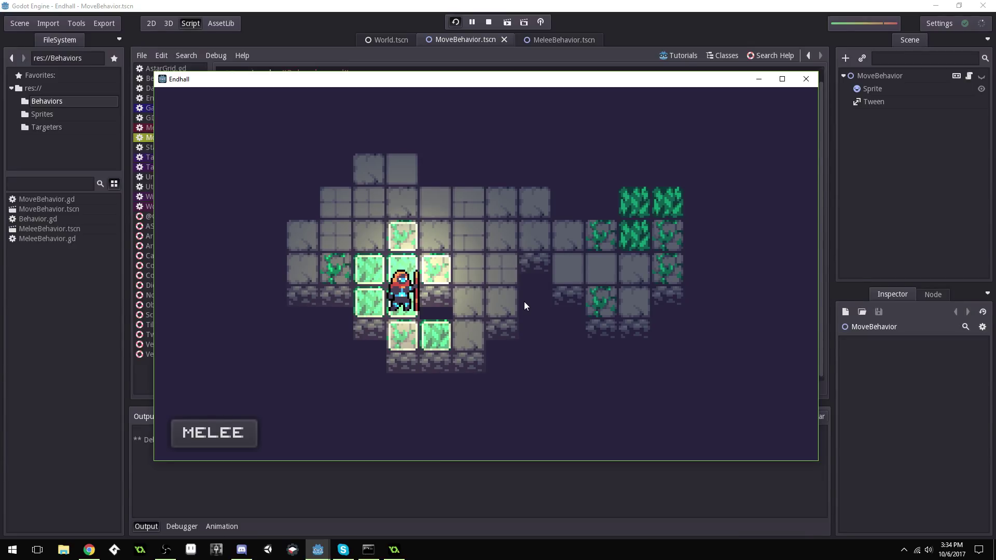
Step: Close the running Endhall game and switch to the Pixel Art project in GameMaker
{"action": "left_click", "coordinate": [806, 79]}
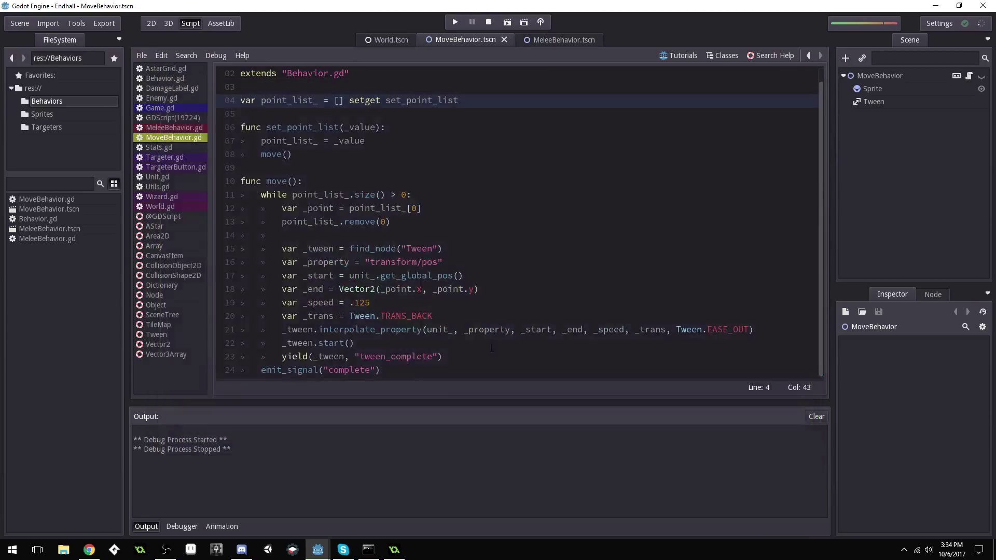
{"action": "left_click", "coordinate": [600, 87]}
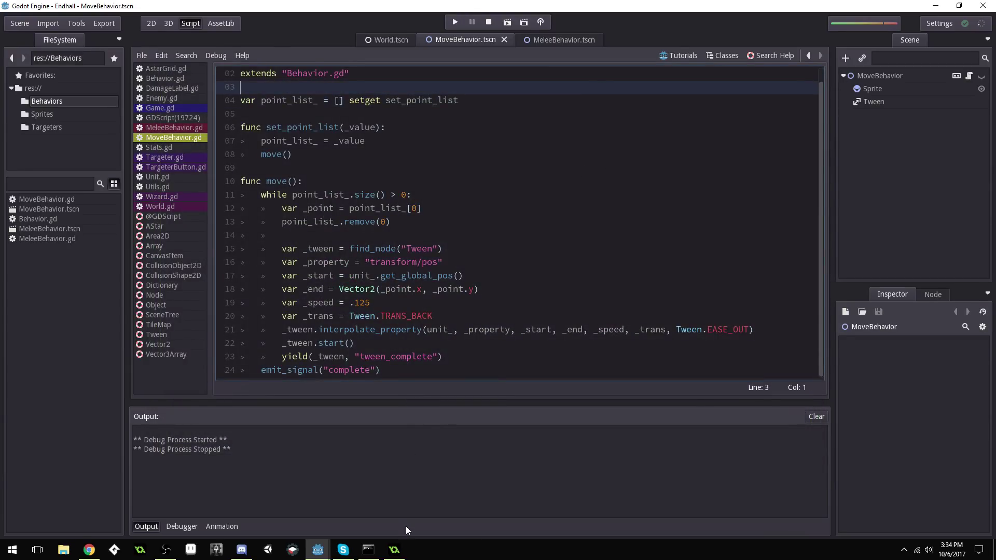
{"action": "left_click", "coordinate": [394, 550]}
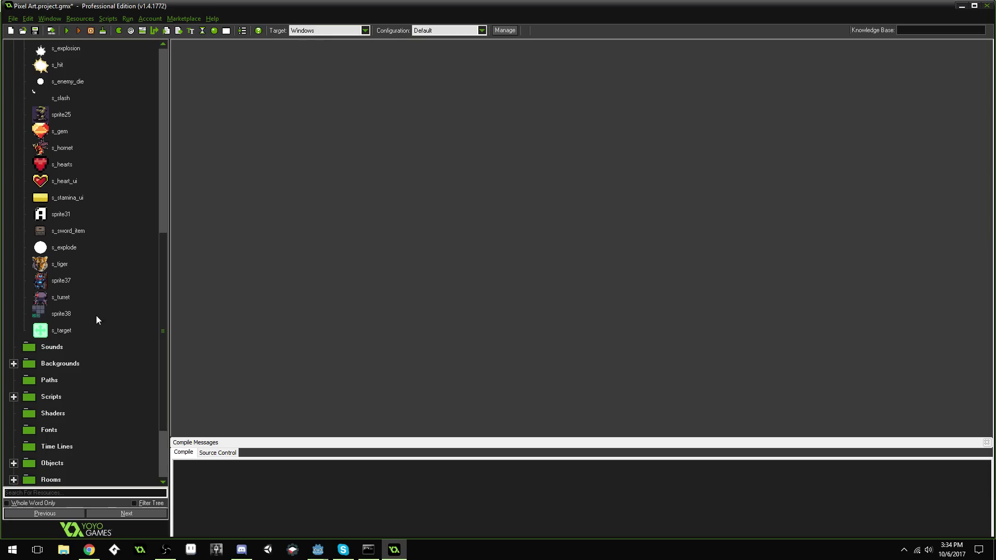
Step: Duplicate the s_turret sprite and check the properties of sprite37
{"action": "right_click", "coordinate": [59, 298]}
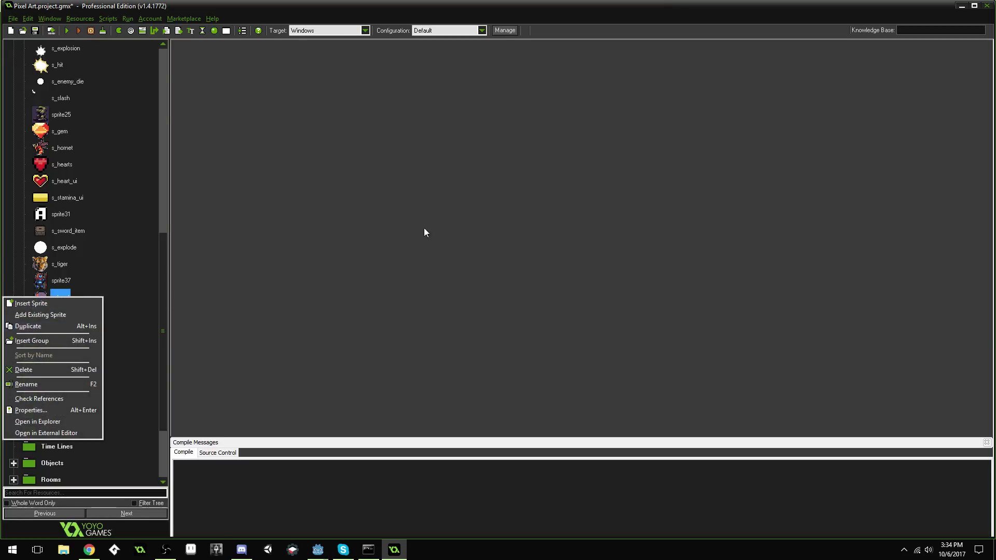
{"action": "left_click", "coordinate": [42, 328]}
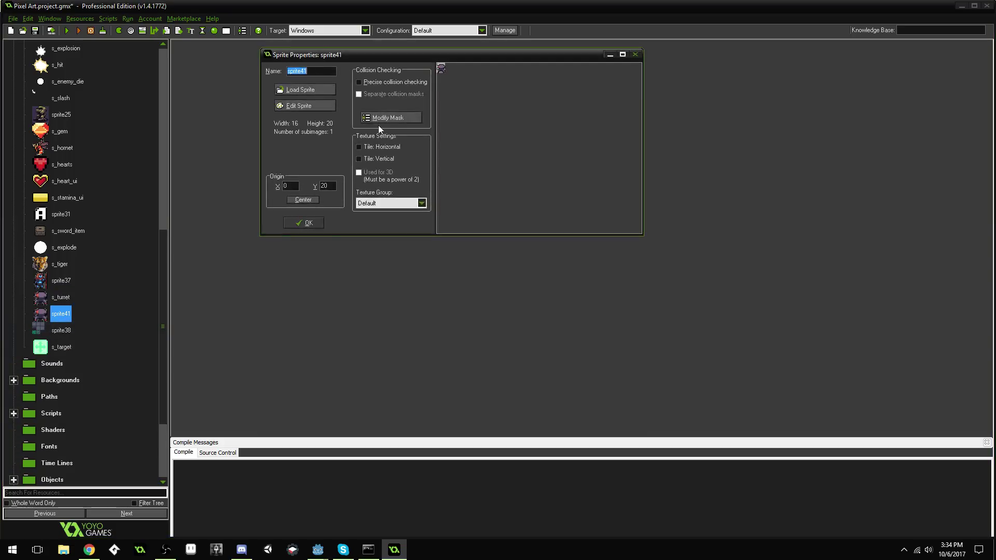
{"action": "left_click_drag", "start_coordinate": [412, 58], "coordinate": [472, 104]}
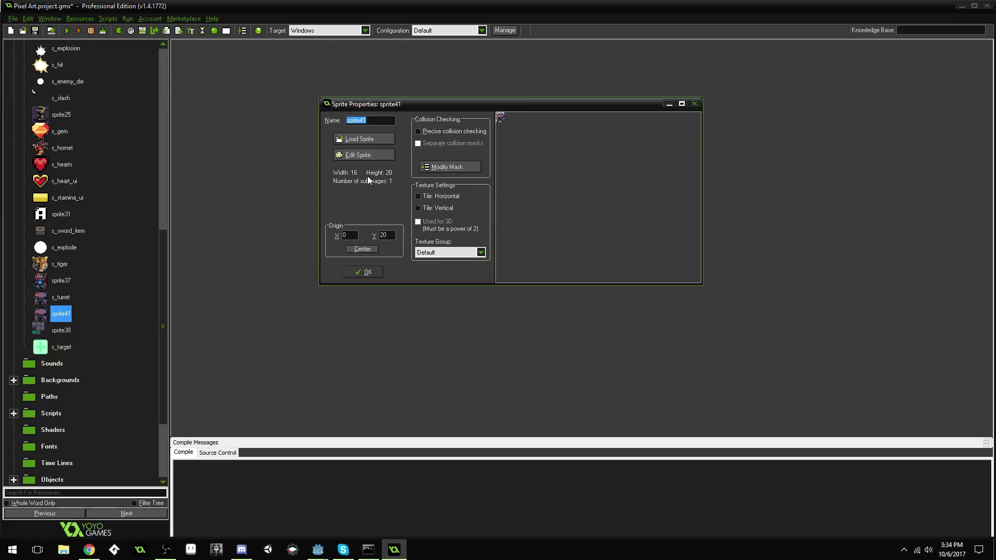
{"action": "double_click", "coordinate": [61, 281]}
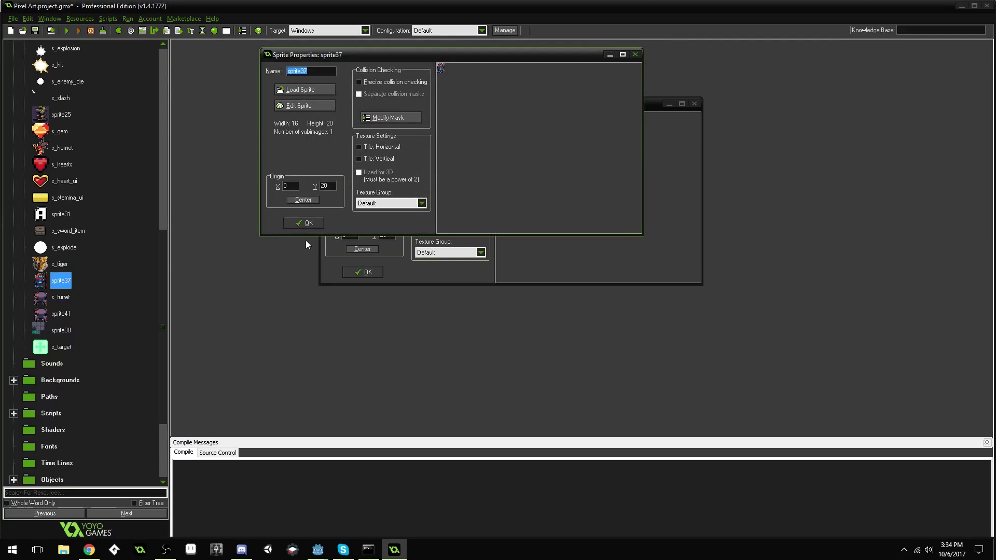
{"action": "left_click", "coordinate": [305, 222]}
Step: Open the duplicated turret sprite for editing and add a copy of its first frame
{"action": "left_click", "coordinate": [389, 158]}
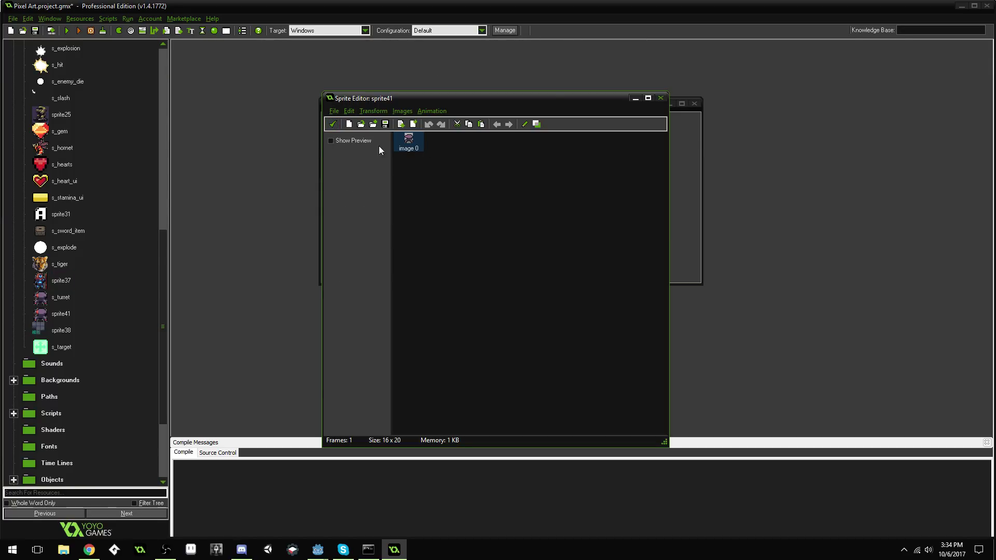
{"action": "left_click", "coordinate": [332, 124]}
{"action": "left_click", "coordinate": [365, 155]}
{"action": "key", "text": "ctrl+c"}
{"action": "key", "text": "ctrl+v"}
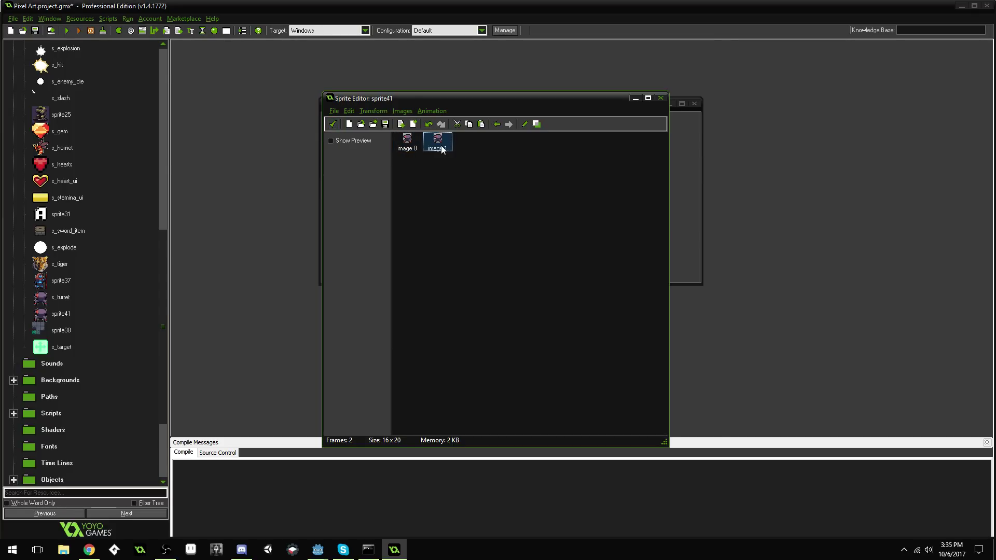
Step: Open the second frame in the image editor and maximize the editor window
{"action": "double_click", "coordinate": [440, 145]}
{"action": "scroll", "coordinate": [461, 182], "scroll_direction": "up", "scroll_amount": 5}
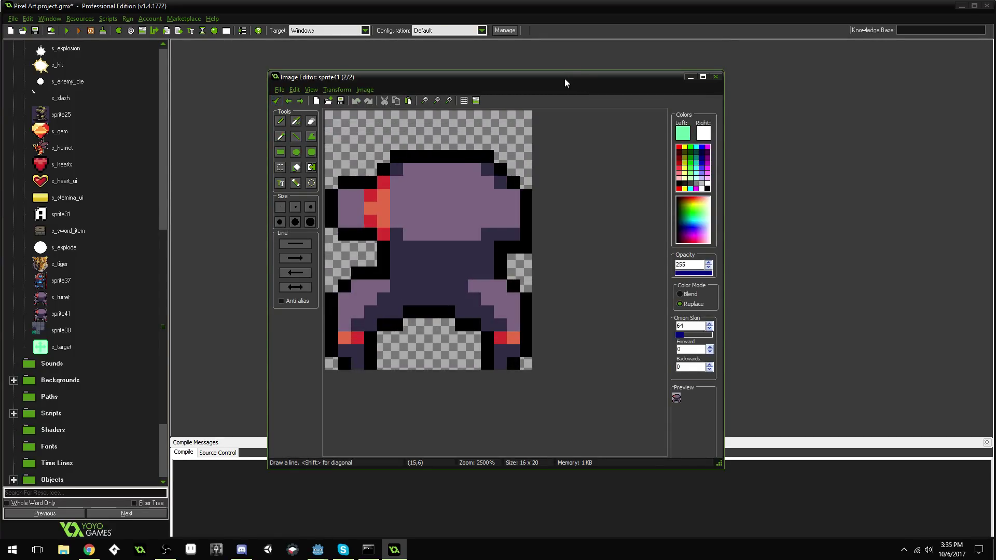
{"action": "double_click", "coordinate": [564, 78]}
{"action": "scroll", "coordinate": [479, 181], "scroll_direction": "up", "scroll_amount": 1}
Step: Pencil sampled dark purple, light purple and red swatches from the turret into the canvas's upper-left corner
{"action": "left_click", "coordinate": [9, 49]}
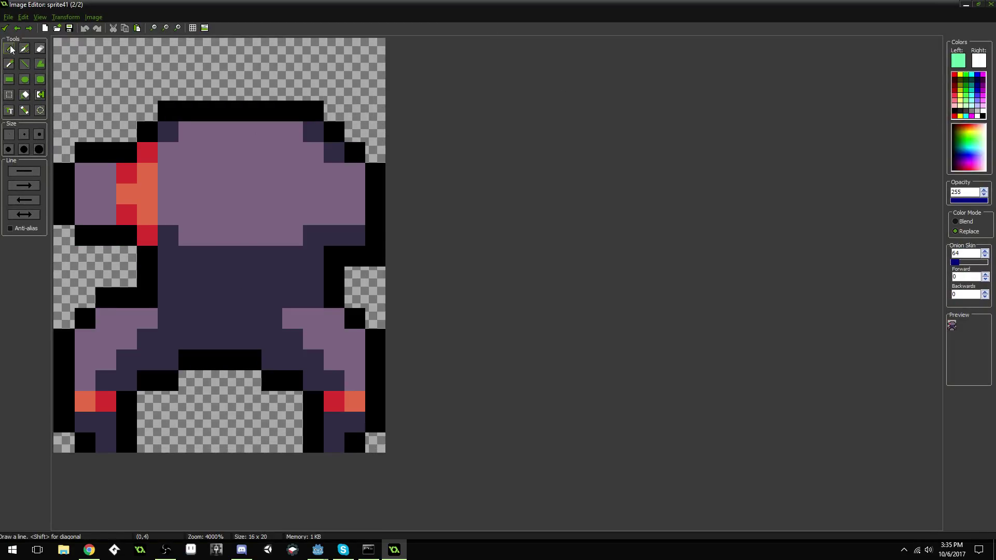
{"action": "left_click", "coordinate": [173, 121], "text": "ctrl"}
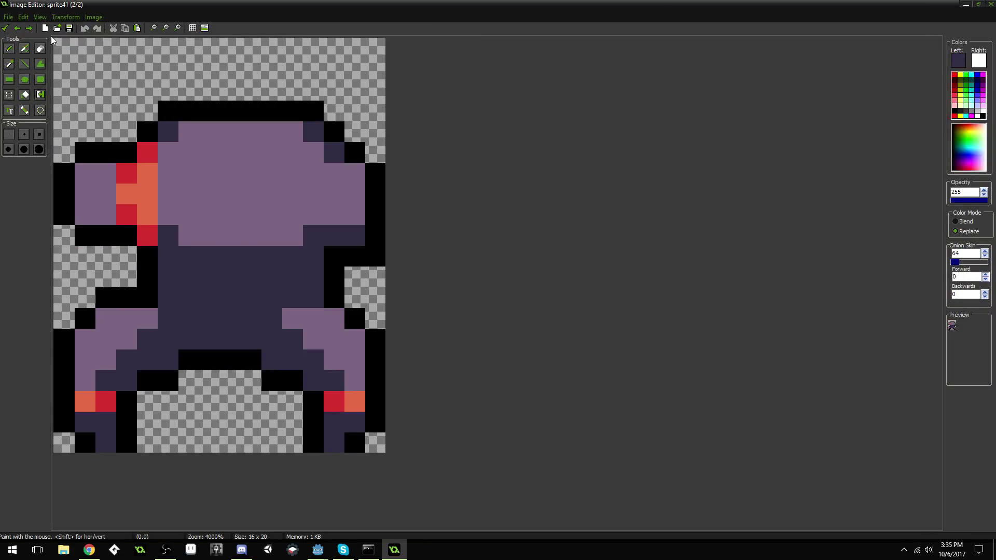
{"action": "left_click", "coordinate": [68, 39]}
{"action": "right_click", "coordinate": [196, 127], "text": "ctrl"}
{"action": "right_click", "coordinate": [87, 49]}
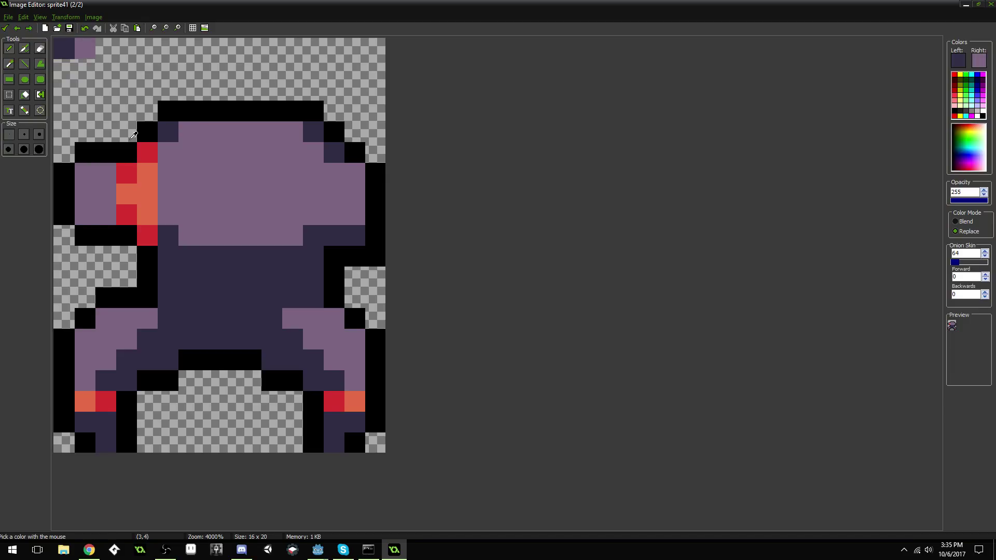
{"action": "left_click", "coordinate": [140, 147], "text": "ctrl"}
{"action": "left_click", "coordinate": [105, 69]}
{"action": "left_click", "coordinate": [105, 48]}
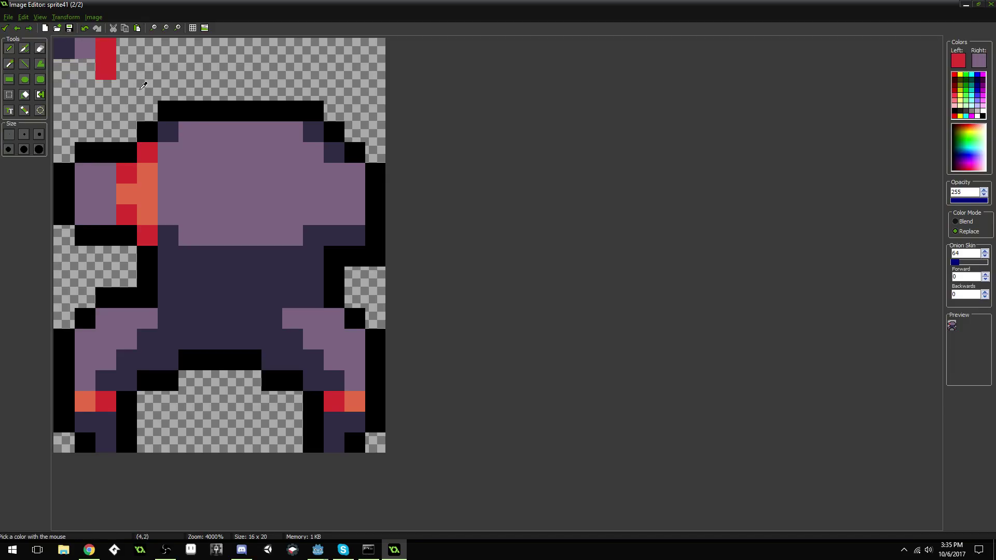
Step: Erase the stray red pixel below the palette row and add orange and black swatches sampled from the turret
{"action": "left_click", "coordinate": [120, 66], "text": "ctrl"}
{"action": "left_click", "coordinate": [113, 67]}
{"action": "left_click", "coordinate": [154, 167], "text": "ctrl"}
{"action": "left_click", "coordinate": [127, 52]}
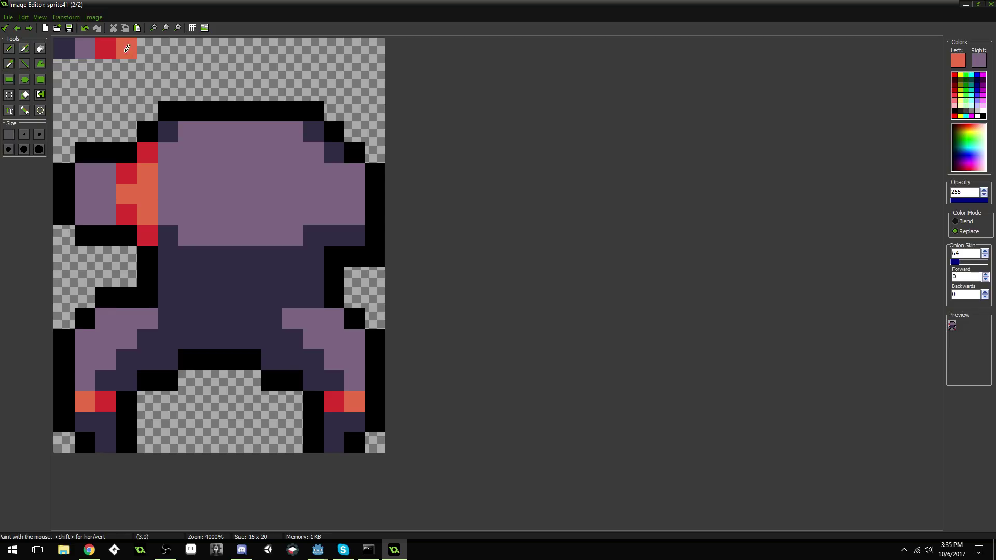
{"action": "left_click", "coordinate": [176, 111], "text": "ctrl"}
{"action": "left_click", "coordinate": [147, 38]}
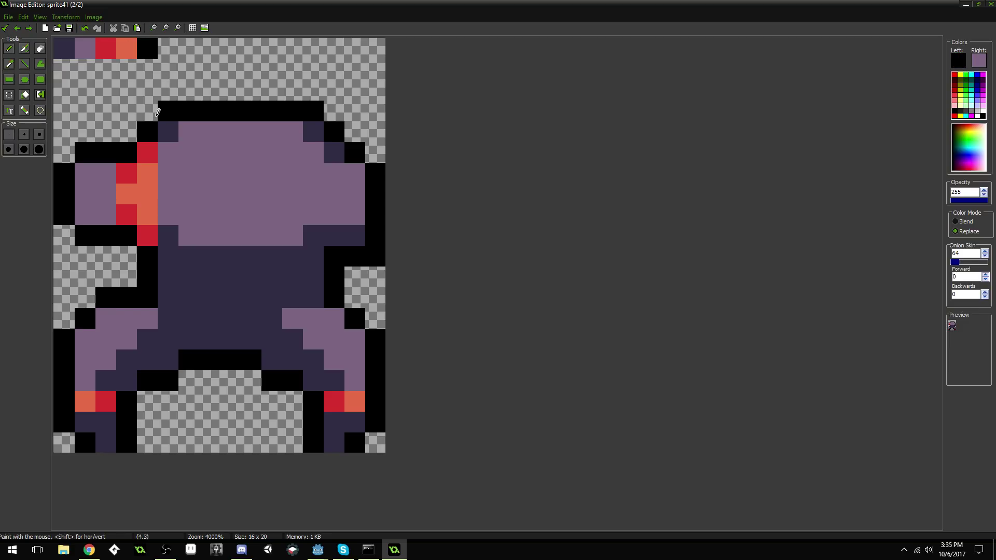
Step: Select the old turret artwork below the palette row and delete it
{"action": "left_click", "coordinate": [9, 95]}
{"action": "left_click_drag", "start_coordinate": [64, 90], "coordinate": [453, 493]}
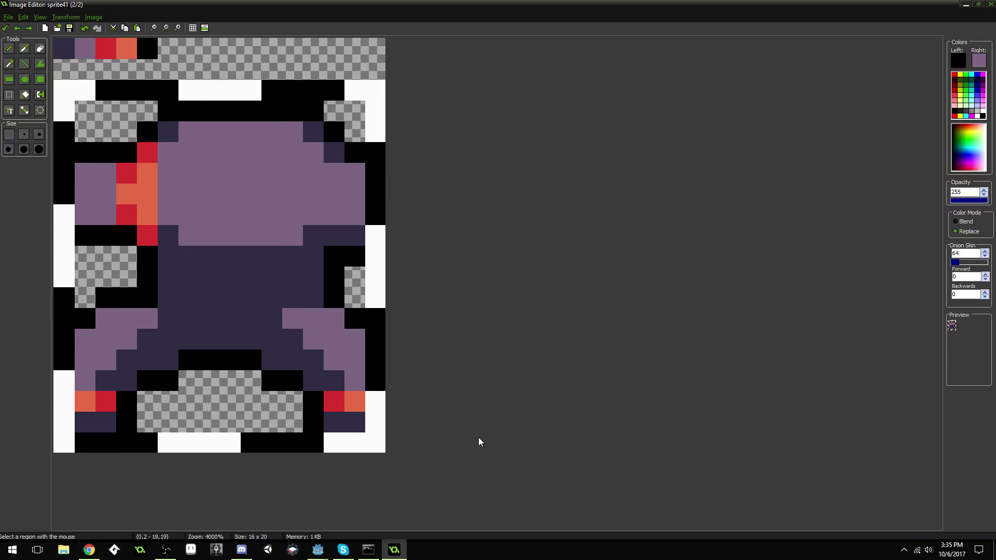
{"action": "key", "text": "Delete"}
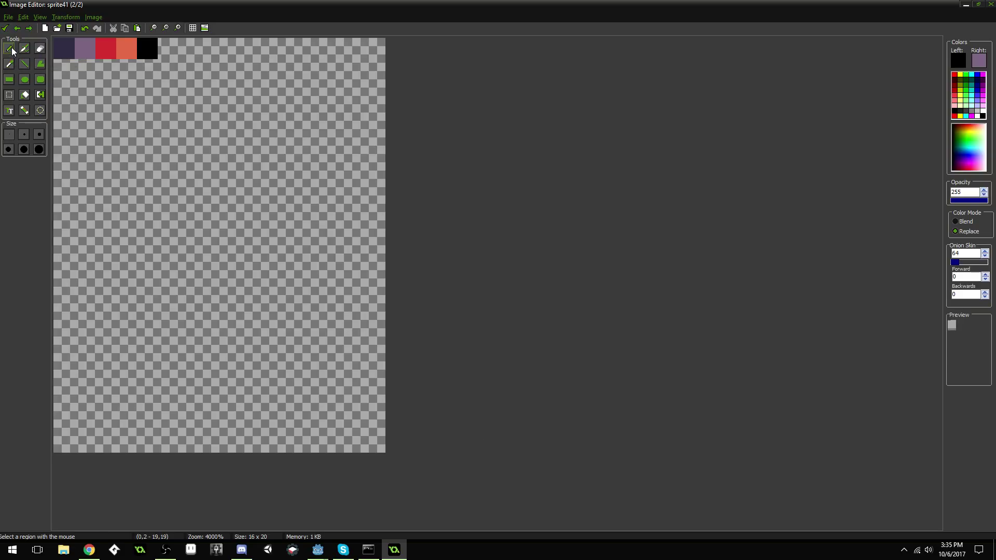
Step: Draw a dark purple barrel outline about 14 by 5 pixels with a stepped block on its upper right
{"action": "left_click", "coordinate": [10, 49]}
{"action": "left_click", "coordinate": [63, 48], "text": "ctrl"}
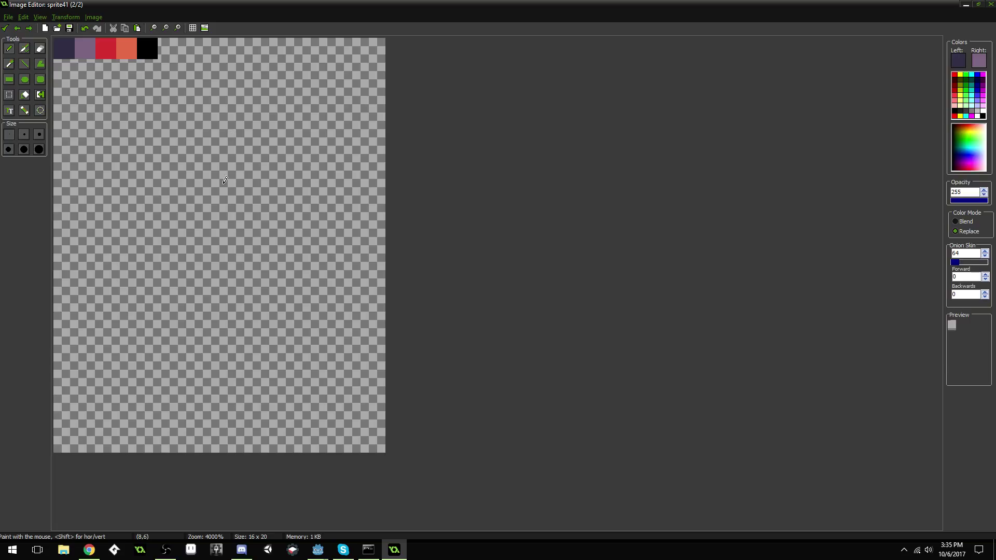
{"action": "left_click_drag", "start_coordinate": [92, 233], "coordinate": [234, 235]}
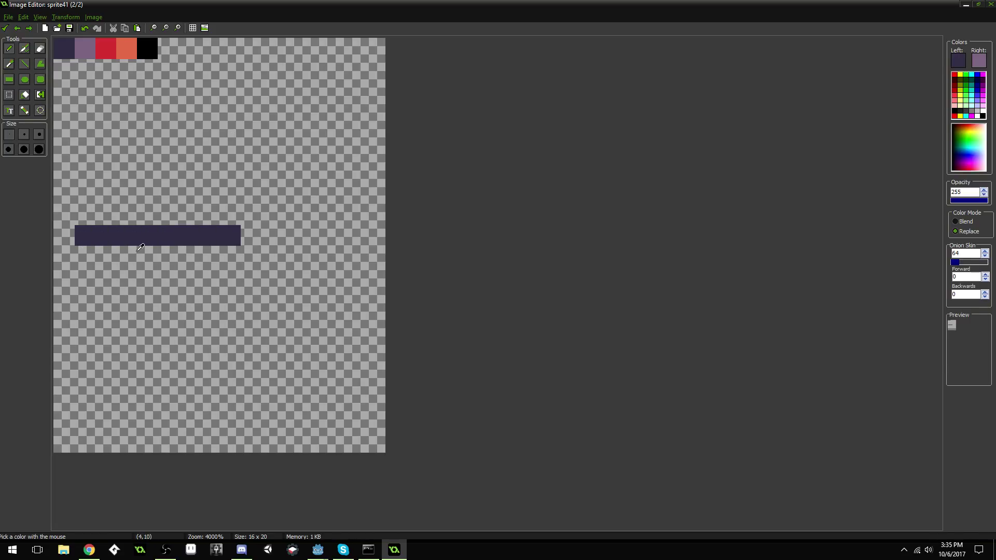
{"action": "key", "text": "ctrl+z"}
{"action": "mouse_move", "coordinate": [90, 251]}
{"action": "left_mouse_down"}
{"action": "mouse_move", "coordinate": [351, 254]}
{"action": "mouse_move", "coordinate": [351, 347]}
{"action": "mouse_move", "coordinate": [98, 336]}
{"action": "mouse_move", "coordinate": [87, 276]}
{"action": "mouse_move", "coordinate": [85, 328]}
{"action": "left_mouse_up"}
{"action": "mouse_move", "coordinate": [252, 235]}
{"action": "left_mouse_down"}
{"action": "mouse_move", "coordinate": [342, 238]}
{"action": "mouse_move", "coordinate": [336, 215]}
{"action": "mouse_move", "coordinate": [287, 217]}
{"action": "mouse_move", "coordinate": [282, 254]}
{"action": "left_mouse_up"}
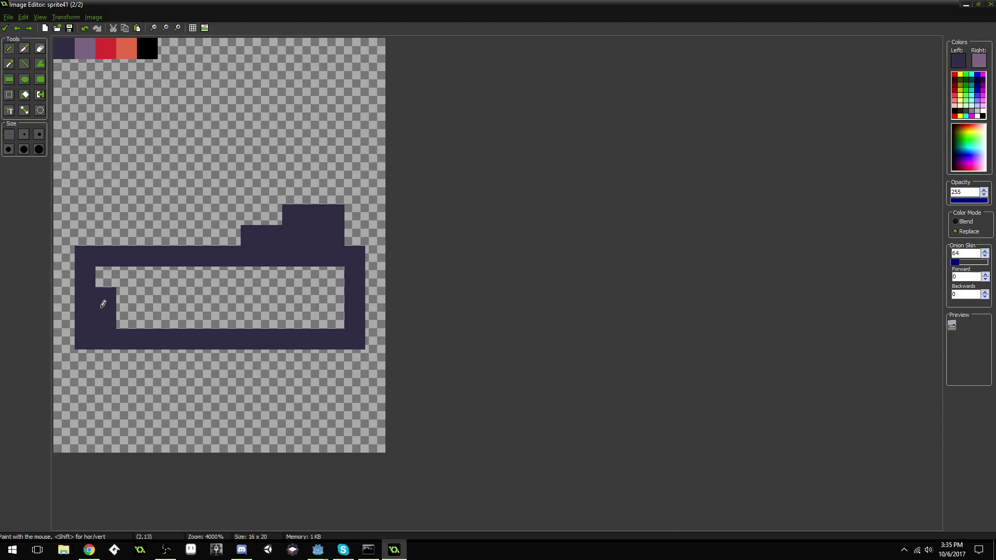
Step: Erase the two lowest pixels of the barrel's left edge and fill the interior with dark purple
{"action": "mouse_move", "coordinate": [103, 304]}
{"action": "left_mouse_down"}
{"action": "mouse_move", "coordinate": [101, 265]}
{"action": "mouse_move", "coordinate": [64, 265]}
{"action": "mouse_move", "coordinate": [68, 300]}
{"action": "mouse_move", "coordinate": [63, 258]}
{"action": "mouse_move", "coordinate": [68, 297]}
{"action": "mouse_move", "coordinate": [96, 266]}
{"action": "mouse_move", "coordinate": [67, 300]}
{"action": "left_mouse_up"}
{"action": "left_click", "coordinate": [85, 229], "text": "ctrl"}
{"action": "mouse_move", "coordinate": [85, 345]}
{"action": "left_mouse_down"}
{"action": "mouse_move", "coordinate": [76, 338]}
{"action": "mouse_move", "coordinate": [82, 316]}
{"action": "left_mouse_up"}
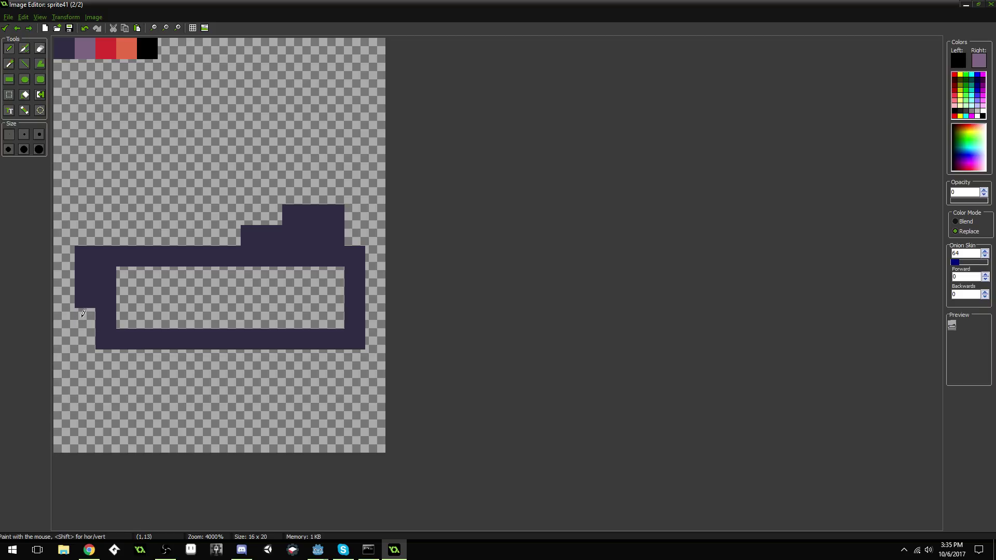
{"action": "left_click", "coordinate": [106, 282], "text": "ctrl"}
{"action": "mouse_move", "coordinate": [107, 282]}
{"action": "left_mouse_down"}
{"action": "mouse_move", "coordinate": [146, 323]}
{"action": "mouse_move", "coordinate": [325, 318]}
{"action": "mouse_move", "coordinate": [339, 304]}
{"action": "mouse_move", "coordinate": [304, 282]}
{"action": "mouse_move", "coordinate": [143, 285]}
{"action": "mouse_move", "coordinate": [255, 310]}
{"action": "mouse_move", "coordinate": [149, 295]}
{"action": "left_mouse_up"}
Step: Paint the barrel's upper two pixel rows and the top of the raised block light purple
{"action": "left_click", "coordinate": [83, 44], "text": "ctrl"}
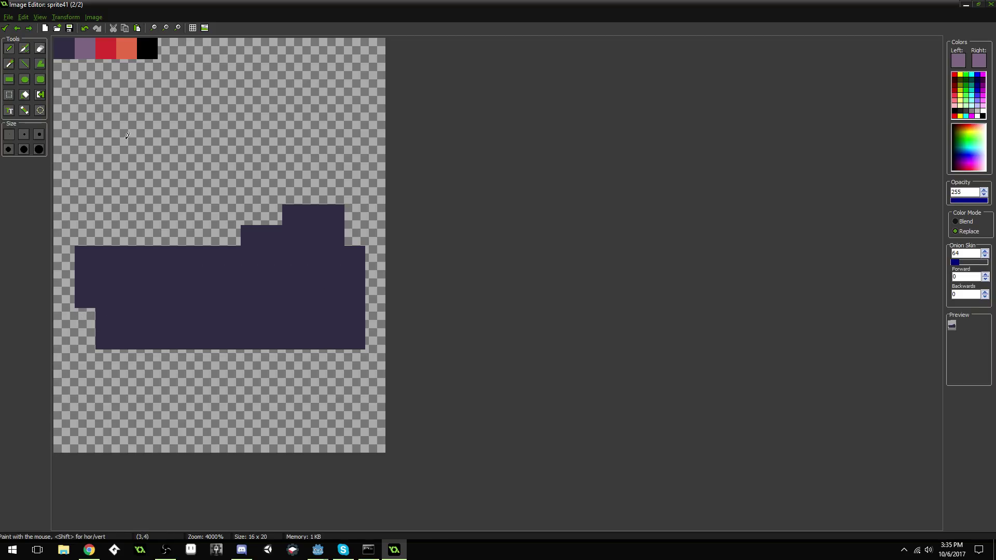
{"action": "mouse_move", "coordinate": [82, 248]}
{"action": "left_mouse_down"}
{"action": "mouse_move", "coordinate": [223, 266]}
{"action": "mouse_move", "coordinate": [234, 265]}
{"action": "mouse_move", "coordinate": [203, 257]}
{"action": "mouse_move", "coordinate": [316, 251]}
{"action": "left_mouse_up"}
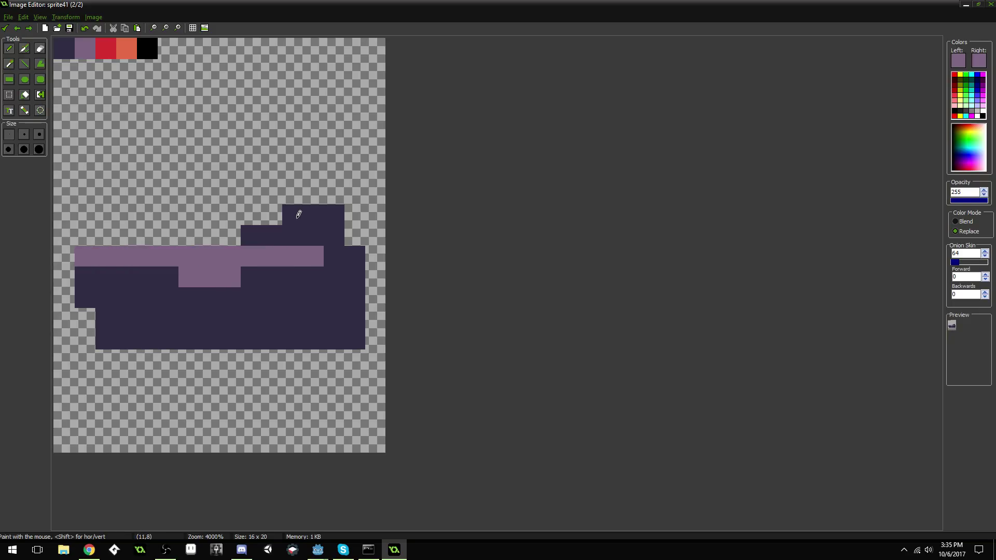
{"action": "left_click_drag", "start_coordinate": [296, 213], "coordinate": [335, 214]}
{"action": "mouse_move", "coordinate": [338, 253]}
{"action": "left_mouse_down"}
{"action": "mouse_move", "coordinate": [262, 267]}
{"action": "mouse_move", "coordinate": [298, 280]}
{"action": "mouse_move", "coordinate": [334, 275]}
{"action": "mouse_move", "coordinate": [344, 260]}
{"action": "mouse_move", "coordinate": [348, 276]}
{"action": "mouse_move", "coordinate": [89, 276]}
{"action": "left_mouse_up"}
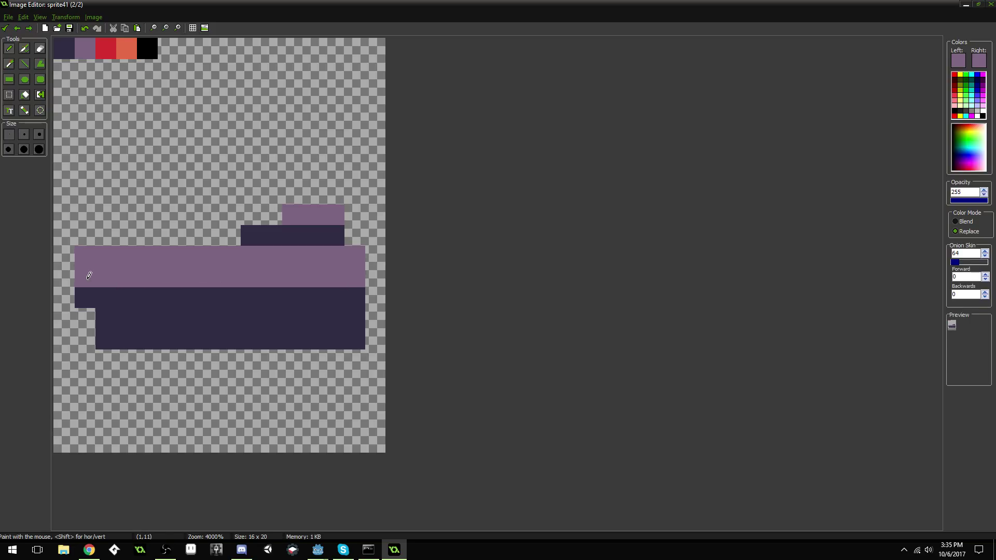
Step: Paint a red vertical stripe three pixels tall across the dark lower part of the barrel
{"action": "mouse_move", "coordinate": [179, 283]}
{"action": "left_mouse_down"}
{"action": "mouse_move", "coordinate": [169, 328]}
{"action": "mouse_move", "coordinate": [171, 298]}
{"action": "left_mouse_up"}
{"action": "left_click", "coordinate": [109, 52], "text": "ctrl"}
{"action": "scroll", "coordinate": [269, 147], "scroll_direction": "down", "scroll_amount": 2}
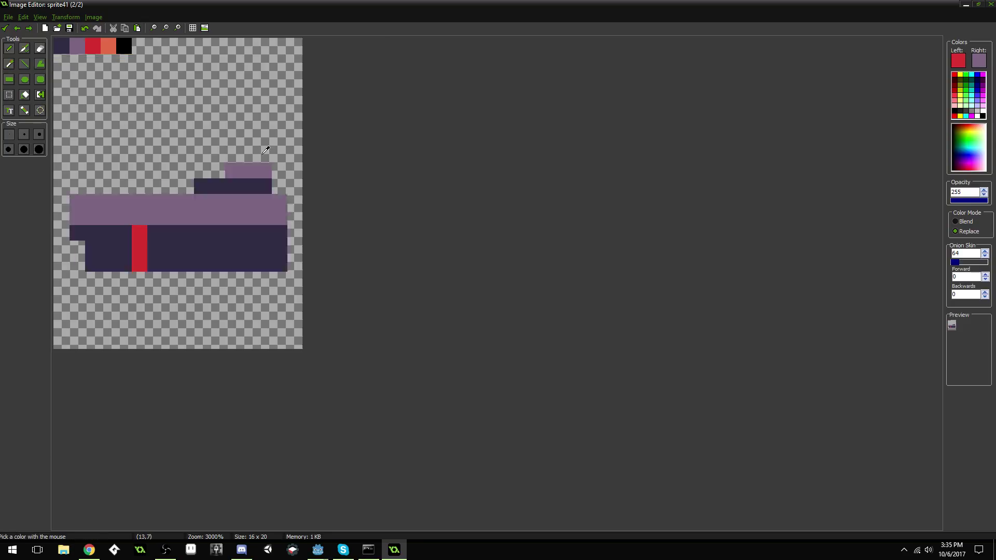
{"action": "scroll", "coordinate": [251, 182], "scroll_direction": "up", "scroll_amount": 2}
Step: Color the barrel's left tip orange in the two light rows and red in the pixel below
{"action": "left_click", "coordinate": [126, 49], "text": "ctrl"}
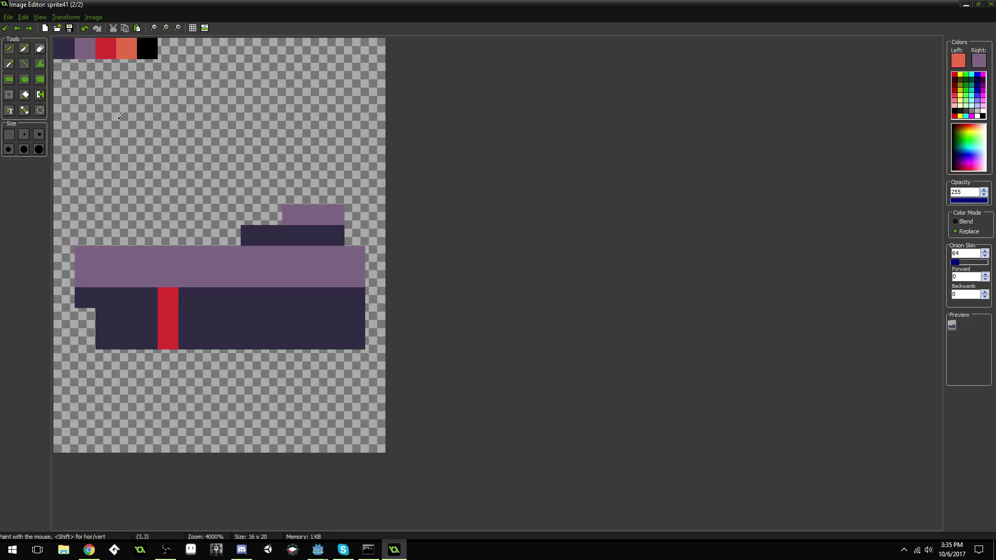
{"action": "left_click_drag", "start_coordinate": [90, 257], "coordinate": [88, 273]}
{"action": "key", "text": "ctrl"}
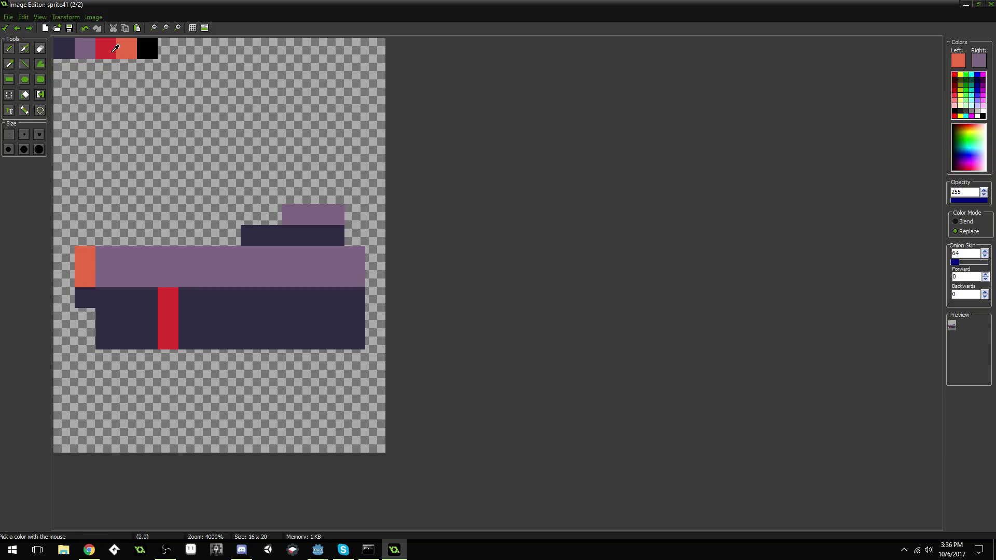
{"action": "left_click", "coordinate": [113, 51], "text": "ctrl"}
{"action": "left_click", "coordinate": [85, 297]}
Step: Extend the barrel's red stripe upward with two orange pixels across the light purple rows
{"action": "left_click", "coordinate": [134, 55], "text": "ctrl"}
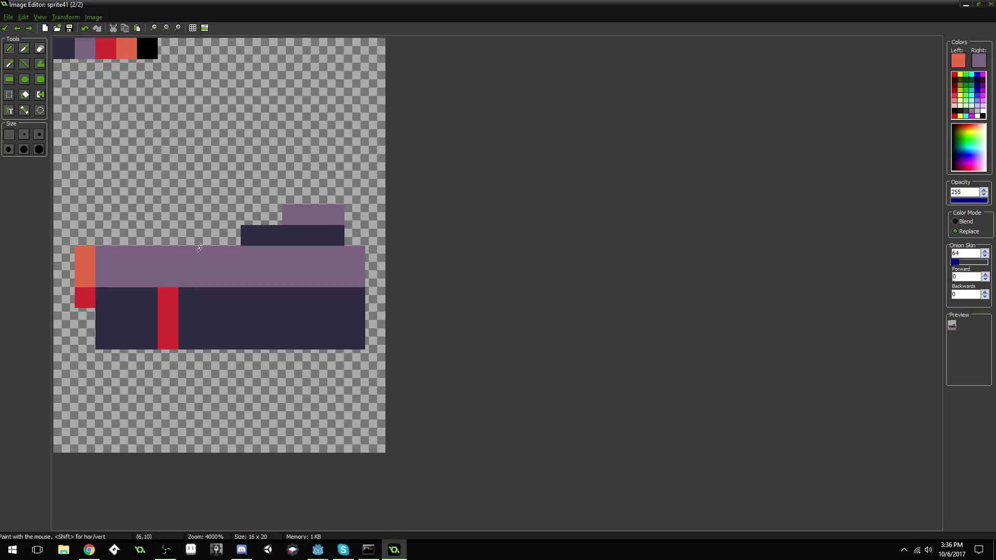
{"action": "left_click_drag", "start_coordinate": [167, 272], "coordinate": [167, 251]}
{"action": "key", "text": "ctrl"}
{"action": "scroll", "coordinate": [227, 228], "scroll_direction": "down", "scroll_amount": 1}
{"action": "scroll", "coordinate": [227, 228], "scroll_direction": "up", "scroll_amount": 1}
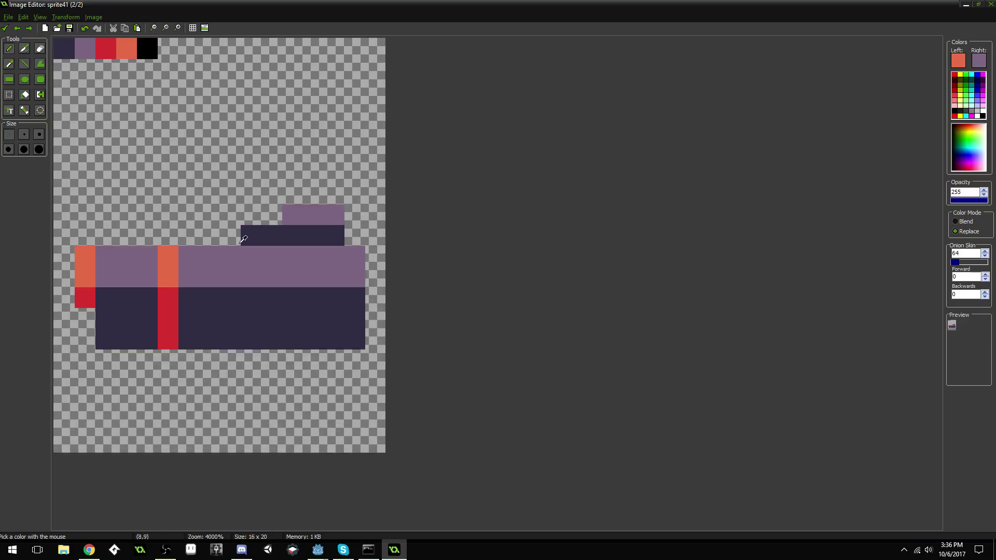
{"action": "scroll", "coordinate": [243, 239], "scroll_direction": "up", "scroll_amount": 1}
{"action": "scroll", "coordinate": [273, 255], "scroll_direction": "down", "scroll_amount": 2}
{"action": "scroll", "coordinate": [264, 234], "scroll_direction": "up", "scroll_amount": 1}
Step: Draw a dark purple stand below the barrel, with a narrow neck widening into two feet
{"action": "left_click", "coordinate": [272, 231], "text": "ctrl"}
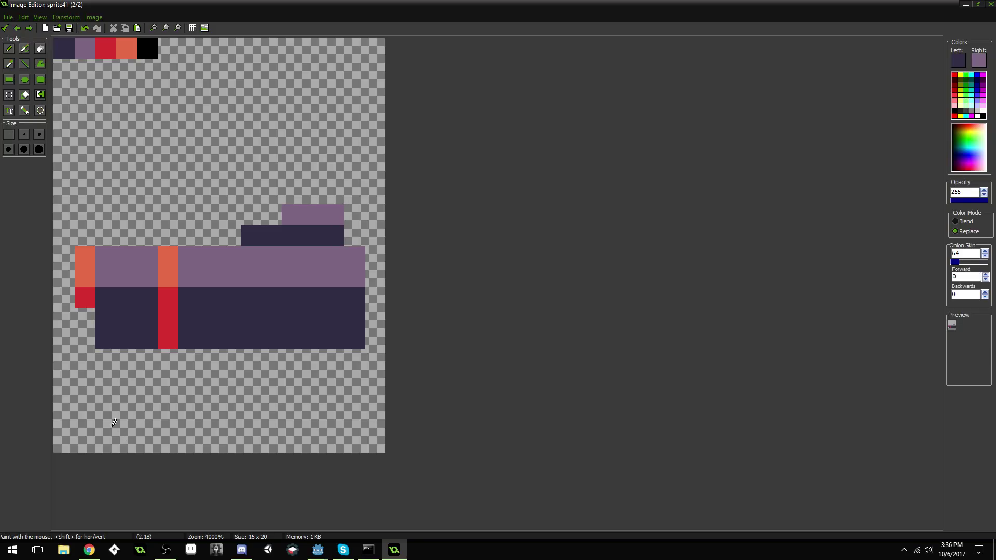
{"action": "mouse_move", "coordinate": [114, 423]}
{"action": "left_mouse_down"}
{"action": "mouse_move", "coordinate": [130, 418]}
{"action": "mouse_move", "coordinate": [122, 395]}
{"action": "mouse_move", "coordinate": [146, 396]}
{"action": "mouse_move", "coordinate": [157, 374]}
{"action": "mouse_move", "coordinate": [138, 378]}
{"action": "mouse_move", "coordinate": [227, 382]}
{"action": "mouse_move", "coordinate": [189, 401]}
{"action": "mouse_move", "coordinate": [249, 382]}
{"action": "mouse_move", "coordinate": [220, 358]}
{"action": "mouse_move", "coordinate": [198, 360]}
{"action": "mouse_move", "coordinate": [271, 360]}
{"action": "mouse_move", "coordinate": [284, 381]}
{"action": "mouse_move", "coordinate": [290, 367]}
{"action": "mouse_move", "coordinate": [324, 369]}
{"action": "mouse_move", "coordinate": [334, 413]}
{"action": "mouse_move", "coordinate": [348, 400]}
{"action": "left_mouse_up"}
{"action": "mouse_move", "coordinate": [310, 366]}
{"action": "left_mouse_down"}
{"action": "mouse_move", "coordinate": [330, 375]}
{"action": "mouse_move", "coordinate": [320, 414]}
{"action": "mouse_move", "coordinate": [267, 396]}
{"action": "left_mouse_up"}
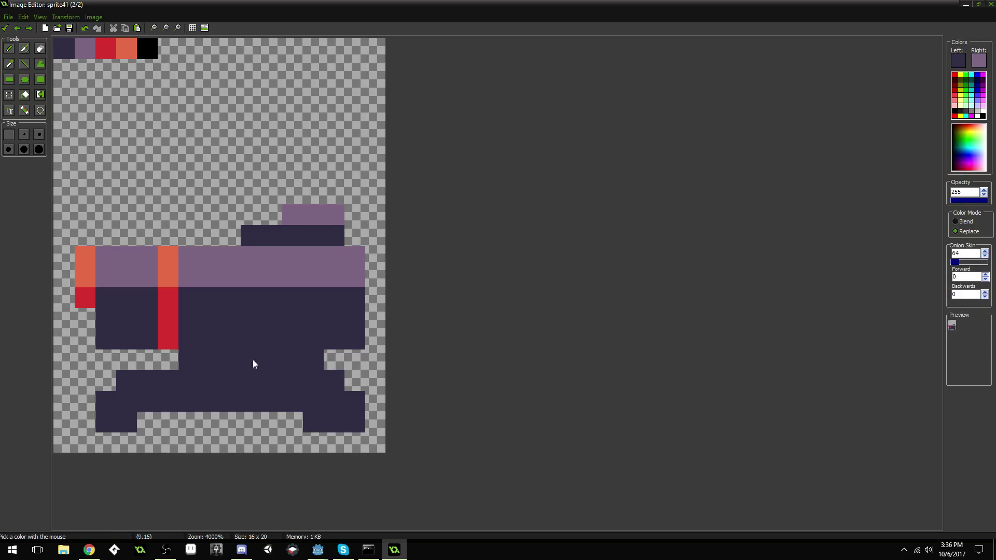
Step: Try a dark purple stepped block above the middle of the barrel and undo it
{"action": "scroll", "coordinate": [271, 340], "scroll_direction": "down", "scroll_amount": 3}
{"action": "scroll", "coordinate": [270, 340], "scroll_direction": "up", "scroll_amount": 3}
{"action": "mouse_move", "coordinate": [229, 210]}
{"action": "left_mouse_down"}
{"action": "mouse_move", "coordinate": [218, 231]}
{"action": "mouse_move", "coordinate": [215, 190]}
{"action": "mouse_move", "coordinate": [236, 215]}
{"action": "mouse_move", "coordinate": [229, 232]}
{"action": "mouse_move", "coordinate": [223, 163]}
{"action": "mouse_move", "coordinate": [251, 201]}
{"action": "left_mouse_up"}
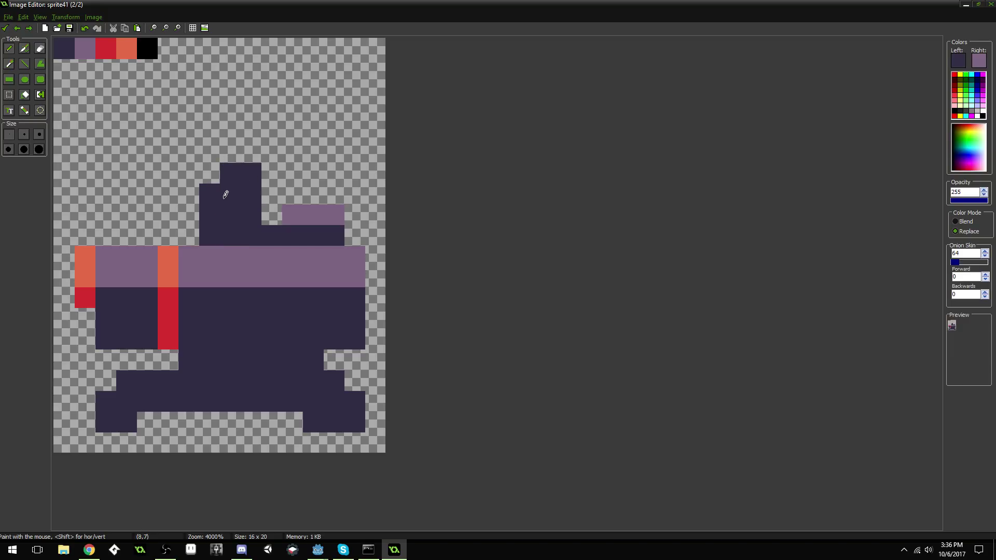
{"action": "key", "text": "ctrl+z"}
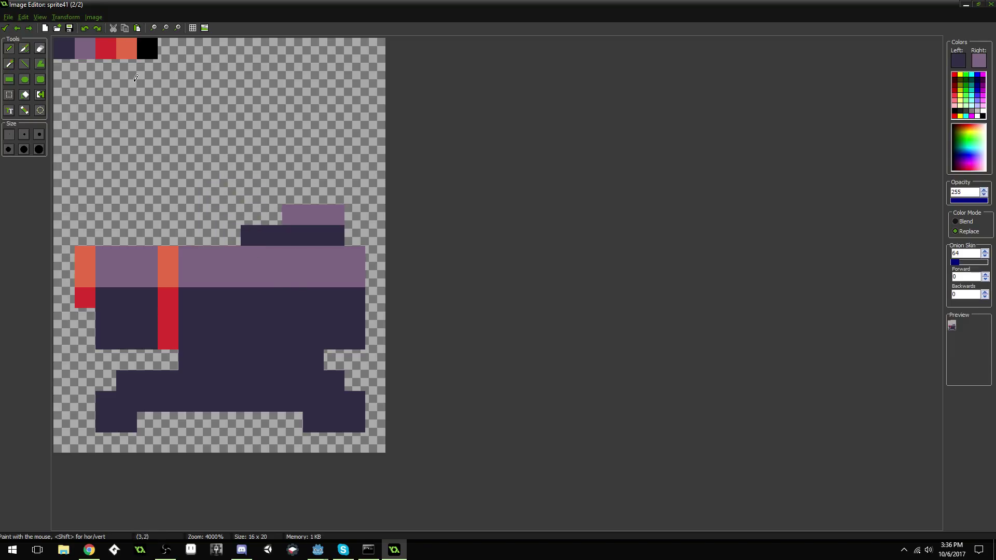
Step: Outline the barrel's sides and the stand in black, and draw a black line separating the barrel from the stand
{"action": "left_click", "coordinate": [151, 48], "text": "ctrl"}
{"action": "mouse_move", "coordinate": [70, 253]}
{"action": "left_mouse_down"}
{"action": "mouse_move", "coordinate": [64, 289]}
{"action": "mouse_move", "coordinate": [103, 356]}
{"action": "mouse_move", "coordinate": [167, 357]}
{"action": "mouse_move", "coordinate": [96, 372]}
{"action": "mouse_move", "coordinate": [107, 378]}
{"action": "mouse_move", "coordinate": [89, 394]}
{"action": "mouse_move", "coordinate": [98, 438]}
{"action": "mouse_move", "coordinate": [157, 432]}
{"action": "mouse_move", "coordinate": [164, 427]}
{"action": "mouse_move", "coordinate": [152, 419]}
{"action": "mouse_move", "coordinate": [275, 417]}
{"action": "mouse_move", "coordinate": [311, 444]}
{"action": "mouse_move", "coordinate": [374, 429]}
{"action": "mouse_move", "coordinate": [375, 401]}
{"action": "mouse_move", "coordinate": [341, 363]}
{"action": "mouse_move", "coordinate": [372, 351]}
{"action": "mouse_move", "coordinate": [375, 248]}
{"action": "left_mouse_up"}
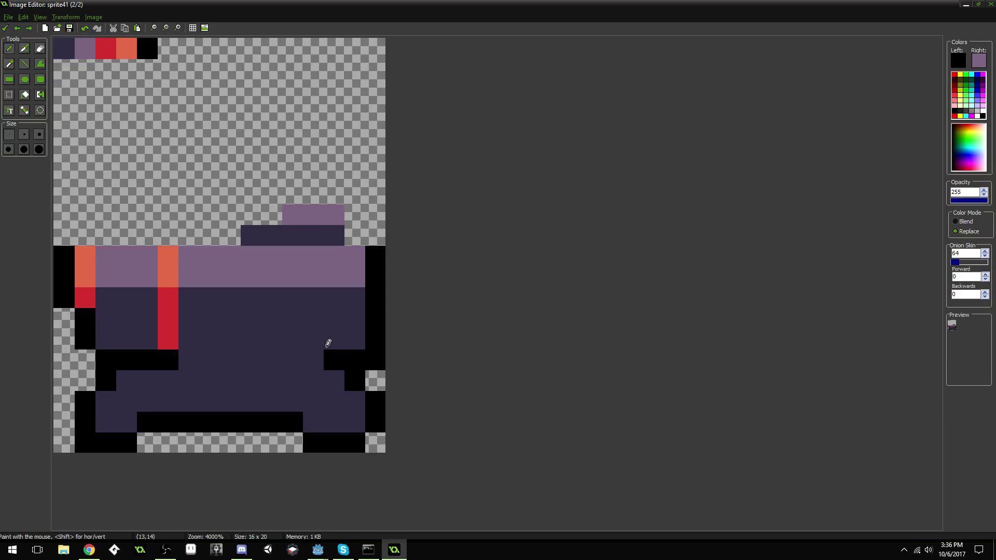
{"action": "scroll", "coordinate": [255, 328], "scroll_direction": "down", "scroll_amount": 5}
{"action": "scroll", "coordinate": [255, 328], "scroll_direction": "up", "scroll_amount": 5}
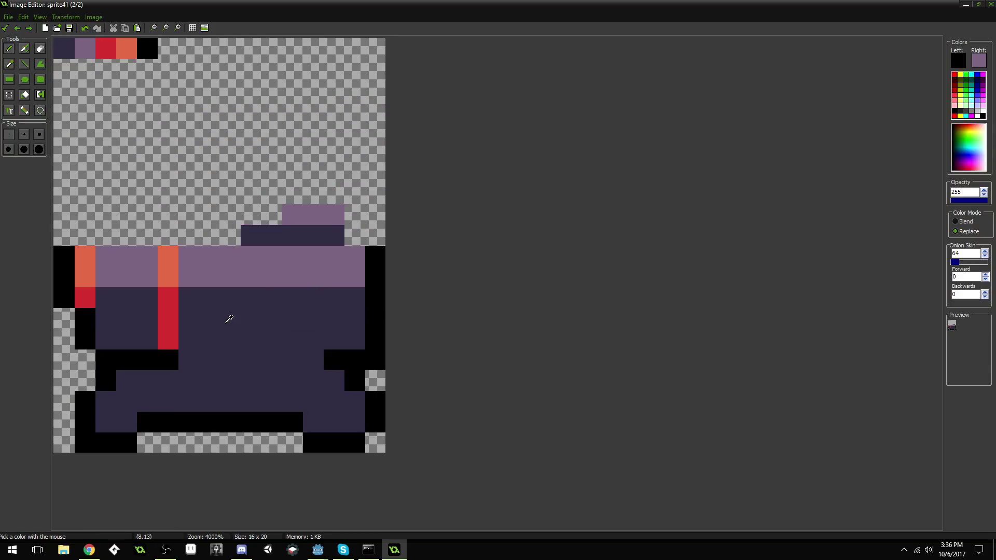
{"action": "left_click_drag", "start_coordinate": [300, 365], "coordinate": [182, 357]}
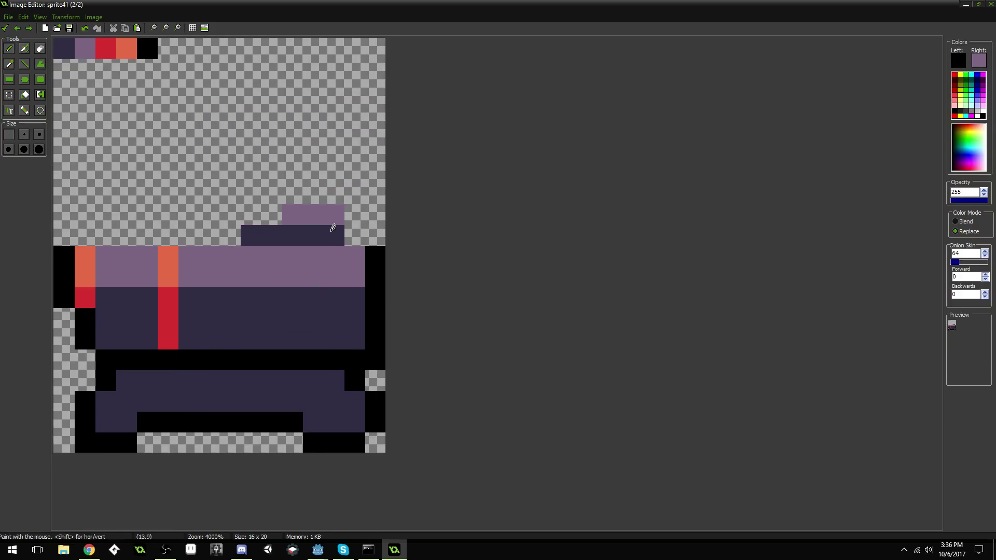
Step: Outline the barrel's top and the stepped block on it in black, and erase the outline's extra pixel at the step
{"action": "mouse_move", "coordinate": [361, 228]}
{"action": "left_mouse_down"}
{"action": "mouse_move", "coordinate": [350, 196]}
{"action": "mouse_move", "coordinate": [295, 193]}
{"action": "mouse_move", "coordinate": [273, 196]}
{"action": "mouse_move", "coordinate": [268, 211]}
{"action": "mouse_move", "coordinate": [229, 232]}
{"action": "mouse_move", "coordinate": [248, 220]}
{"action": "mouse_move", "coordinate": [236, 242]}
{"action": "mouse_move", "coordinate": [64, 236]}
{"action": "left_mouse_up"}
{"action": "left_click", "coordinate": [249, 220]}
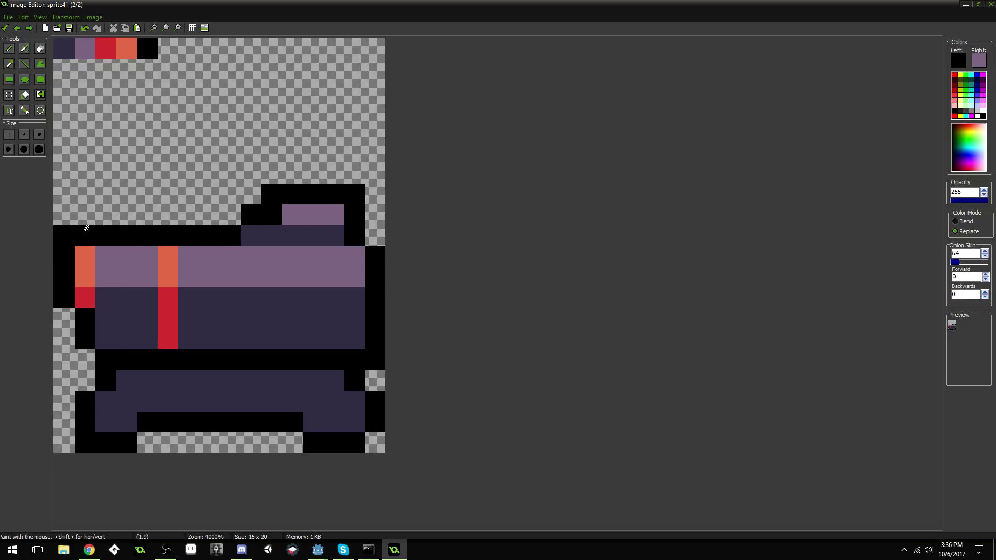
{"action": "left_click", "coordinate": [230, 170], "text": "ctrl"}
{"action": "scroll", "coordinate": [271, 169], "scroll_direction": "down", "scroll_amount": 3}
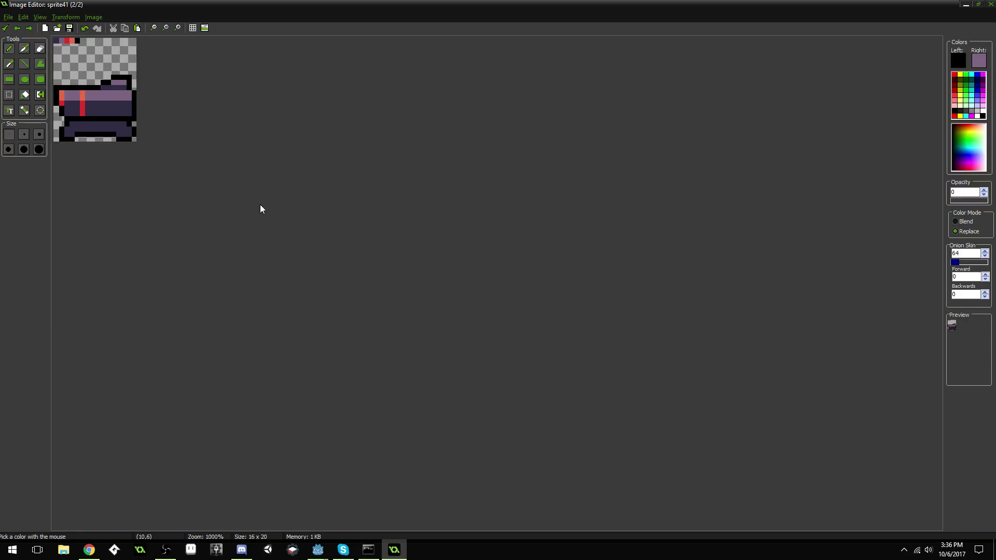
{"action": "scroll", "coordinate": [260, 206], "scroll_direction": "up", "scroll_amount": 2}
{"action": "scroll", "coordinate": [260, 210], "scroll_direction": "up", "scroll_amount": 2}
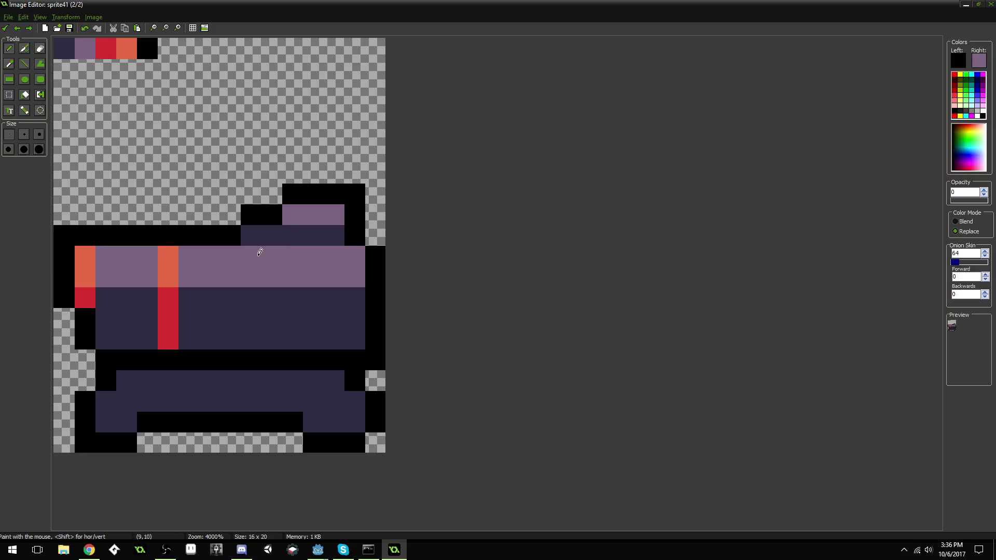
Step: Draw a head block above the barrel, dark purple in its lower part and light purple in the upper four rows
{"action": "key", "text": "ctrl"}
{"action": "left_click", "coordinate": [72, 43], "text": "ctrl"}
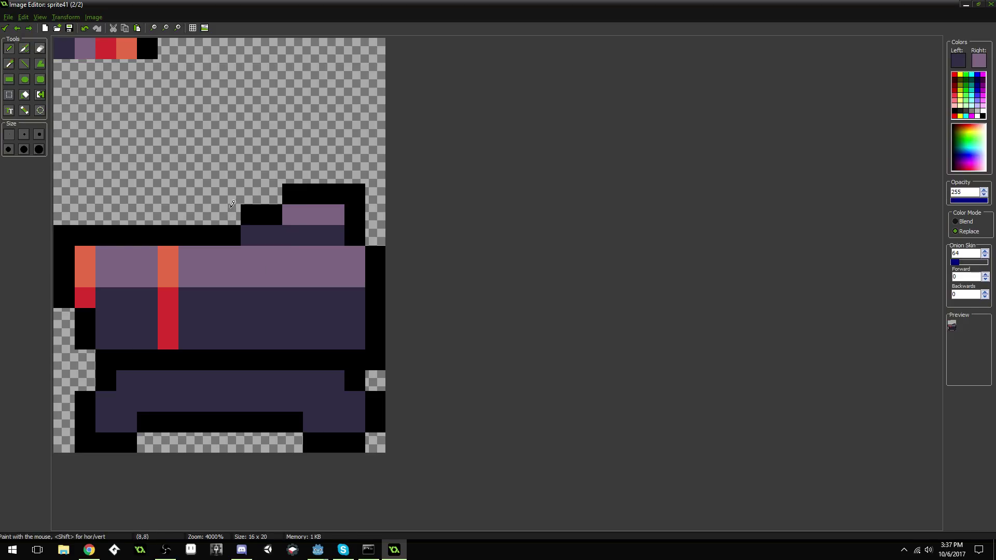
{"action": "mouse_move", "coordinate": [311, 171]}
{"action": "left_mouse_down"}
{"action": "mouse_move", "coordinate": [310, 86]}
{"action": "mouse_move", "coordinate": [175, 90]}
{"action": "mouse_move", "coordinate": [175, 216]}
{"action": "mouse_move", "coordinate": [234, 217]}
{"action": "mouse_move", "coordinate": [191, 166]}
{"action": "mouse_move", "coordinate": [176, 96]}
{"action": "mouse_move", "coordinate": [294, 109]}
{"action": "mouse_move", "coordinate": [210, 110]}
{"action": "mouse_move", "coordinate": [201, 147]}
{"action": "mouse_move", "coordinate": [221, 210]}
{"action": "mouse_move", "coordinate": [237, 135]}
{"action": "mouse_move", "coordinate": [255, 180]}
{"action": "mouse_move", "coordinate": [268, 187]}
{"action": "mouse_move", "coordinate": [275, 139]}
{"action": "mouse_move", "coordinate": [301, 147]}
{"action": "mouse_move", "coordinate": [297, 173]}
{"action": "mouse_move", "coordinate": [211, 124]}
{"action": "left_mouse_up"}
{"action": "left_click", "coordinate": [84, 48], "text": "ctrl"}
{"action": "mouse_move", "coordinate": [177, 92]}
{"action": "left_mouse_down"}
{"action": "mouse_move", "coordinate": [185, 149]}
{"action": "mouse_move", "coordinate": [249, 149]}
{"action": "mouse_move", "coordinate": [291, 146]}
{"action": "mouse_move", "coordinate": [306, 132]}
{"action": "mouse_move", "coordinate": [308, 110]}
{"action": "mouse_move", "coordinate": [287, 96]}
{"action": "mouse_move", "coordinate": [187, 100]}
{"action": "mouse_move", "coordinate": [244, 125]}
{"action": "mouse_move", "coordinate": [286, 107]}
{"action": "mouse_move", "coordinate": [217, 109]}
{"action": "mouse_move", "coordinate": [207, 128]}
{"action": "mouse_move", "coordinate": [171, 139]}
{"action": "mouse_move", "coordinate": [293, 164]}
{"action": "left_mouse_up"}
Step: Move the barrel section, with its outline and stepped block, down by one pixel
{"action": "left_click", "coordinate": [9, 95]}
{"action": "mouse_move", "coordinate": [62, 189]}
{"action": "left_mouse_down"}
{"action": "mouse_move", "coordinate": [123, 229]}
{"action": "mouse_move", "coordinate": [400, 362]}
{"action": "left_mouse_up"}
{"action": "left_click_drag", "start_coordinate": [328, 312], "coordinate": [330, 334]}
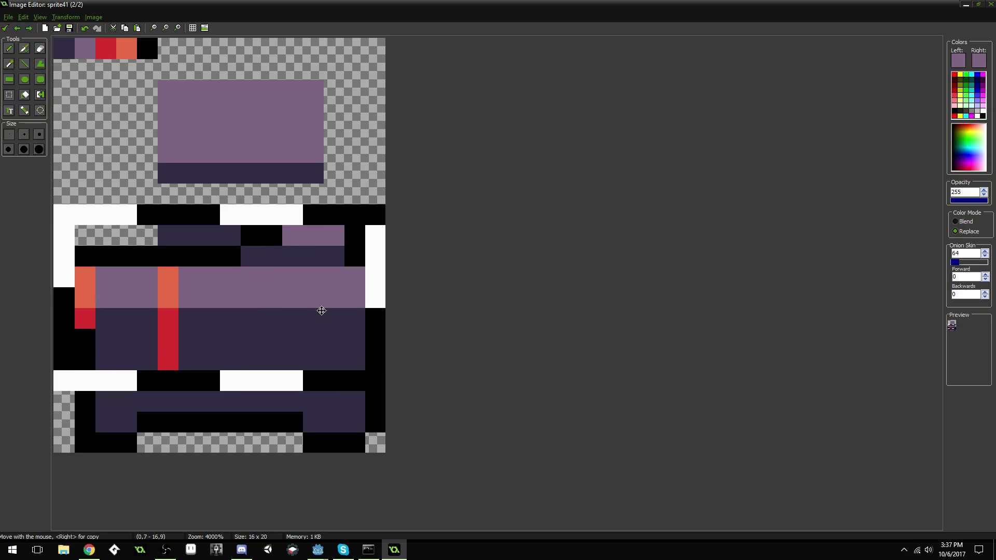
{"action": "left_click", "coordinate": [9, 49]}
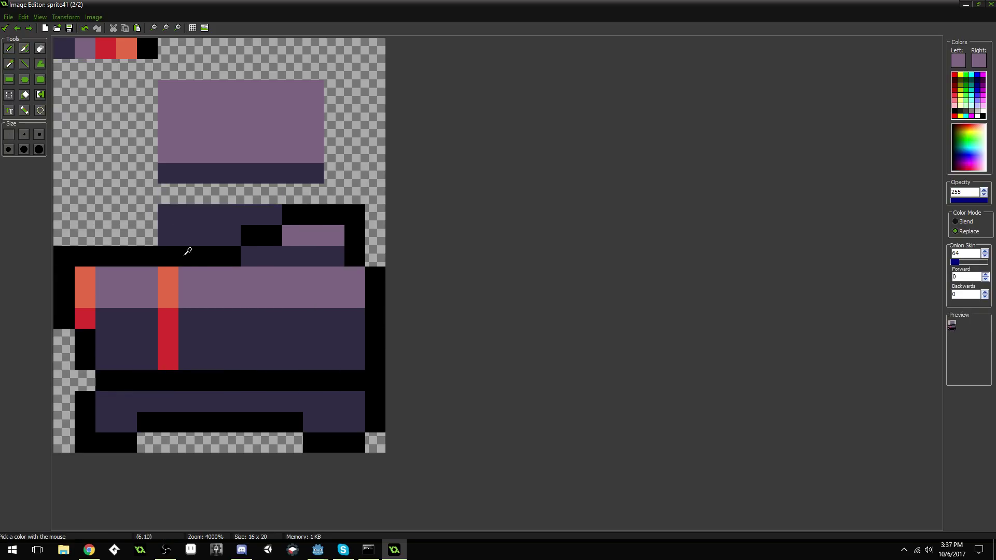
Step: Extend the body into a dark purple left shoulder, erase its lower outer pixel, and restore the black outline pixel below
{"action": "left_click", "coordinate": [190, 228], "text": "ctrl"}
{"action": "mouse_move", "coordinate": [189, 196]}
{"action": "left_mouse_down"}
{"action": "mouse_move", "coordinate": [92, 191]}
{"action": "mouse_move", "coordinate": [88, 231]}
{"action": "mouse_move", "coordinate": [149, 238]}
{"action": "mouse_move", "coordinate": [148, 219]}
{"action": "mouse_move", "coordinate": [104, 214]}
{"action": "mouse_move", "coordinate": [87, 185]}
{"action": "mouse_move", "coordinate": [174, 177]}
{"action": "left_mouse_up"}
{"action": "left_click", "coordinate": [67, 230], "text": "ctrl"}
{"action": "left_click", "coordinate": [82, 247]}
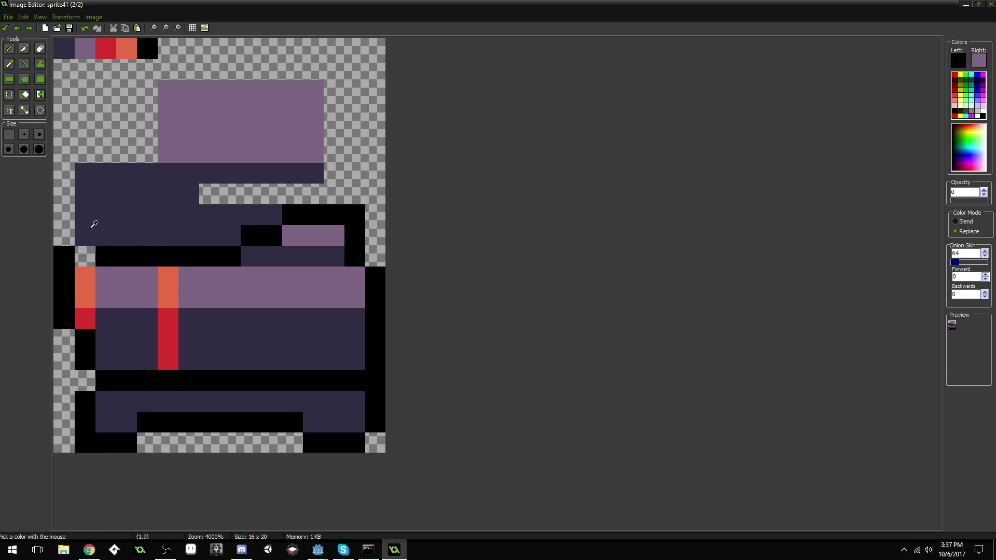
{"action": "left_click", "coordinate": [83, 233]}
{"action": "left_click", "coordinate": [107, 251], "text": "ctrl"}
{"action": "left_click", "coordinate": [85, 256]}
Step: Color the left shoulder's top row light purple and outline the shoulder's outer edge and top in black
{"action": "left_click", "coordinate": [128, 206], "text": "ctrl"}
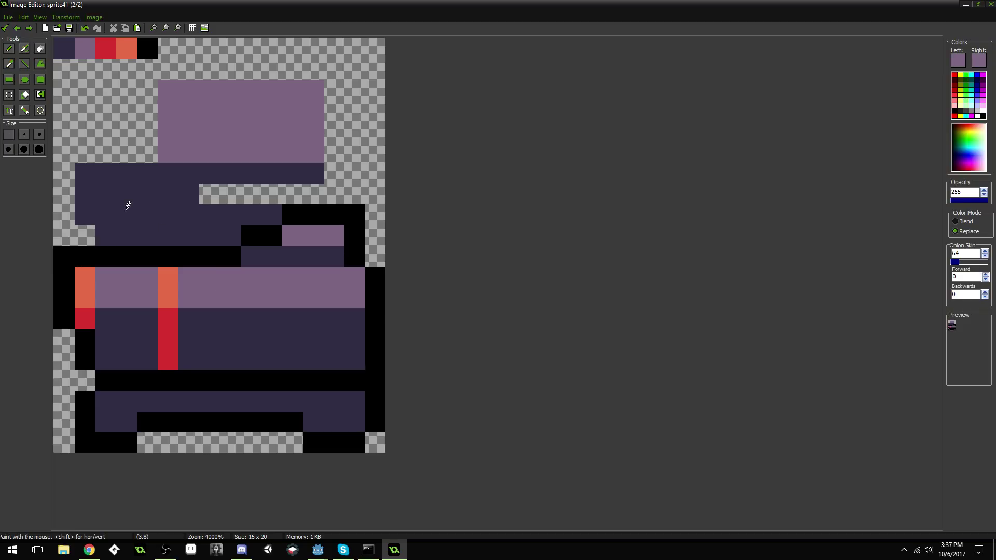
{"action": "left_click_drag", "start_coordinate": [95, 171], "coordinate": [147, 170]}
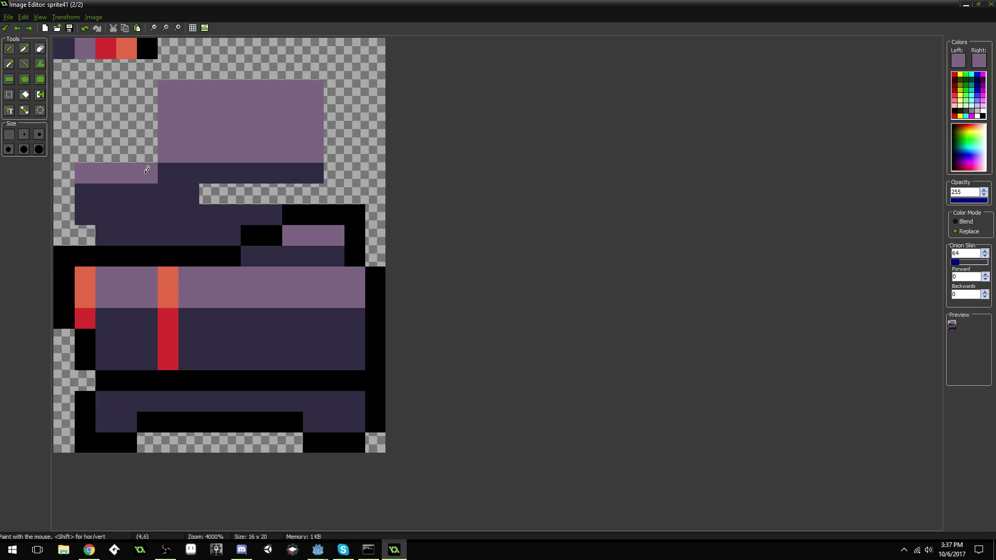
{"action": "left_click", "coordinate": [145, 249], "text": "ctrl"}
{"action": "mouse_move", "coordinate": [85, 235]}
{"action": "left_mouse_down"}
{"action": "mouse_move", "coordinate": [64, 211]}
{"action": "mouse_move", "coordinate": [61, 179]}
{"action": "mouse_move", "coordinate": [63, 160]}
{"action": "mouse_move", "coordinate": [87, 150]}
{"action": "mouse_move", "coordinate": [60, 149]}
{"action": "mouse_move", "coordinate": [143, 145]}
{"action": "left_mouse_up"}
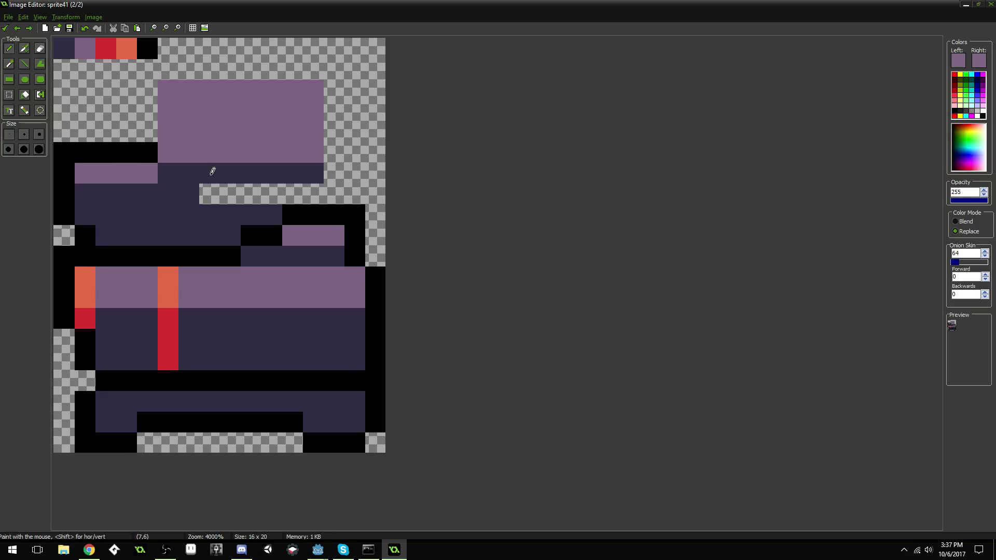
Step: Draw a black line between the left shoulder and the body, and outline the head's left, top and right sides in black
{"action": "right_click", "coordinate": [213, 188]}
{"action": "left_click", "coordinate": [151, 167]}
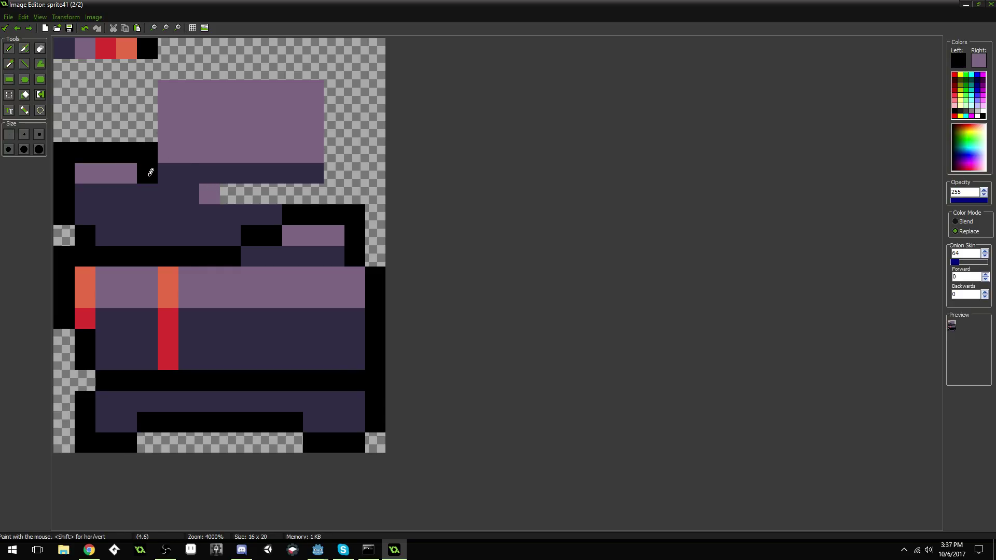
{"action": "mouse_move", "coordinate": [151, 173]}
{"action": "left_mouse_down"}
{"action": "mouse_move", "coordinate": [149, 230]}
{"action": "mouse_move", "coordinate": [148, 97]}
{"action": "mouse_move", "coordinate": [172, 73]}
{"action": "mouse_move", "coordinate": [319, 71]}
{"action": "left_mouse_up"}
{"action": "left_click", "coordinate": [337, 87]}
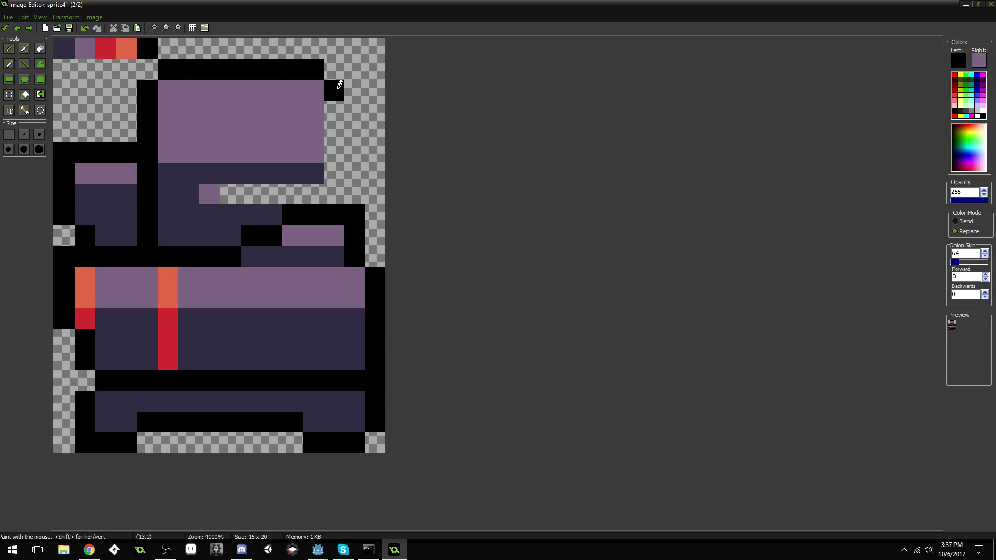
{"action": "left_click_drag", "start_coordinate": [356, 103], "coordinate": [363, 215]}
Step: Fill the gap between the head and its right outline with light purple at the top and dark purple below
{"action": "left_click", "coordinate": [316, 143], "text": "ctrl"}
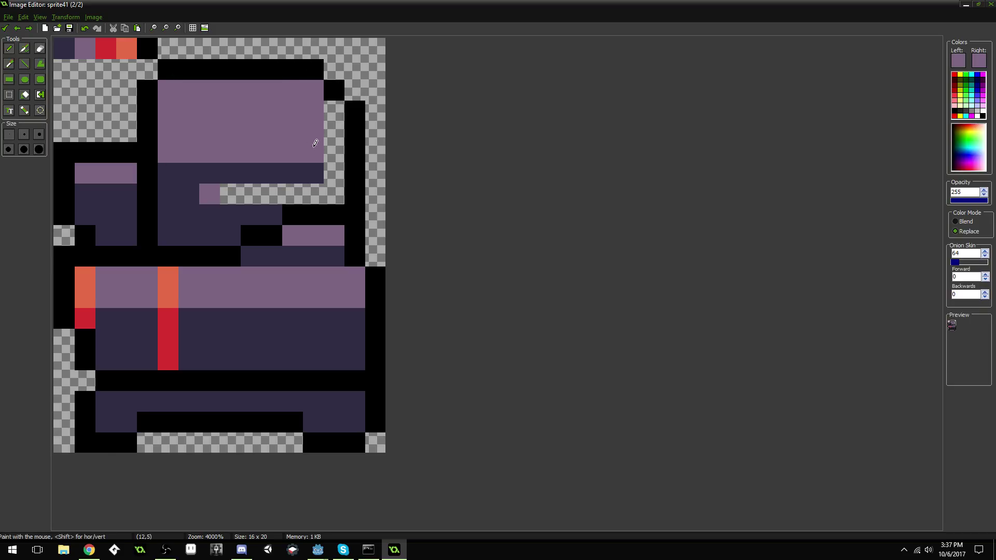
{"action": "mouse_move", "coordinate": [332, 129]}
{"action": "left_mouse_down"}
{"action": "mouse_move", "coordinate": [335, 107]}
{"action": "mouse_move", "coordinate": [338, 148]}
{"action": "left_mouse_up"}
{"action": "mouse_move", "coordinate": [333, 166]}
{"action": "left_mouse_down"}
{"action": "mouse_move", "coordinate": [334, 194]}
{"action": "mouse_move", "coordinate": [332, 162]}
{"action": "mouse_move", "coordinate": [336, 191]}
{"action": "mouse_move", "coordinate": [218, 183]}
{"action": "left_mouse_up"}
{"action": "left_click", "coordinate": [315, 164], "text": "ctrl"}
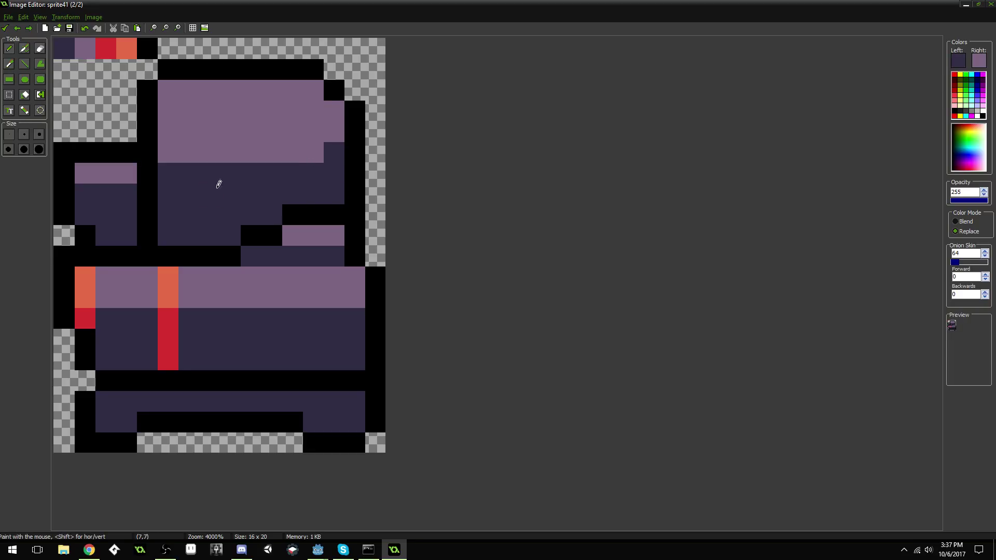
Step: Color the left shoulder's outer column orange in the light row and red in the two pixels below
{"action": "scroll", "coordinate": [206, 149], "scroll_direction": "down", "scroll_amount": 5}
{"action": "scroll", "coordinate": [210, 159], "scroll_direction": "up", "scroll_amount": 2}
{"action": "scroll", "coordinate": [201, 169], "scroll_direction": "up", "scroll_amount": 3}
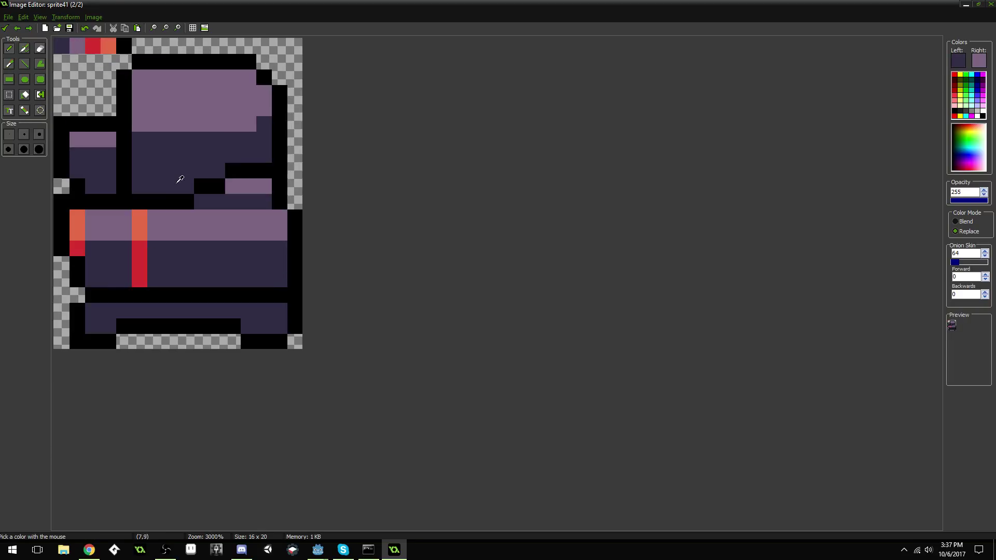
{"action": "left_click", "coordinate": [82, 231], "text": "ctrl"}
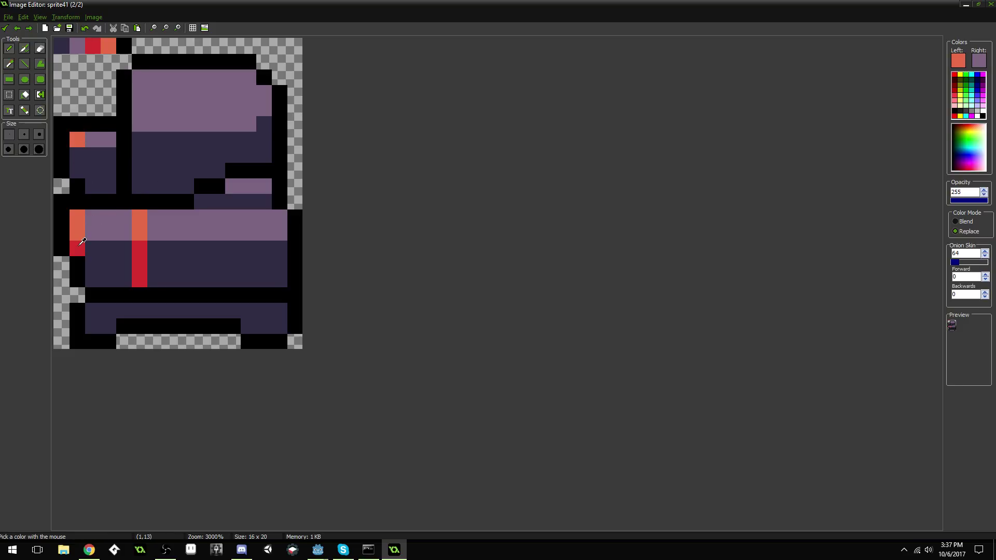
{"action": "left_click", "coordinate": [79, 248], "text": "ctrl"}
{"action": "scroll", "coordinate": [168, 145], "scroll_direction": "down", "scroll_amount": 4}
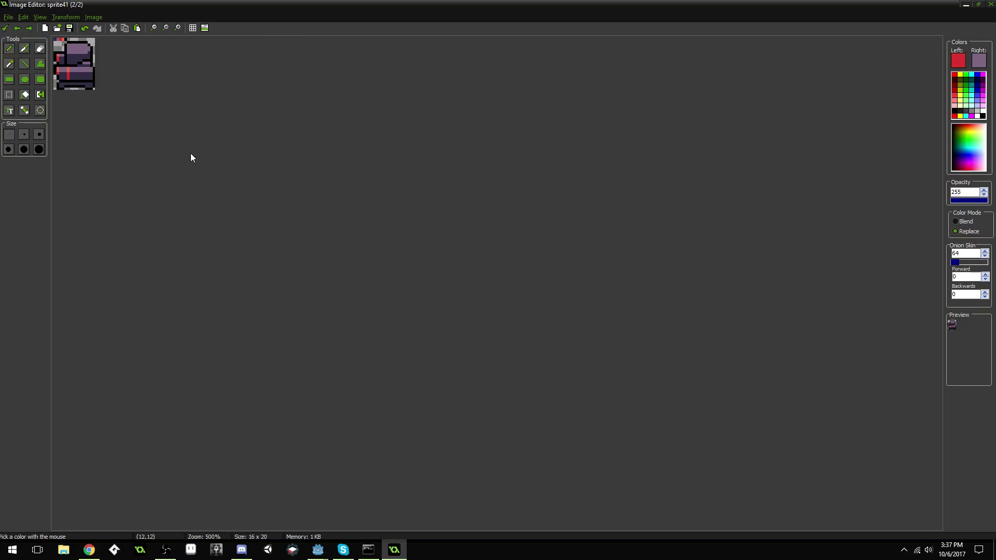
{"action": "scroll", "coordinate": [191, 156], "scroll_direction": "up", "scroll_amount": 2}
{"action": "scroll", "coordinate": [217, 183], "scroll_direction": "down", "scroll_amount": 1}
{"action": "scroll", "coordinate": [229, 183], "scroll_direction": "up", "scroll_amount": 3}
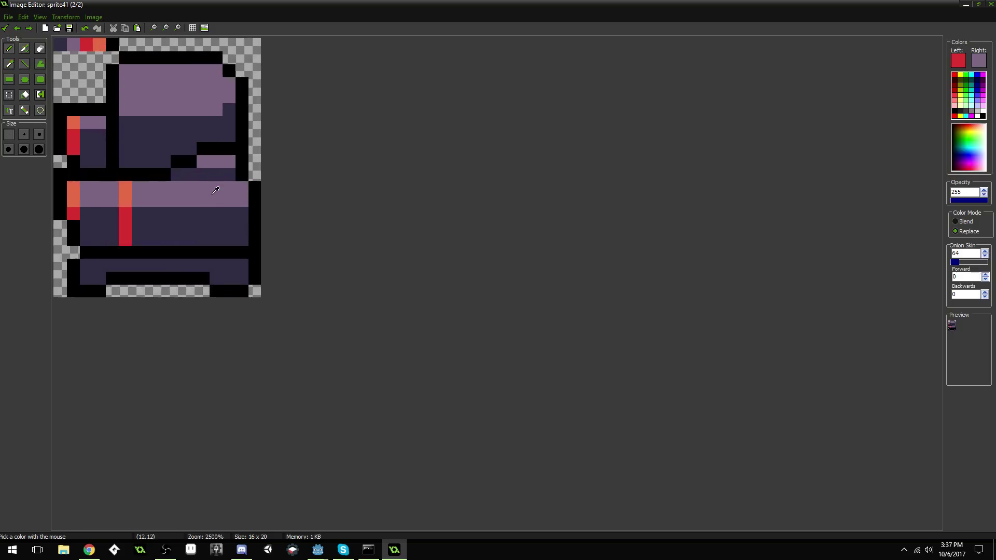
Step: Widen the stepped block on the barrel one pixel to the right and move its black outline outward
{"action": "left_click", "coordinate": [281, 200], "text": "ctrl"}
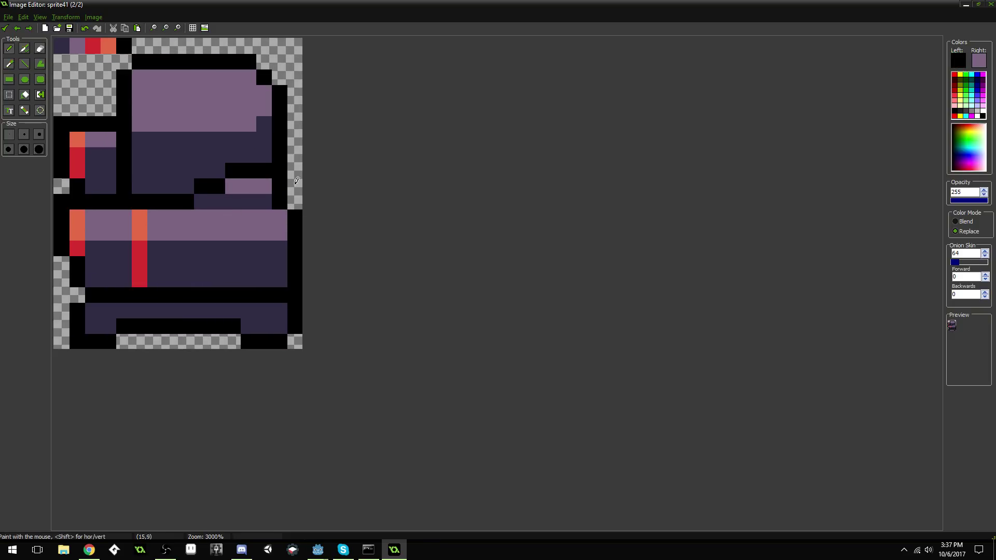
{"action": "left_click_drag", "start_coordinate": [294, 171], "coordinate": [296, 198]}
{"action": "left_click", "coordinate": [261, 201], "text": "ctrl"}
{"action": "left_click", "coordinate": [279, 201]}
{"action": "left_click", "coordinate": [268, 183], "text": "ctrl"}
{"action": "left_click", "coordinate": [280, 185]}
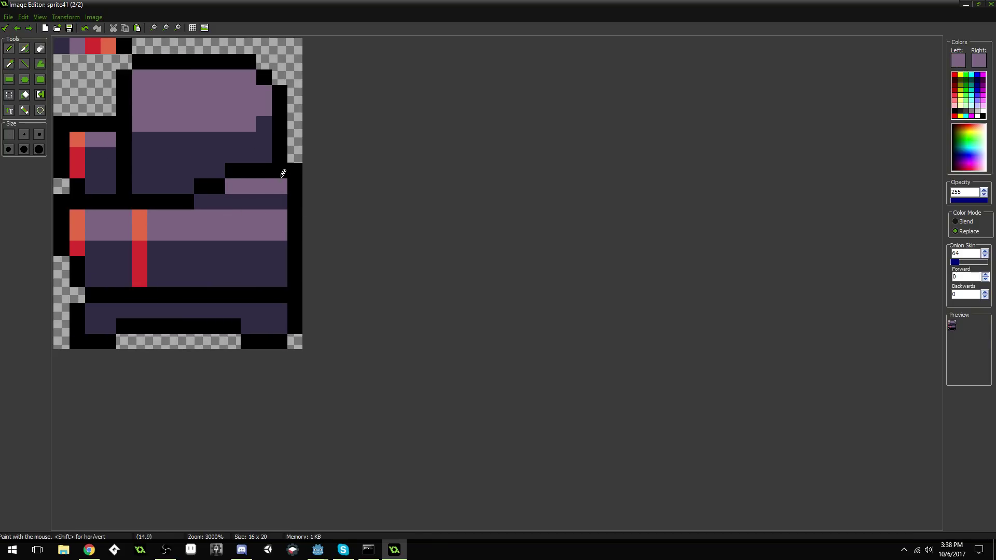
Step: Narrow the head's right side with a black outline and add an outlined dark purple right shoulder two pixels tall
{"action": "left_click", "coordinate": [288, 129], "text": "ctrl"}
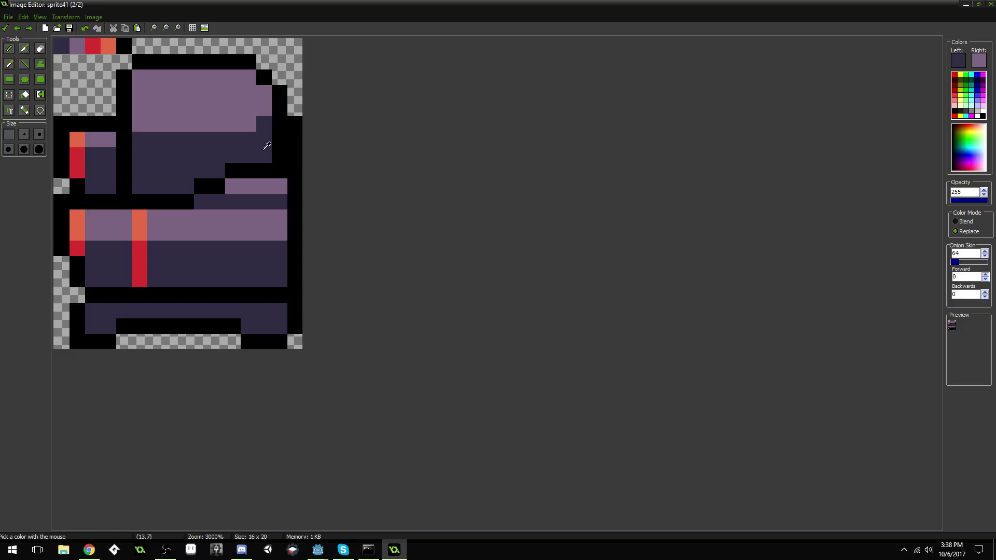
{"action": "left_click", "coordinate": [275, 96], "text": "ctrl"}
{"action": "mouse_move", "coordinate": [264, 94]}
{"action": "left_mouse_down"}
{"action": "mouse_move", "coordinate": [259, 155]}
{"action": "mouse_move", "coordinate": [283, 149]}
{"action": "left_mouse_up"}
{"action": "left_click", "coordinate": [234, 144], "text": "ctrl"}
{"action": "left_click", "coordinate": [278, 103], "text": "ctrl"}
{"action": "left_click", "coordinate": [282, 119]}
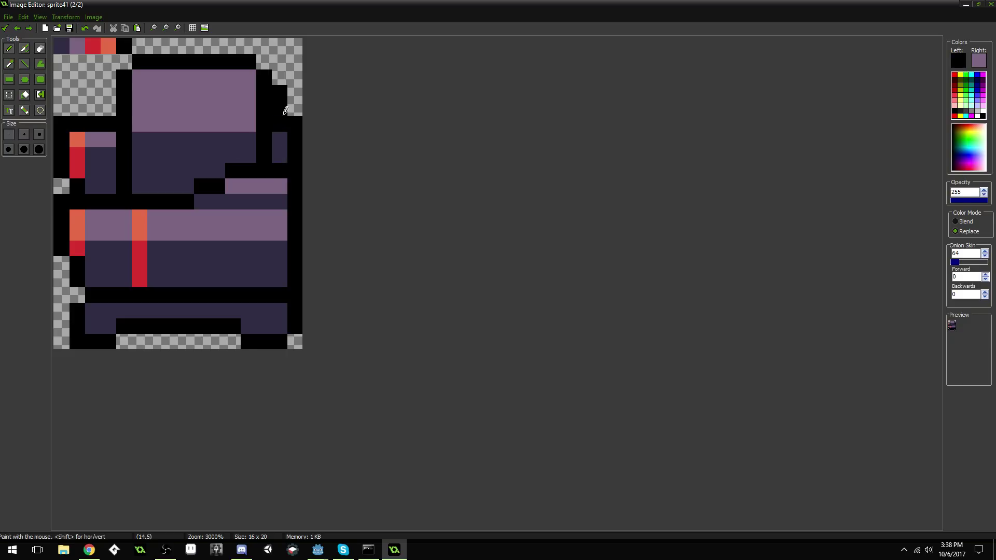
Step: Erase the extra outline pixels above the right shoulder and color the shoulder's top pixel light purple
{"action": "left_click", "coordinate": [292, 108], "text": "ctrl"}
{"action": "left_click", "coordinate": [281, 106]}
{"action": "scroll", "coordinate": [279, 91], "scroll_direction": "down", "scroll_amount": 3}
{"action": "scroll", "coordinate": [280, 105], "scroll_direction": "up", "scroll_amount": 4}
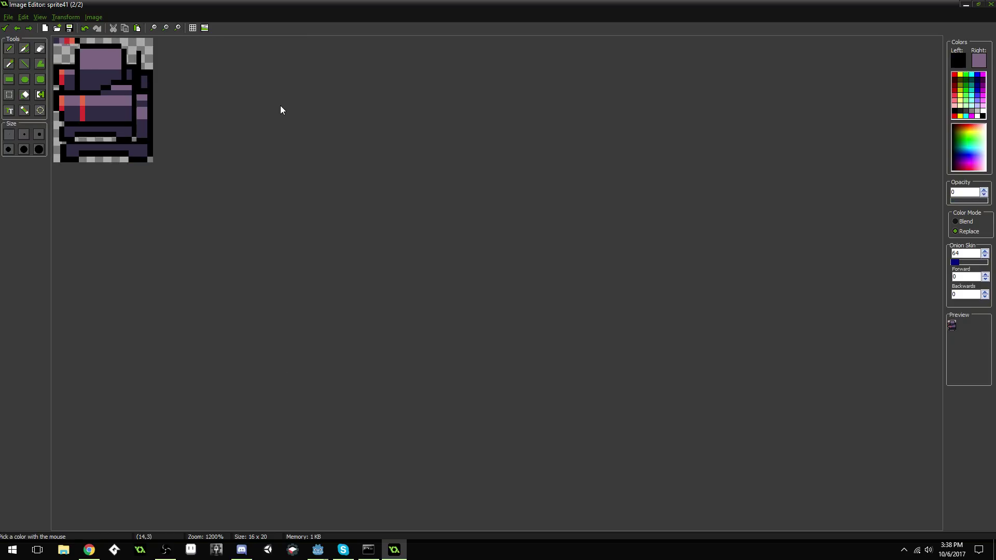
{"action": "left_click", "coordinate": [238, 133], "text": "ctrl"}
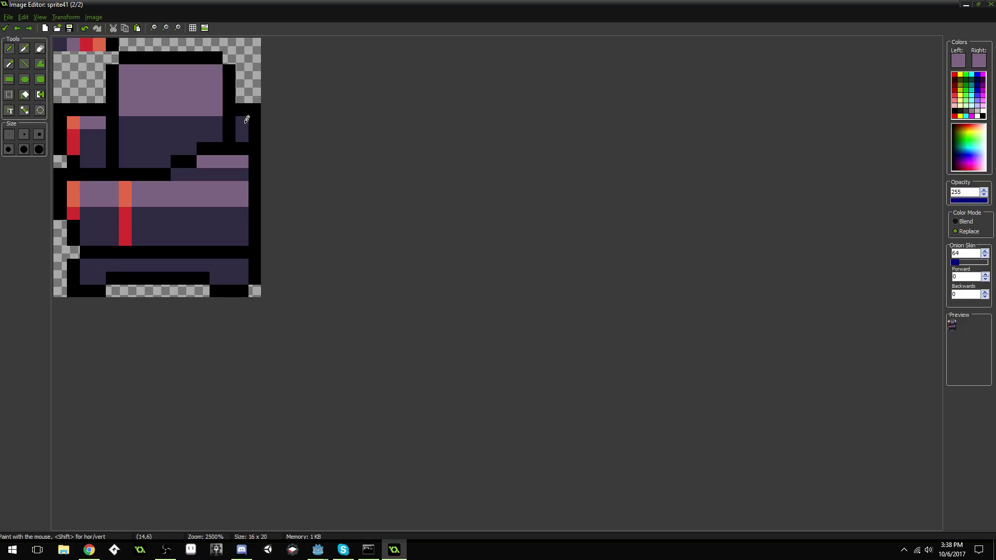
{"action": "scroll", "coordinate": [275, 140], "scroll_direction": "down", "scroll_amount": 4}
{"action": "scroll", "coordinate": [278, 147], "scroll_direction": "up", "scroll_amount": 3}
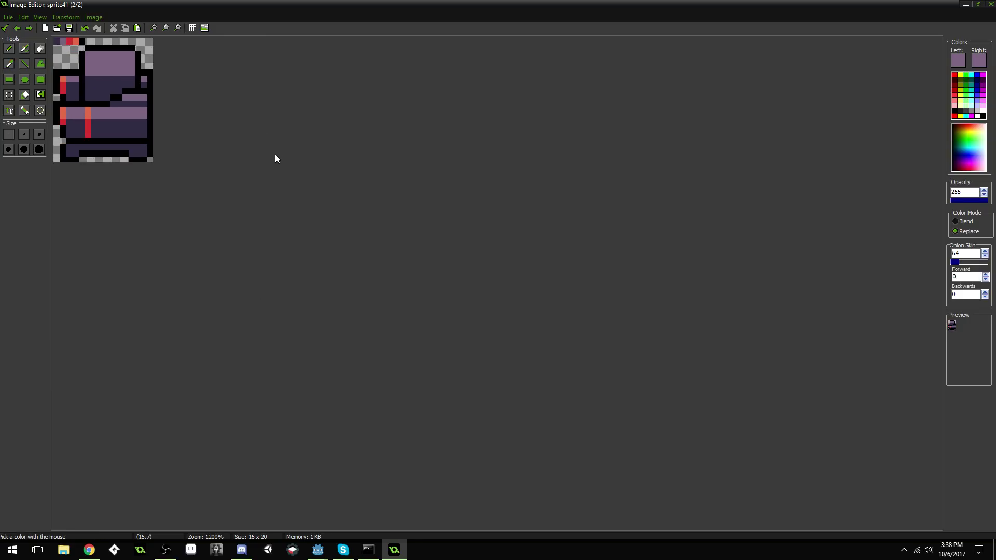
{"action": "scroll", "coordinate": [286, 180], "scroll_direction": "up", "scroll_amount": 3}
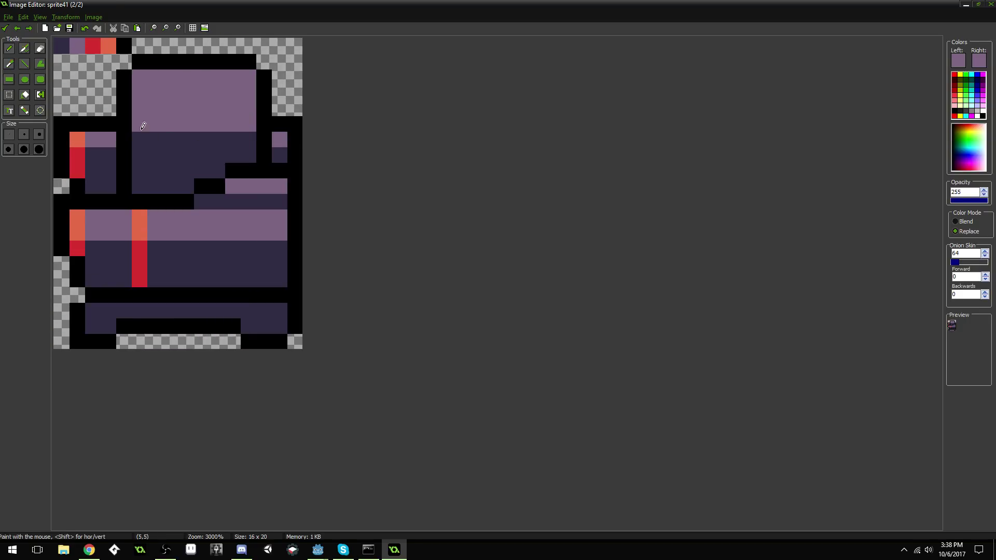
Step: Round the head's upper-left corner with a black pixel and erase the old outer corner pixels
{"action": "left_click", "coordinate": [129, 88], "text": "ctrl"}
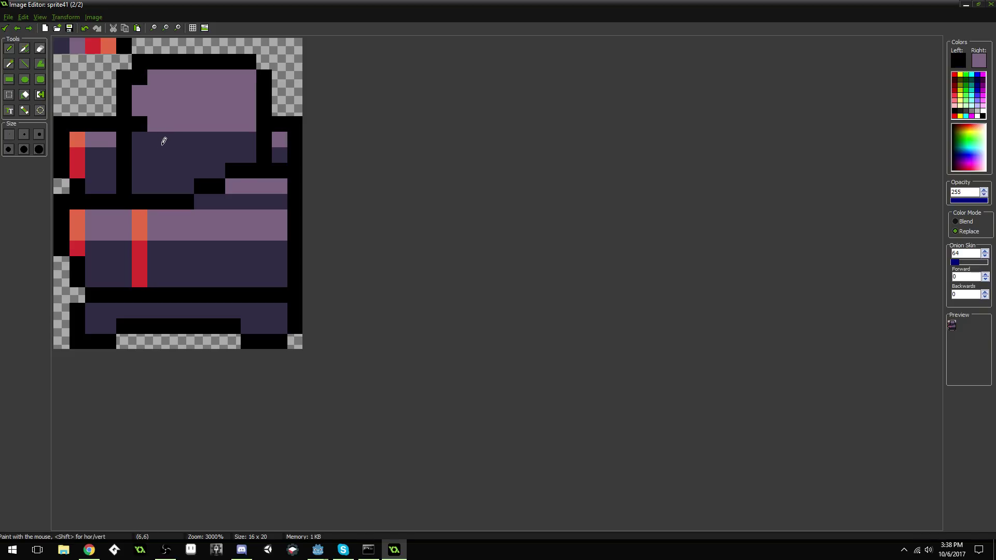
{"action": "left_click", "coordinate": [158, 76], "text": "ctrl"}
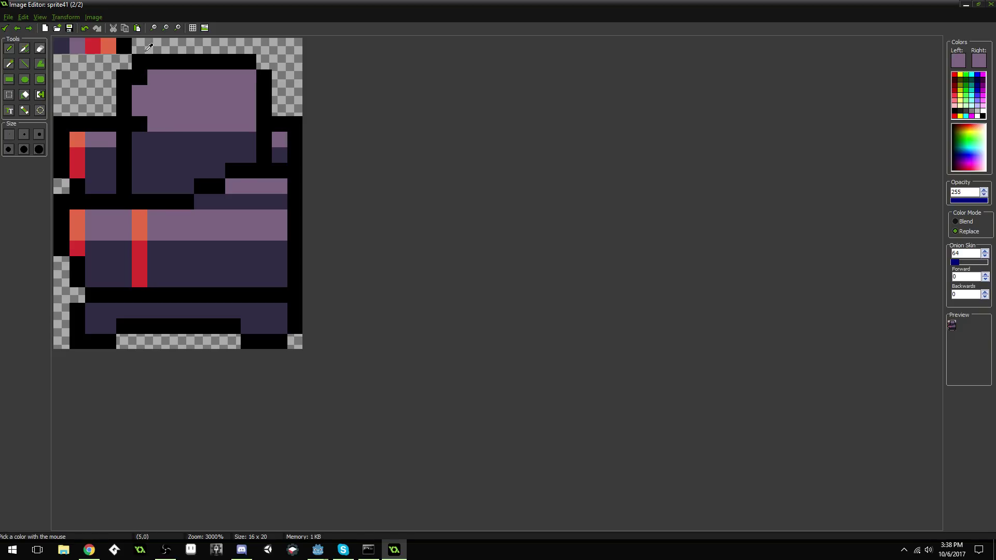
{"action": "left_click", "coordinate": [148, 47], "text": "ctrl"}
{"action": "left_click", "coordinate": [138, 61]}
Step: Shade the head's lower-left face pixel dark purple, and shift the body's left outline one pixel inward to widen the left shoulder
{"action": "left_click", "coordinate": [151, 137], "text": "ctrl"}
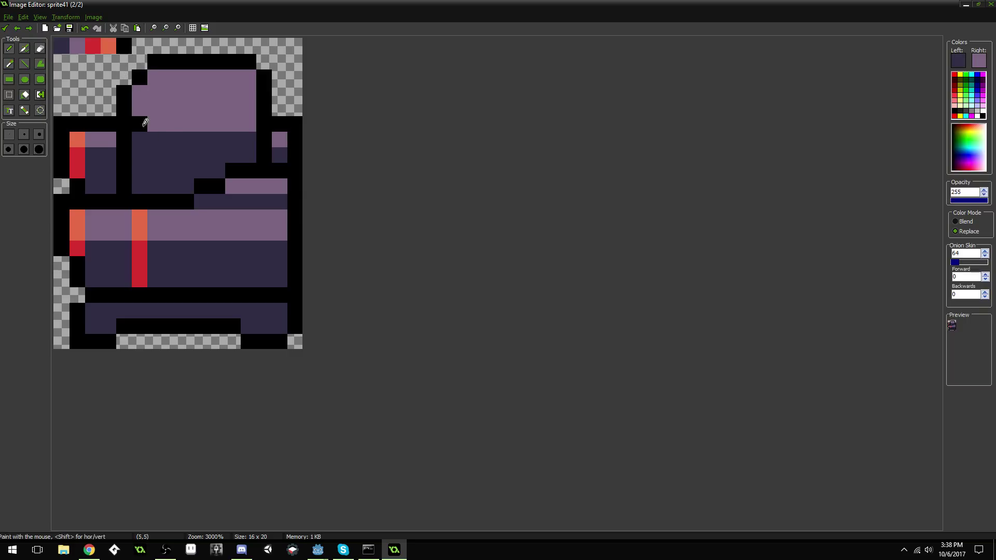
{"action": "left_click", "coordinate": [131, 153], "text": "ctrl"}
{"action": "left_click_drag", "start_coordinate": [143, 171], "coordinate": [140, 187]}
{"action": "left_click", "coordinate": [115, 168], "text": "ctrl"}
{"action": "scroll", "coordinate": [156, 135], "scroll_direction": "down", "scroll_amount": 5}
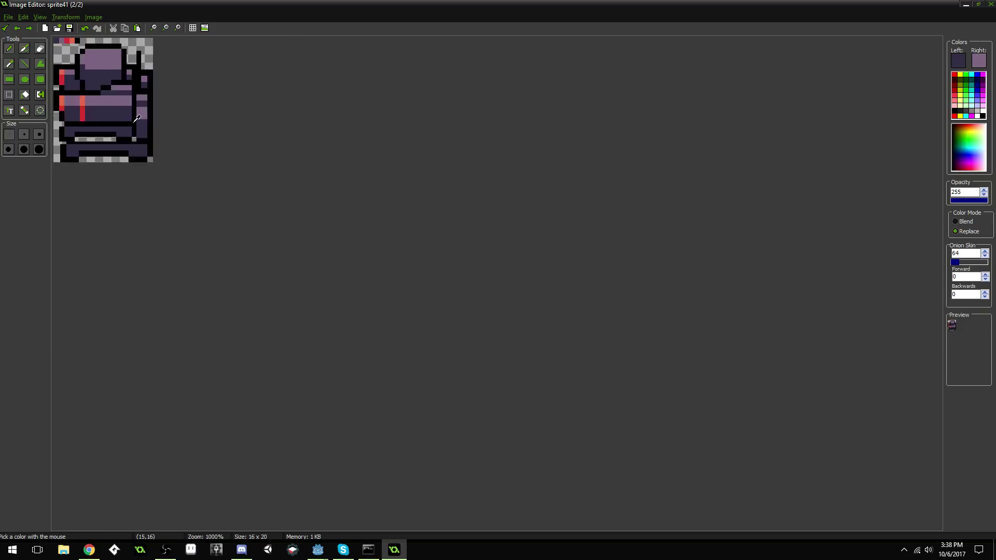
{"action": "scroll", "coordinate": [174, 136], "scroll_direction": "up", "scroll_amount": 5}
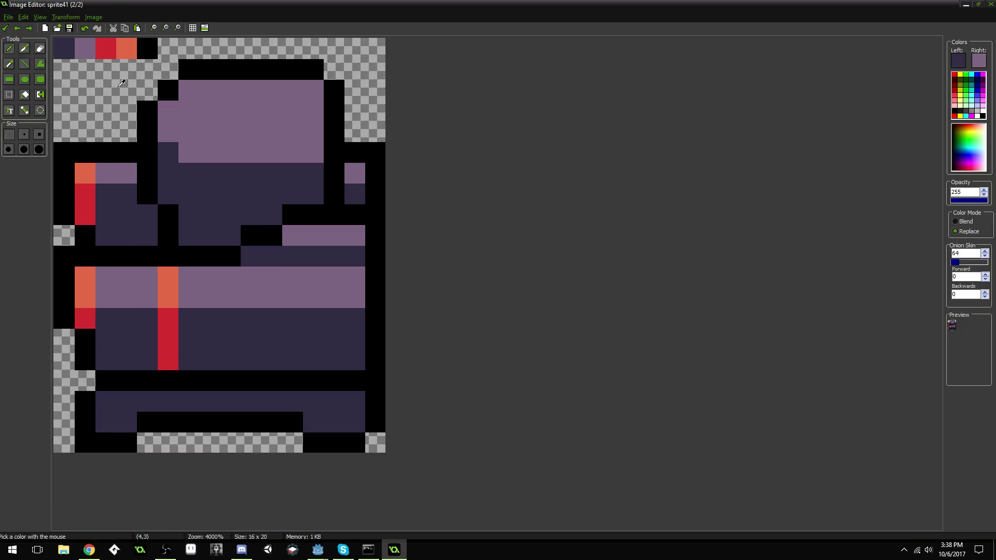
Step: Paint a two-by-two-pixel red eye on the dark purple lower part of the gunner's face
{"action": "left_click", "coordinate": [109, 50], "text": "ctrl"}
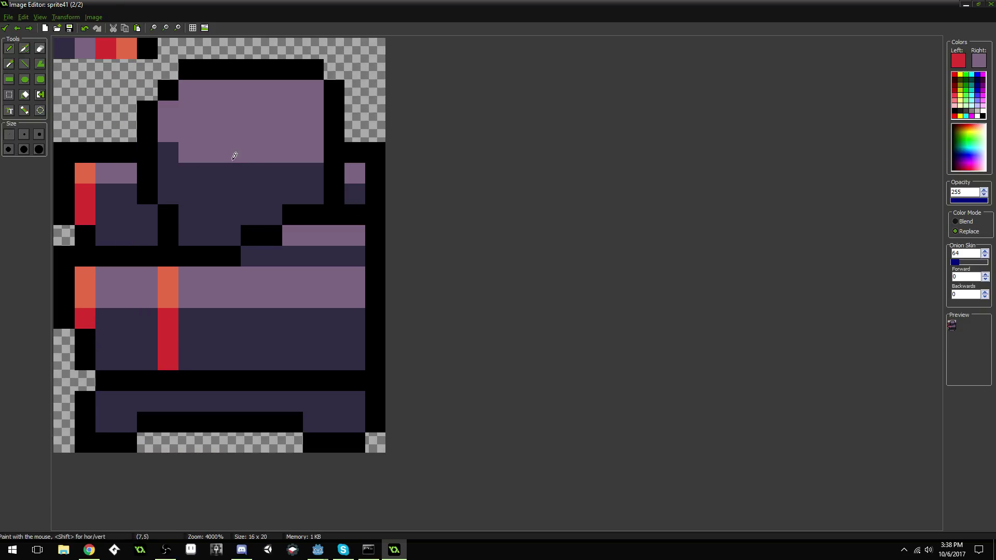
{"action": "mouse_move", "coordinate": [213, 196]}
{"action": "left_mouse_down"}
{"action": "mouse_move", "coordinate": [216, 179]}
{"action": "mouse_move", "coordinate": [231, 189]}
{"action": "mouse_move", "coordinate": [231, 171]}
{"action": "left_mouse_up"}
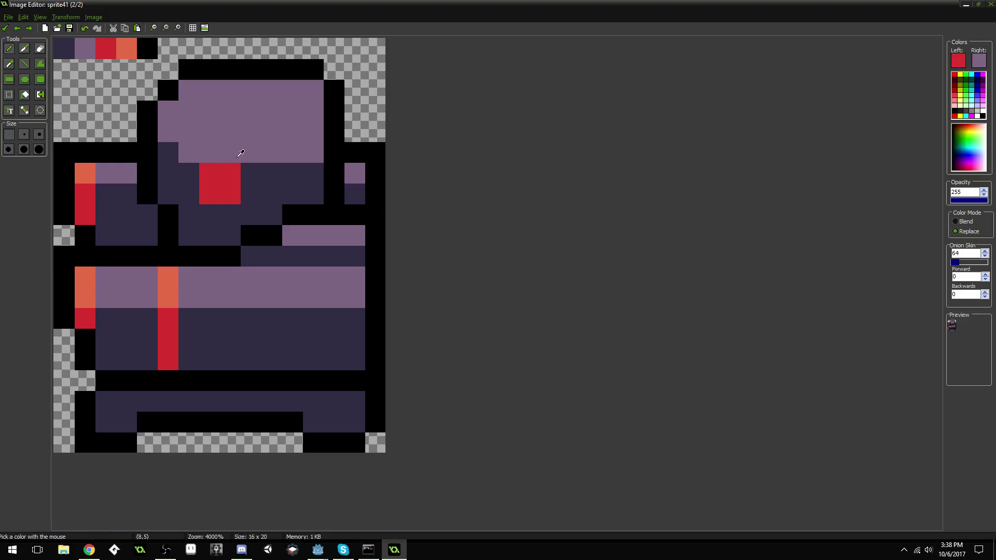
{"action": "scroll", "coordinate": [269, 135], "scroll_direction": "down", "scroll_amount": 6}
{"action": "scroll", "coordinate": [267, 143], "scroll_direction": "up", "scroll_amount": 5}
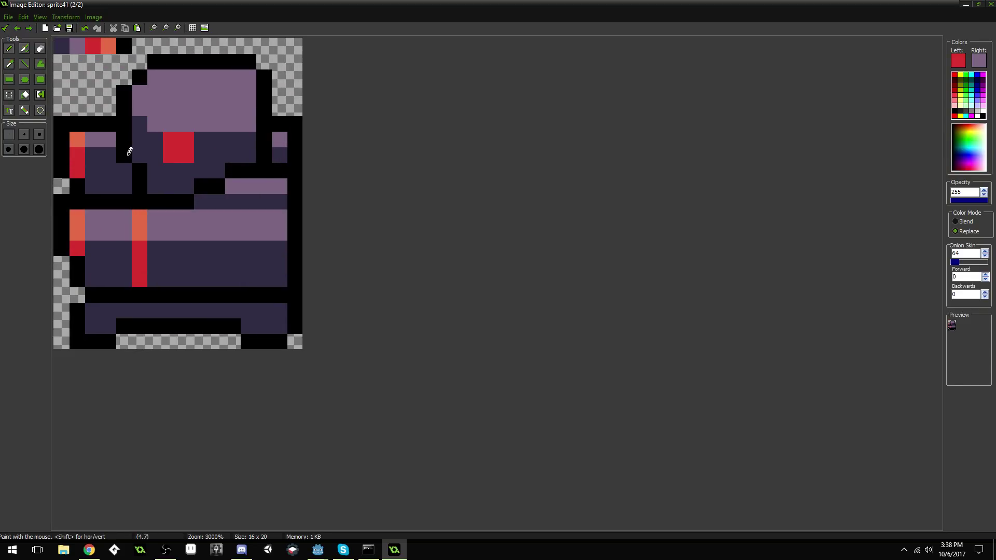
Step: Select the gunner's left shoulder with its outline and move it up one pixel
{"action": "key", "text": "s"}
{"action": "mouse_move", "coordinate": [66, 123]}
{"action": "left_mouse_down"}
{"action": "mouse_move", "coordinate": [123, 197]}
{"action": "mouse_move", "coordinate": [95, 151]}
{"action": "left_mouse_up"}
{"action": "left_click", "coordinate": [9, 49]}
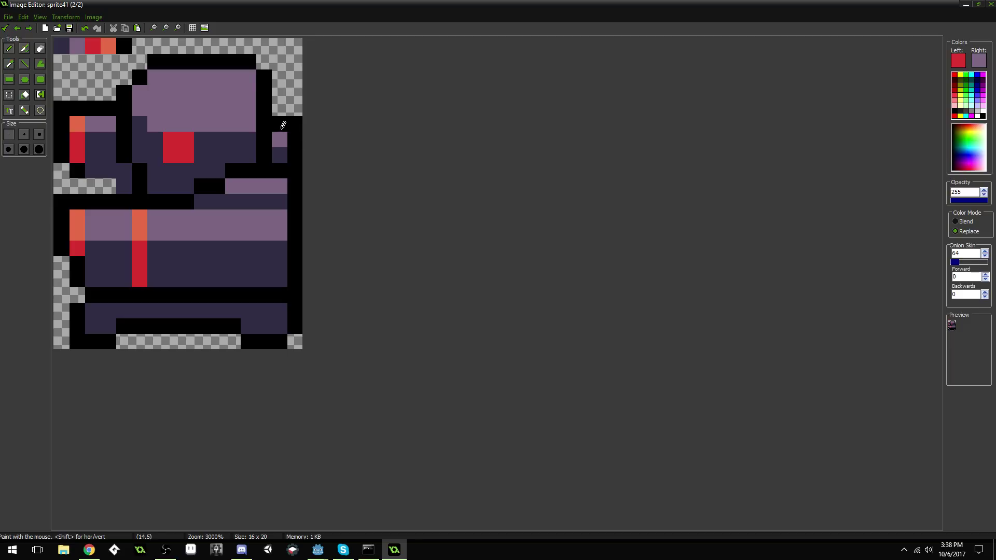
Step: Raise the right shoulder one pixel by repainting its black outline, light purple top and dark purple lower part
{"action": "left_click", "coordinate": [283, 125], "text": "ctrl"}
{"action": "left_click", "coordinate": [277, 103]}
{"action": "left_click", "coordinate": [283, 138], "text": "ctrl"}
{"action": "left_click", "coordinate": [280, 125]}
{"action": "left_click", "coordinate": [283, 152], "text": "ctrl"}
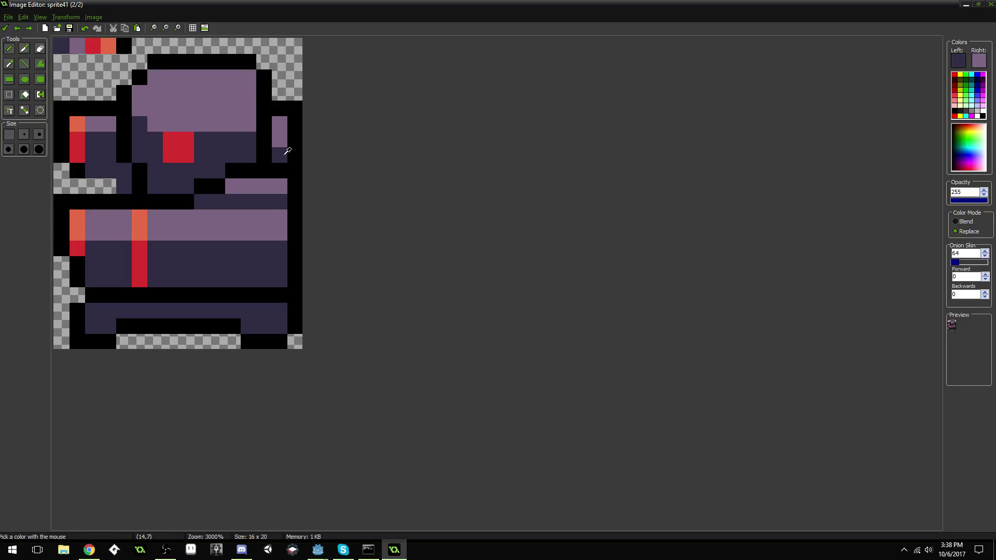
{"action": "left_click", "coordinate": [280, 140]}
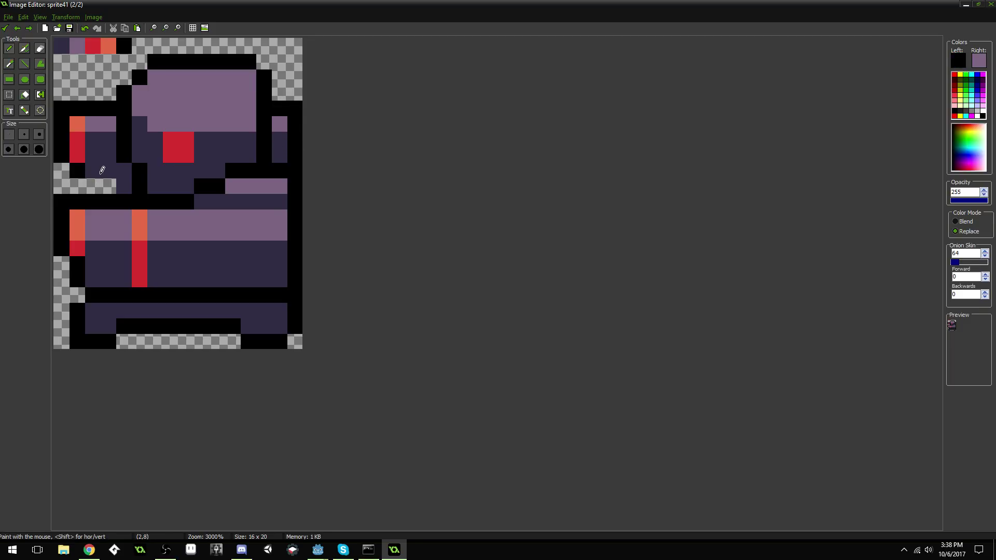
Step: Fill the transparent gap beneath the left shoulder with dark purple and extend its black left outline down to the barrel
{"action": "left_click_drag", "start_coordinate": [89, 186], "coordinate": [118, 184]}
{"action": "left_click", "coordinate": [96, 171], "text": "ctrl"}
{"action": "left_click", "coordinate": [100, 184]}
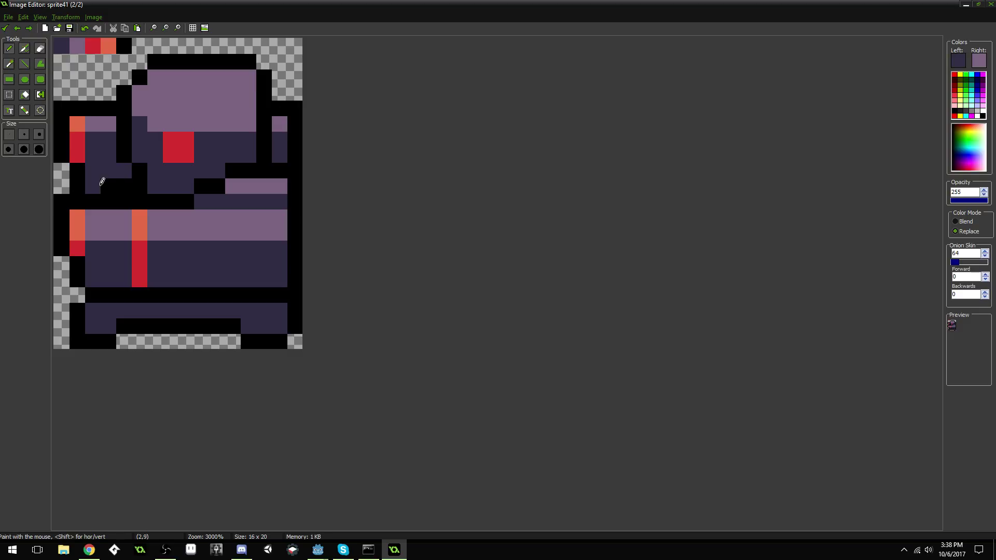
{"action": "scroll", "coordinate": [255, 188], "scroll_direction": "down", "scroll_amount": 5}
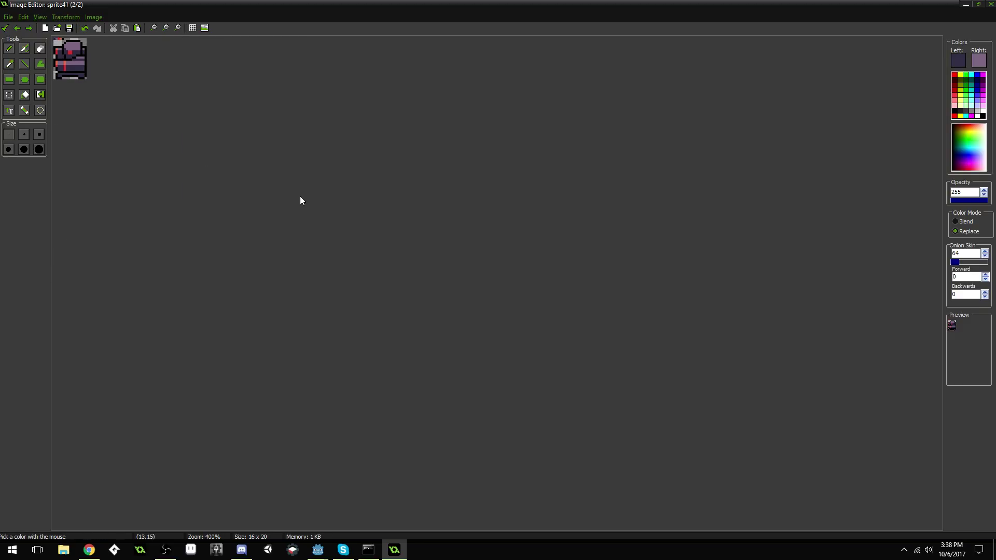
{"action": "scroll", "coordinate": [296, 199], "scroll_direction": "up", "scroll_amount": 3}
{"action": "scroll", "coordinate": [291, 206], "scroll_direction": "up", "scroll_amount": 2}
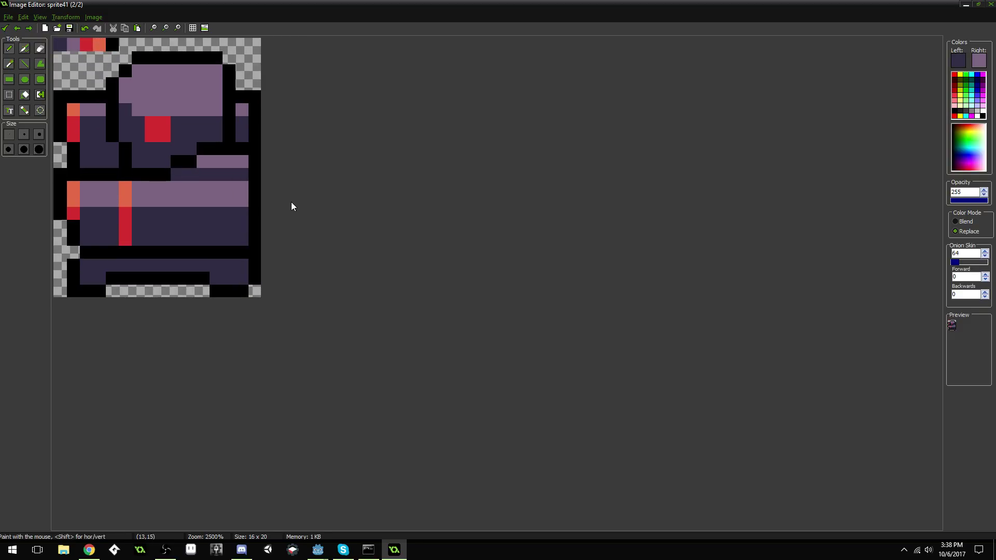
Step: Erase the row of palette swatches along the canvas's upper edge and apply the image changes
{"action": "left_click", "coordinate": [123, 40], "text": "ctrl"}
{"action": "left_click_drag", "start_coordinate": [124, 40], "coordinate": [60, 48]}
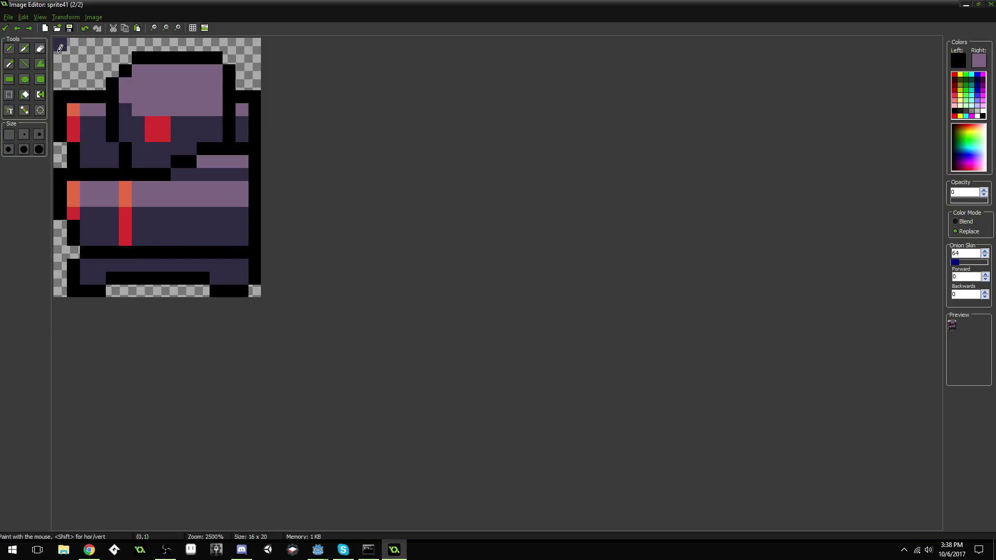
{"action": "left_click", "coordinate": [5, 28]}
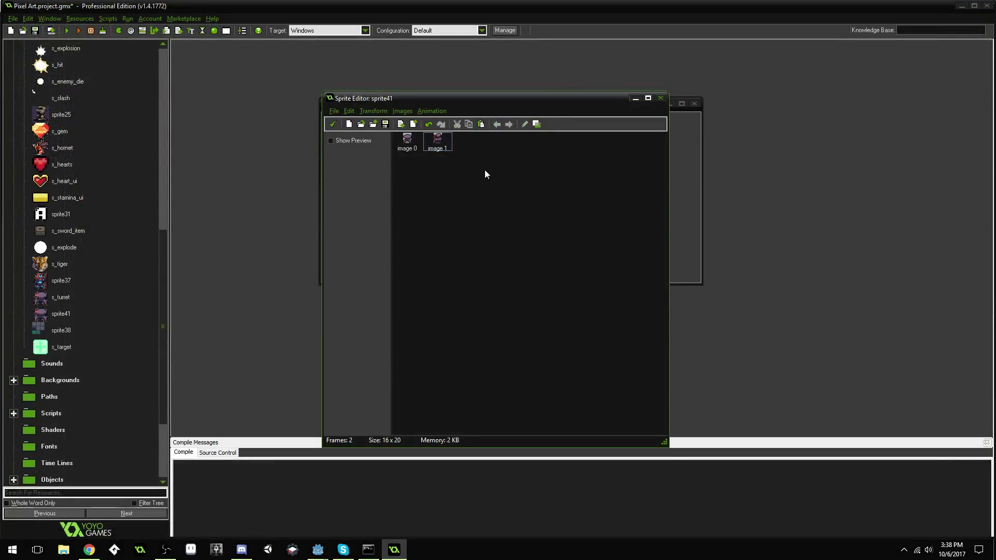
Step: Reopen the gunner frame and compare it with the original turret frame
{"action": "double_click", "coordinate": [438, 141]}
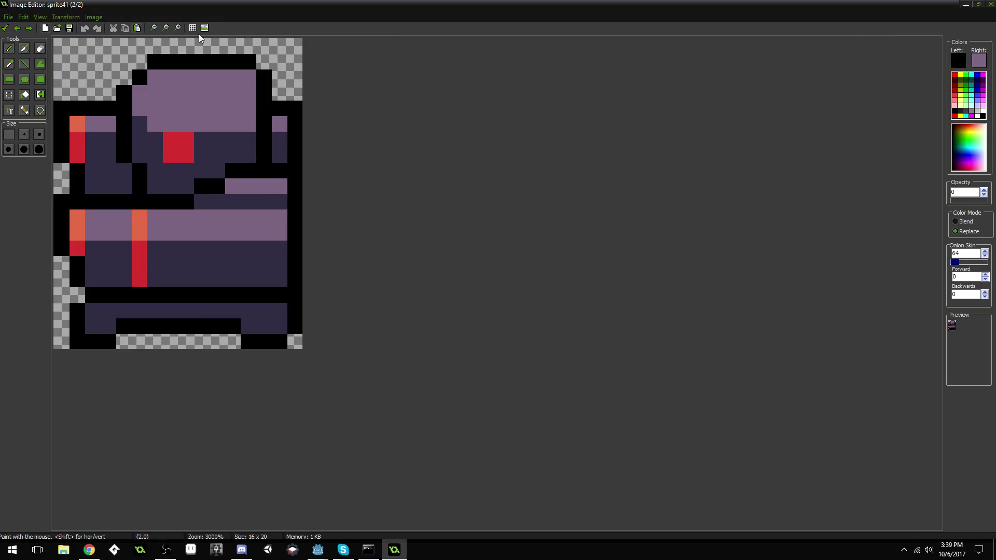
{"action": "key", "text": "Left"}
{"action": "key", "text": "Right"}
{"action": "key", "text": "Left"}
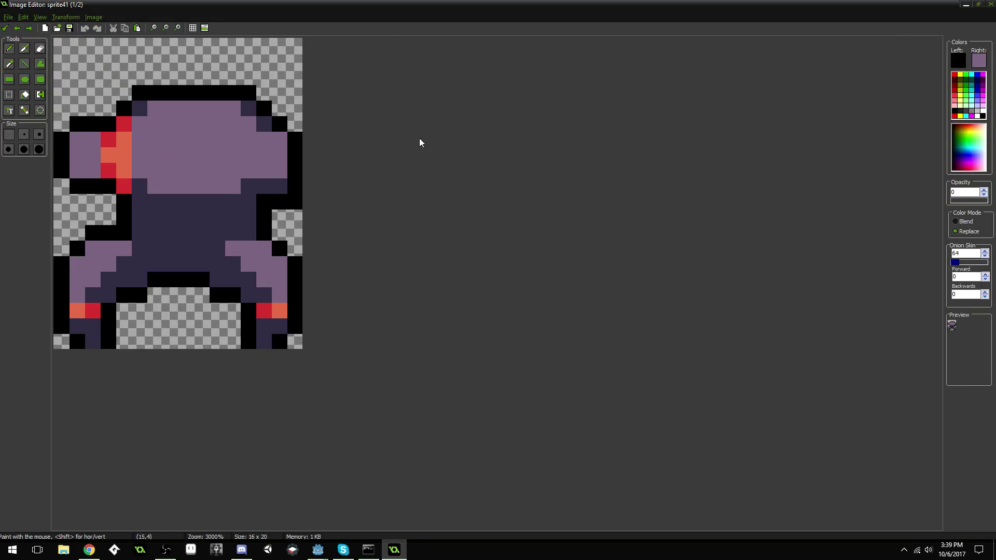
{"action": "key", "text": "Right"}
{"action": "key", "text": "Left"}
{"action": "key", "text": "Right"}
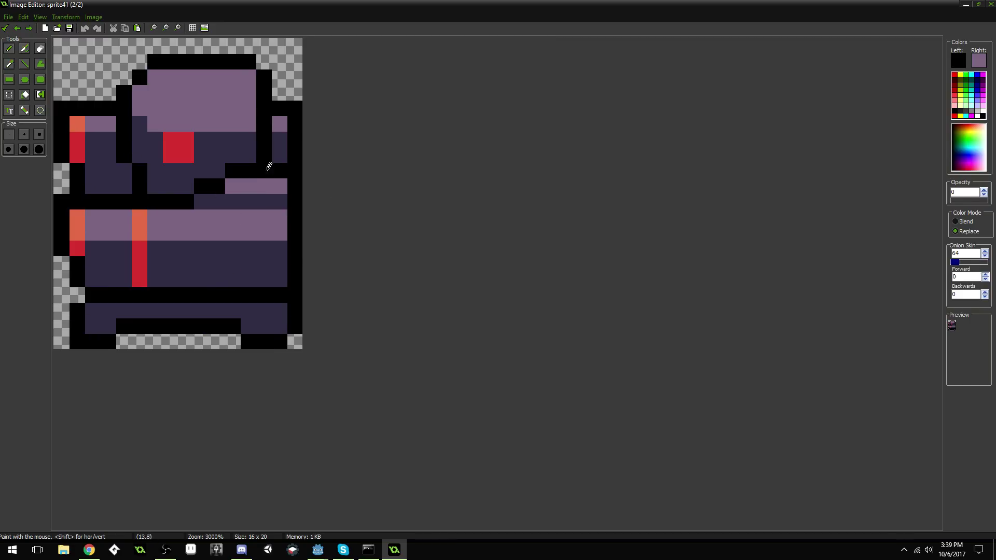
Step: Move the selected left shoulder area up by another pixel
{"action": "key", "text": "s"}
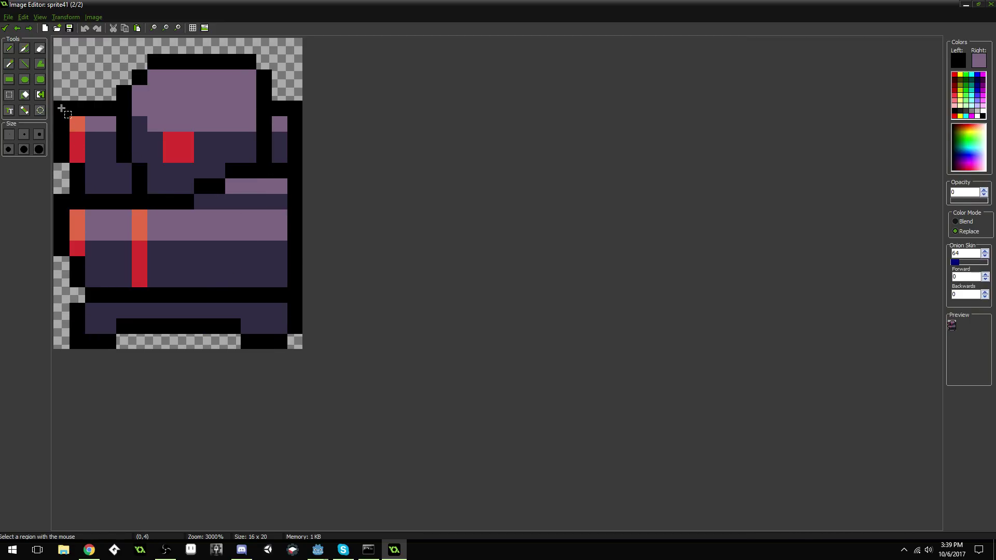
{"action": "left_click_drag", "start_coordinate": [61, 108], "coordinate": [95, 155]}
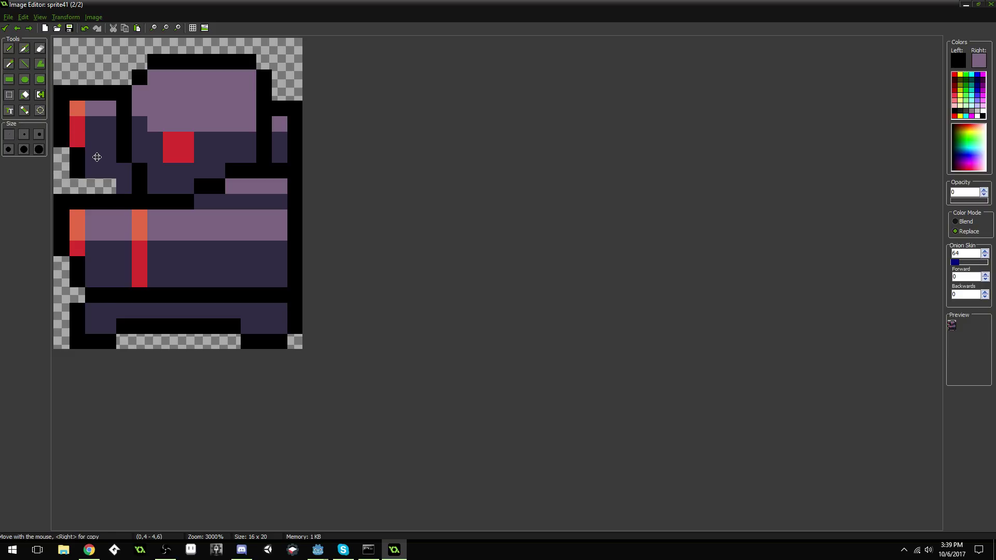
{"action": "left_click", "coordinate": [9, 48]}
Step: Extend the right shoulder one pixel higher with a black top outline, a light purple top pixel and dark purple below
{"action": "left_click", "coordinate": [291, 110], "text": "ctrl"}
{"action": "left_click_drag", "start_coordinate": [280, 94], "coordinate": [290, 93]}
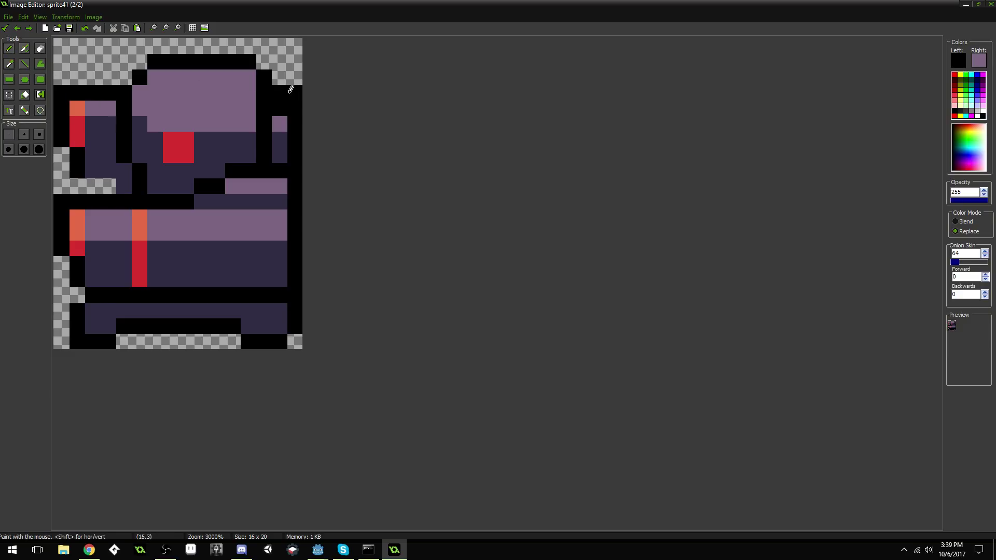
{"action": "left_click", "coordinate": [283, 123], "text": "ctrl"}
{"action": "left_click", "coordinate": [282, 111]}
{"action": "left_click", "coordinate": [281, 137], "text": "ctrl"}
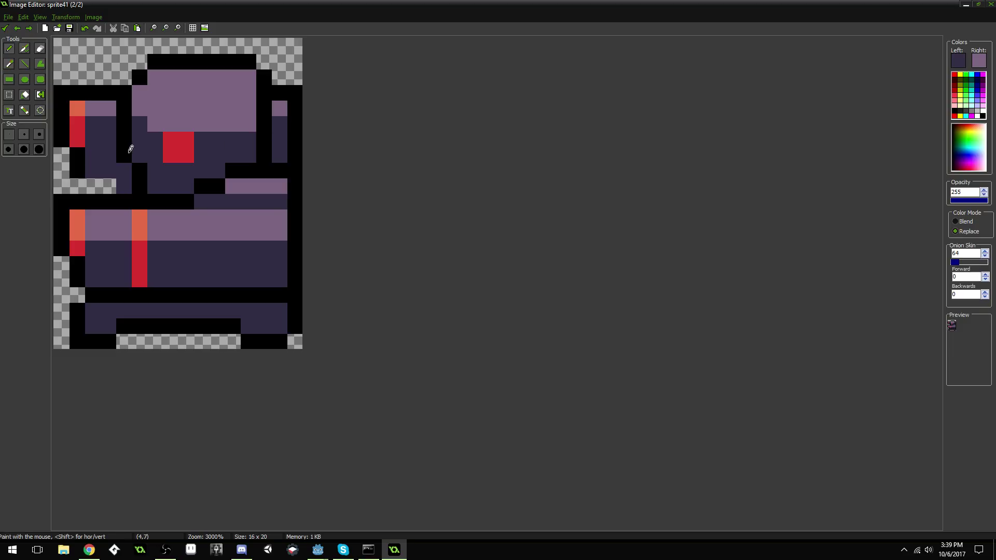
Step: Close the left shoulder's underside with a black outline and erase the leftover dark purple pixel between it and the barrel
{"action": "left_click", "coordinate": [81, 165], "text": "ctrl"}
{"action": "left_click_drag", "start_coordinate": [89, 170], "coordinate": [126, 170]}
{"action": "left_click", "coordinate": [112, 181], "text": "ctrl"}
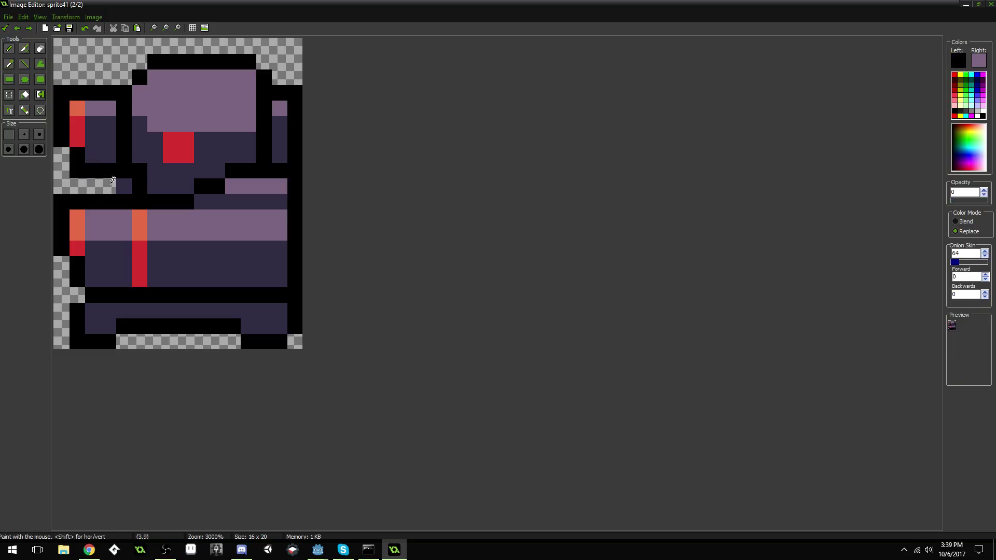
{"action": "left_click", "coordinate": [121, 184]}
Step: Examine the gunner sprite at several zoom levels and compare it with the original turret frame
{"action": "scroll", "coordinate": [211, 136], "scroll_direction": "down", "scroll_amount": 8}
{"action": "scroll", "coordinate": [213, 155], "scroll_direction": "up", "scroll_amount": 4}
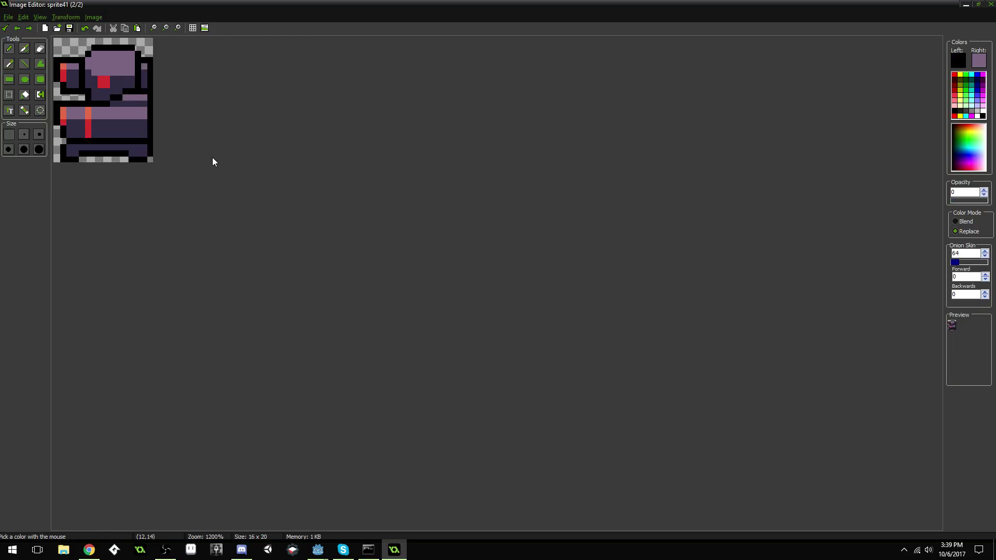
{"action": "scroll", "coordinate": [211, 163], "scroll_direction": "down", "scroll_amount": 2}
{"action": "scroll", "coordinate": [217, 164], "scroll_direction": "up", "scroll_amount": 3}
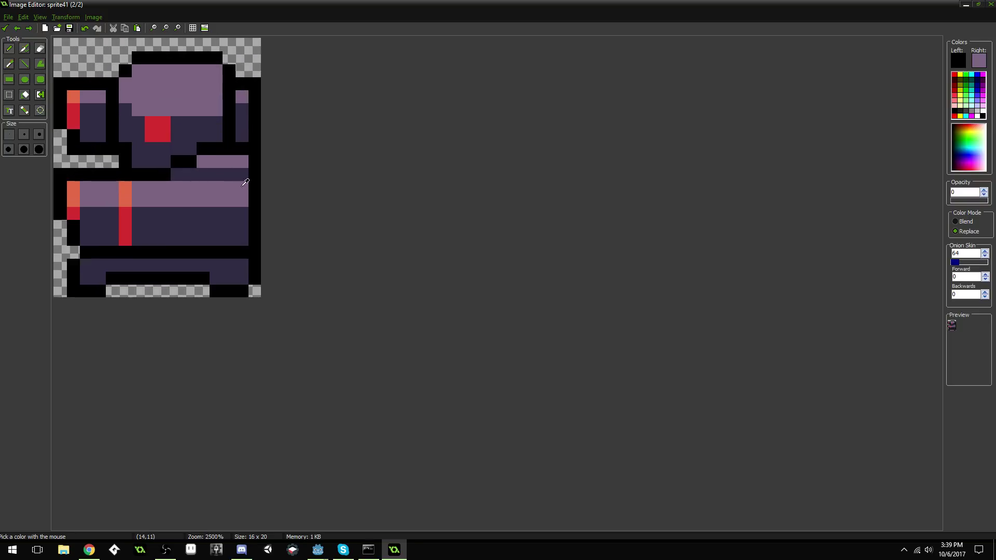
{"action": "scroll", "coordinate": [245, 182], "scroll_direction": "down", "scroll_amount": 1}
{"action": "scroll", "coordinate": [327, 170], "scroll_direction": "down", "scroll_amount": 3}
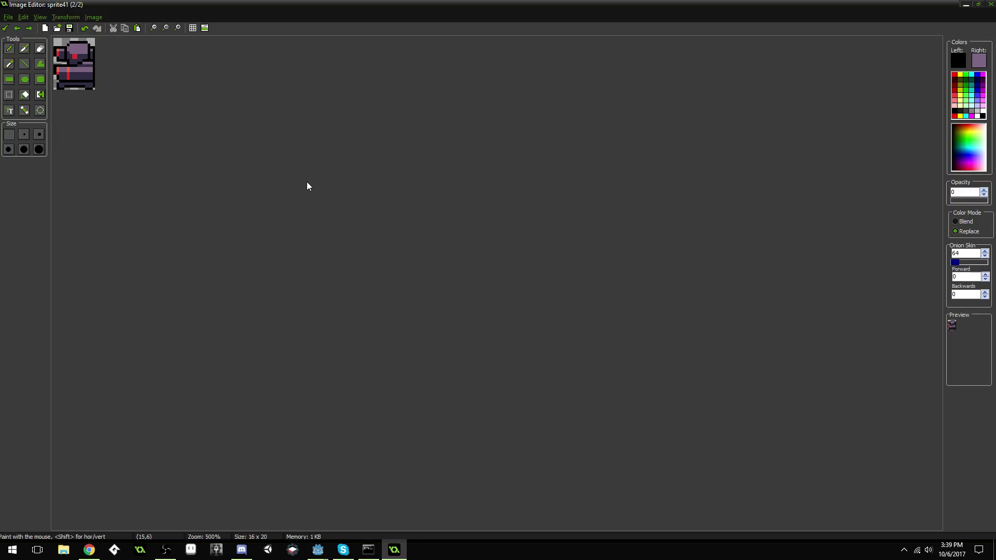
{"action": "scroll", "coordinate": [304, 185], "scroll_direction": "up", "scroll_amount": 4}
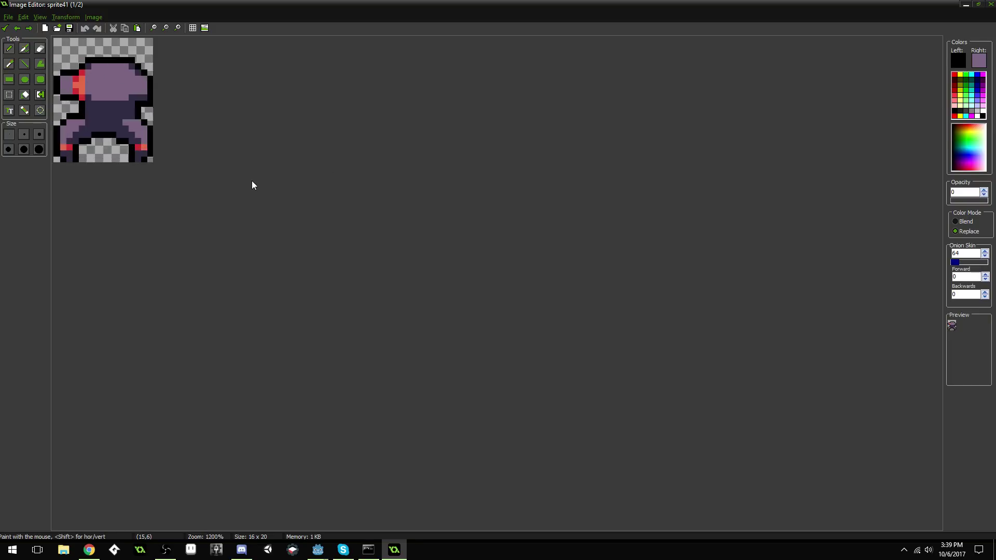
{"action": "scroll", "coordinate": [274, 192], "scroll_direction": "up", "scroll_amount": 1}
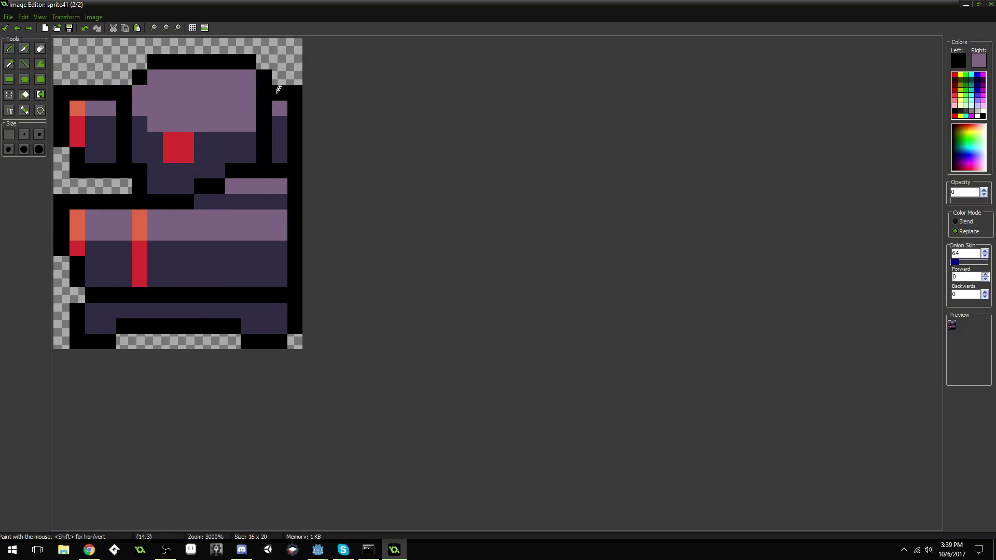
Step: Erase the right edge's outline pixels below the right shoulder and beside the barrel's lower outline, and apply the sprite changes
{"action": "scroll", "coordinate": [289, 130], "scroll_direction": "down", "scroll_amount": 4}
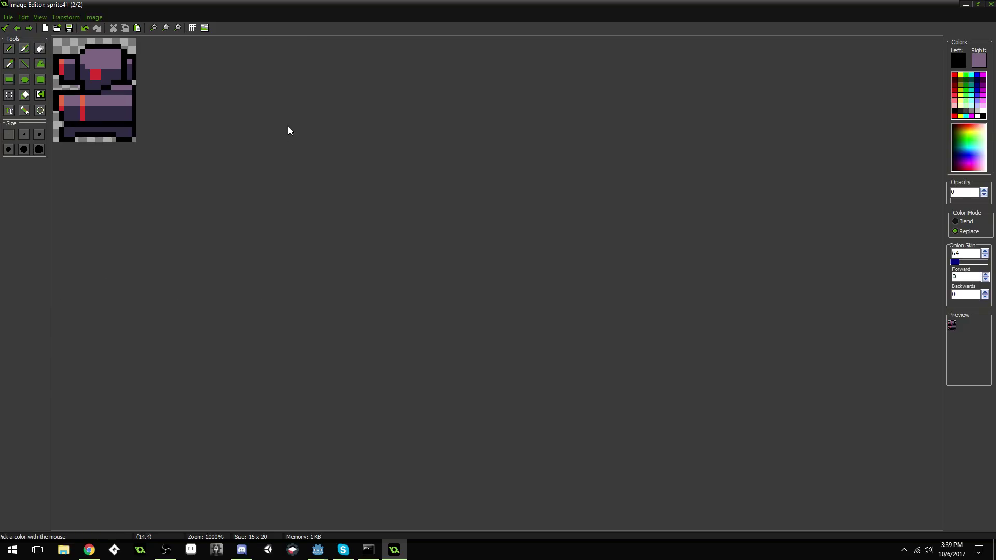
{"action": "scroll", "coordinate": [290, 155], "scroll_direction": "down", "scroll_amount": 1}
{"action": "scroll", "coordinate": [272, 167], "scroll_direction": "up", "scroll_amount": 4}
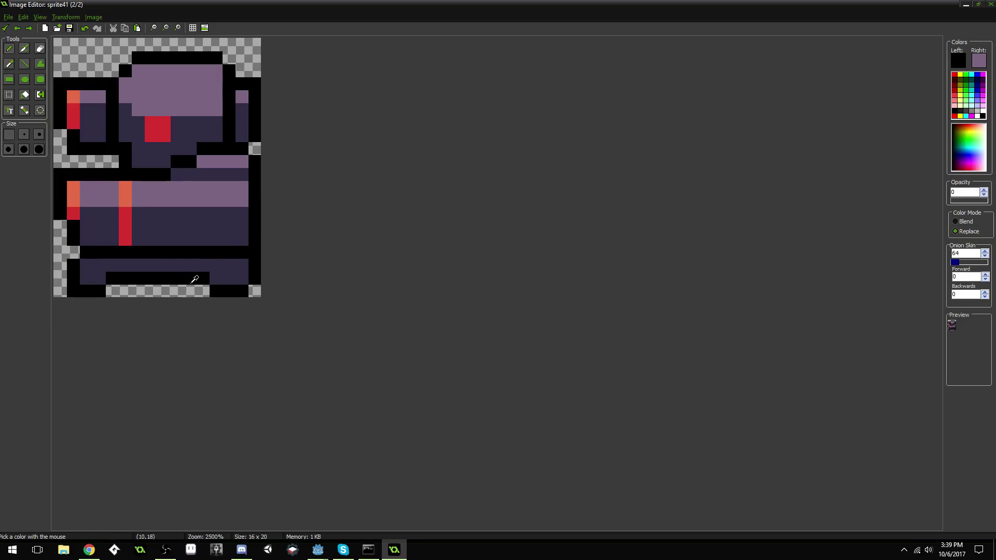
{"action": "scroll", "coordinate": [290, 238], "scroll_direction": "down", "scroll_amount": 4}
{"action": "scroll", "coordinate": [290, 229], "scroll_direction": "up", "scroll_amount": 3}
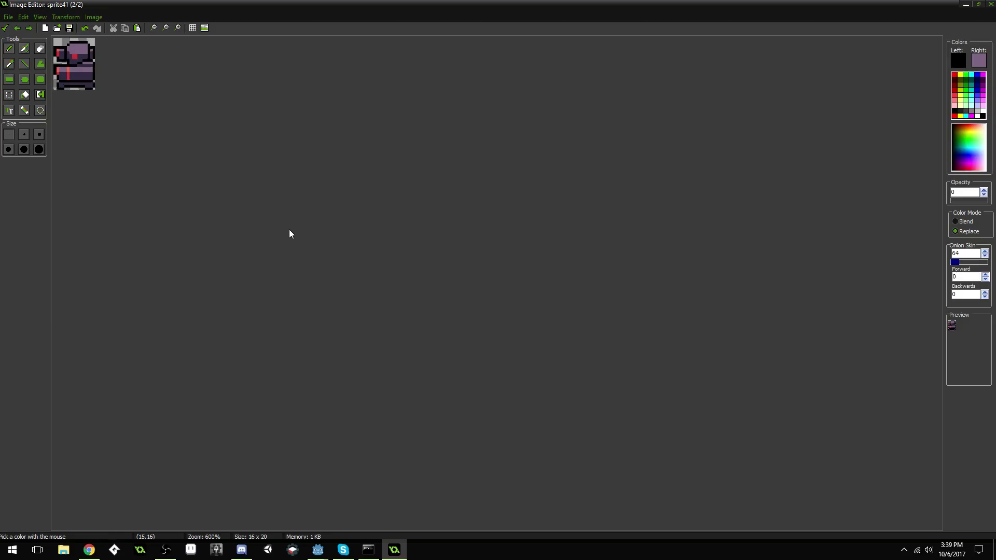
{"action": "scroll", "coordinate": [285, 235], "scroll_direction": "up", "scroll_amount": 2}
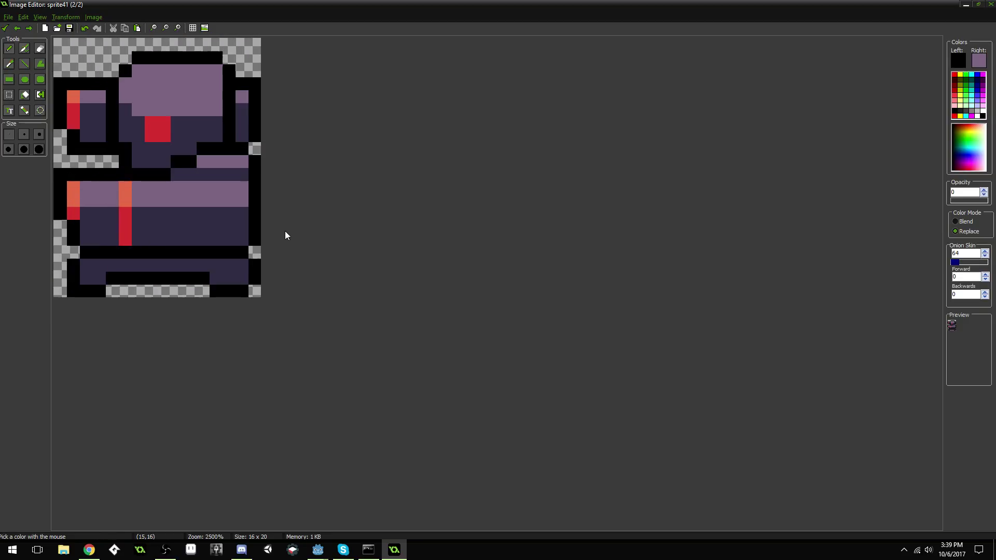
{"action": "left_click", "coordinate": [5, 27]}
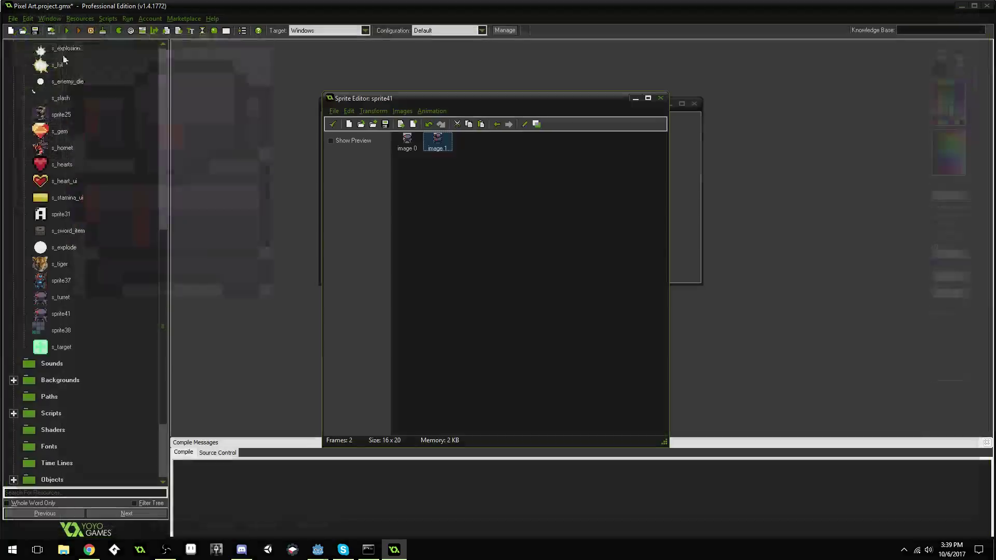
{"action": "left_click", "coordinate": [332, 125]}
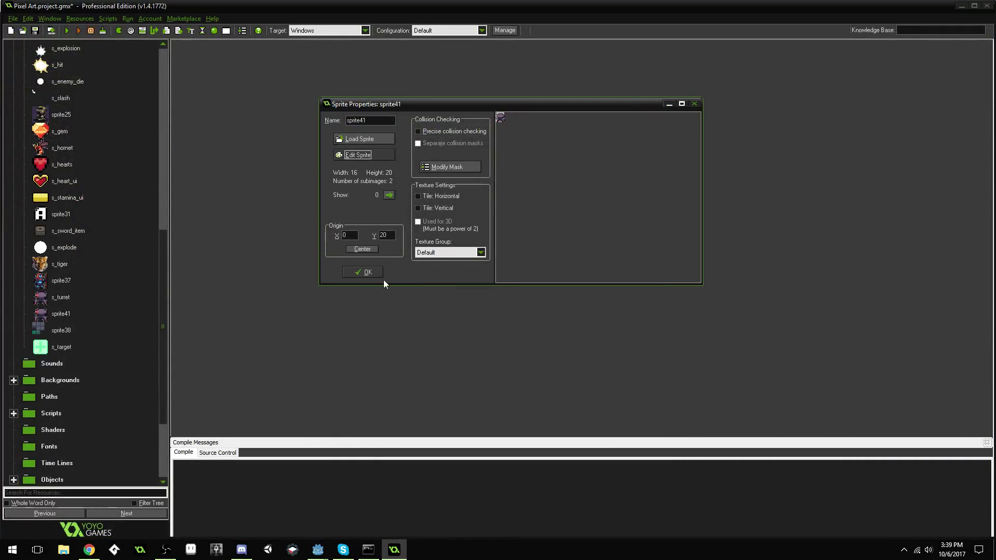
Step: Duplicate the gunner frame as a third frame of sprite41 and open the copy for editing
{"action": "left_click", "coordinate": [369, 153]}
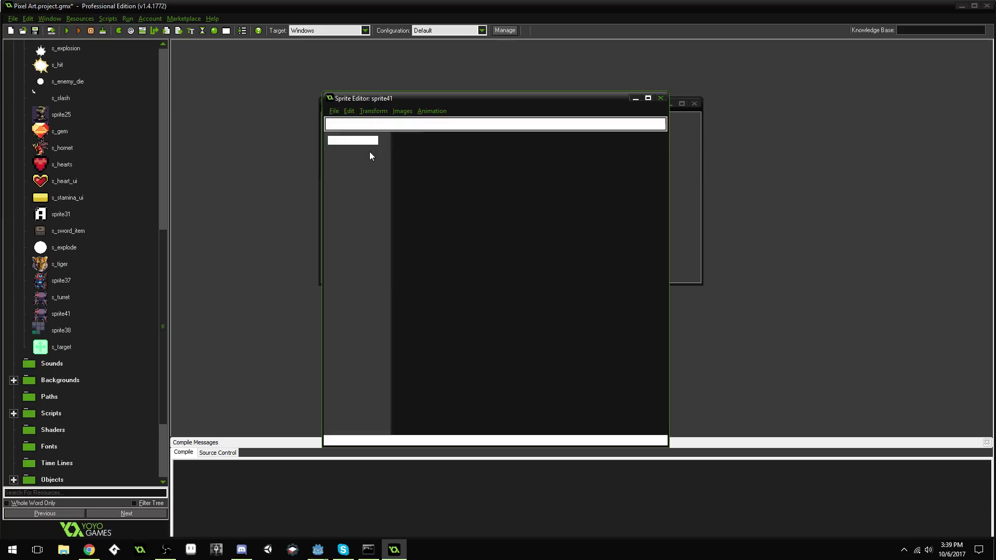
{"action": "double_click", "coordinate": [440, 145]}
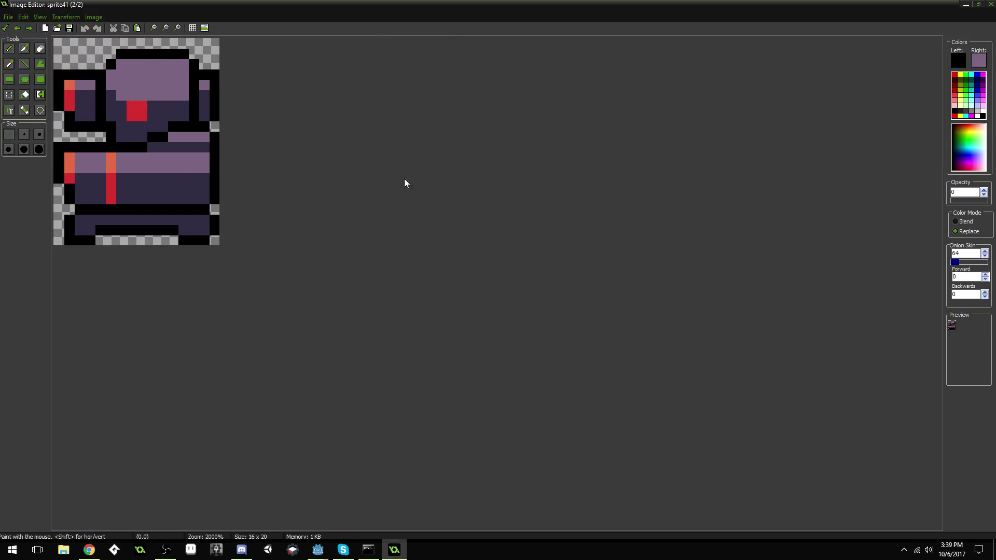
{"action": "left_click", "coordinate": [5, 27]}
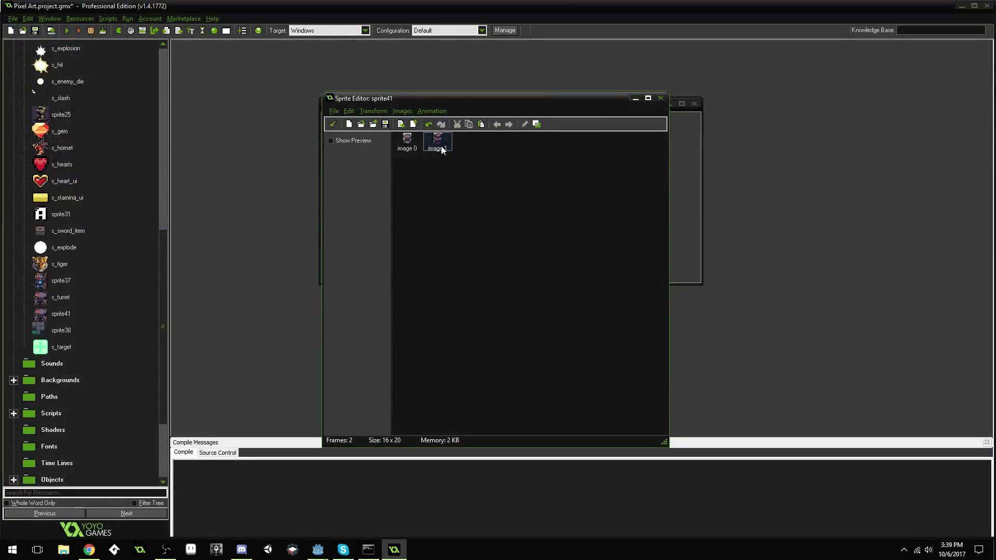
{"action": "key", "text": "ctrl+v"}
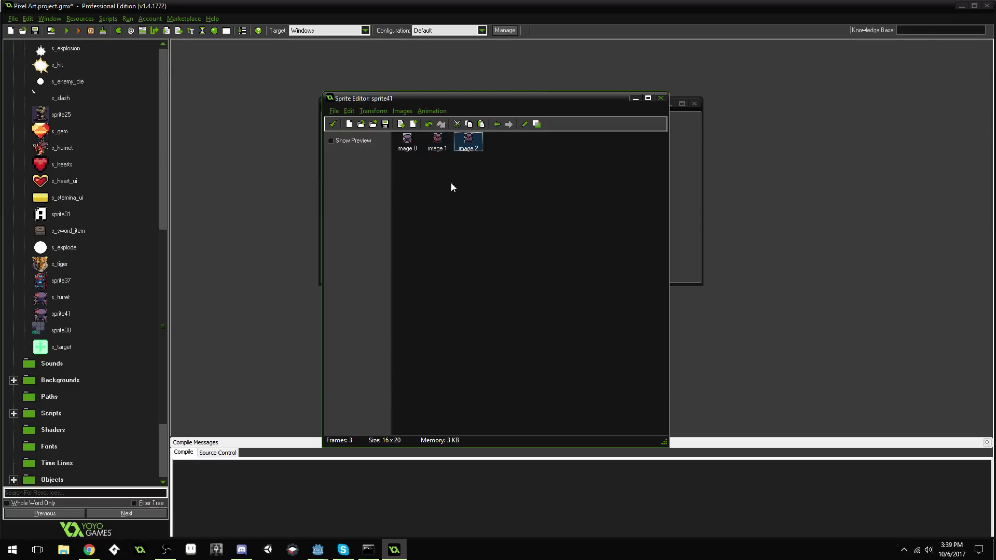
{"action": "double_click", "coordinate": [468, 143]}
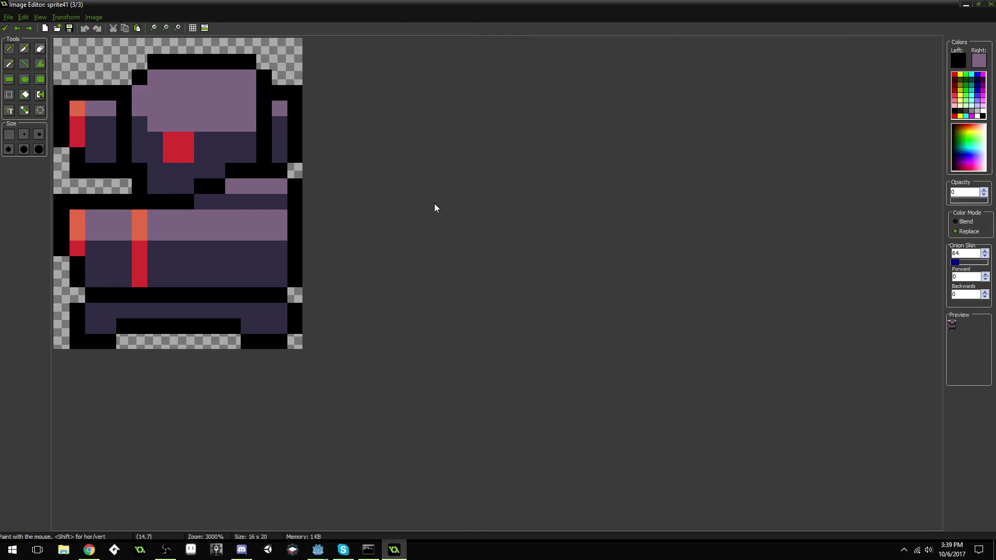
Step: Paint the base's upper right section and the area around the gunner's chin and right shoulder black at full opacity
{"action": "scroll", "coordinate": [449, 215], "scroll_direction": "up", "scroll_amount": 2}
{"action": "scroll", "coordinate": [433, 224], "scroll_direction": "down", "scroll_amount": 3}
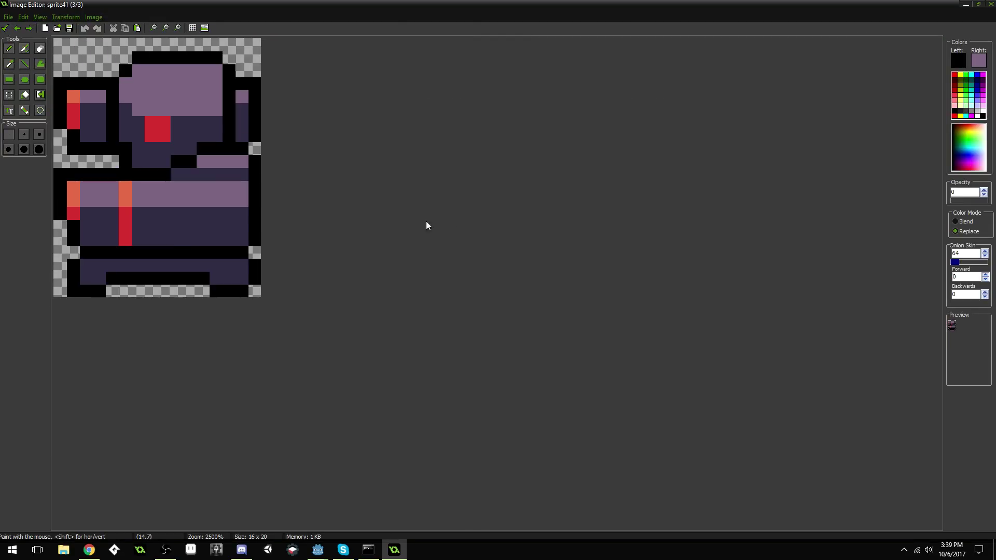
{"action": "scroll", "coordinate": [427, 225], "scroll_direction": "up", "scroll_amount": 1}
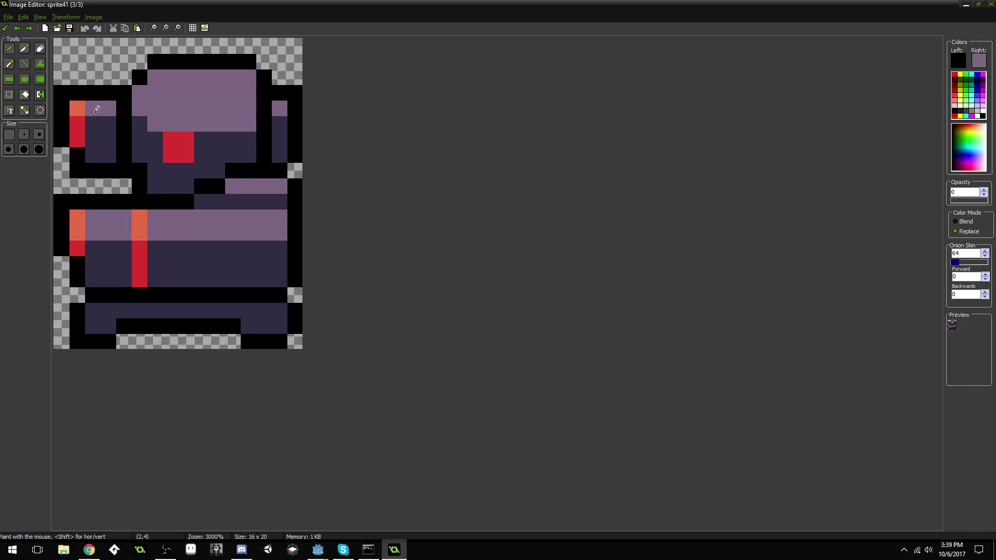
{"action": "scroll", "coordinate": [134, 150], "scroll_direction": "up", "scroll_amount": 1}
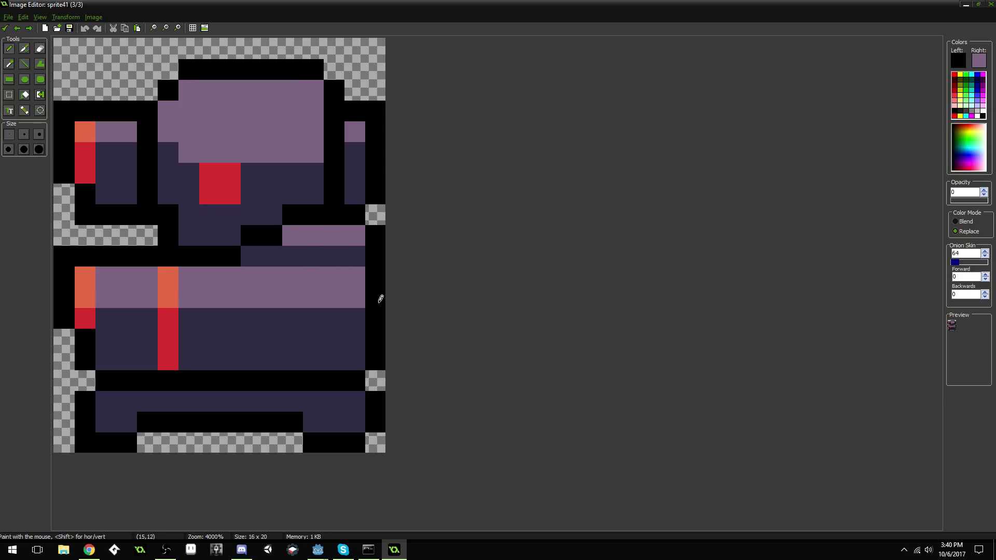
{"action": "key", "text": "o"}
{"action": "left_click_drag", "start_coordinate": [284, 401], "coordinate": [357, 400]}
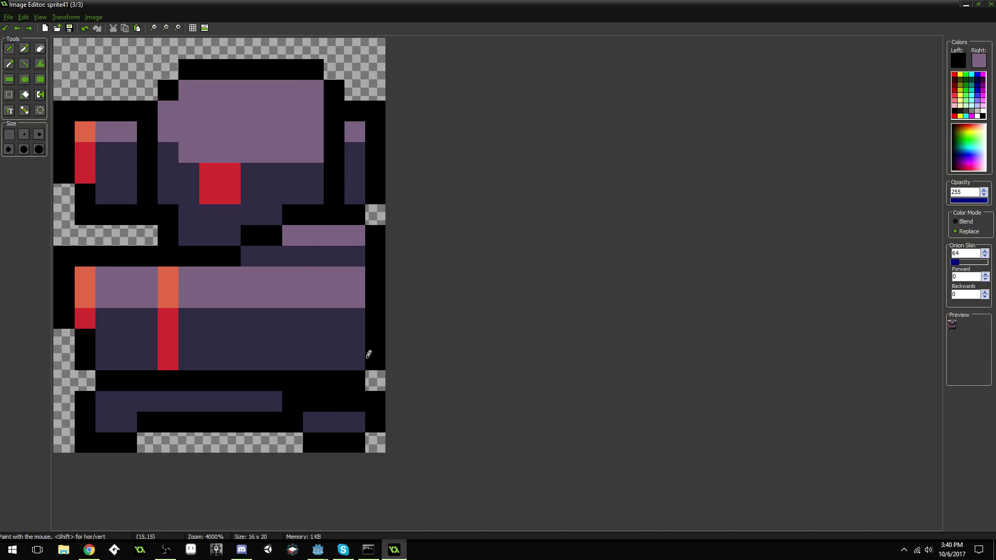
{"action": "mouse_move", "coordinate": [370, 234]}
{"action": "left_mouse_down"}
{"action": "mouse_move", "coordinate": [355, 214]}
{"action": "mouse_move", "coordinate": [314, 193]}
{"action": "mouse_move", "coordinate": [159, 239]}
{"action": "mouse_move", "coordinate": [122, 243]}
{"action": "mouse_move", "coordinate": [67, 226]}
{"action": "mouse_move", "coordinate": [153, 211]}
{"action": "mouse_move", "coordinate": [246, 163]}
{"action": "mouse_move", "coordinate": [384, 184]}
{"action": "left_mouse_up"}
Step: Erase the gunner's left shoulder and most of the helmet, and paint a black bump above the barrel's left end
{"action": "left_click", "coordinate": [106, 235], "text": "ctrl"}
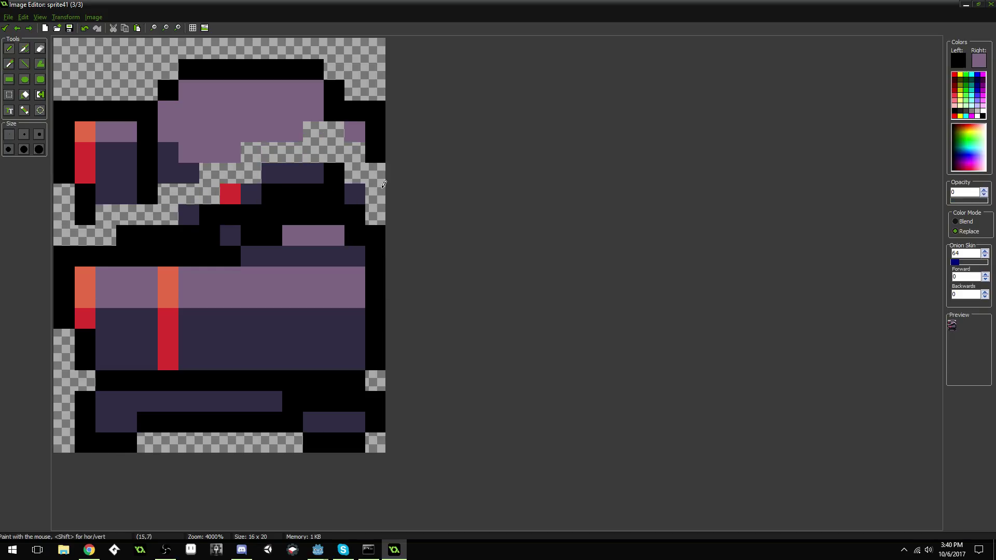
{"action": "mouse_move", "coordinate": [315, 153]}
{"action": "left_mouse_down"}
{"action": "mouse_move", "coordinate": [265, 151]}
{"action": "mouse_move", "coordinate": [94, 183]}
{"action": "mouse_move", "coordinate": [66, 126]}
{"action": "mouse_move", "coordinate": [80, 104]}
{"action": "mouse_move", "coordinate": [168, 111]}
{"action": "left_mouse_up"}
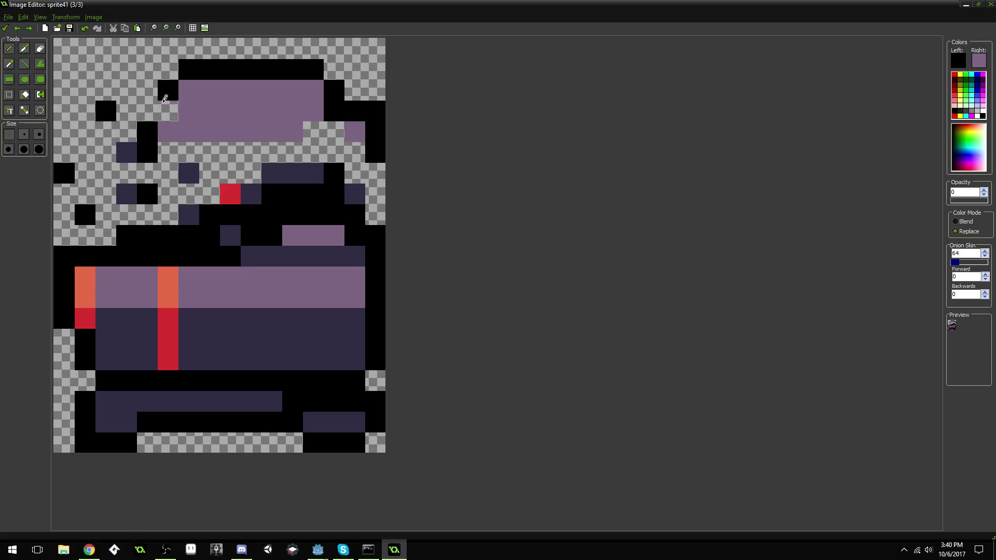
{"action": "left_click", "coordinate": [148, 249], "text": "ctrl"}
{"action": "mouse_move", "coordinate": [108, 238]}
{"action": "left_mouse_down"}
{"action": "mouse_move", "coordinate": [126, 198]}
{"action": "mouse_move", "coordinate": [139, 224]}
{"action": "mouse_move", "coordinate": [90, 228]}
{"action": "mouse_move", "coordinate": [111, 112]}
{"action": "mouse_move", "coordinate": [215, 82]}
{"action": "mouse_move", "coordinate": [358, 124]}
{"action": "mouse_move", "coordinate": [168, 122]}
{"action": "mouse_move", "coordinate": [210, 132]}
{"action": "left_mouse_up"}
{"action": "left_click", "coordinate": [111, 201], "text": "ctrl"}
Step: Fill the base's right half, underside and lower right corner solid black out to the sprite's edge
{"action": "left_click", "coordinate": [369, 381], "text": "ctrl"}
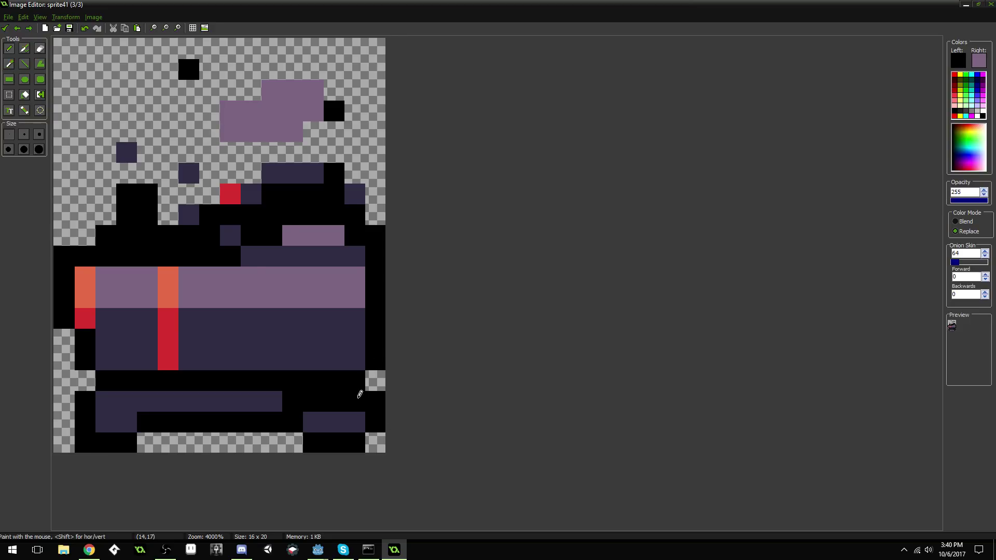
{"action": "mouse_move", "coordinate": [355, 422]}
{"action": "left_mouse_down"}
{"action": "mouse_move", "coordinate": [244, 448]}
{"action": "mouse_move", "coordinate": [177, 442]}
{"action": "mouse_move", "coordinate": [219, 443]}
{"action": "mouse_move", "coordinate": [341, 409]}
{"action": "mouse_move", "coordinate": [373, 372]}
{"action": "left_mouse_up"}
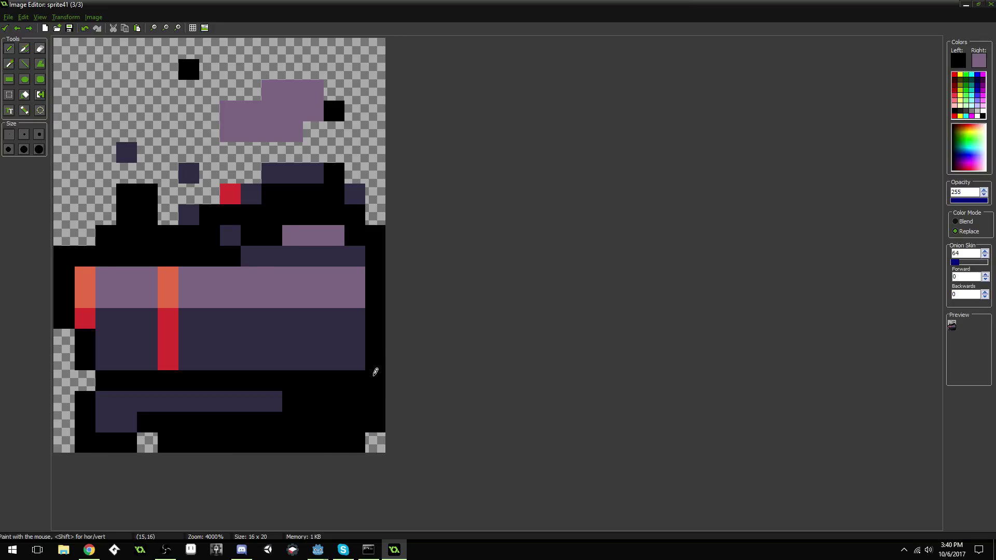
{"action": "left_click", "coordinate": [374, 437]}
Step: Round off the base's lower right corner with transparency and erase much of the base's left half below the barrel
{"action": "left_click", "coordinate": [377, 152], "text": "ctrl"}
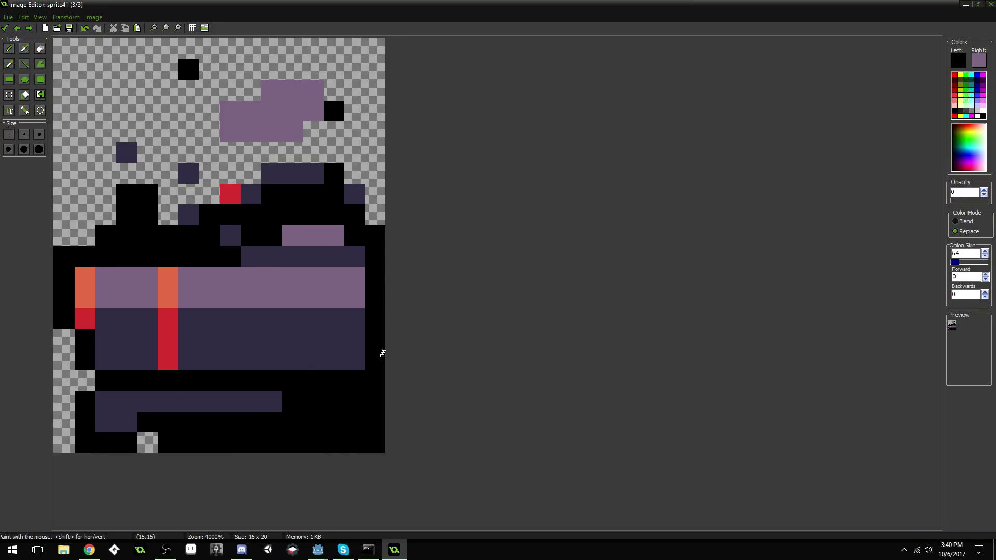
{"action": "mouse_move", "coordinate": [367, 435]}
{"action": "left_mouse_down"}
{"action": "mouse_move", "coordinate": [370, 408]}
{"action": "mouse_move", "coordinate": [334, 442]}
{"action": "left_mouse_up"}
{"action": "mouse_move", "coordinate": [126, 443]}
{"action": "left_mouse_down"}
{"action": "mouse_move", "coordinate": [103, 384]}
{"action": "mouse_move", "coordinate": [208, 390]}
{"action": "mouse_move", "coordinate": [257, 378]}
{"action": "left_mouse_up"}
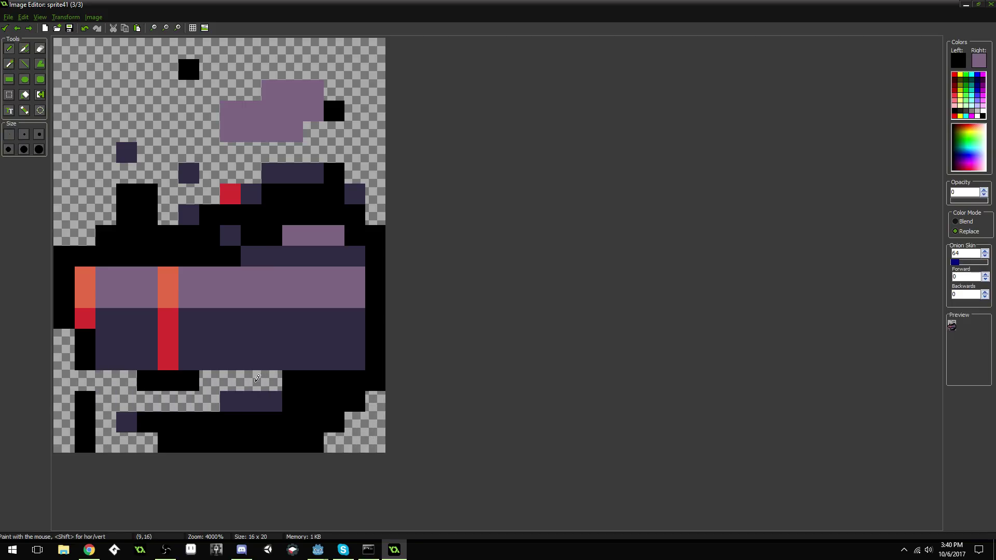
Step: Erase the base's leftover left outline column and the stray helmet and shoulder pixels above the barrel
{"action": "left_click", "coordinate": [188, 180]}
{"action": "left_click_drag", "start_coordinate": [85, 395], "coordinate": [86, 446]}
{"action": "left_click", "coordinate": [189, 70]}
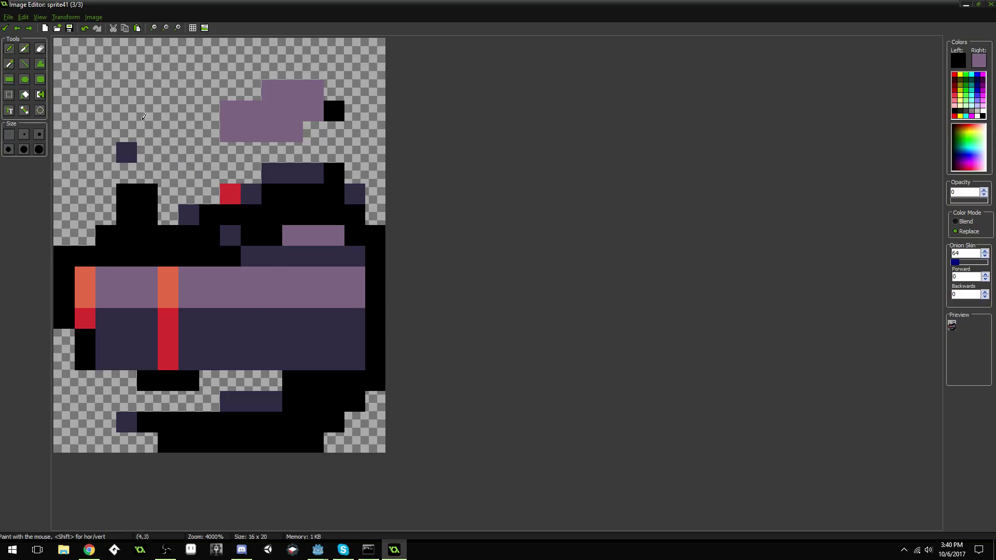
{"action": "left_click", "coordinate": [127, 152]}
{"action": "left_click_drag", "start_coordinate": [240, 116], "coordinate": [247, 126]}
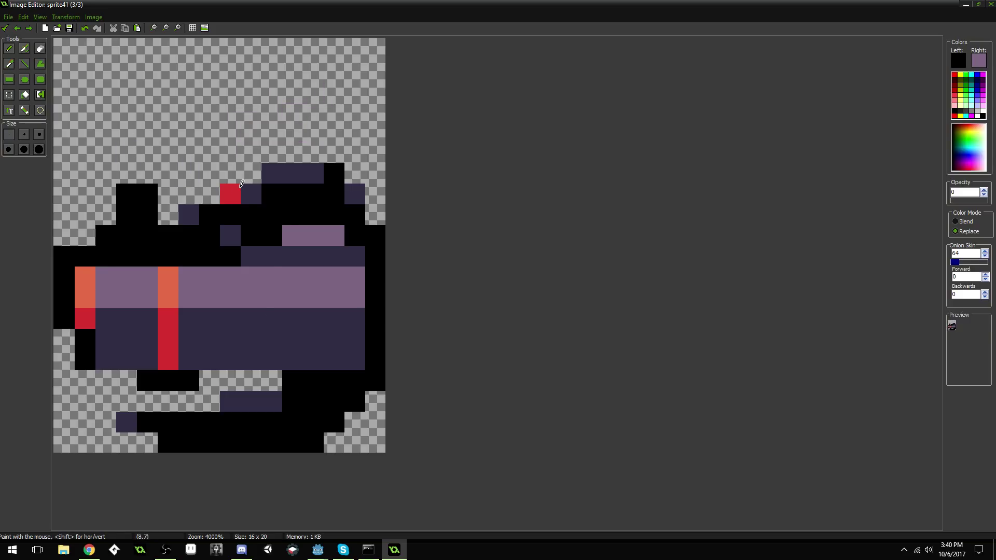
Step: Paint the gunner's remaining red and dark purple pixels black to form a solid hump above the barrel's right side
{"action": "left_click", "coordinate": [229, 216], "text": "ctrl"}
{"action": "mouse_move", "coordinate": [189, 214]}
{"action": "left_mouse_down"}
{"action": "mouse_move", "coordinate": [288, 175]}
{"action": "mouse_move", "coordinate": [325, 177]}
{"action": "mouse_move", "coordinate": [355, 205]}
{"action": "left_mouse_up"}
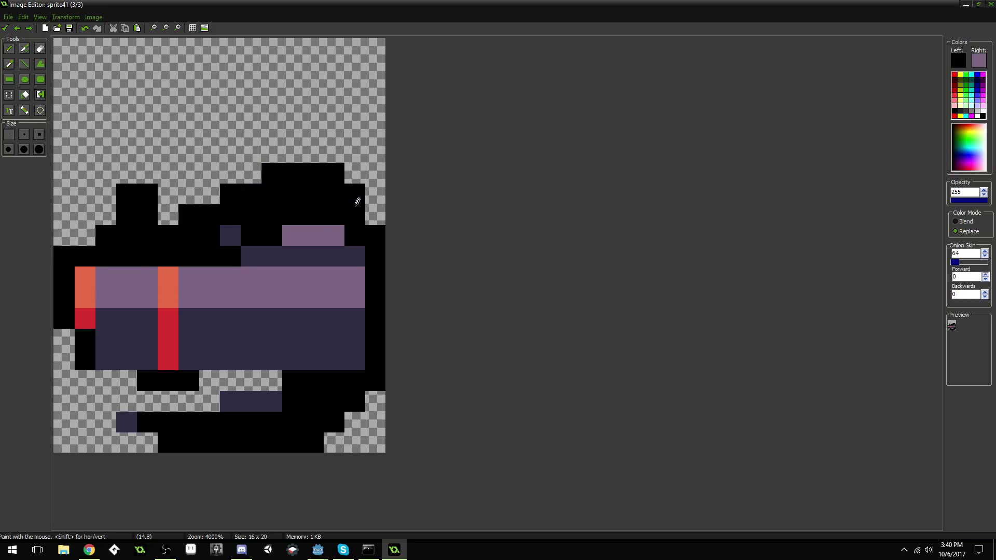
{"action": "left_click", "coordinate": [370, 214]}
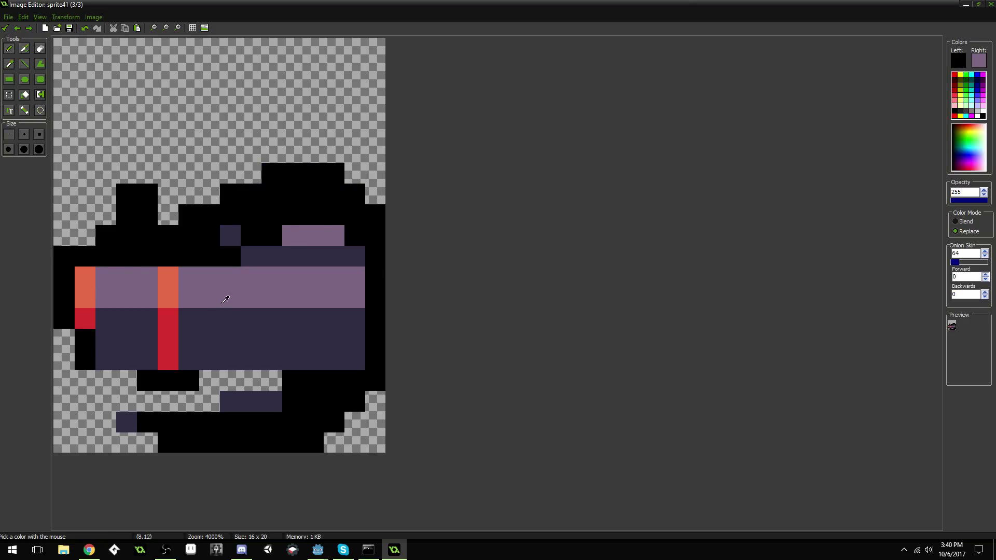
Step: Shade the lower highlight row at the barrel's left end dark purple and turn the second band's lower orange pixel red
{"action": "left_click", "coordinate": [109, 318], "text": "ctrl"}
{"action": "left_click", "coordinate": [82, 315]}
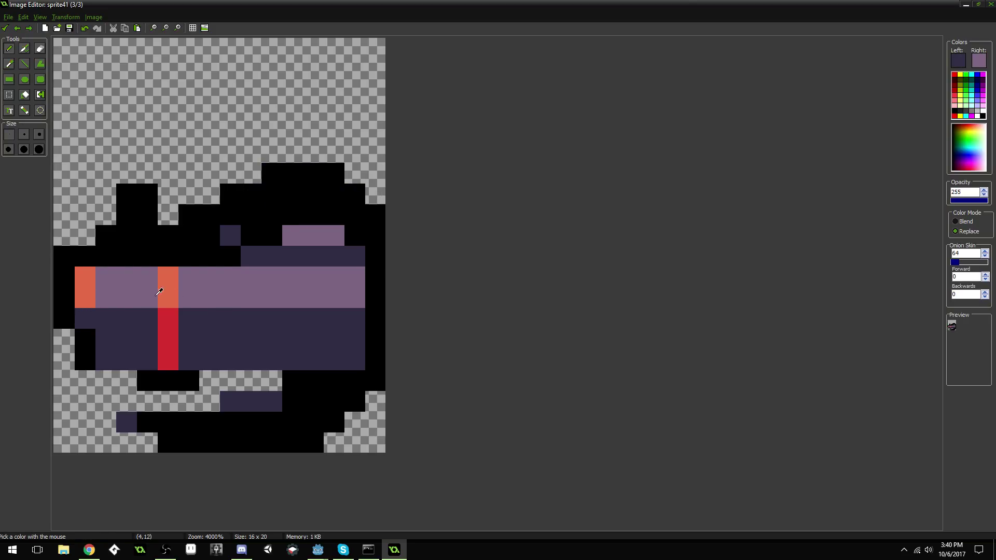
{"action": "left_click", "coordinate": [86, 300]}
{"action": "left_click", "coordinate": [101, 302]}
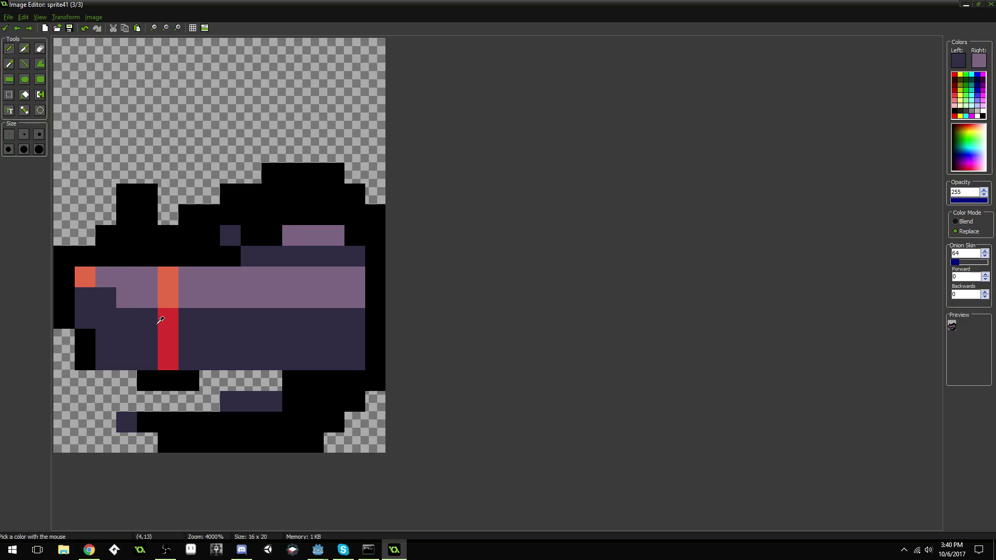
{"action": "left_click", "coordinate": [160, 321], "text": "ctrl"}
{"action": "left_click", "coordinate": [170, 302]}
{"action": "left_click", "coordinate": [148, 316], "text": "ctrl"}
{"action": "left_click", "coordinate": [123, 295]}
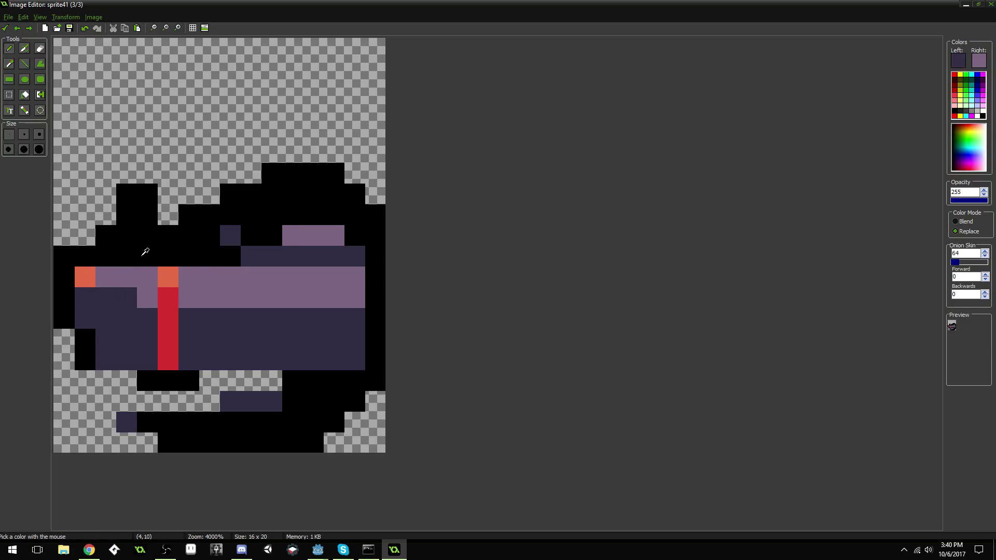
Step: Paint a light purple curved ridge above the barrel's left end, outlined in black with a black hollow beside it
{"action": "left_click", "coordinate": [120, 276], "text": "ctrl"}
{"action": "mouse_move", "coordinate": [112, 259]}
{"action": "left_mouse_down"}
{"action": "mouse_move", "coordinate": [129, 242]}
{"action": "mouse_move", "coordinate": [128, 254]}
{"action": "mouse_move", "coordinate": [129, 217]}
{"action": "mouse_move", "coordinate": [144, 249]}
{"action": "left_mouse_up"}
{"action": "left_click", "coordinate": [134, 193], "text": "ctrl"}
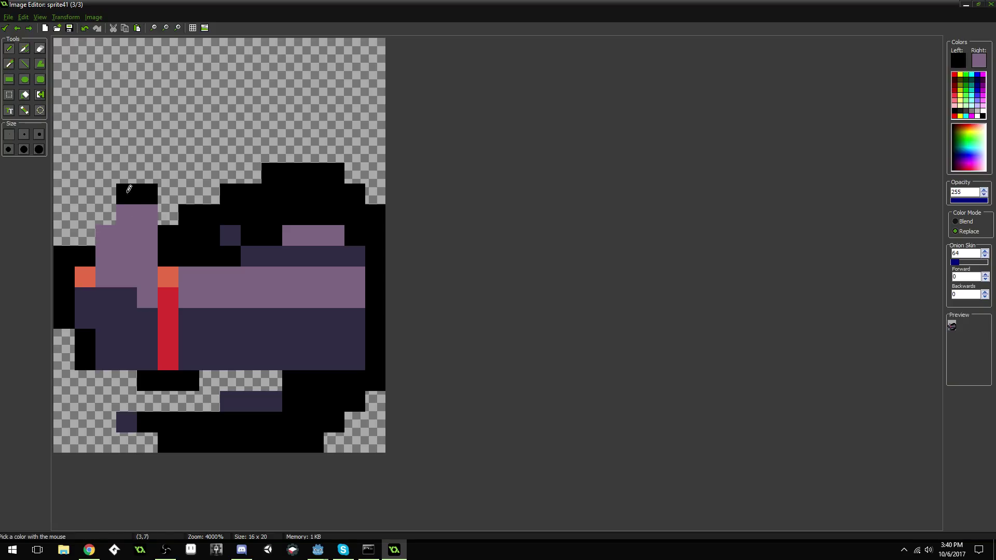
{"action": "left_click", "coordinate": [112, 209]}
{"action": "left_click", "coordinate": [89, 234]}
{"action": "left_click", "coordinate": [166, 218]}
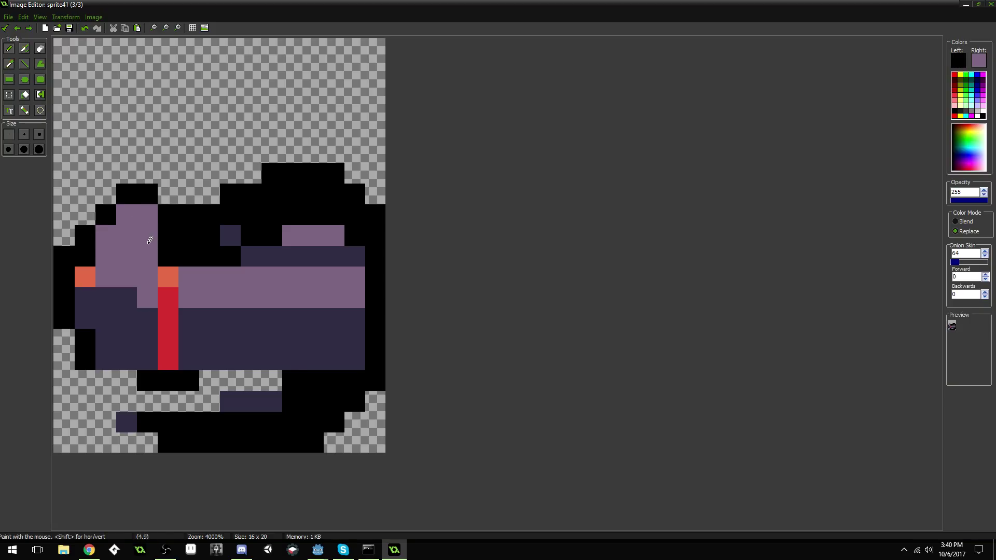
{"action": "mouse_move", "coordinate": [150, 240]}
{"action": "left_mouse_down"}
{"action": "mouse_move", "coordinate": [148, 256]}
{"action": "mouse_move", "coordinate": [125, 256]}
{"action": "left_mouse_up"}
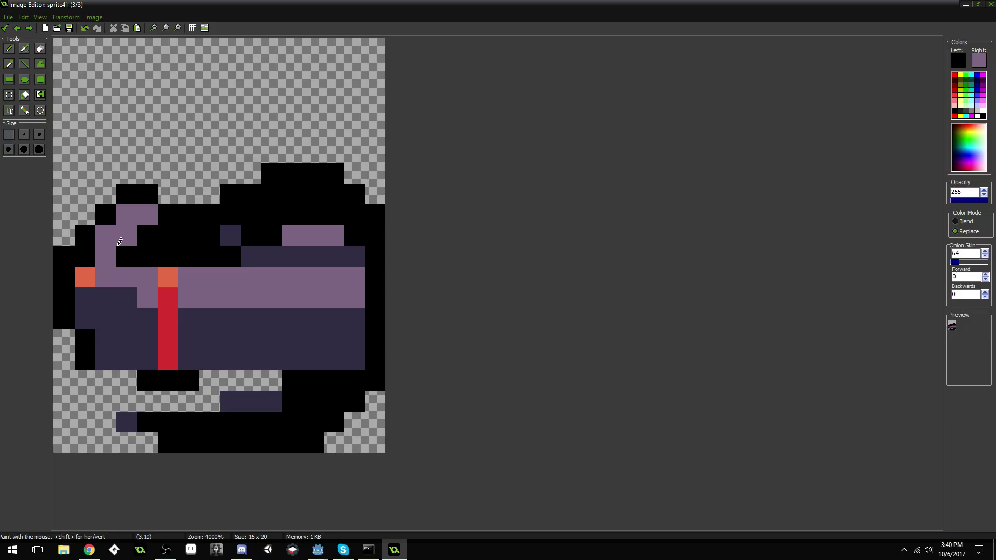
Step: Paint a light purple mound to the right of the second band and shade the barrel around it dark purple
{"action": "left_click", "coordinate": [210, 275], "text": "ctrl"}
{"action": "mouse_move", "coordinate": [209, 262]}
{"action": "left_mouse_down"}
{"action": "mouse_move", "coordinate": [230, 242]}
{"action": "mouse_move", "coordinate": [246, 260]}
{"action": "mouse_move", "coordinate": [186, 259]}
{"action": "mouse_move", "coordinate": [258, 271]}
{"action": "mouse_move", "coordinate": [277, 263]}
{"action": "mouse_move", "coordinate": [271, 281]}
{"action": "mouse_move", "coordinate": [220, 303]}
{"action": "mouse_move", "coordinate": [251, 303]}
{"action": "left_mouse_up"}
{"action": "left_click", "coordinate": [188, 256]}
{"action": "left_click", "coordinate": [282, 258], "text": "ctrl"}
Step: Extend the black outline down the barrel's left end and close the gaps along its underside
{"action": "left_click_drag", "start_coordinate": [64, 357], "coordinate": [66, 344]}
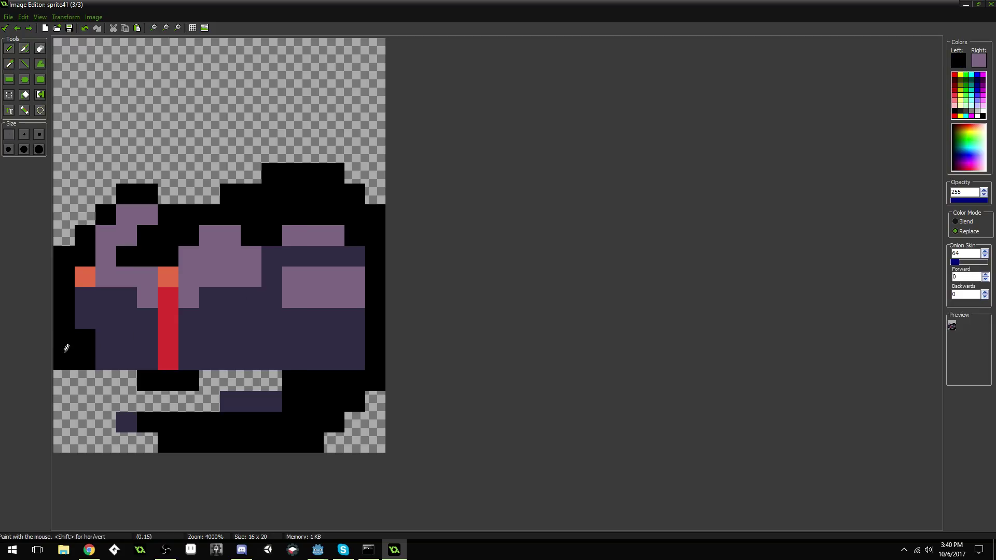
{"action": "left_click_drag", "start_coordinate": [107, 372], "coordinate": [135, 372]}
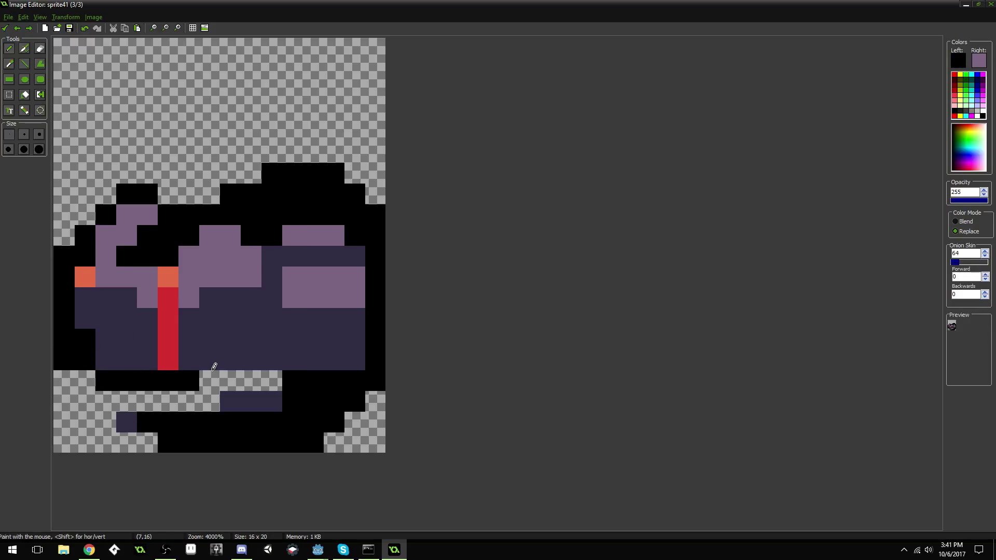
{"action": "left_click_drag", "start_coordinate": [211, 373], "coordinate": [270, 379]}
Step: Erase the dark purple strip beneath the barrel's underside and add a black pixel at the gap's right end
{"action": "left_click", "coordinate": [203, 394], "text": "ctrl"}
{"action": "left_click_drag", "start_coordinate": [222, 400], "coordinate": [266, 402]}
{"action": "left_click", "coordinate": [307, 400], "text": "ctrl"}
{"action": "left_click", "coordinate": [267, 402]}
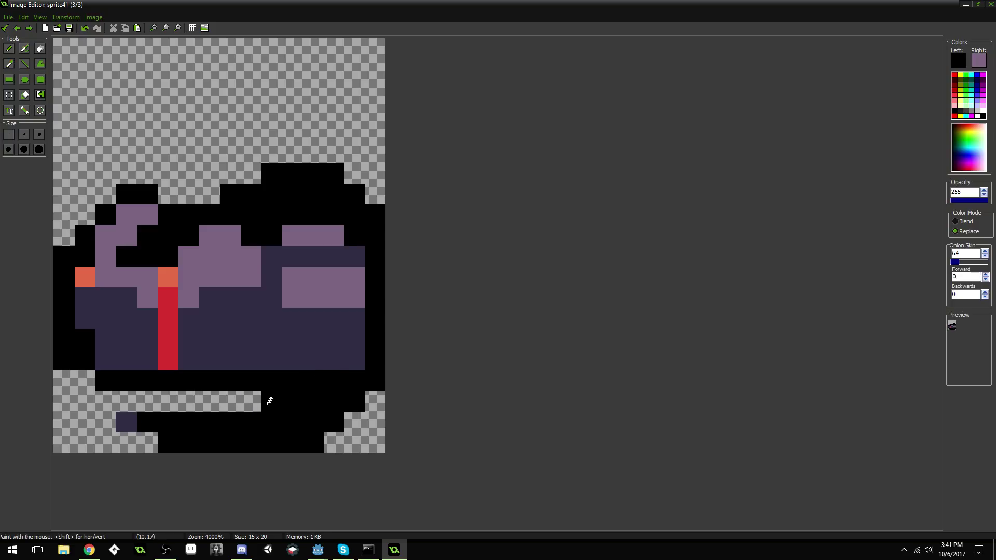
Step: Paint a dark purple jaw running down from the body's lower right and leftward along the bottom black strip
{"action": "left_click", "coordinate": [316, 366], "text": "ctrl"}
{"action": "left_click", "coordinate": [315, 383]}
{"action": "key", "text": "ctrl+z"}
{"action": "left_click", "coordinate": [334, 381]}
{"action": "left_click", "coordinate": [312, 401]}
{"action": "left_click", "coordinate": [292, 422]}
{"action": "left_click", "coordinate": [317, 385]}
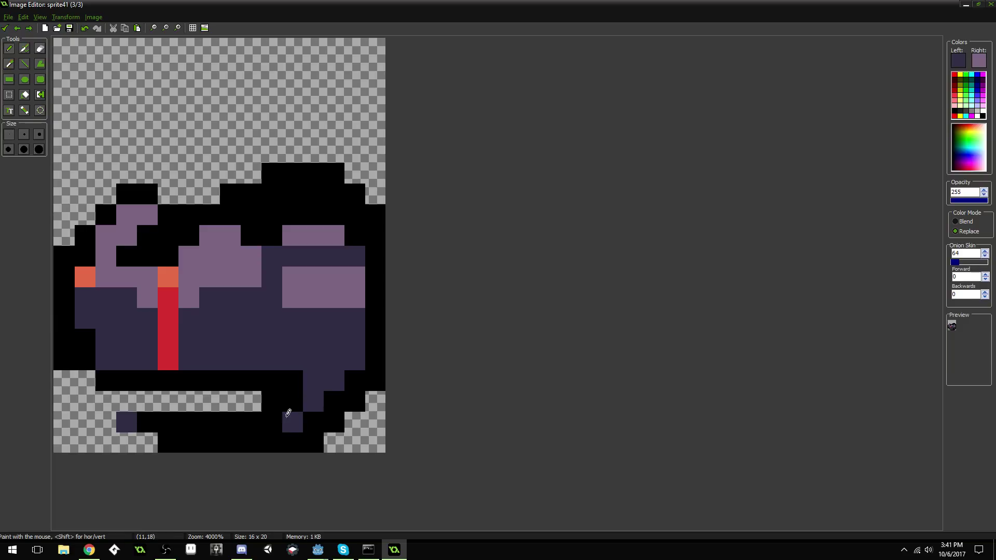
{"action": "left_click_drag", "start_coordinate": [280, 419], "coordinate": [191, 420]}
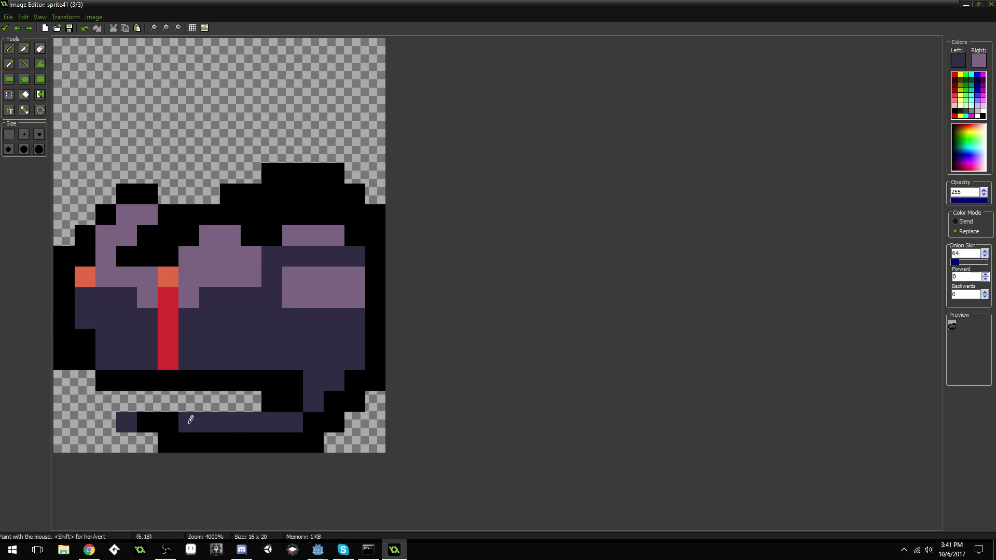
Step: Cut two black-outlined notches into the body's underside and recolor the red band's lower part dark purple
{"action": "left_click", "coordinate": [278, 394], "text": "ctrl"}
{"action": "scroll", "coordinate": [259, 399], "scroll_direction": "down", "scroll_amount": 3}
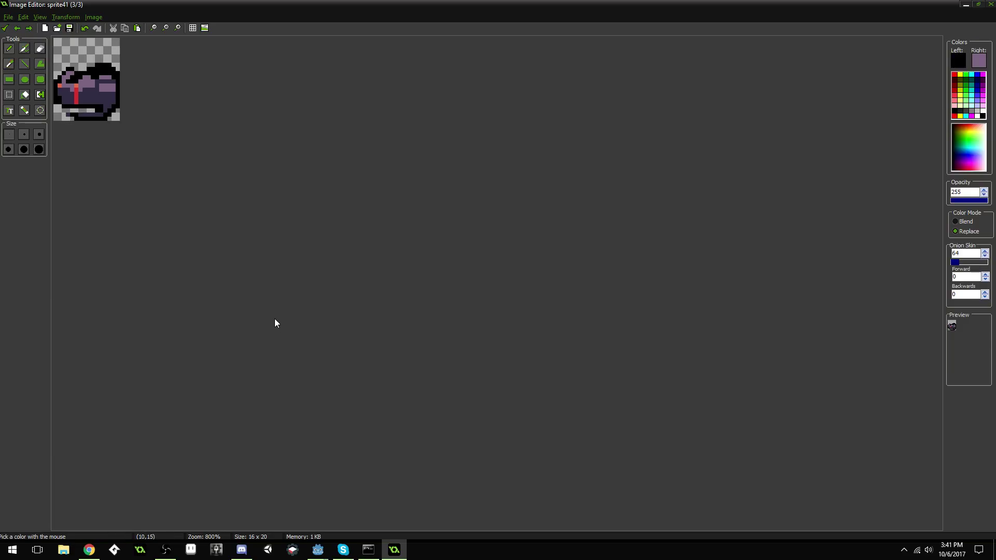
{"action": "scroll", "coordinate": [275, 319], "scroll_direction": "up", "scroll_amount": 3}
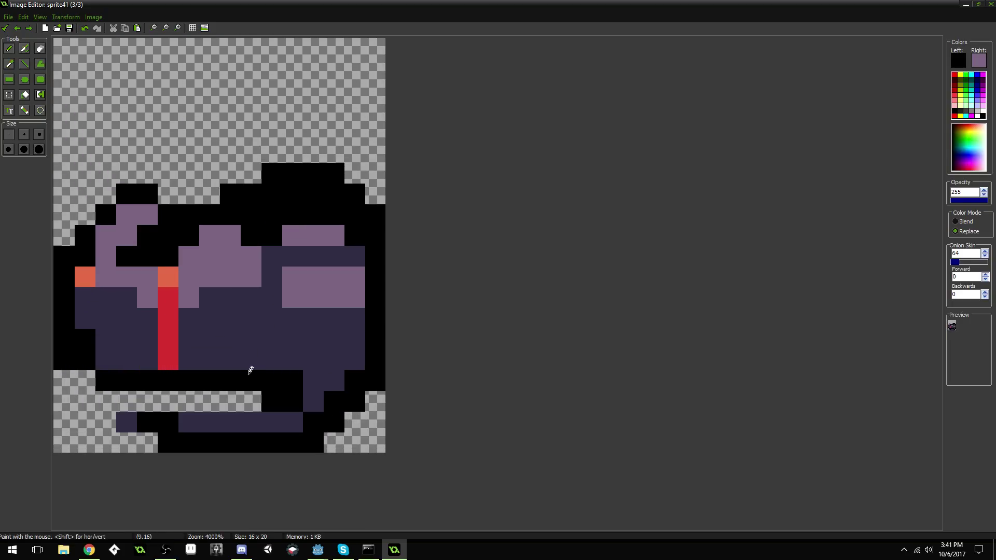
{"action": "mouse_move", "coordinate": [231, 360]}
{"action": "left_mouse_down"}
{"action": "mouse_move", "coordinate": [257, 349]}
{"action": "mouse_move", "coordinate": [245, 392]}
{"action": "mouse_move", "coordinate": [226, 380]}
{"action": "left_mouse_up"}
{"action": "left_click", "coordinate": [247, 395], "text": "ctrl"}
{"action": "left_click", "coordinate": [207, 379], "text": "ctrl"}
{"action": "left_click", "coordinate": [171, 364]}
{"action": "left_click", "coordinate": [202, 393], "text": "ctrl"}
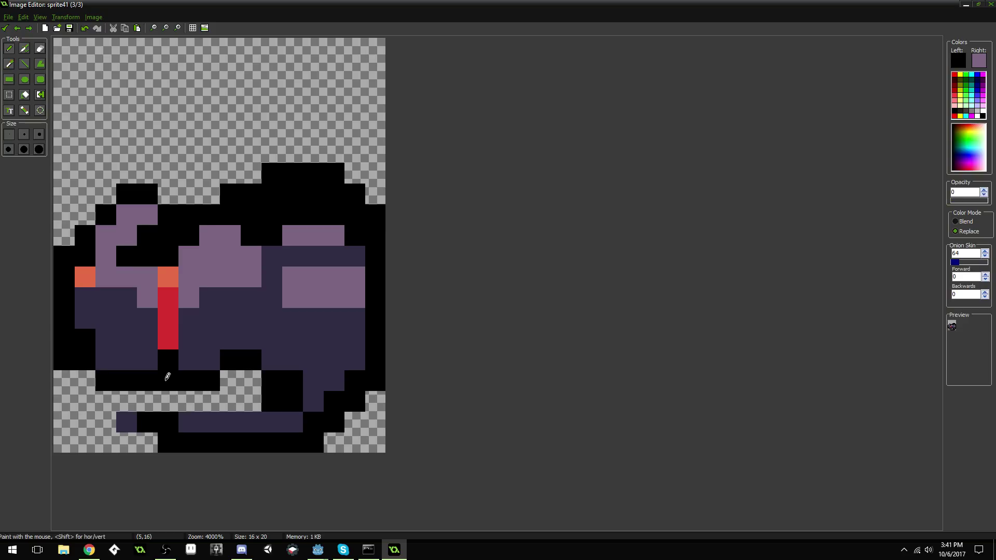
{"action": "left_click", "coordinate": [165, 381]}
{"action": "left_click", "coordinate": [195, 347], "text": "ctrl"}
{"action": "left_click_drag", "start_coordinate": [167, 342], "coordinate": [162, 323]}
Step: Fill the black hump and the light purple patches on the body's right side with dark purple
{"action": "scroll", "coordinate": [308, 342], "scroll_direction": "down", "scroll_amount": 3}
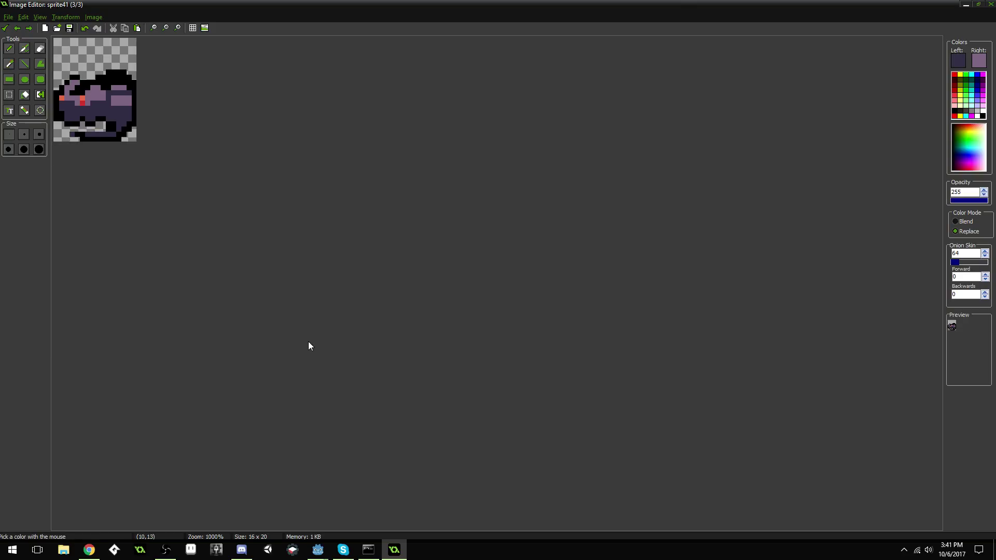
{"action": "scroll", "coordinate": [291, 332], "scroll_direction": "up", "scroll_amount": 2}
{"action": "scroll", "coordinate": [293, 338], "scroll_direction": "up", "scroll_amount": 3}
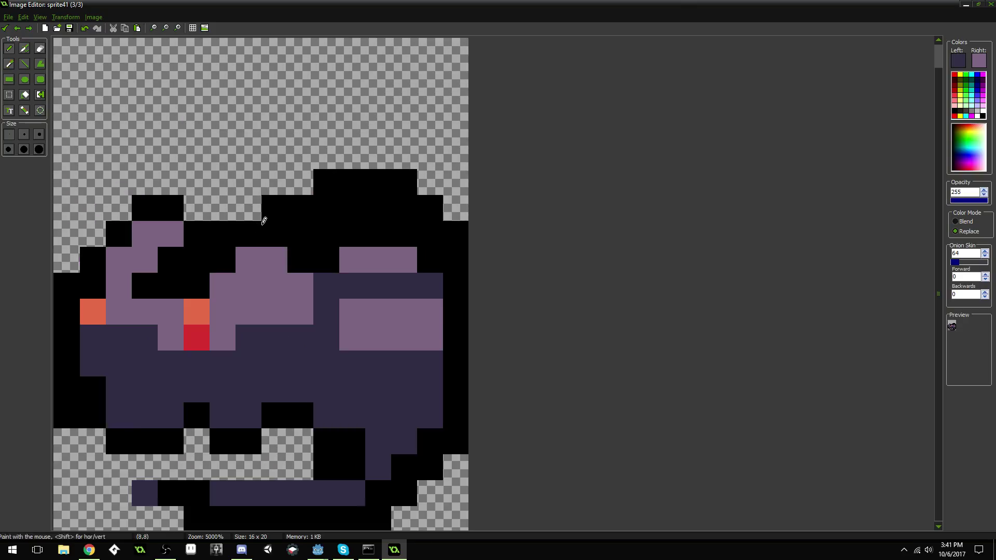
{"action": "left_click", "coordinate": [323, 258]}
{"action": "mouse_move", "coordinate": [325, 255]}
{"action": "left_mouse_down"}
{"action": "mouse_move", "coordinate": [301, 240]}
{"action": "mouse_move", "coordinate": [372, 233]}
{"action": "mouse_move", "coordinate": [330, 215]}
{"action": "mouse_move", "coordinate": [384, 215]}
{"action": "mouse_move", "coordinate": [424, 271]}
{"action": "mouse_move", "coordinate": [428, 245]}
{"action": "mouse_move", "coordinate": [442, 298]}
{"action": "left_mouse_up"}
{"action": "left_click", "coordinate": [456, 231], "text": "ctrl"}
{"action": "mouse_move", "coordinate": [430, 234]}
{"action": "left_mouse_down"}
{"action": "mouse_move", "coordinate": [407, 207]}
{"action": "mouse_move", "coordinate": [331, 196]}
{"action": "left_mouse_up"}
Step: Trim the hump's top row and corners to transparent, outline it in black, and finish its dark purple fill
{"action": "key", "text": "ctrl"}
{"action": "left_click", "coordinate": [274, 177], "text": "ctrl"}
{"action": "mouse_move", "coordinate": [275, 207]}
{"action": "left_mouse_down"}
{"action": "mouse_move", "coordinate": [293, 193]}
{"action": "mouse_move", "coordinate": [413, 183]}
{"action": "mouse_move", "coordinate": [455, 232]}
{"action": "left_mouse_up"}
{"action": "left_click", "coordinate": [430, 265], "text": "ctrl"}
{"action": "mouse_move", "coordinate": [431, 265]}
{"action": "left_mouse_down"}
{"action": "mouse_move", "coordinate": [341, 311]}
{"action": "mouse_move", "coordinate": [407, 330]}
{"action": "mouse_move", "coordinate": [429, 318]}
{"action": "left_mouse_up"}
Step: Erase the upper left black pixel at the jaw hinge and extend the wide notch's black outline by one pixel
{"action": "left_click", "coordinate": [303, 446], "text": "ctrl"}
{"action": "left_click", "coordinate": [329, 445]}
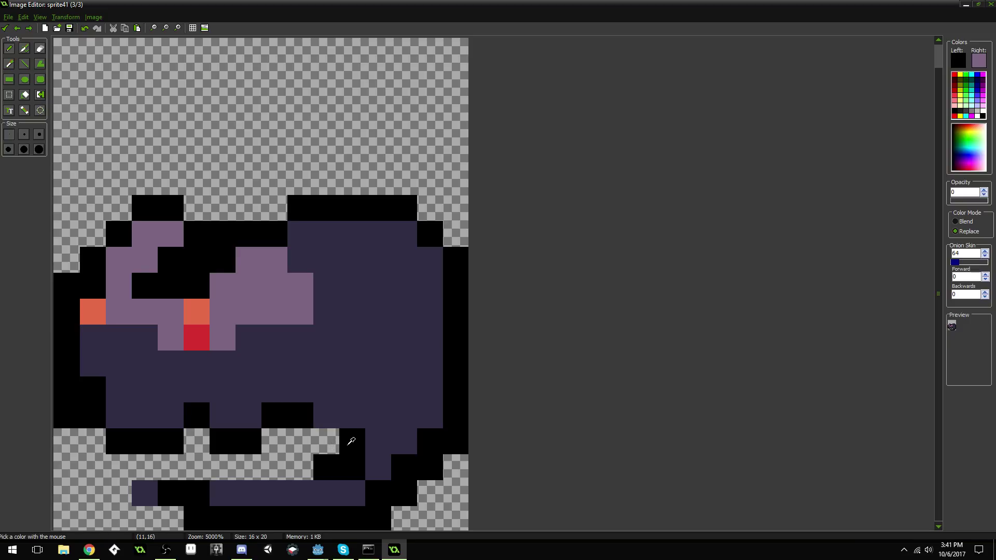
{"action": "left_click", "coordinate": [347, 446], "text": "ctrl"}
{"action": "left_click", "coordinate": [324, 409]}
Step: Select the whole drawn figure, move it up two pixels on the canvas, and return to the pencil
{"action": "scroll", "coordinate": [355, 369], "scroll_direction": "down", "scroll_amount": 6}
{"action": "scroll", "coordinate": [340, 357], "scroll_direction": "up", "scroll_amount": 2}
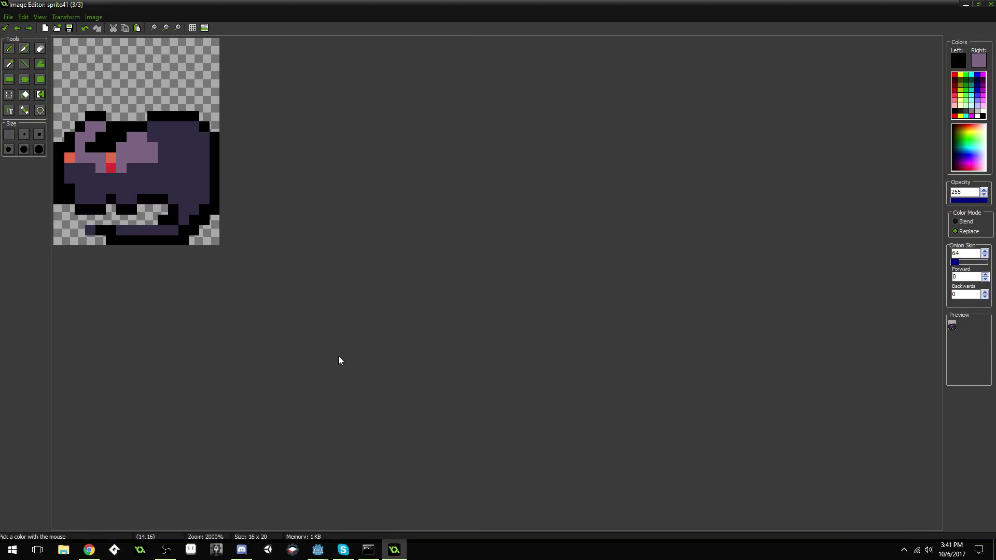
{"action": "scroll", "coordinate": [322, 363], "scroll_direction": "up", "scroll_amount": 2}
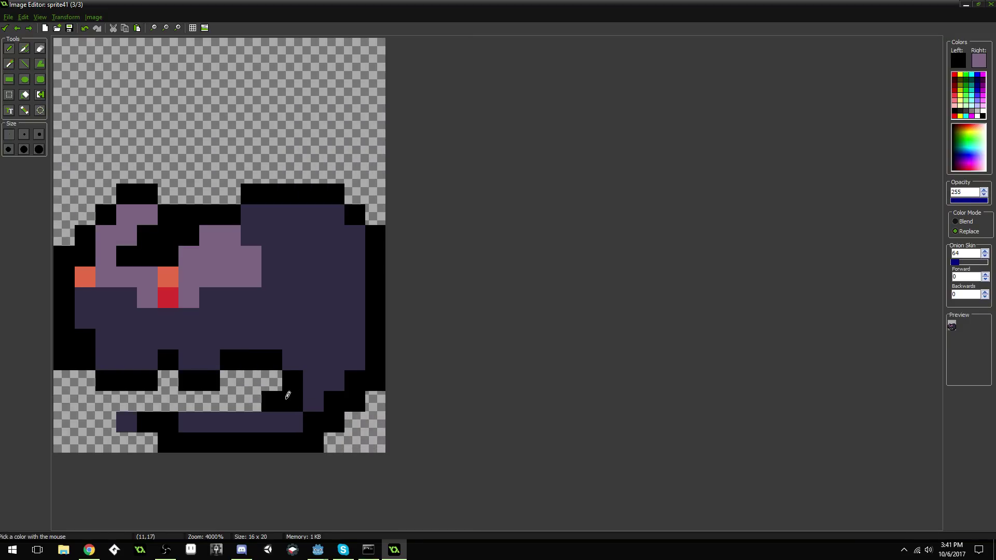
{"action": "key", "text": "s"}
{"action": "left_click_drag", "start_coordinate": [63, 194], "coordinate": [425, 481]}
{"action": "left_click_drag", "start_coordinate": [250, 330], "coordinate": [247, 287]}
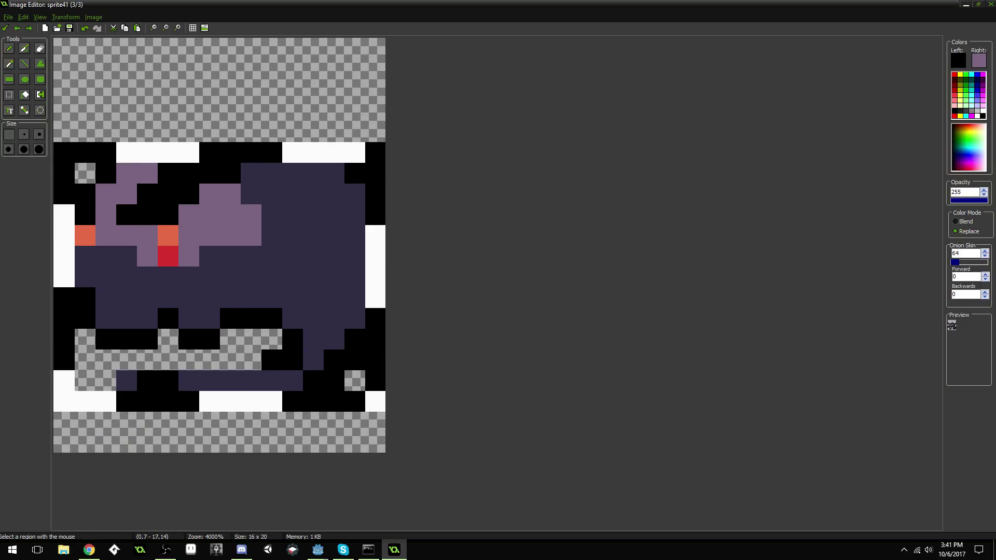
{"action": "left_click", "coordinate": [9, 48]}
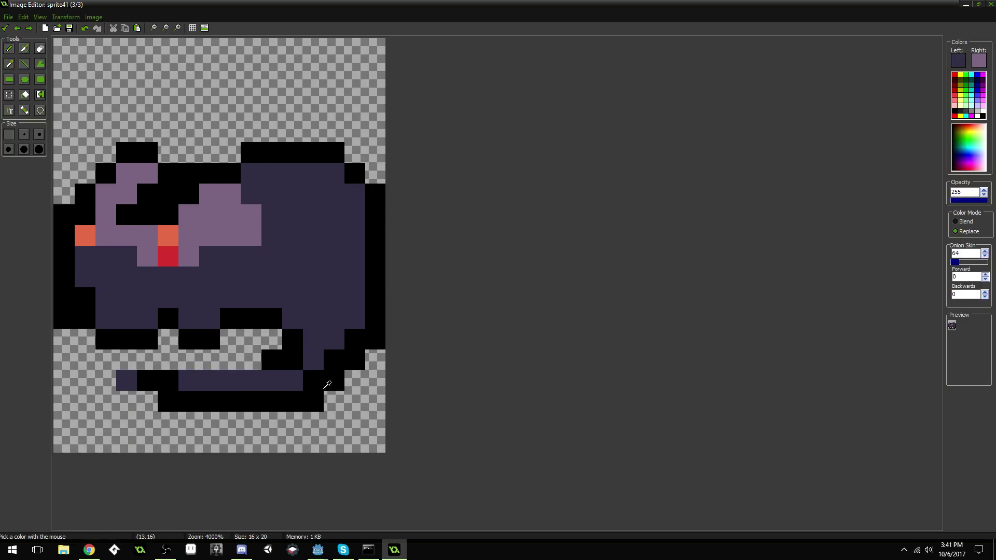
Step: Erase the end pixel beneath the jaw and replace black pixels around the jaw hinge with dark purple
{"action": "left_click", "coordinate": [330, 396], "text": "ctrl"}
{"action": "left_click", "coordinate": [314, 401]}
{"action": "left_click", "coordinate": [329, 343], "text": "ctrl"}
{"action": "left_click", "coordinate": [336, 352]}
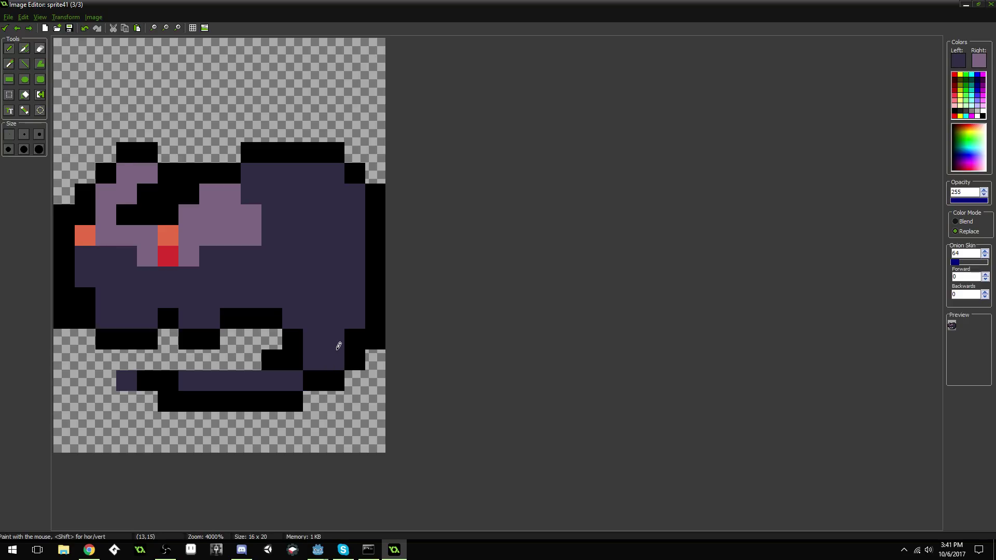
{"action": "left_click", "coordinate": [347, 338]}
{"action": "left_click", "coordinate": [296, 355]}
Step: Outline the jaw's upper edge with a black row and erase the protruding pixels at its front tip
{"action": "left_click", "coordinate": [272, 358], "text": "alt"}
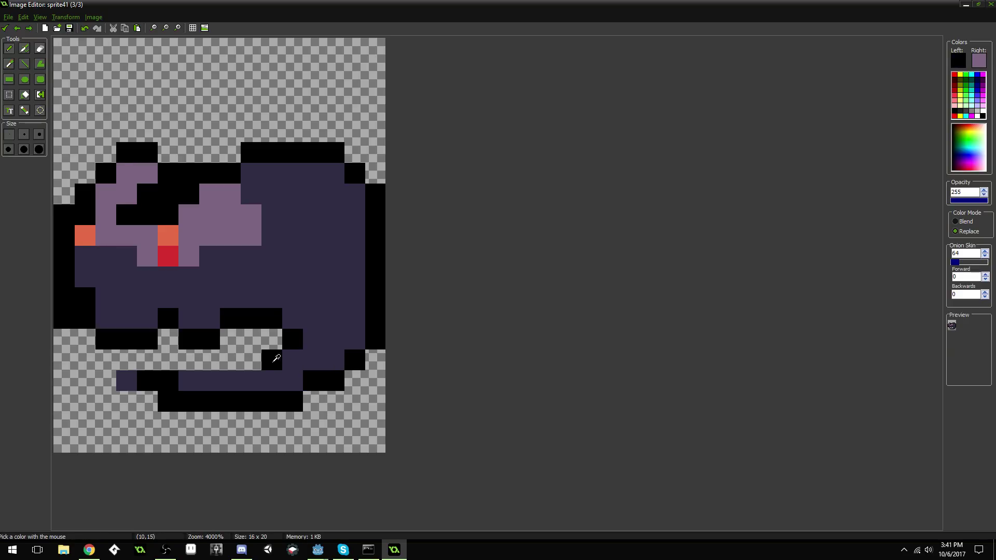
{"action": "left_click_drag", "start_coordinate": [257, 358], "coordinate": [188, 358]}
{"action": "left_click", "coordinate": [142, 363], "text": "alt"}
{"action": "left_click", "coordinate": [126, 381]}
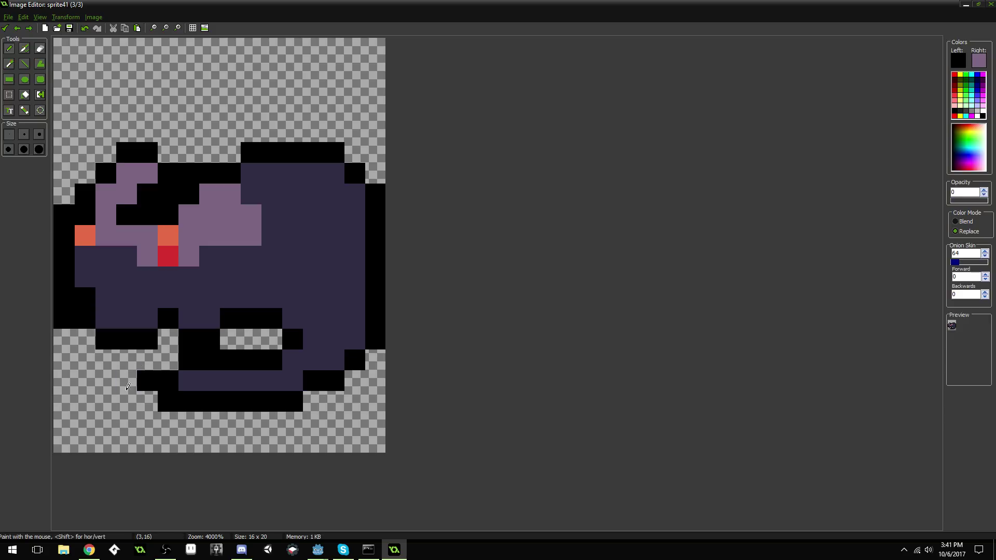
{"action": "left_click", "coordinate": [168, 400]}
{"action": "left_click", "coordinate": [147, 380]}
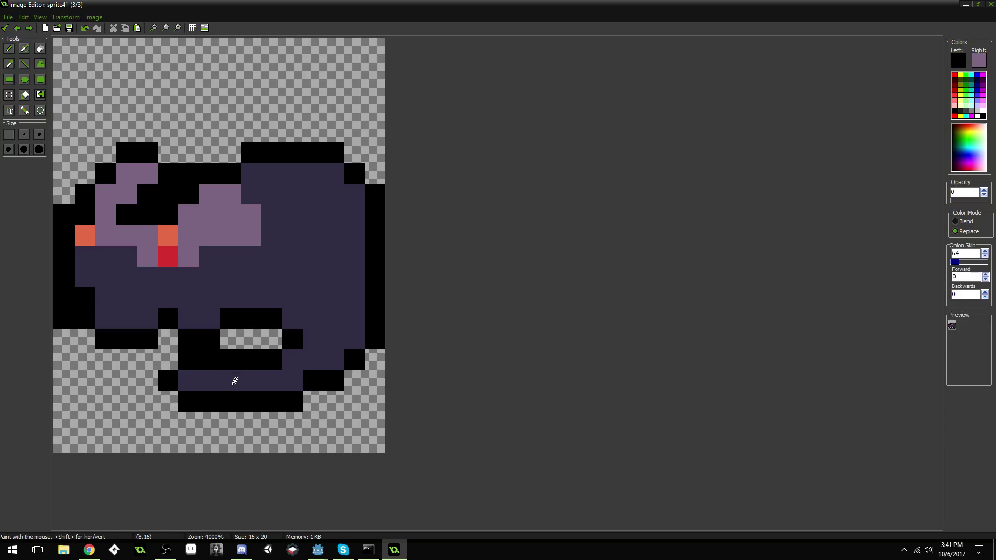
Step: Thicken the black outline around the jaw's rear corner, extending it outward and along the underside
{"action": "key", "text": "alt"}
{"action": "scroll", "coordinate": [315, 376], "scroll_direction": "down", "scroll_amount": 2}
{"action": "scroll", "coordinate": [307, 382], "scroll_direction": "up", "scroll_amount": 3}
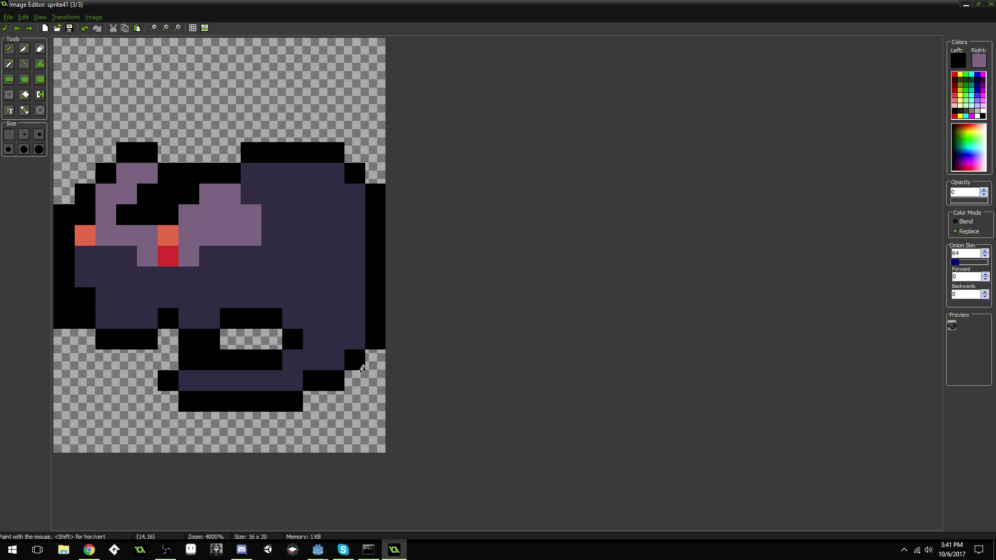
{"action": "left_click", "coordinate": [356, 334]}
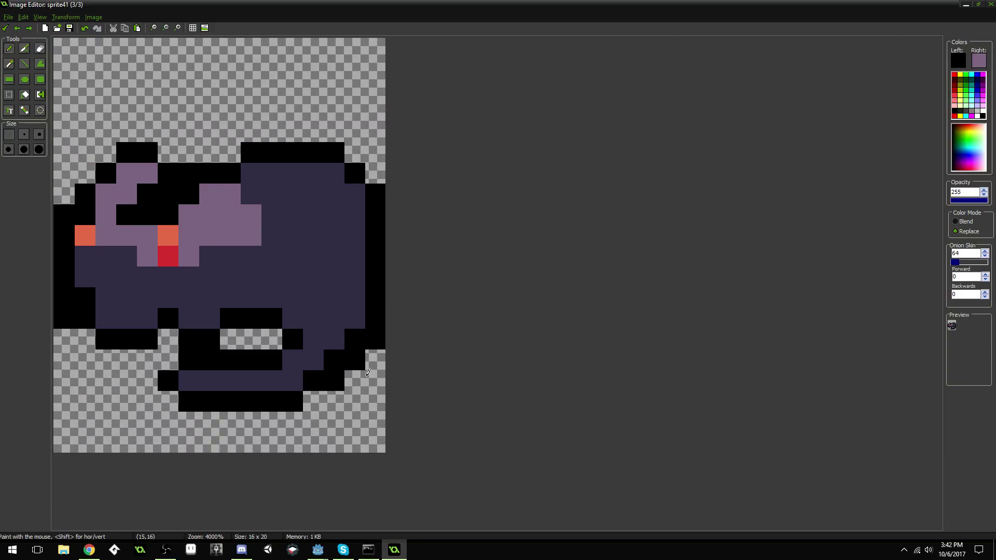
{"action": "left_click", "coordinate": [371, 364]}
{"action": "left_click", "coordinate": [321, 402]}
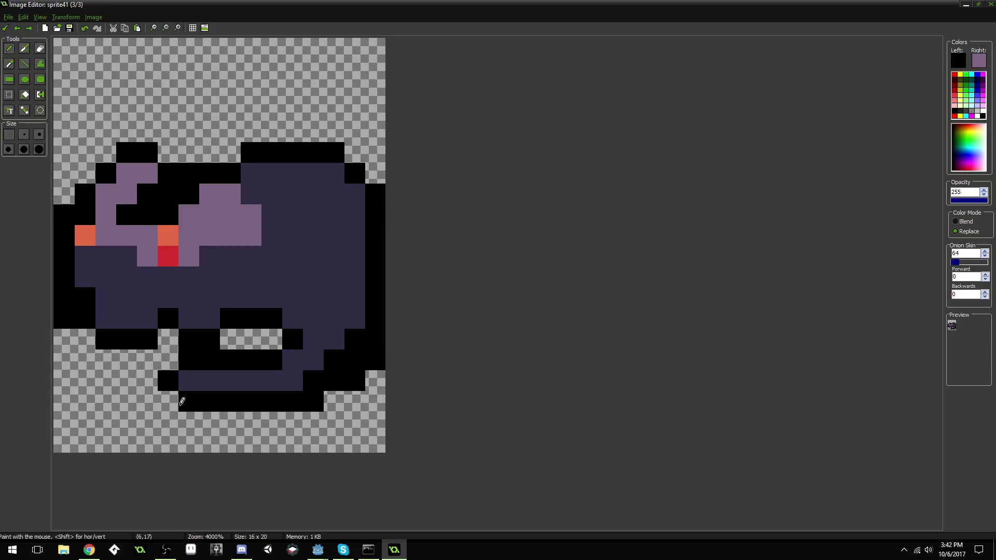
Step: Fill the jaw solid black with a raised front tip, and clear the mouth gap up to the hinge to transparent
{"action": "mouse_move", "coordinate": [185, 382]}
{"action": "left_mouse_down"}
{"action": "mouse_move", "coordinate": [226, 390]}
{"action": "mouse_move", "coordinate": [170, 366]}
{"action": "mouse_move", "coordinate": [224, 342]}
{"action": "mouse_move", "coordinate": [233, 347]}
{"action": "mouse_move", "coordinate": [197, 360]}
{"action": "mouse_move", "coordinate": [294, 353]}
{"action": "mouse_move", "coordinate": [308, 334]}
{"action": "mouse_move", "coordinate": [347, 340]}
{"action": "mouse_move", "coordinate": [317, 368]}
{"action": "mouse_move", "coordinate": [229, 382]}
{"action": "left_mouse_up"}
{"action": "left_click", "coordinate": [172, 364]}
{"action": "left_click", "coordinate": [227, 341], "text": "ctrl"}
{"action": "left_click", "coordinate": [349, 336], "text": "ctrl"}
{"action": "scroll", "coordinate": [263, 362], "scroll_direction": "down", "scroll_amount": 3}
{"action": "scroll", "coordinate": [263, 359], "scroll_direction": "up", "scroll_amount": 3}
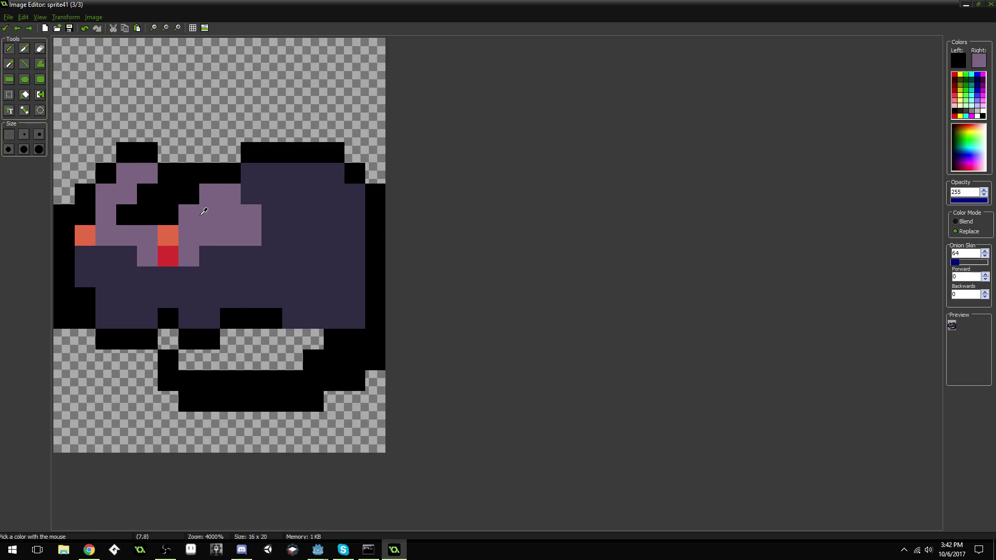
Step: Paint one black pixel above the orange eye light purple and clear a notch pixel behind the ear
{"action": "left_click", "coordinate": [203, 209], "text": "ctrl"}
{"action": "left_click", "coordinate": [171, 210]}
{"action": "left_click", "coordinate": [185, 157], "text": "ctrl"}
{"action": "left_click", "coordinate": [185, 164]}
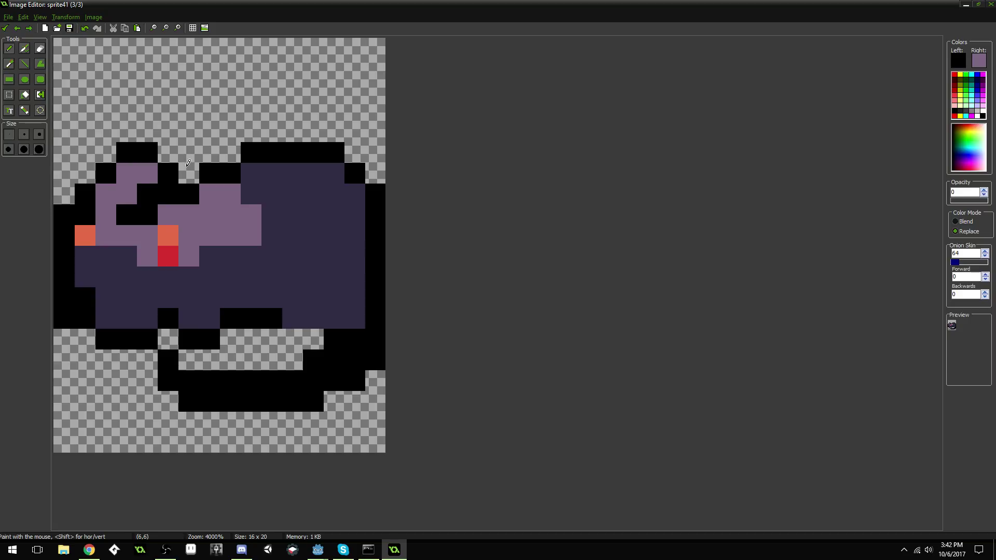
Step: Shade the ear's two inner pixels dark purple
{"action": "left_click", "coordinate": [189, 212], "text": "ctrl"}
{"action": "scroll", "coordinate": [191, 202], "scroll_direction": "down", "scroll_amount": 2}
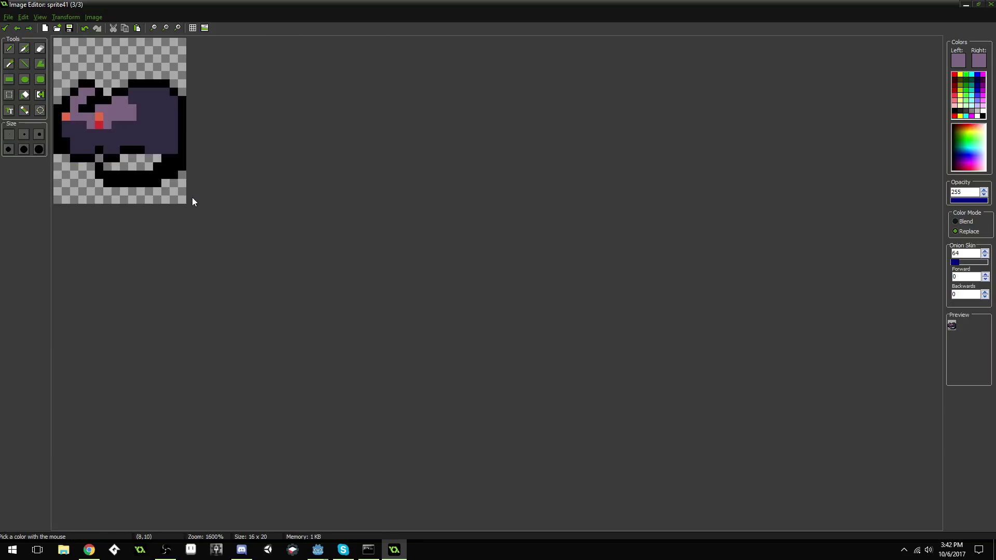
{"action": "scroll", "coordinate": [192, 197], "scroll_direction": "up", "scroll_amount": 2}
{"action": "scroll", "coordinate": [189, 201], "scroll_direction": "up", "scroll_amount": 2}
{"action": "left_click", "coordinate": [173, 202]}
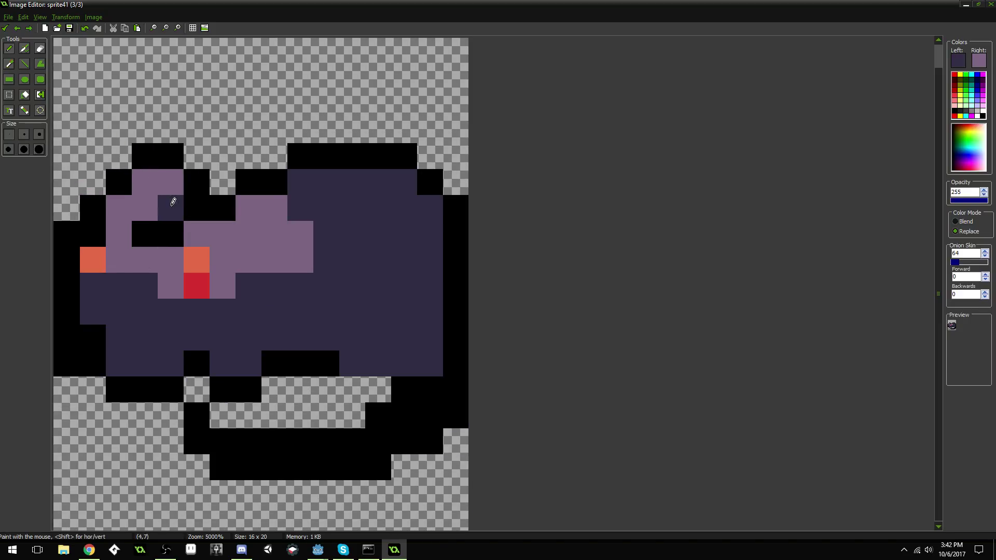
{"action": "left_click", "coordinate": [179, 189]}
{"action": "scroll", "coordinate": [178, 206], "scroll_direction": "down", "scroll_amount": 4}
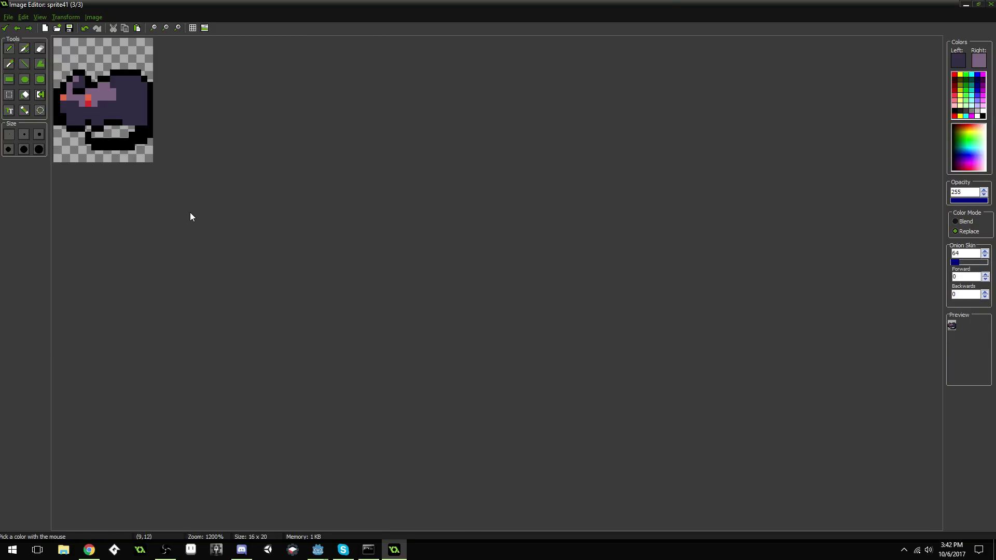
{"action": "scroll", "coordinate": [190, 213], "scroll_direction": "up", "scroll_amount": 3}
{"action": "scroll", "coordinate": [238, 265], "scroll_direction": "up", "scroll_amount": 2}
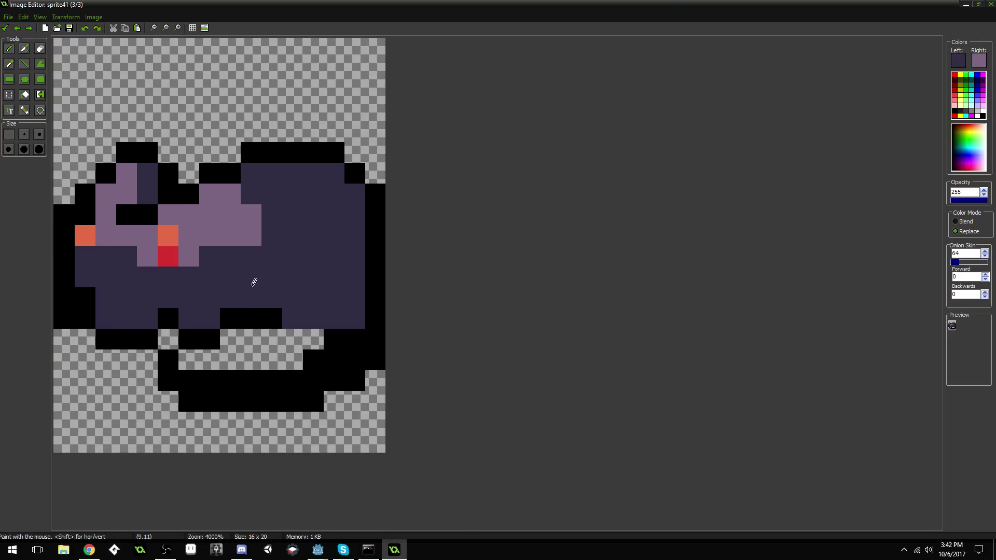
Step: Select the front part of the head, move it one pixel toward the body, and return to the pencil
{"action": "key", "text": "s"}
{"action": "left_click_drag", "start_coordinate": [69, 150], "coordinate": [181, 311]}
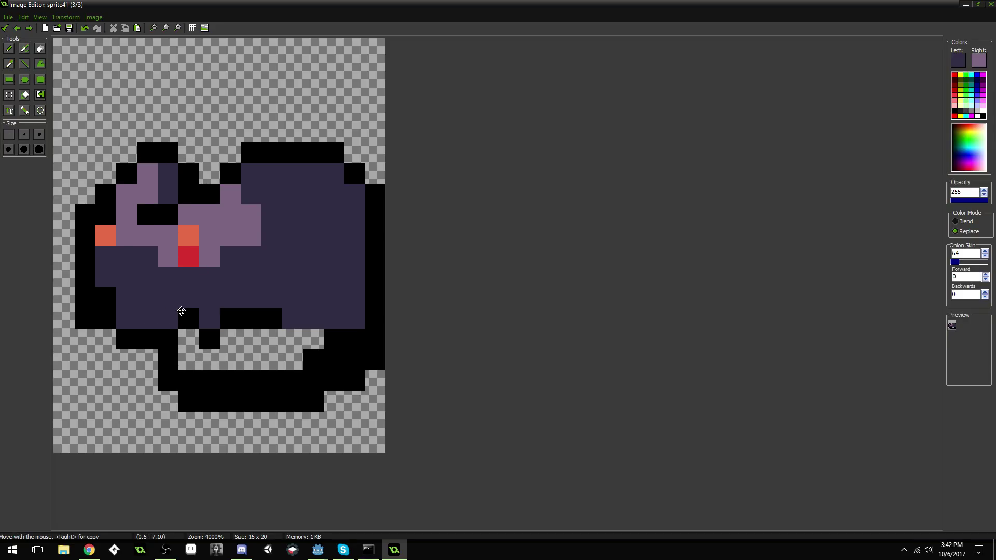
{"action": "left_click", "coordinate": [9, 64]}
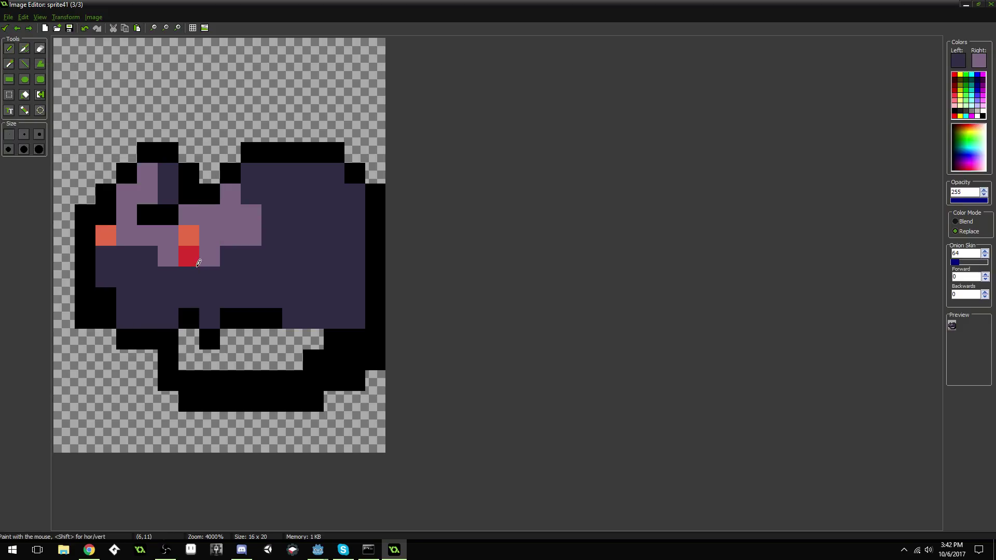
Step: Widen the face's lower front corner, extend light purple down its front edge, and erase the protruding outline pixel above
{"action": "left_click", "coordinate": [166, 287]}
{"action": "left_click", "coordinate": [115, 294]}
{"action": "left_click", "coordinate": [127, 237], "text": "ctrl"}
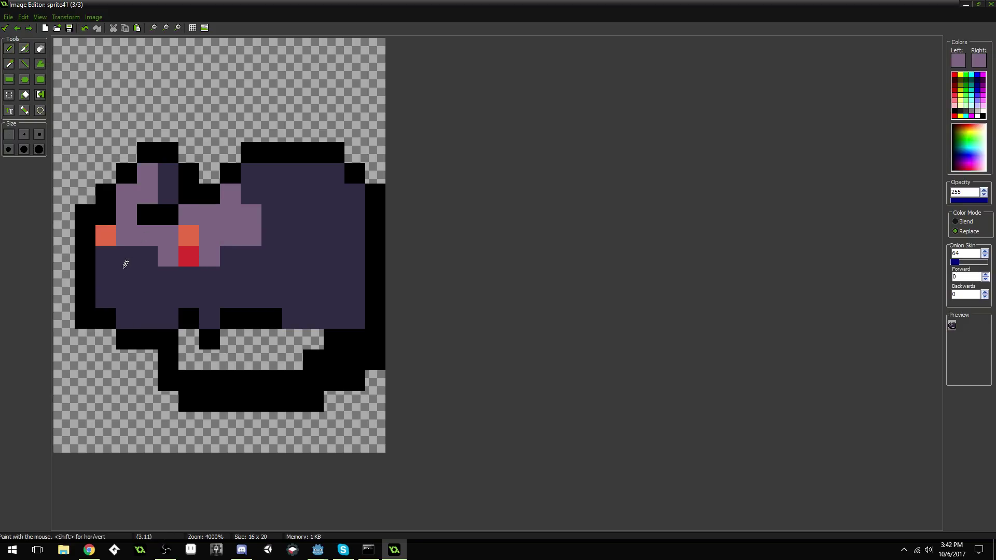
{"action": "mouse_move", "coordinate": [123, 268]}
{"action": "left_mouse_down"}
{"action": "mouse_move", "coordinate": [109, 258]}
{"action": "mouse_move", "coordinate": [99, 294]}
{"action": "mouse_move", "coordinate": [142, 260]}
{"action": "mouse_move", "coordinate": [79, 255]}
{"action": "mouse_move", "coordinate": [90, 204]}
{"action": "mouse_move", "coordinate": [87, 256]}
{"action": "left_mouse_up"}
{"action": "left_click", "coordinate": [107, 205], "text": "ctrl"}
{"action": "left_click", "coordinate": [72, 214], "text": "ctrl"}
{"action": "left_click", "coordinate": [88, 208]}
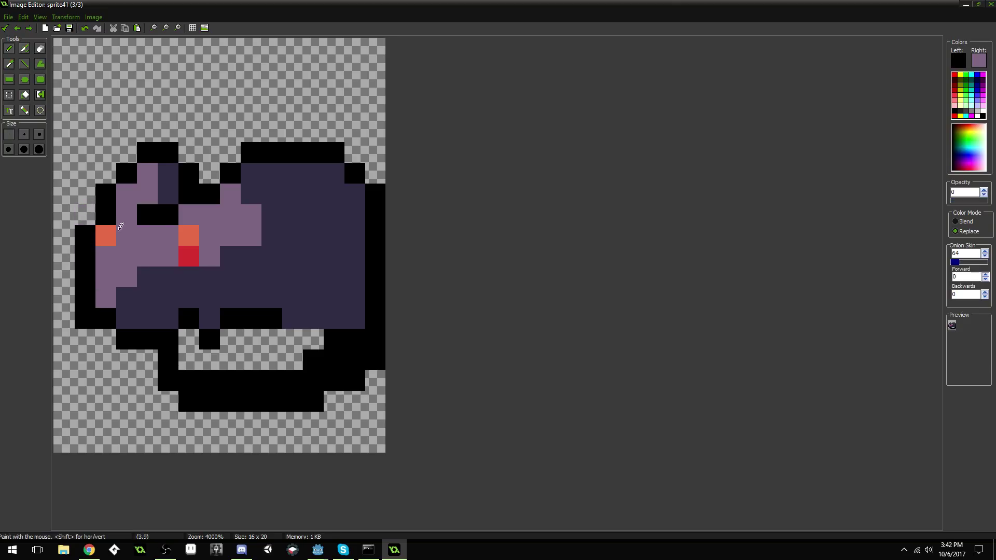
Step: Close the gap in the mouth's upper outline with black and add a two-pixel black diagonal rising toward the body
{"action": "left_click", "coordinate": [112, 313], "text": "ctrl"}
{"action": "left_click", "coordinate": [213, 303]}
{"action": "left_click", "coordinate": [234, 291]}
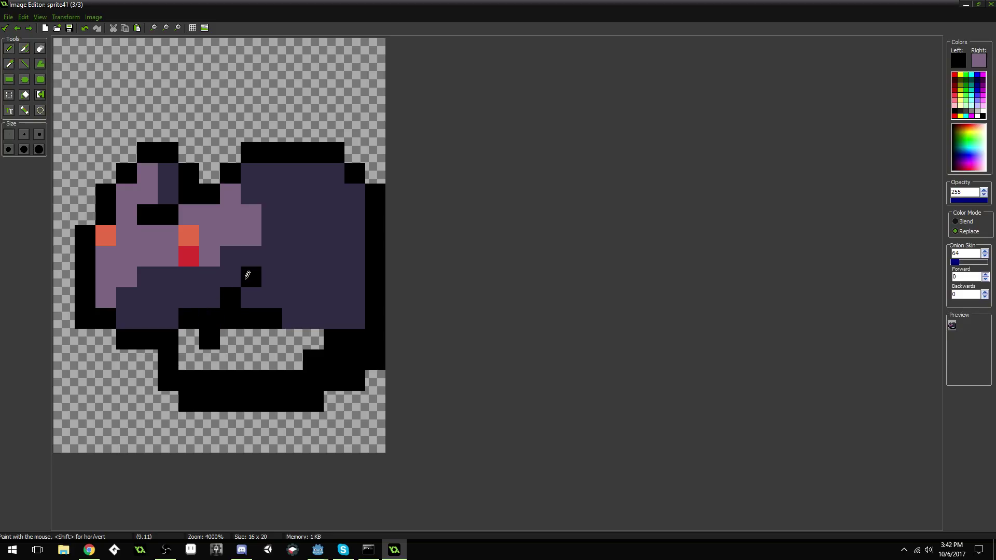
{"action": "scroll", "coordinate": [253, 273], "scroll_direction": "down", "scroll_amount": 2}
{"action": "scroll", "coordinate": [190, 277], "scroll_direction": "up", "scroll_amount": 3}
{"action": "key", "text": "alt+Tab"}
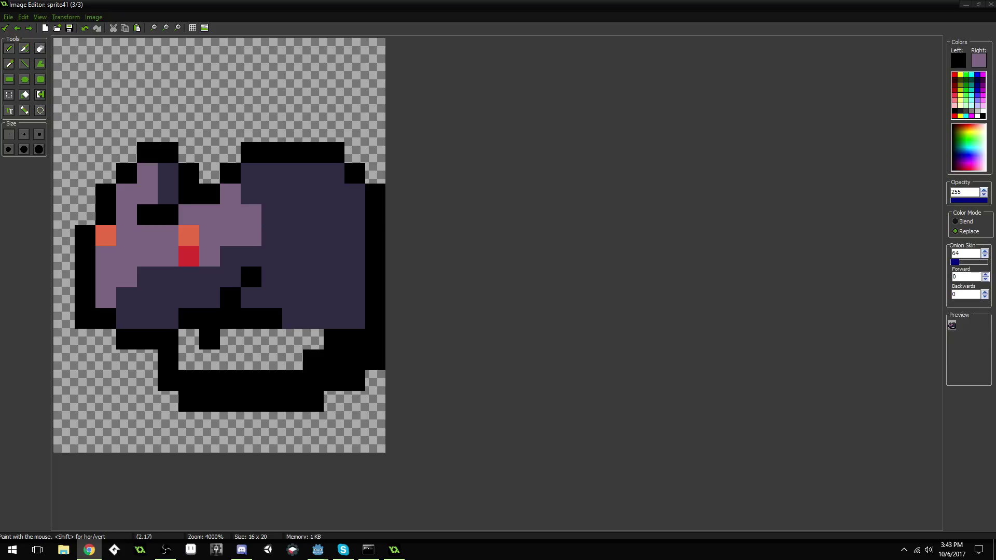
{"action": "scroll", "coordinate": [244, 284], "scroll_direction": "up", "scroll_amount": 1}
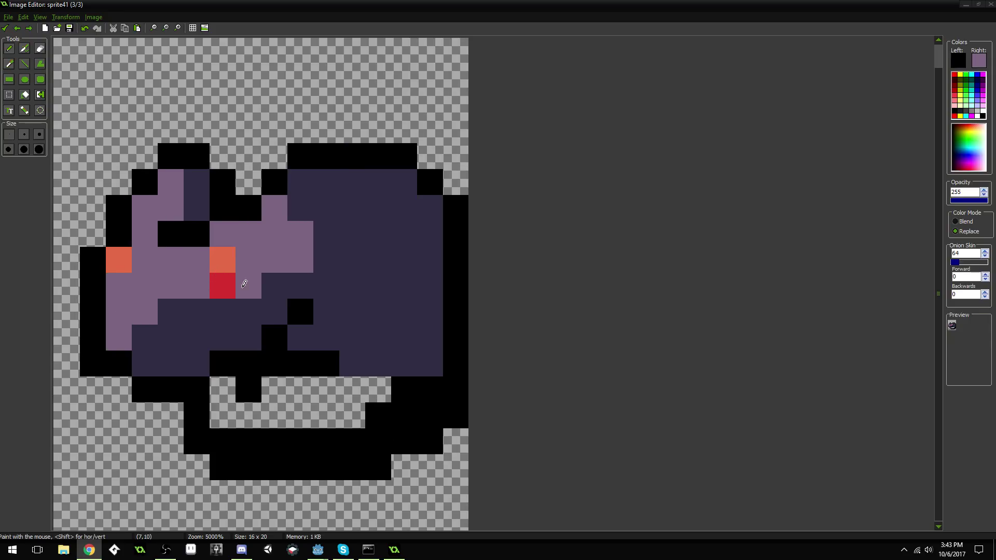
Step: Erase the ear and its black outline above the front of the head
{"action": "key", "text": "ctrl"}
{"action": "left_click", "coordinate": [245, 166], "text": "ctrl"}
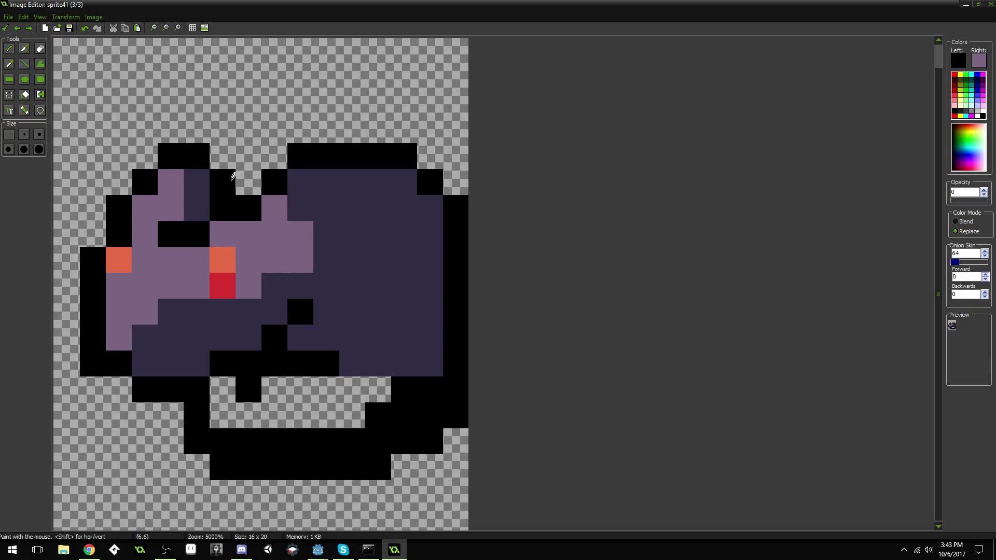
{"action": "mouse_move", "coordinate": [228, 182]}
{"action": "left_mouse_down"}
{"action": "mouse_move", "coordinate": [171, 208]}
{"action": "mouse_move", "coordinate": [151, 179]}
{"action": "mouse_move", "coordinate": [141, 202]}
{"action": "mouse_move", "coordinate": [119, 208]}
{"action": "left_mouse_up"}
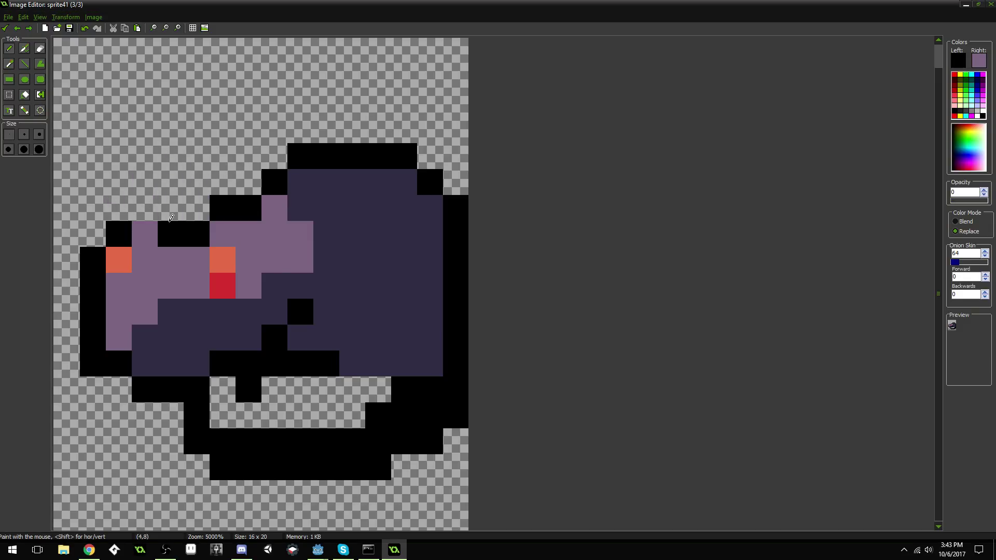
Step: Redraw the head's top as a stepped black outline and fill the pixels beneath it with light purple
{"action": "left_click", "coordinate": [170, 224], "text": "ctrl"}
{"action": "left_click", "coordinate": [145, 209]}
{"action": "key", "text": "ctrl"}
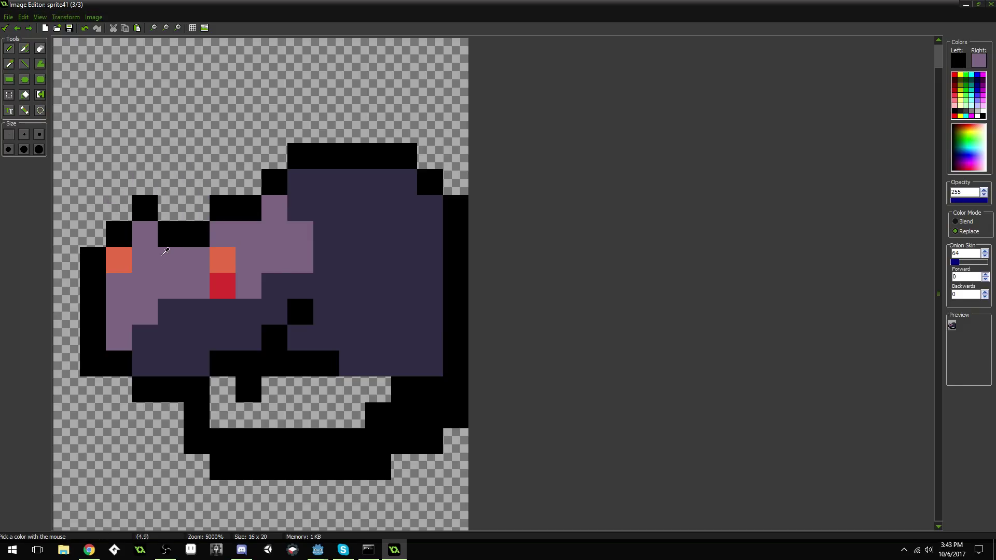
{"action": "left_click", "coordinate": [162, 254], "text": "ctrl"}
{"action": "left_click", "coordinate": [169, 237], "text": "ctrl"}
{"action": "left_click", "coordinate": [150, 229]}
{"action": "left_click", "coordinate": [161, 207], "text": "ctrl"}
{"action": "left_click", "coordinate": [149, 206]}
{"action": "left_click", "coordinate": [174, 235], "text": "ctrl"}
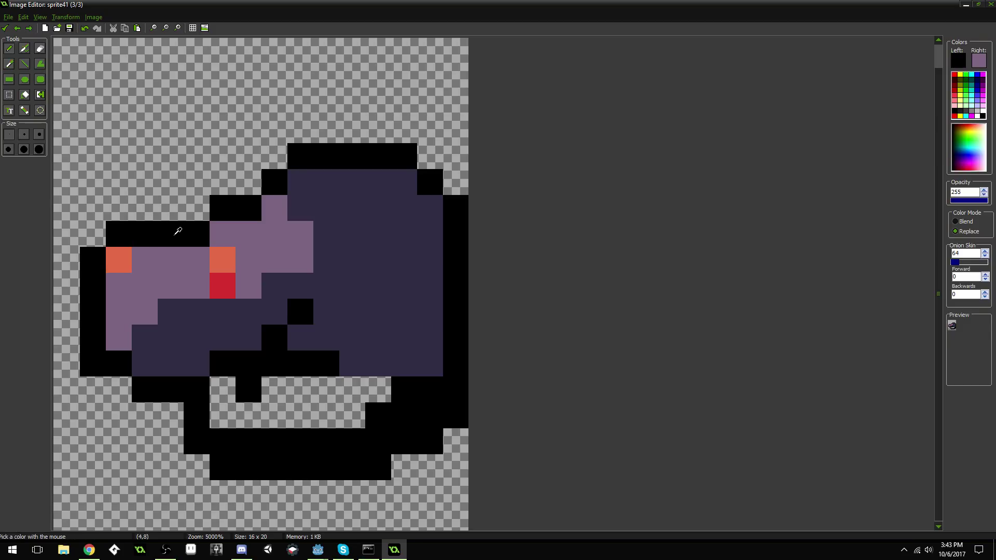
{"action": "mouse_move", "coordinate": [171, 209]}
{"action": "left_mouse_down"}
{"action": "mouse_move", "coordinate": [185, 234]}
{"action": "mouse_move", "coordinate": [162, 236]}
{"action": "left_mouse_up"}
{"action": "left_click", "coordinate": [211, 234], "text": "ctrl"}
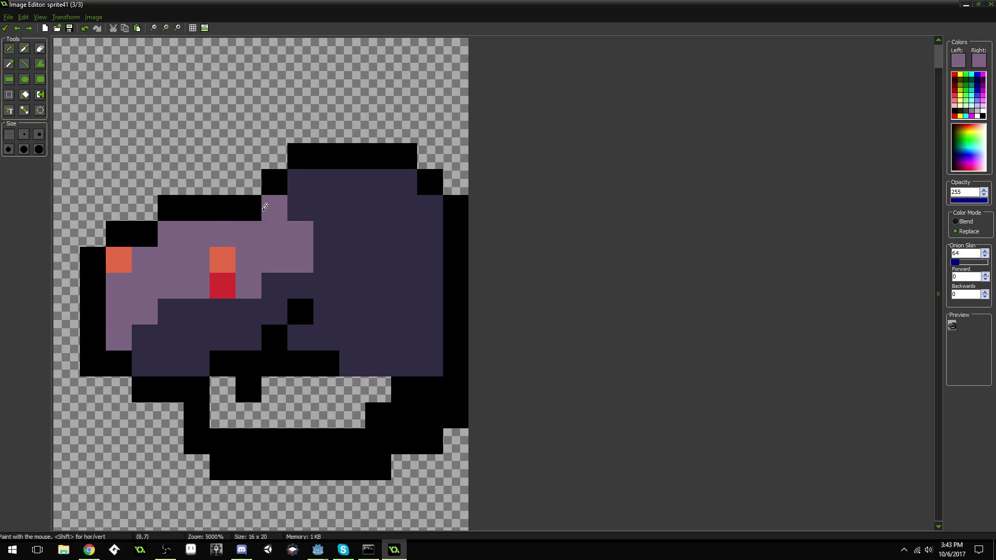
Step: Extend the black outline along the head's bottom edge to its front corner
{"action": "left_click", "coordinate": [223, 360], "text": "ctrl"}
{"action": "left_click_drag", "start_coordinate": [205, 362], "coordinate": [166, 363]}
{"action": "left_click_drag", "start_coordinate": [108, 329], "coordinate": [139, 347]}
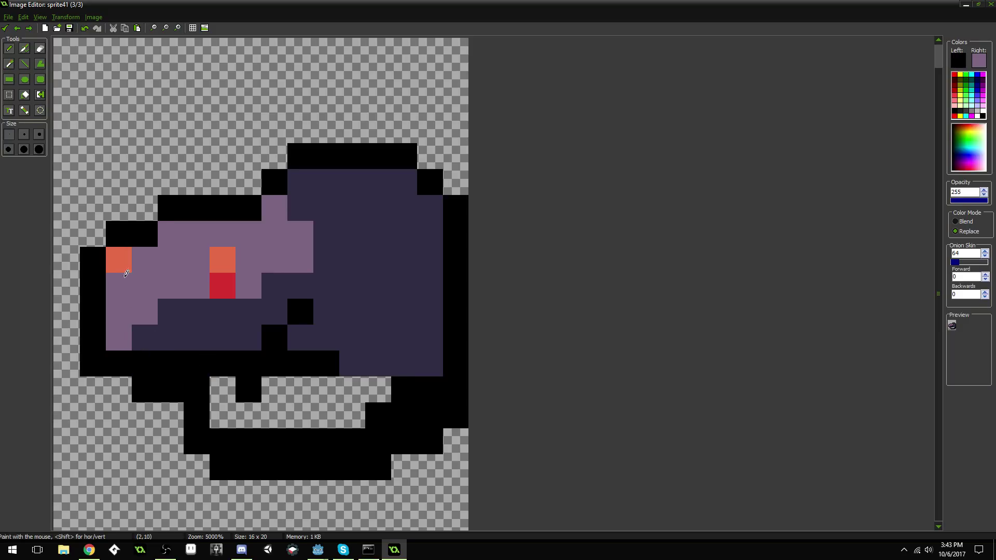
Step: Replace the front orange pixel with black and reshape the snout's outline into a stepped slope, erasing the outer corner pixels
{"action": "left_click", "coordinate": [114, 251]}
{"action": "left_click", "coordinate": [96, 236], "text": "ctrl"}
{"action": "left_click_drag", "start_coordinate": [115, 236], "coordinate": [95, 262]}
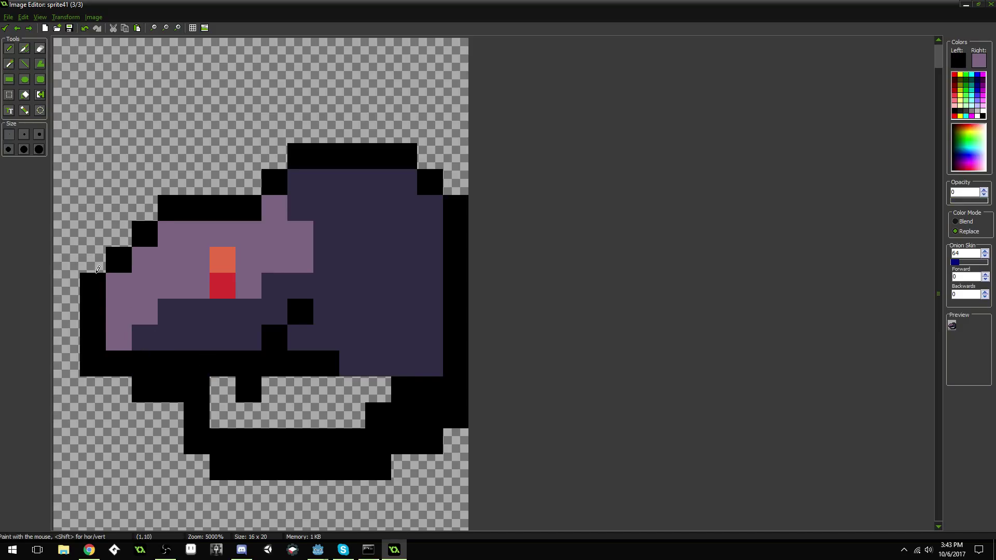
{"action": "left_click", "coordinate": [94, 284]}
{"action": "left_click", "coordinate": [119, 264], "text": "ctrl"}
{"action": "left_click", "coordinate": [114, 275]}
Step: Erase the leftover black pixels directly beneath the head's bottom outline
{"action": "scroll", "coordinate": [247, 318], "scroll_direction": "down", "scroll_amount": 3}
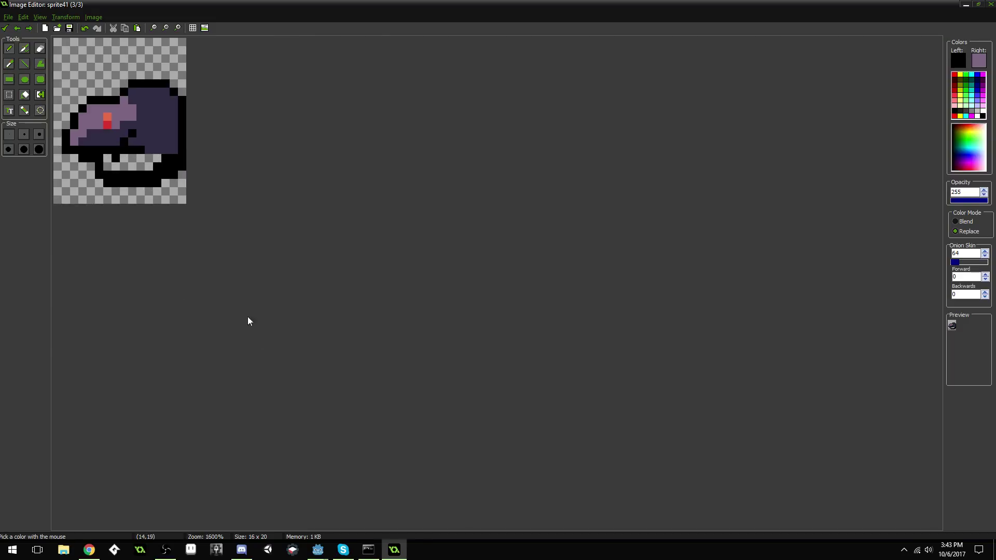
{"action": "scroll", "coordinate": [248, 317], "scroll_direction": "up", "scroll_amount": 3}
{"action": "left_click", "coordinate": [228, 339], "text": "ctrl"}
{"action": "left_click_drag", "start_coordinate": [210, 338], "coordinate": [126, 340]}
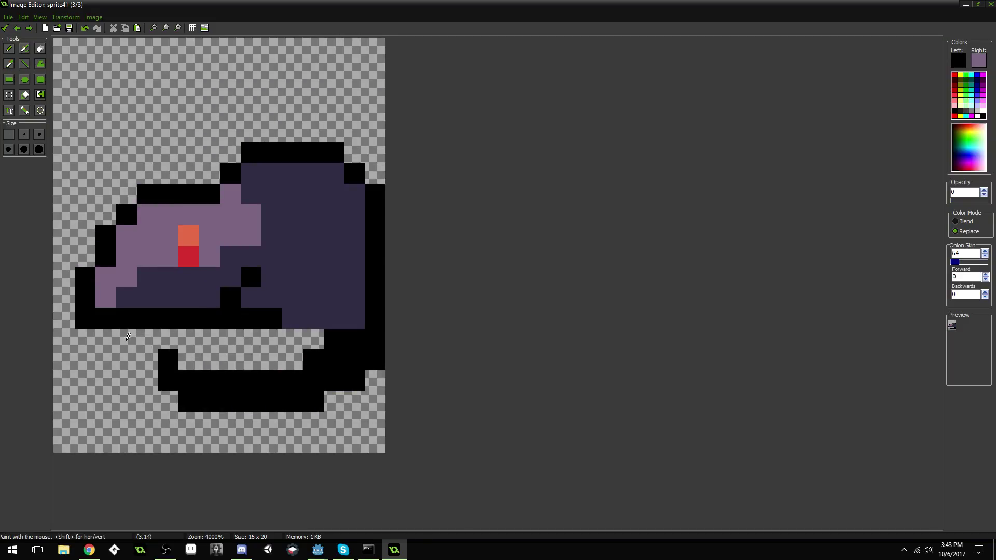
Step: Draw a small light purple ear with a black outline above the front of the head
{"action": "scroll", "coordinate": [140, 332], "scroll_direction": "down", "scroll_amount": 3}
{"action": "scroll", "coordinate": [153, 328], "scroll_direction": "up", "scroll_amount": 3}
{"action": "left_click", "coordinate": [215, 205], "text": "ctrl"}
{"action": "mouse_move", "coordinate": [127, 194]}
{"action": "left_mouse_down"}
{"action": "mouse_move", "coordinate": [130, 173]}
{"action": "mouse_move", "coordinate": [169, 172]}
{"action": "mouse_move", "coordinate": [126, 155]}
{"action": "mouse_move", "coordinate": [110, 191]}
{"action": "left_mouse_up"}
{"action": "left_click", "coordinate": [171, 183], "text": "ctrl"}
{"action": "left_click", "coordinate": [167, 171]}
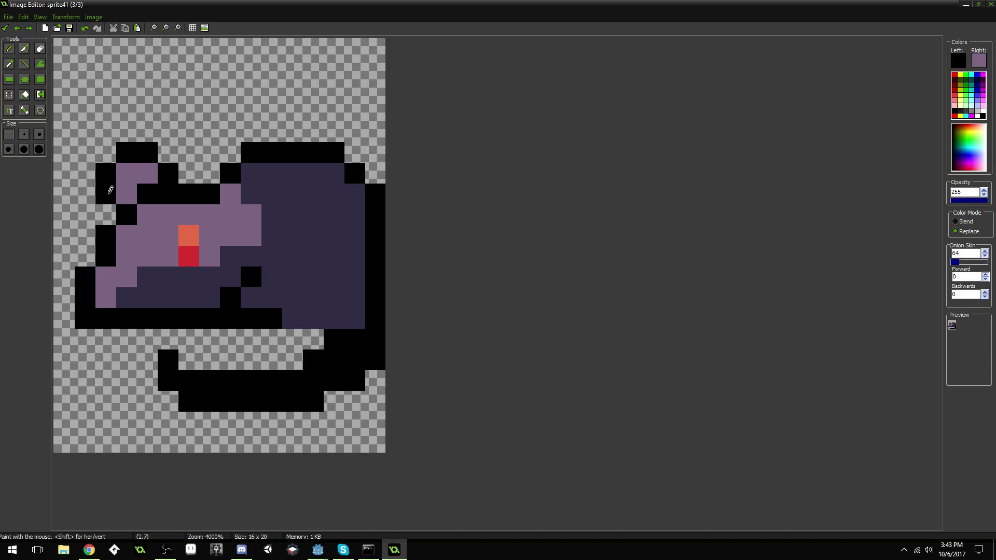
Step: Extend the light purple at the back of the head forward by one pixel and outline it above in black
{"action": "scroll", "coordinate": [251, 211], "scroll_direction": "down", "scroll_amount": 3}
{"action": "scroll", "coordinate": [251, 211], "scroll_direction": "up", "scroll_amount": 4}
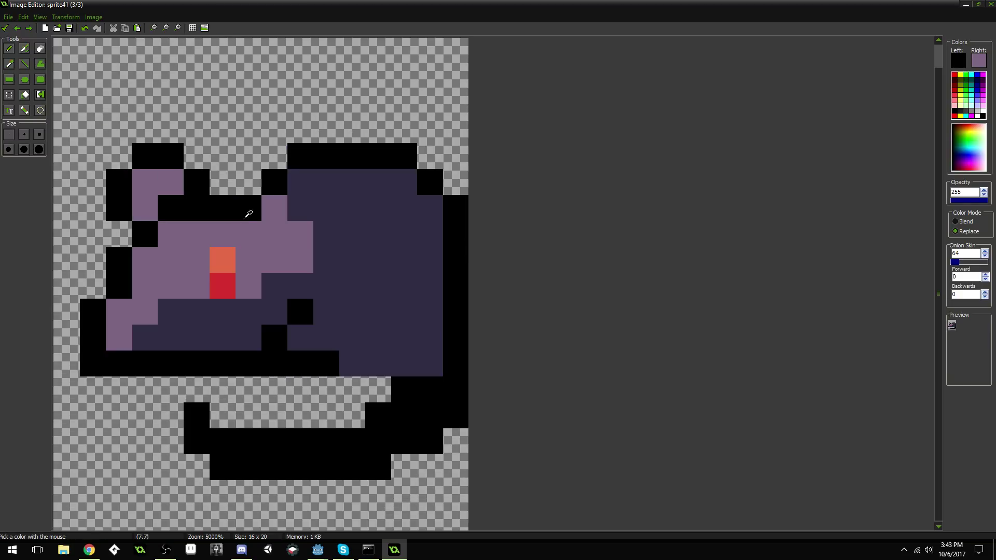
{"action": "left_click", "coordinate": [247, 224], "text": "ctrl"}
{"action": "left_click", "coordinate": [254, 205]}
{"action": "left_click", "coordinate": [264, 179], "text": "ctrl"}
{"action": "left_click", "coordinate": [251, 182]}
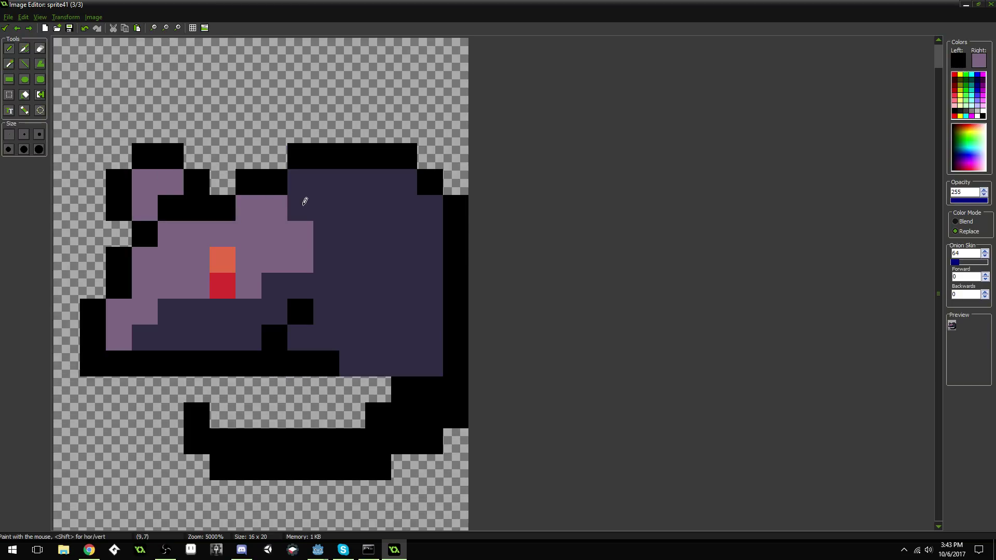
Step: Draw a black dividing line between the head and body, and fill the stray light purple and black pixels behind it with dark purple
{"action": "left_click", "coordinate": [304, 202]}
{"action": "left_click", "coordinate": [309, 229]}
{"action": "left_click", "coordinate": [283, 255]}
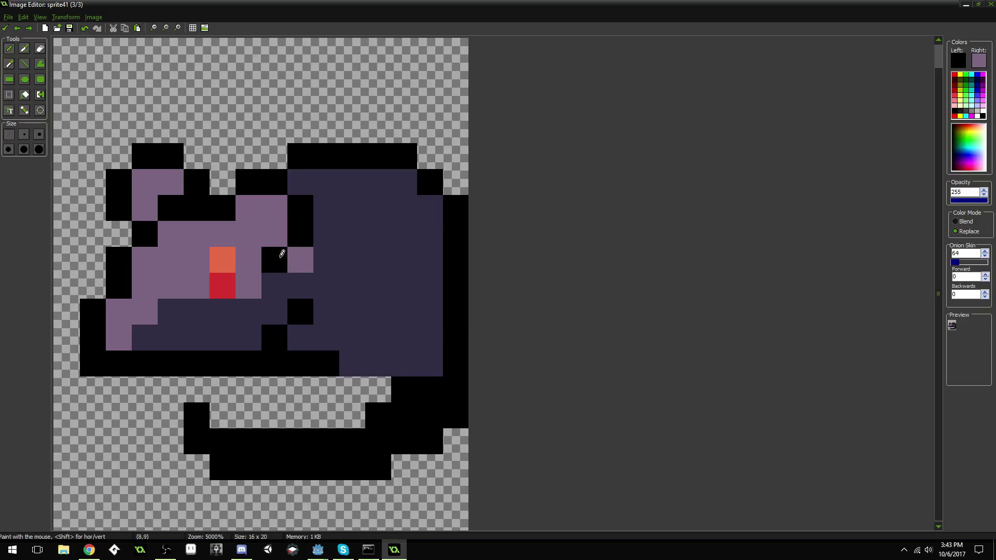
{"action": "scroll", "coordinate": [316, 233], "scroll_direction": "down", "scroll_amount": 4}
{"action": "scroll", "coordinate": [299, 239], "scroll_direction": "up", "scroll_amount": 4}
{"action": "left_click", "coordinate": [329, 291], "text": "ctrl"}
Step: Paint a stepped light purple highlight across the upper part of the dark purple body
{"action": "left_click", "coordinate": [233, 250], "text": "ctrl"}
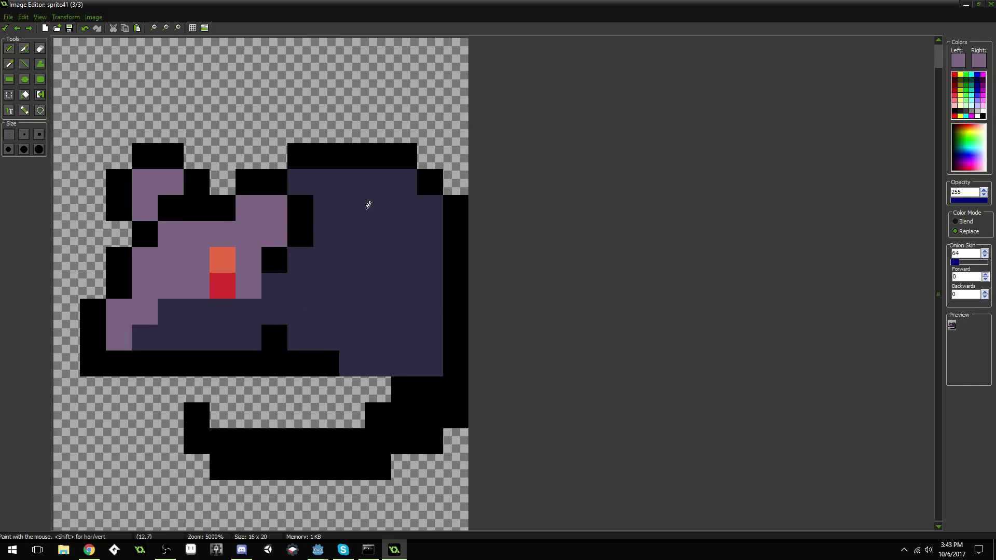
{"action": "left_click_drag", "start_coordinate": [359, 185], "coordinate": [379, 223]}
{"action": "left_click", "coordinate": [355, 203]}
{"action": "left_click", "coordinate": [321, 179]}
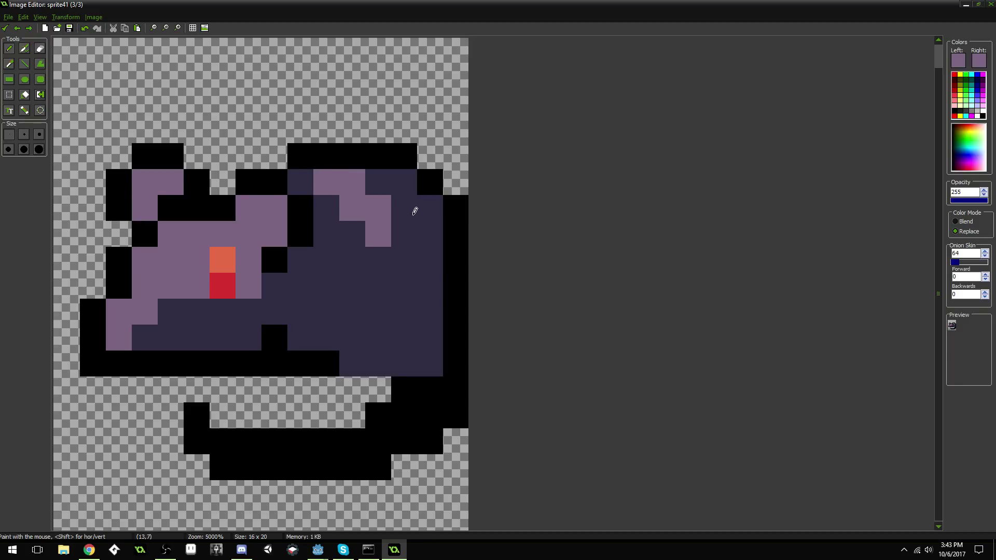
Step: Paint two diagonal light purple highlight pixels at the upper back edge of the dark purple body
{"action": "left_click", "coordinate": [420, 210]}
{"action": "left_click", "coordinate": [403, 184]}
{"action": "scroll", "coordinate": [407, 218], "scroll_direction": "down", "scroll_amount": 4}
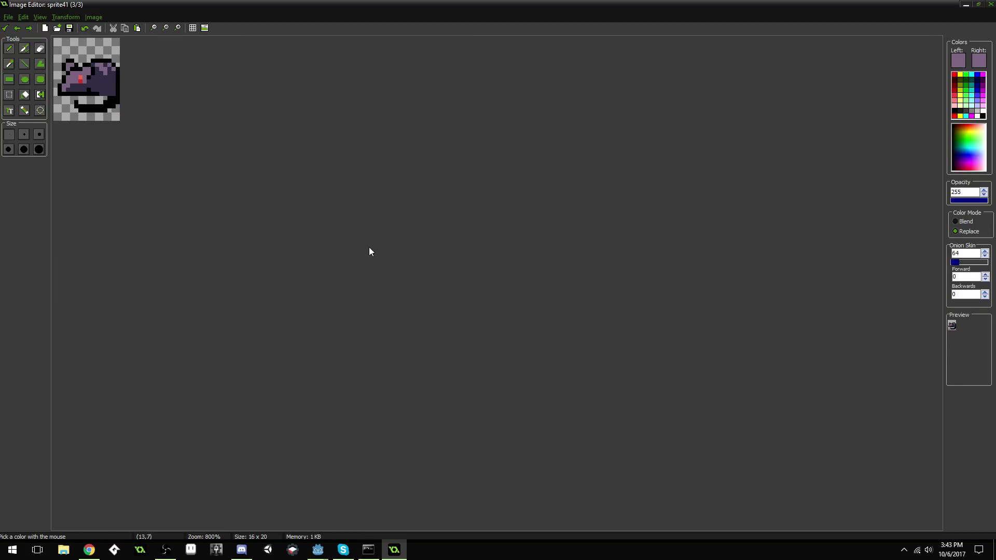
{"action": "scroll", "coordinate": [328, 255], "scroll_direction": "up", "scroll_amount": 2}
{"action": "scroll", "coordinate": [328, 262], "scroll_direction": "up", "scroll_amount": 2}
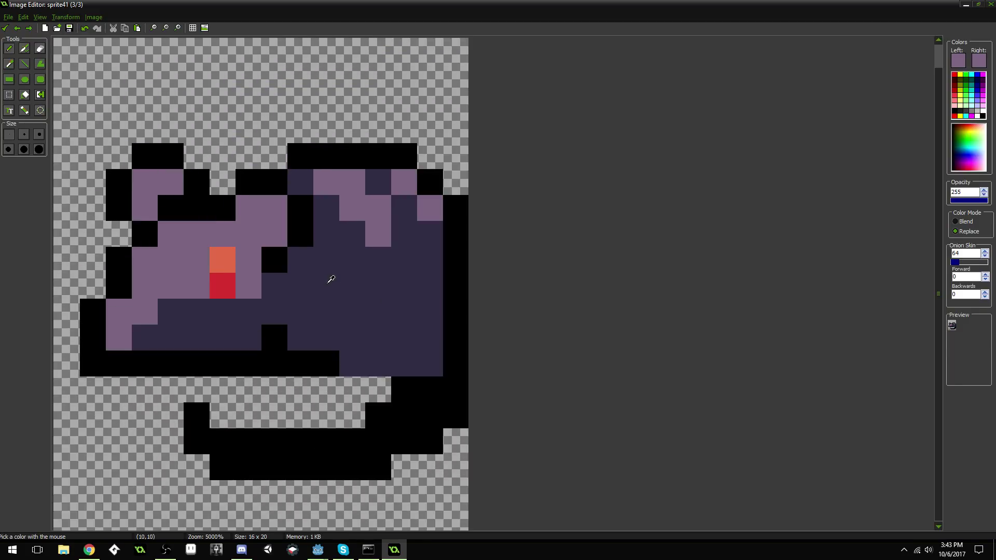
Step: Extend the black outline forward beneath the body and fill the black pixel above it with dark purple
{"action": "left_click", "coordinate": [336, 363], "text": "ctrl"}
{"action": "left_click", "coordinate": [350, 383]}
{"action": "left_click", "coordinate": [373, 384]}
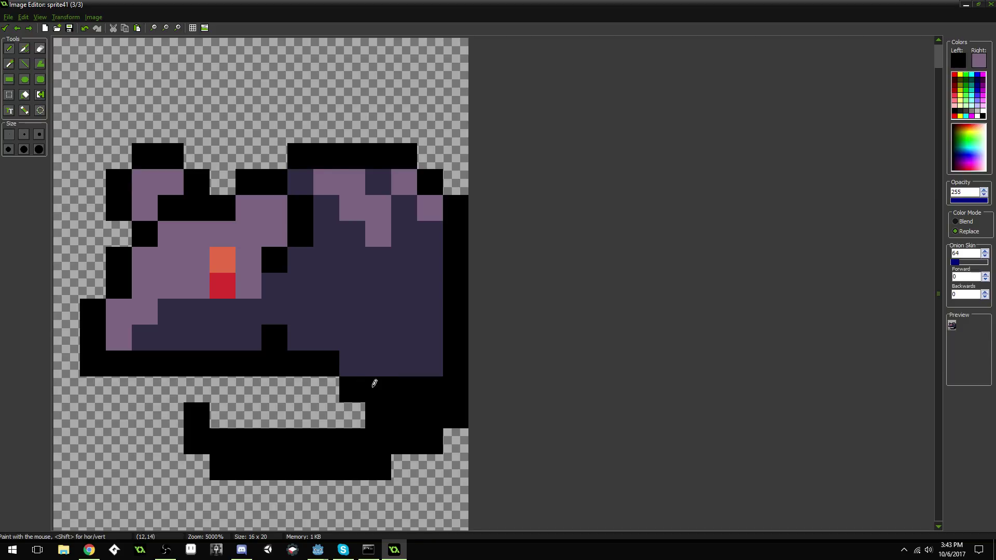
{"action": "left_click", "coordinate": [325, 384]}
{"action": "left_click", "coordinate": [308, 384]}
{"action": "left_click", "coordinate": [358, 367], "text": "ctrl"}
{"action": "left_click", "coordinate": [324, 363]}
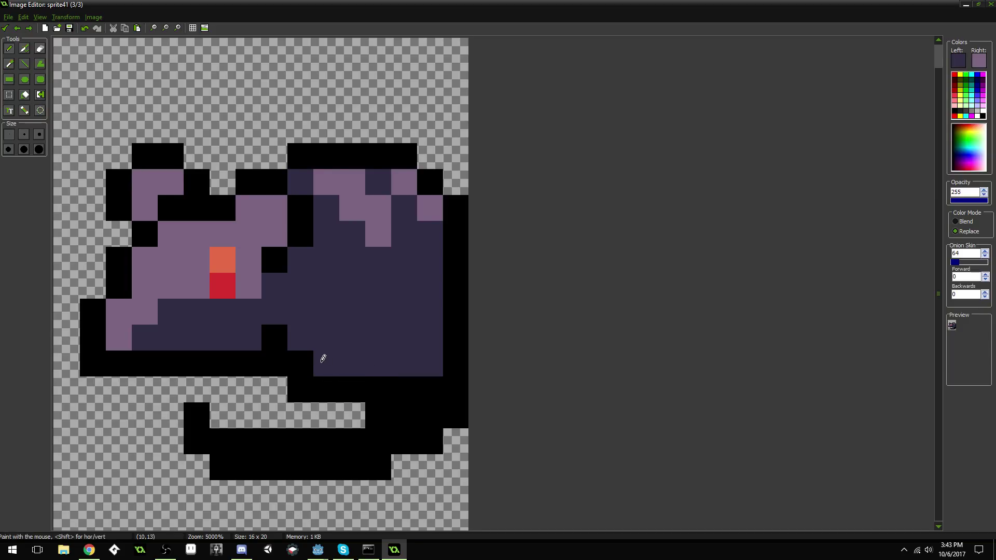
{"action": "left_click", "coordinate": [303, 355], "text": "ctrl"}
{"action": "left_click", "coordinate": [331, 330]}
{"action": "left_click", "coordinate": [342, 332]}
{"action": "scroll", "coordinate": [362, 303], "scroll_direction": "down", "scroll_amount": 5}
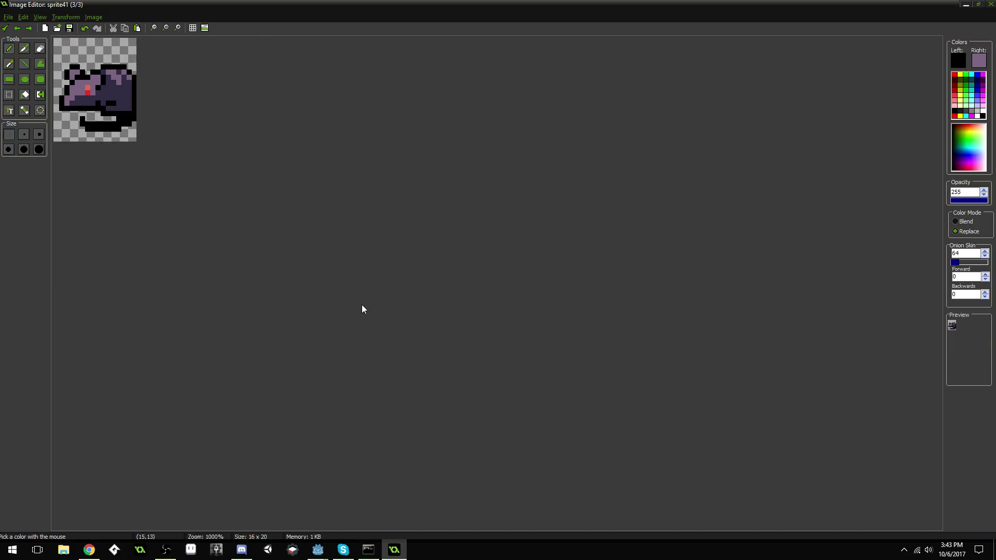
{"action": "scroll", "coordinate": [359, 306], "scroll_direction": "up", "scroll_amount": 3}
{"action": "scroll", "coordinate": [311, 326], "scroll_direction": "up", "scroll_amount": 2}
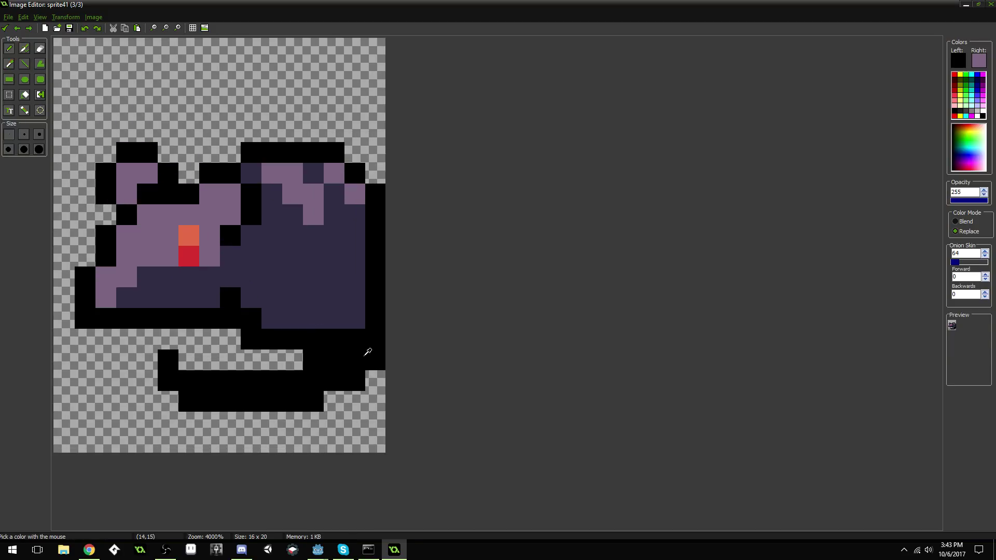
Step: Round the body's lower back corner in black and add a two-pixel-wide black block beneath the back of the head
{"action": "scroll", "coordinate": [274, 348], "scroll_direction": "down", "scroll_amount": 3}
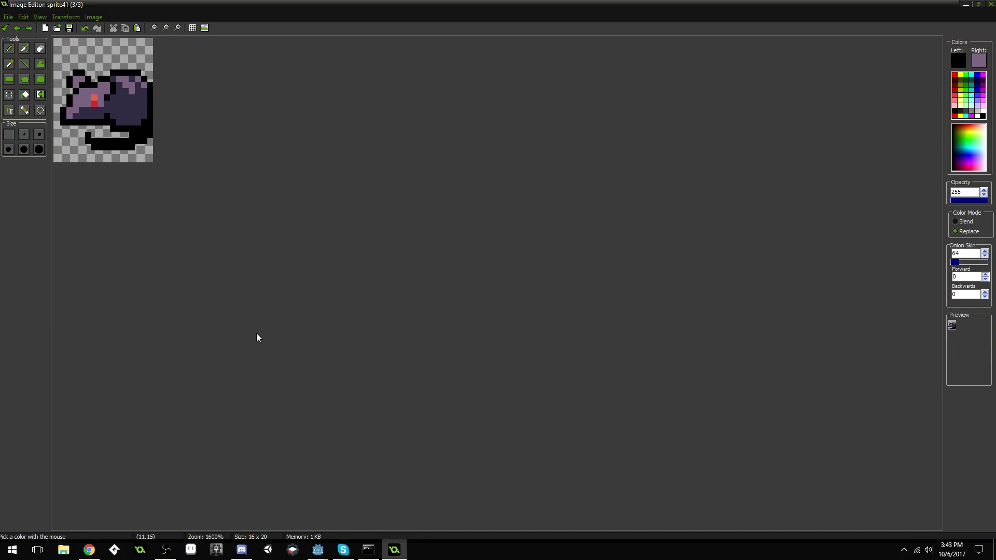
{"action": "scroll", "coordinate": [250, 335], "scroll_direction": "up", "scroll_amount": 3}
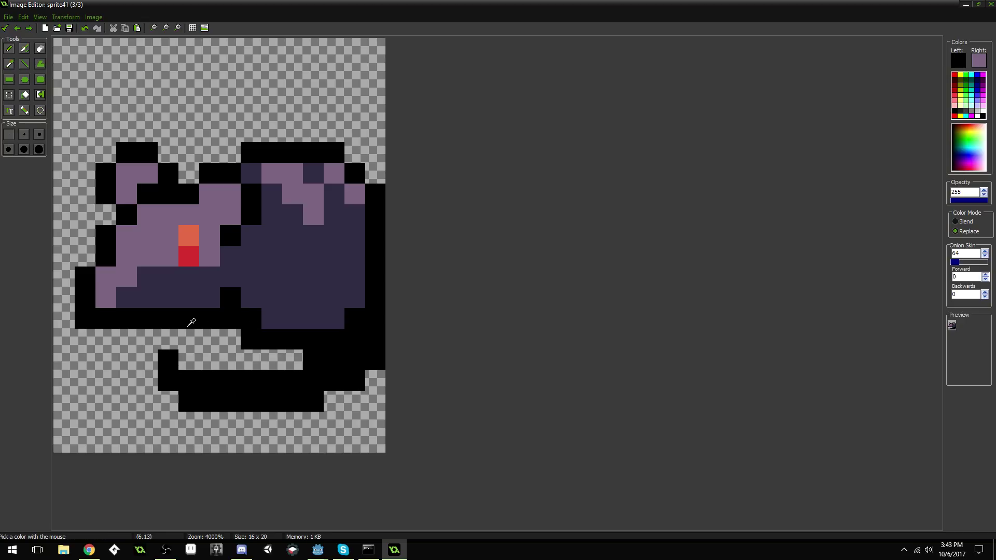
{"action": "left_click_drag", "start_coordinate": [190, 335], "coordinate": [207, 337]}
{"action": "left_click", "coordinate": [207, 299], "text": "ctrl"}
{"action": "left_click", "coordinate": [202, 330]}
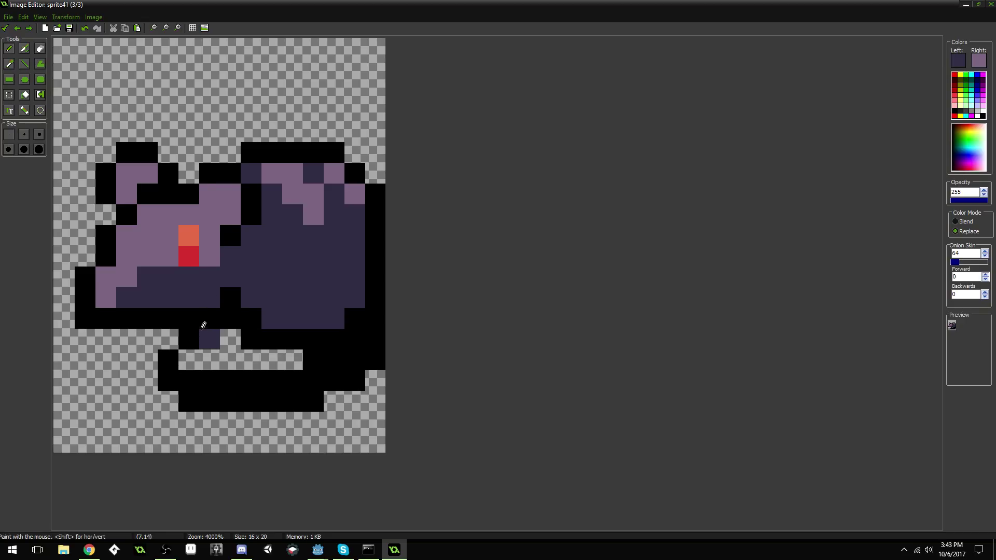
{"action": "left_click", "coordinate": [211, 324], "text": "ctrl"}
{"action": "left_click", "coordinate": [211, 332]}
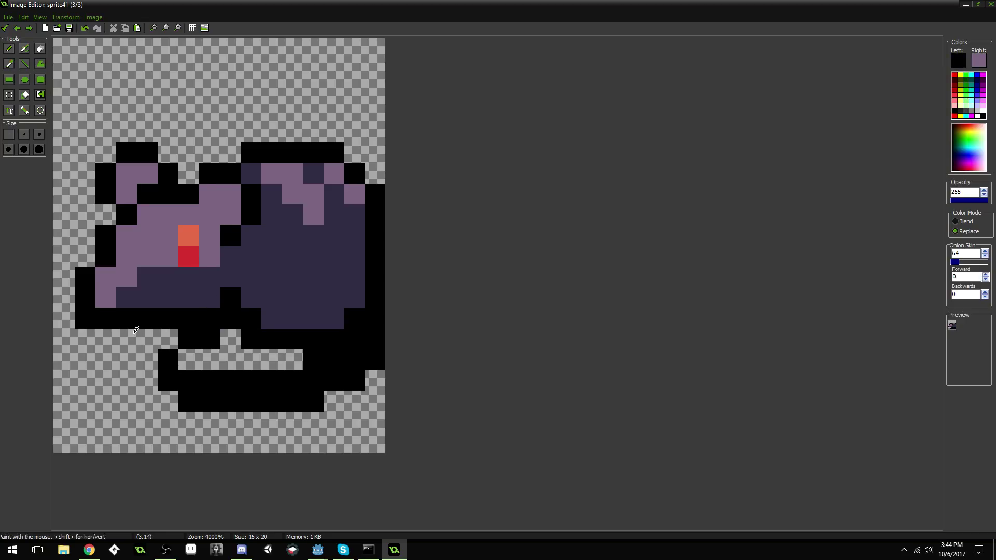
Step: Add a matching two-pixel-wide black block beneath the front part of the head's lower outline
{"action": "left_click", "coordinate": [129, 335]}
{"action": "scroll", "coordinate": [171, 316], "scroll_direction": "down", "scroll_amount": 2}
{"action": "scroll", "coordinate": [179, 315], "scroll_direction": "down", "scroll_amount": 1}
{"action": "scroll", "coordinate": [185, 310], "scroll_direction": "up", "scroll_amount": 3}
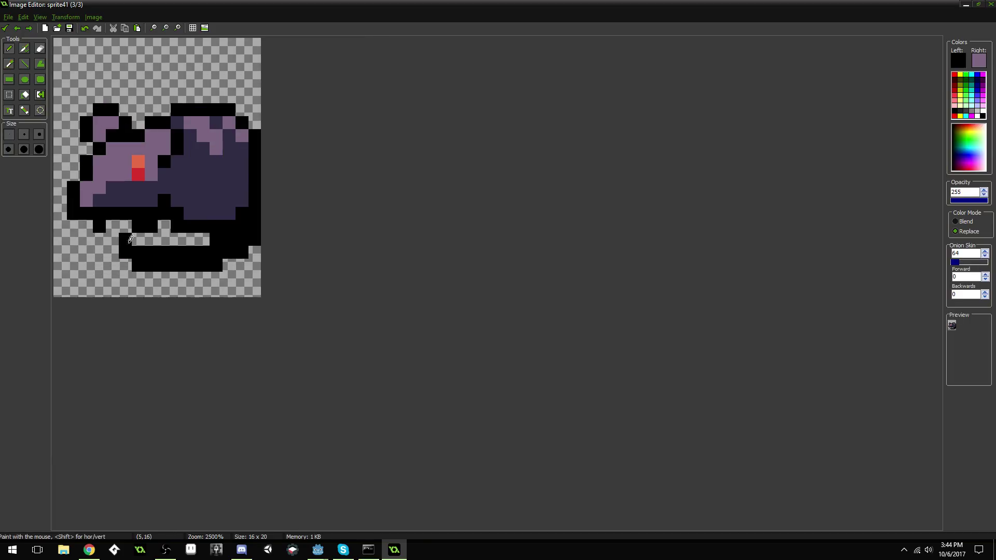
{"action": "left_click", "coordinate": [116, 230]}
{"action": "scroll", "coordinate": [178, 265], "scroll_direction": "down", "scroll_amount": 5}
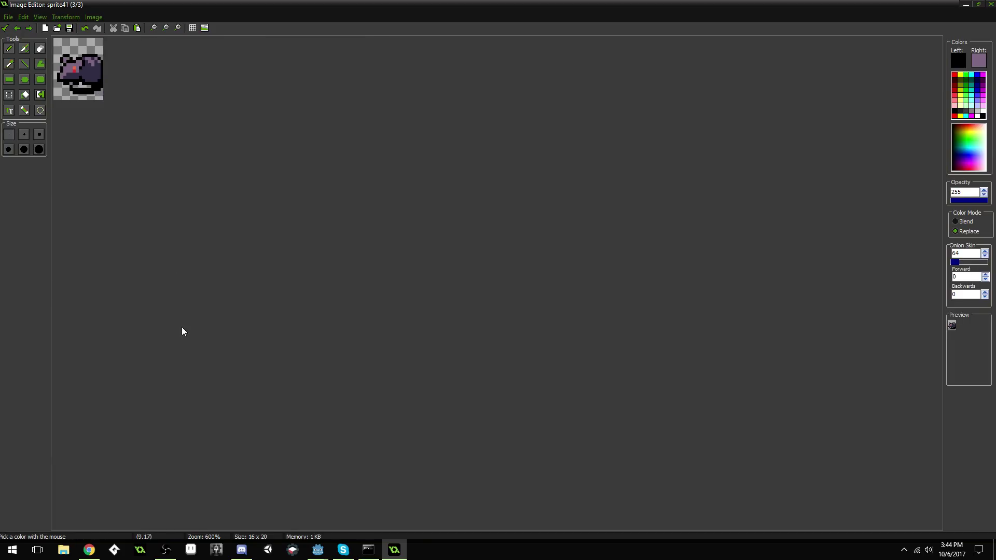
{"action": "scroll", "coordinate": [178, 319], "scroll_direction": "up", "scroll_amount": 1}
{"action": "scroll", "coordinate": [171, 321], "scroll_direction": "up", "scroll_amount": 2}
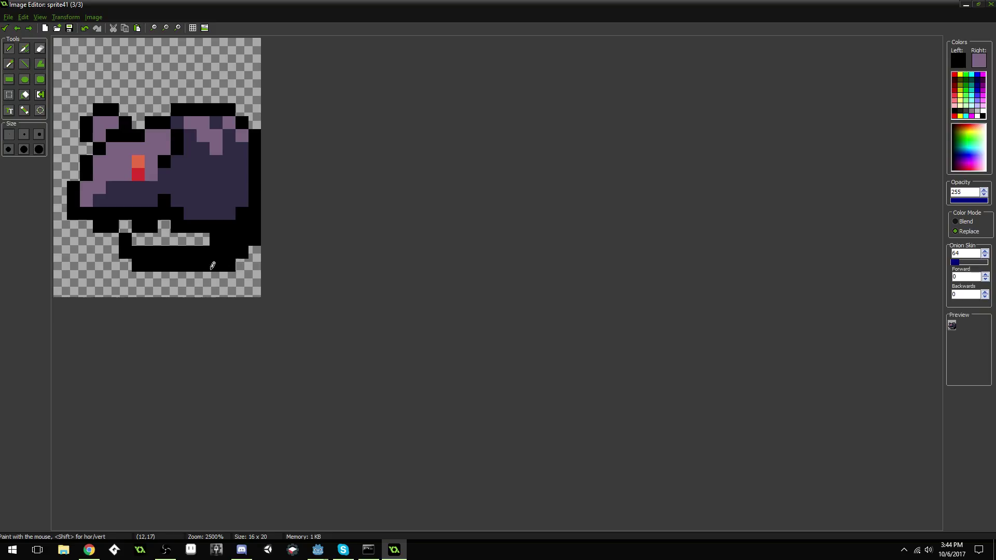
Step: Erase the upper part of the lower jaw and redraw it in black as a lower, shorter curve with an upturned front tip
{"action": "left_click", "coordinate": [139, 241], "text": "ctrl"}
{"action": "mouse_move", "coordinate": [125, 240]}
{"action": "left_mouse_down"}
{"action": "mouse_move", "coordinate": [140, 252]}
{"action": "mouse_move", "coordinate": [190, 247]}
{"action": "left_mouse_up"}
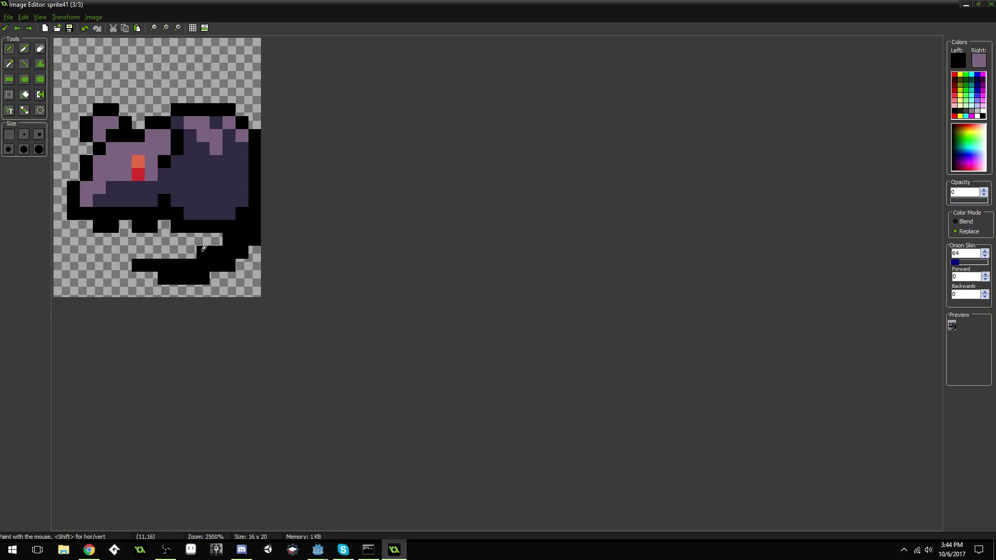
{"action": "left_click", "coordinate": [213, 252], "text": "ctrl"}
{"action": "left_click", "coordinate": [208, 250]}
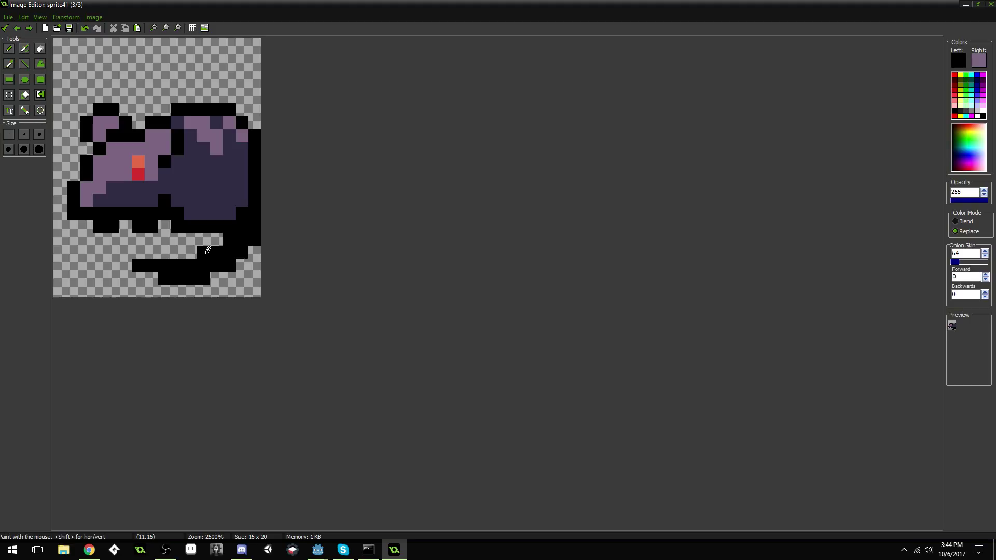
{"action": "left_click", "coordinate": [152, 249]}
{"action": "left_click", "coordinate": [130, 252], "text": "ctrl"}
{"action": "left_click", "coordinate": [140, 261]}
{"action": "scroll", "coordinate": [210, 242], "scroll_direction": "down", "scroll_amount": 3}
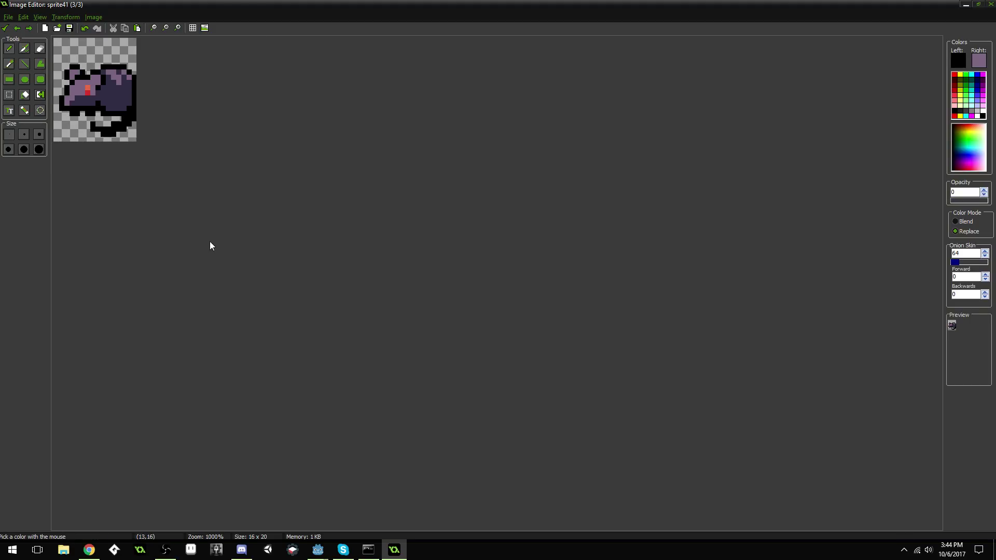
{"action": "scroll", "coordinate": [242, 258], "scroll_direction": "down", "scroll_amount": 1}
{"action": "scroll", "coordinate": [238, 258], "scroll_direction": "up", "scroll_amount": 3}
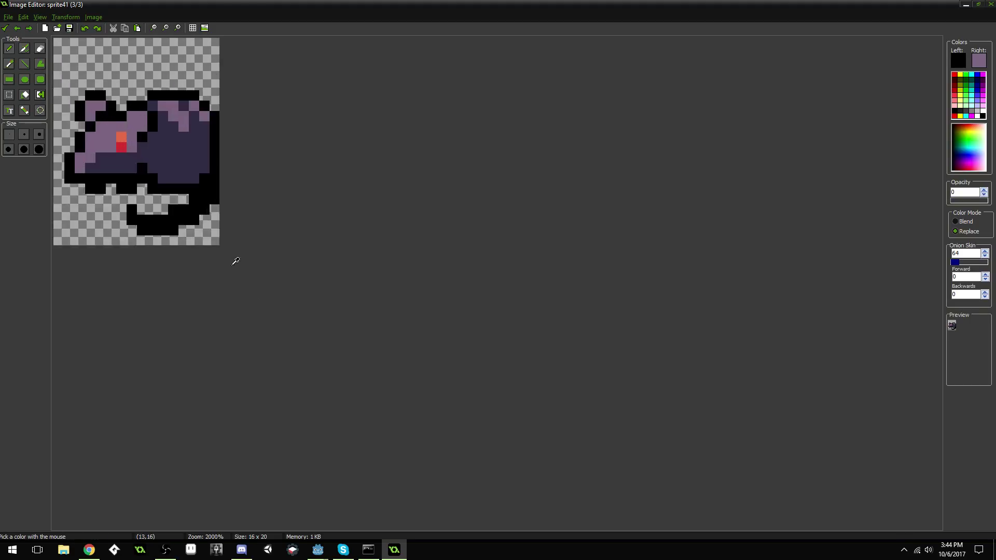
{"action": "scroll", "coordinate": [319, 274], "scroll_direction": "up", "scroll_amount": 1}
Step: Select the whole creature and move it one pixel forward, up to the canvas edge
{"action": "key", "text": "s"}
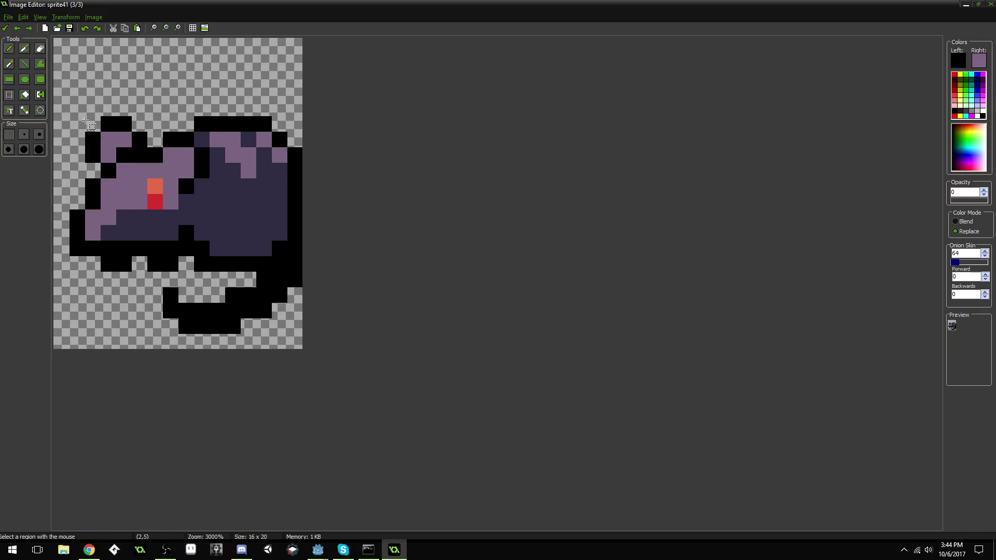
{"action": "left_click_drag", "start_coordinate": [66, 113], "coordinate": [326, 351]}
{"action": "left_click_drag", "start_coordinate": [261, 283], "coordinate": [248, 281]}
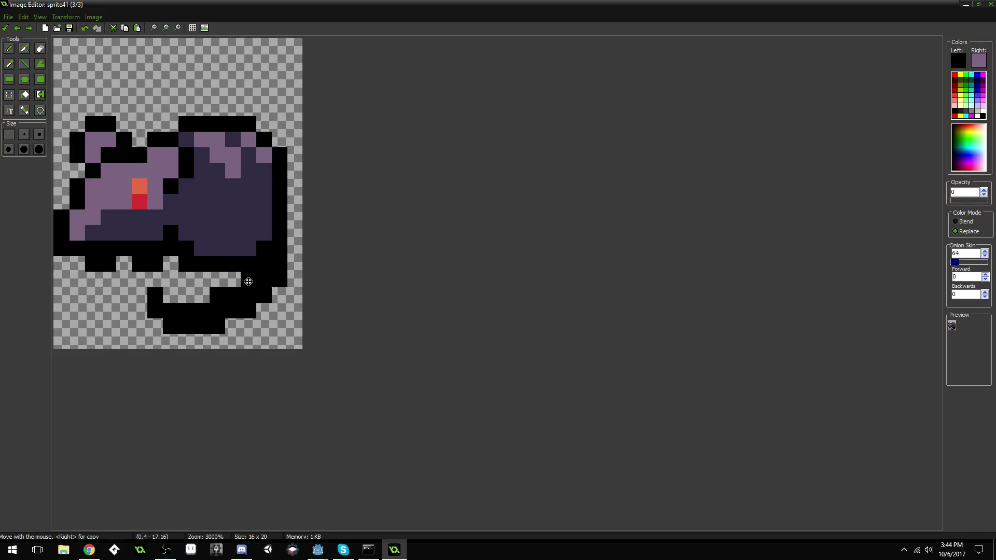
Step: Bulge the back of the body out by one pixel with a four-pixel black outline and fill the former outline with dark purple
{"action": "left_click", "coordinate": [11, 51]}
{"action": "left_click", "coordinate": [123, 139], "text": "ctrl"}
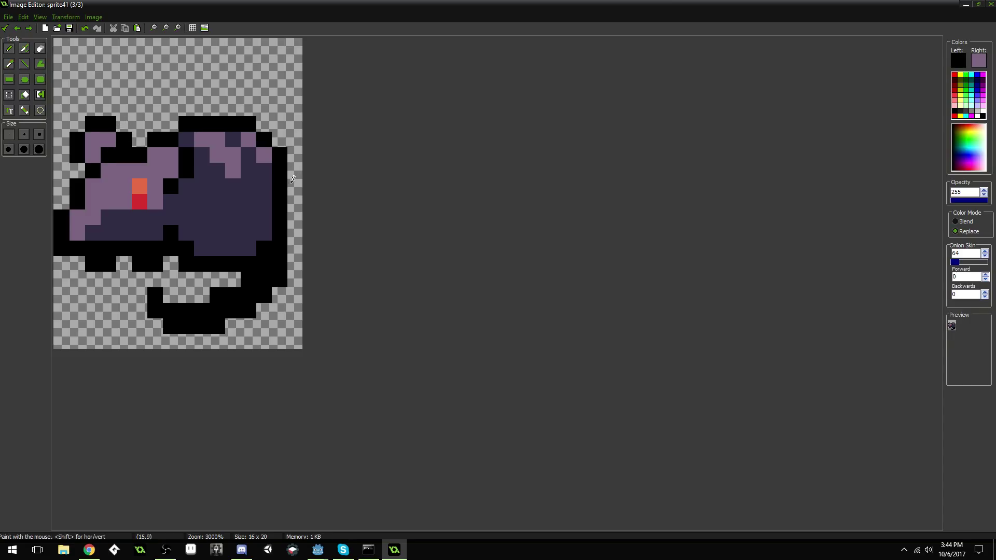
{"action": "left_click_drag", "start_coordinate": [292, 180], "coordinate": [295, 230]}
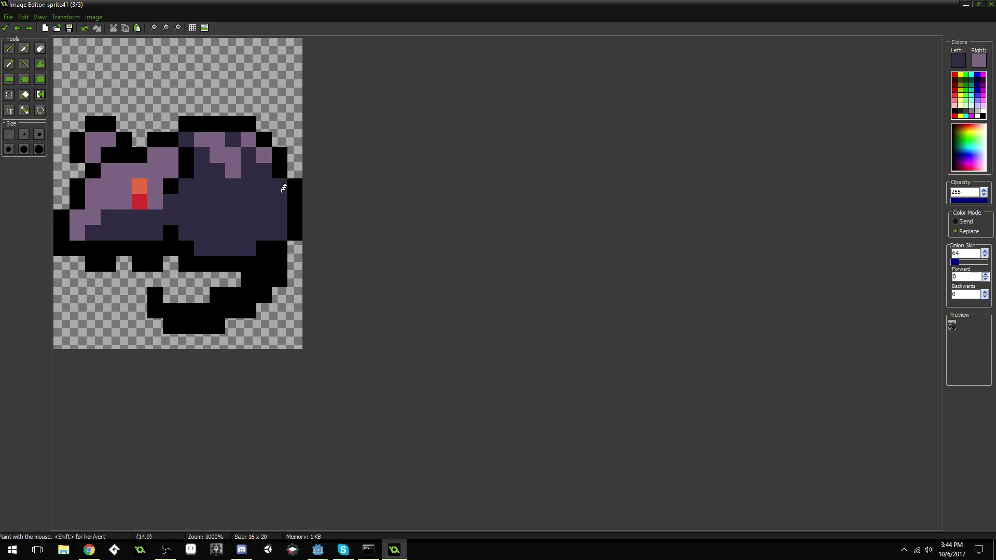
{"action": "scroll", "coordinate": [293, 194], "scroll_direction": "down", "scroll_amount": 2}
{"action": "scroll", "coordinate": [263, 225], "scroll_direction": "up", "scroll_amount": 1}
{"action": "scroll", "coordinate": [264, 224], "scroll_direction": "up", "scroll_amount": 2}
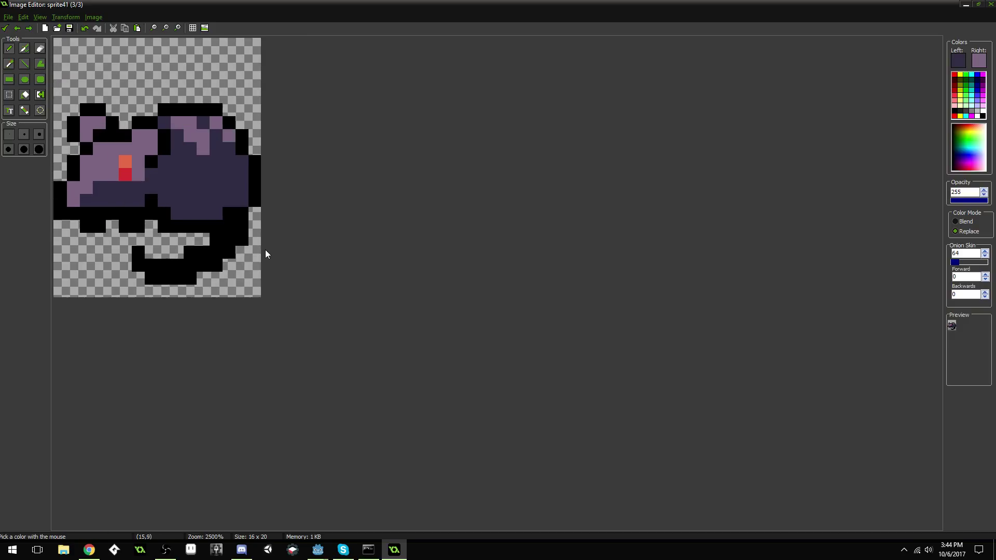
{"action": "scroll", "coordinate": [288, 269], "scroll_direction": "up", "scroll_amount": 1}
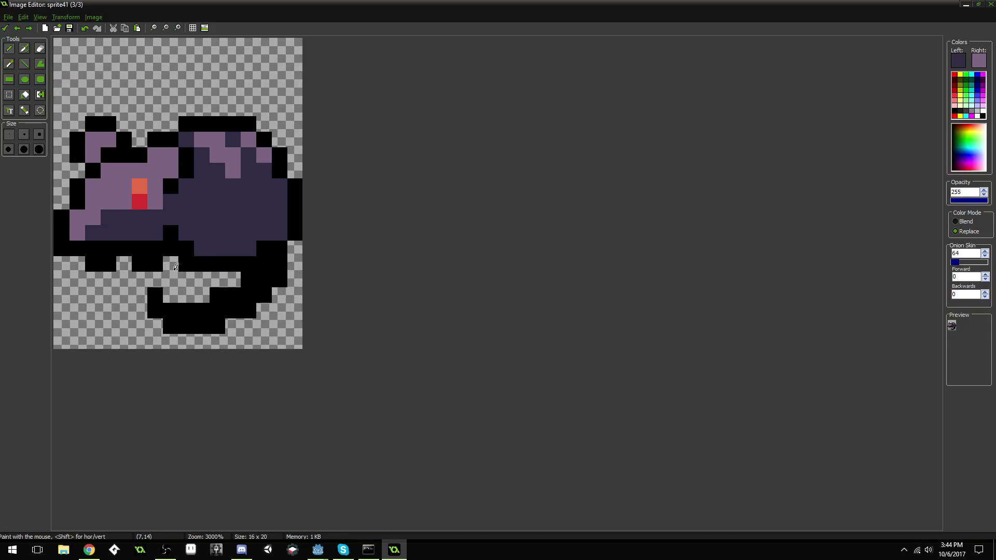
Step: Join the block beneath the back of the head to the lower jaw in black and fill its inside with dark purple
{"action": "left_click", "coordinate": [167, 264]}
{"action": "left_click", "coordinate": [145, 263], "text": "ctrl"}
{"action": "left_click_drag", "start_coordinate": [141, 278], "coordinate": [154, 277]}
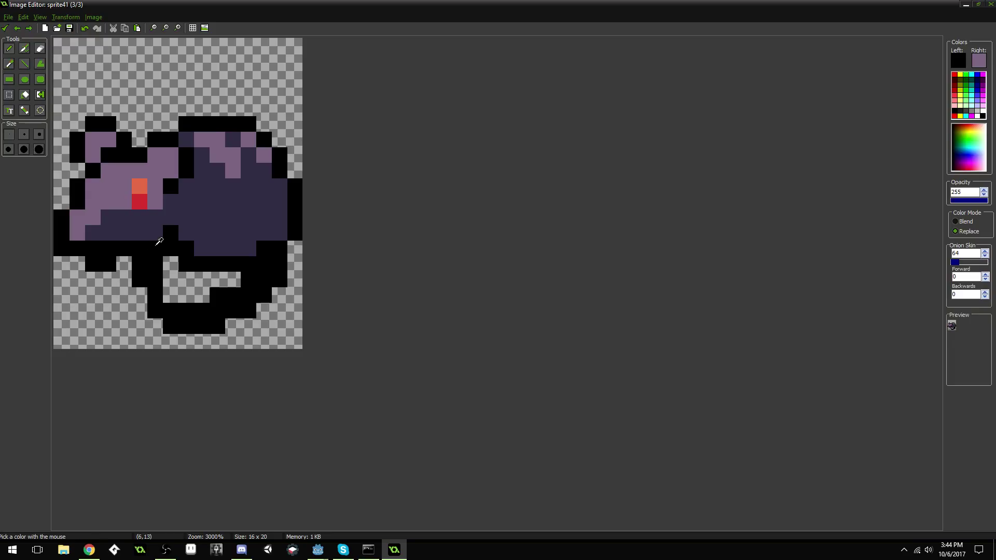
{"action": "left_click", "coordinate": [150, 233], "text": "ctrl"}
{"action": "mouse_move", "coordinate": [146, 242]}
{"action": "left_mouse_down"}
{"action": "mouse_move", "coordinate": [153, 263]}
{"action": "mouse_move", "coordinate": [155, 246]}
{"action": "left_mouse_up"}
Step: Close the gaps on both sides of the jaw connection in black and fill the black pixels between it and the body with dark purple
{"action": "left_click", "coordinate": [124, 248], "text": "ctrl"}
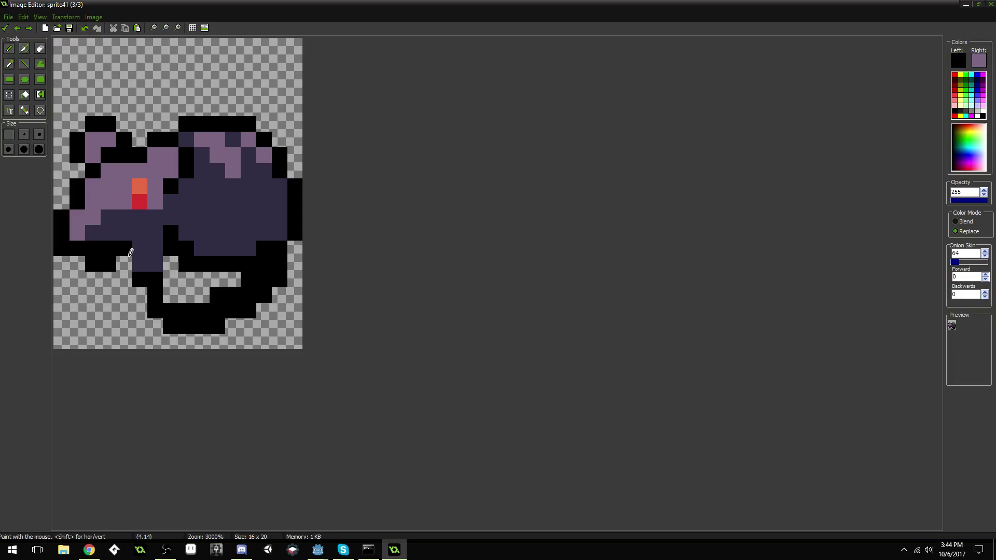
{"action": "left_click", "coordinate": [124, 263]}
{"action": "scroll", "coordinate": [196, 255], "scroll_direction": "down", "scroll_amount": 4}
{"action": "scroll", "coordinate": [195, 255], "scroll_direction": "up", "scroll_amount": 3}
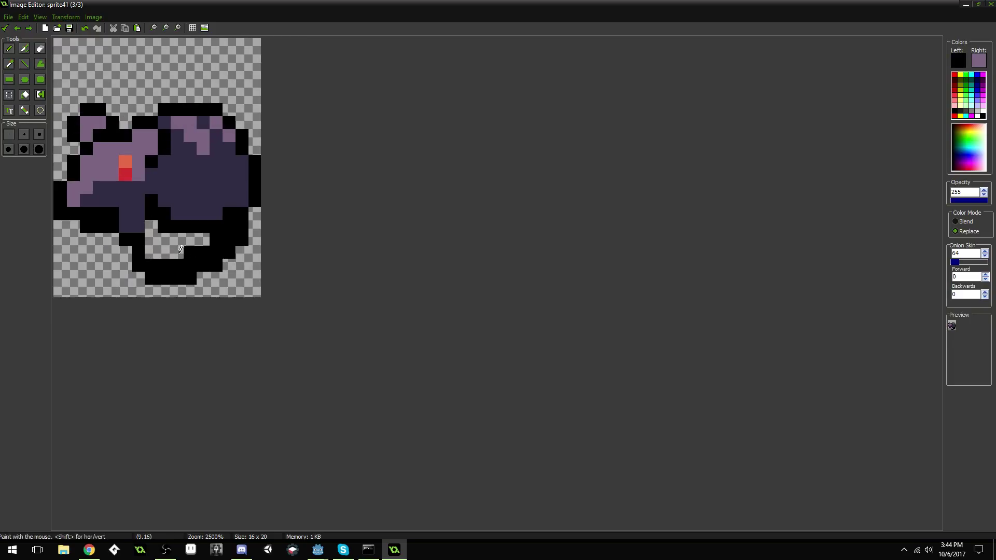
{"action": "left_click", "coordinate": [151, 226]}
{"action": "left_click", "coordinate": [166, 196], "text": "ctrl"}
{"action": "left_click", "coordinate": [149, 202]}
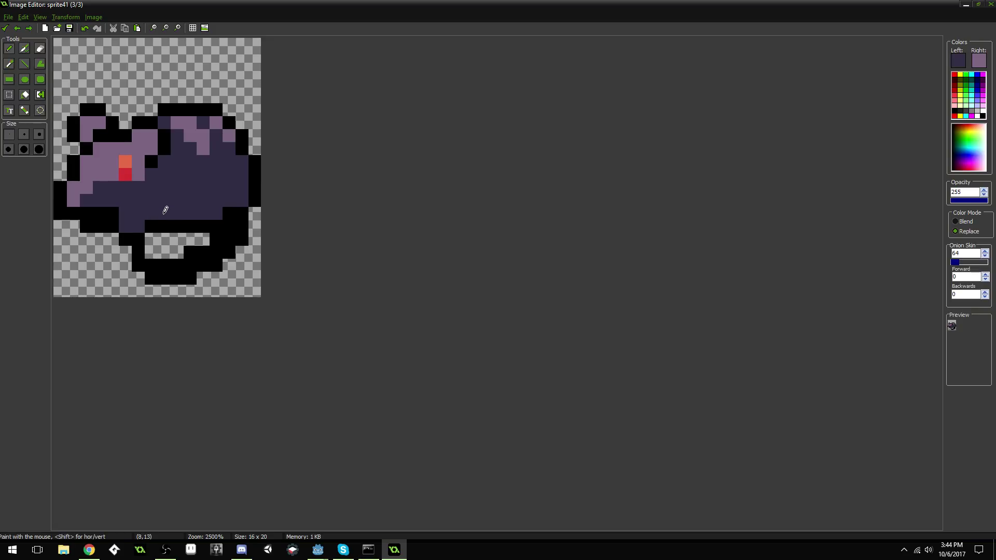
Step: Erase a one-pixel gap in the black row beneath the head and extend that row forward by one black pixel
{"action": "left_click", "coordinate": [189, 226], "text": "ctrl"}
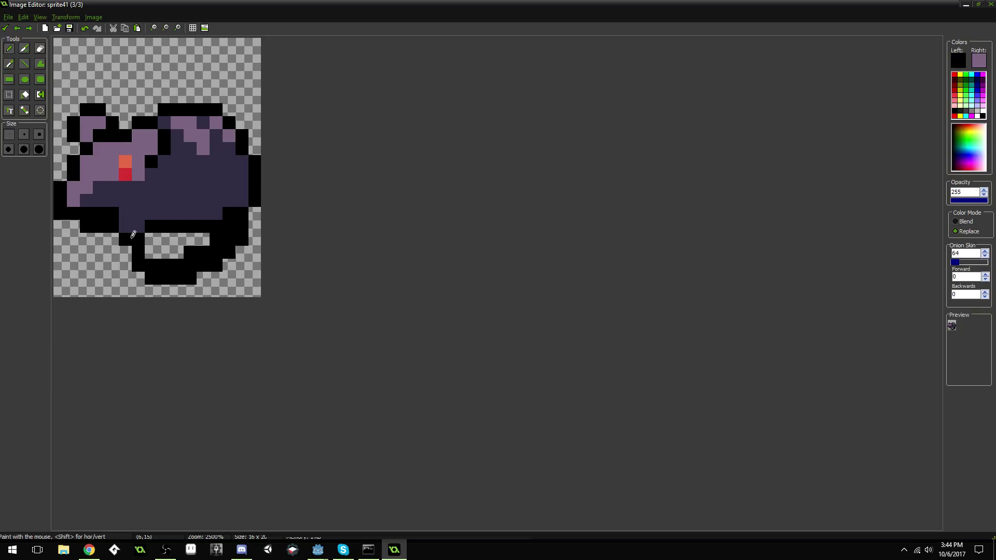
{"action": "left_click", "coordinate": [112, 236], "text": "ctrl"}
{"action": "left_click", "coordinate": [114, 215], "text": "ctrl"}
{"action": "left_click", "coordinate": [113, 227]}
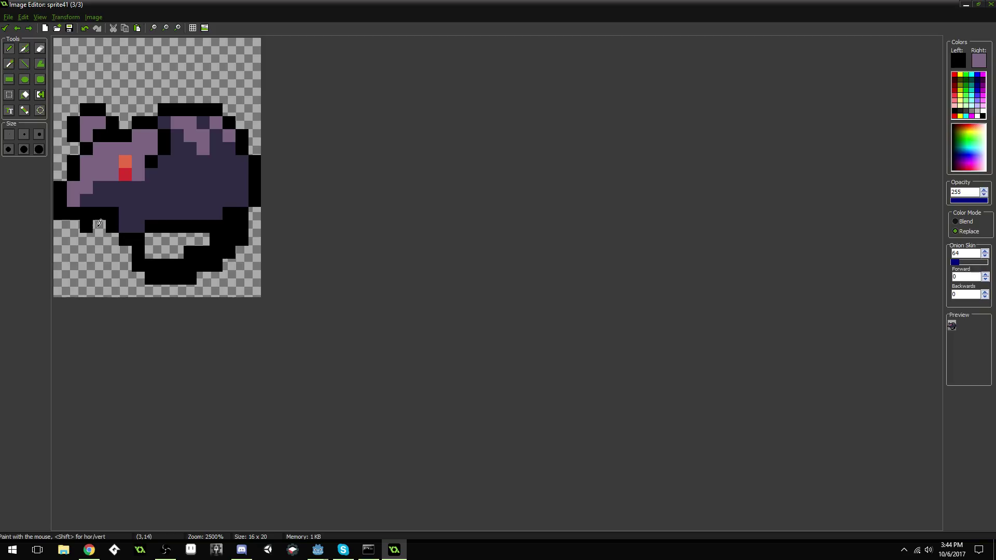
{"action": "left_click", "coordinate": [74, 227]}
{"action": "scroll", "coordinate": [136, 253], "scroll_direction": "down", "scroll_amount": 2}
{"action": "scroll", "coordinate": [137, 253], "scroll_direction": "up", "scroll_amount": 2}
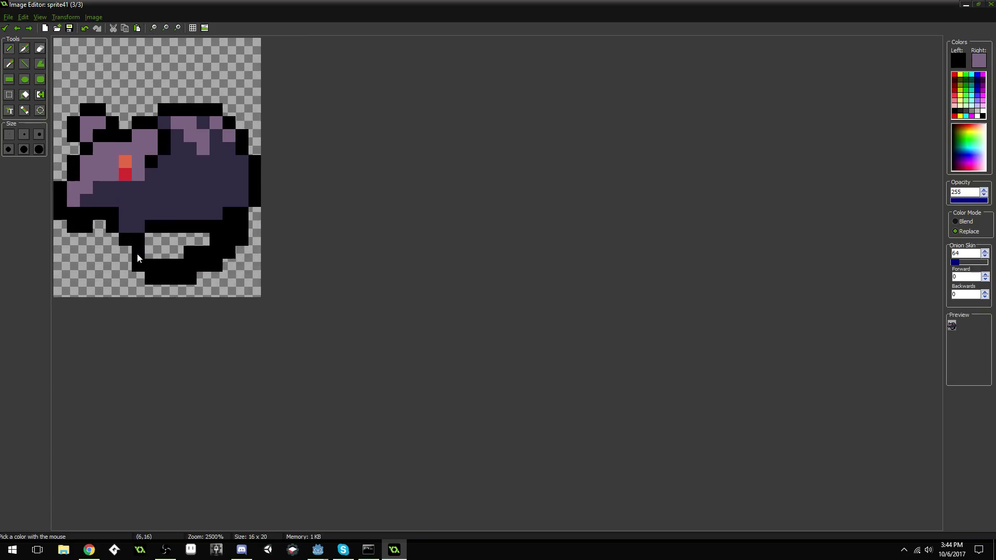
Step: Select the 7 by 4 pixel area around the jaw connection and move it down by one pixel
{"action": "key", "text": "s"}
{"action": "mouse_move", "coordinate": [118, 203]}
{"action": "left_mouse_down"}
{"action": "mouse_move", "coordinate": [192, 244]}
{"action": "mouse_move", "coordinate": [163, 237]}
{"action": "left_mouse_up"}
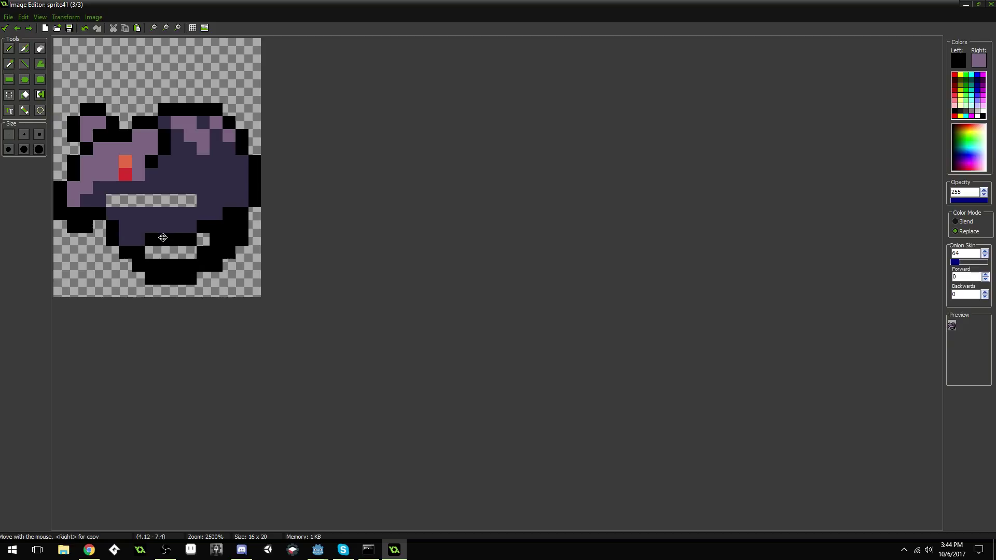
Step: Fill the transparent strip across the creature's body with the sampled dark purple using the pencil
{"action": "left_click", "coordinate": [9, 49]}
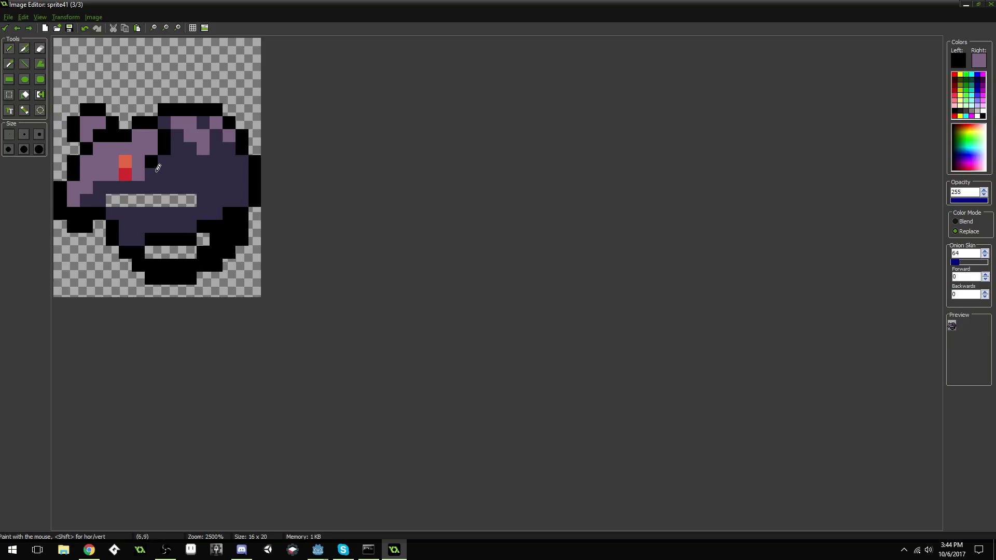
{"action": "left_click", "coordinate": [183, 200], "text": "ctrl"}
{"action": "left_click", "coordinate": [198, 202]}
{"action": "left_click", "coordinate": [218, 192], "text": "alt"}
{"action": "left_click_drag", "start_coordinate": [218, 193], "coordinate": [111, 197]}
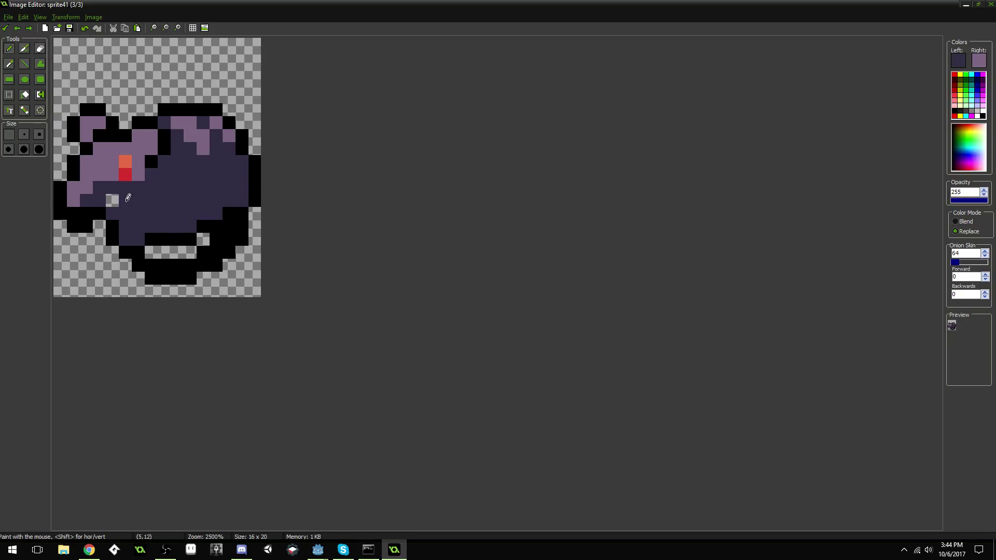
Step: Carve a transparent notch into the underside between the front and rear legs and outline its edges with black pixels
{"action": "left_click", "coordinate": [169, 223]}
{"action": "left_click", "coordinate": [164, 251], "text": "ctrl"}
{"action": "left_click_drag", "start_coordinate": [164, 240], "coordinate": [154, 240]}
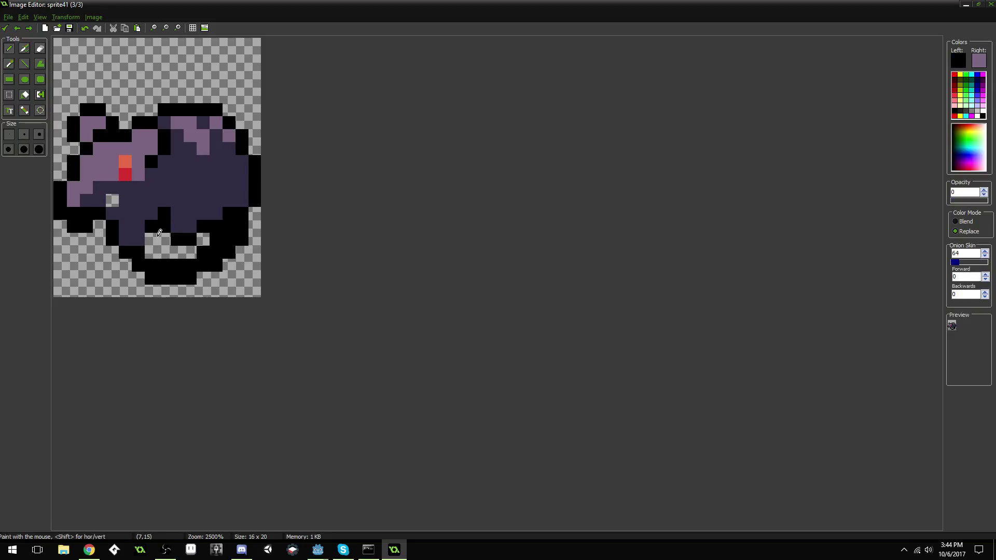
{"action": "left_click", "coordinate": [154, 224], "text": "ctrl"}
{"action": "left_click", "coordinate": [154, 238]}
{"action": "left_click", "coordinate": [178, 238], "text": "alt"}
{"action": "left_click", "coordinate": [169, 227]}
{"action": "left_click", "coordinate": [168, 213], "text": "ctrl"}
{"action": "left_click", "coordinate": [174, 227]}
{"action": "scroll", "coordinate": [230, 204], "scroll_direction": "down", "scroll_amount": 1}
{"action": "scroll", "coordinate": [206, 235], "scroll_direction": "up", "scroll_amount": 2}
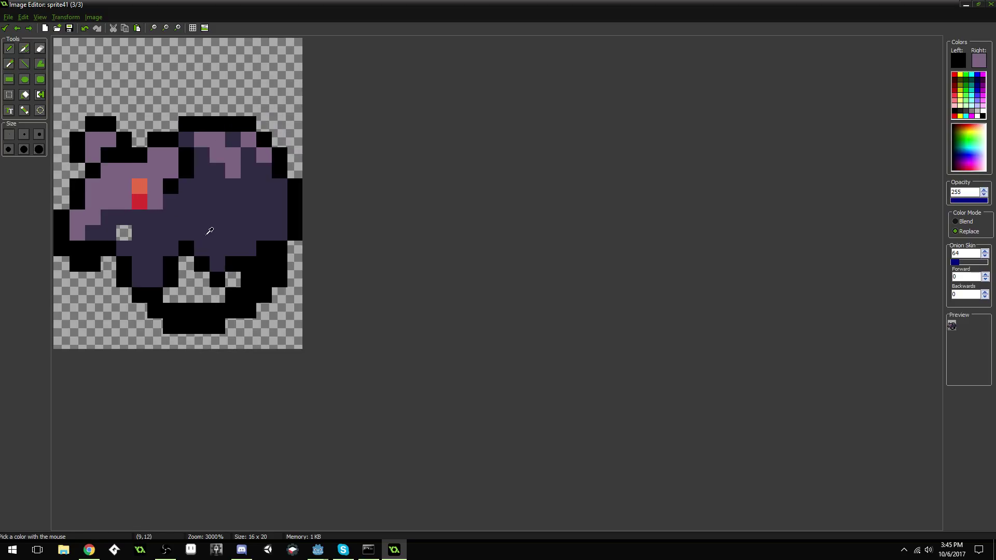
Step: Erase the front leg's thick inner outline and redraw it in black so the leg tapers
{"action": "left_click", "coordinate": [180, 277], "text": "ctrl"}
{"action": "left_click_drag", "start_coordinate": [174, 267], "coordinate": [154, 294]}
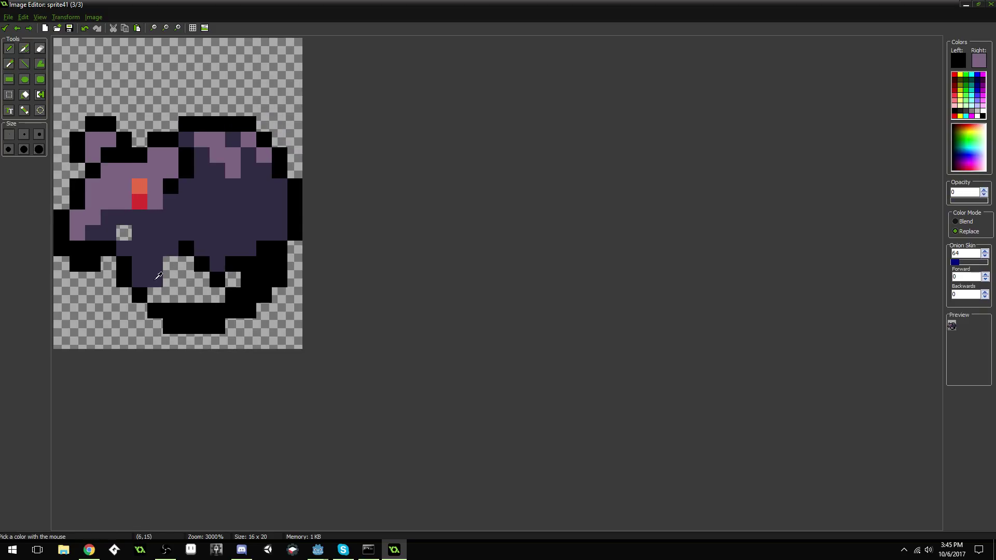
{"action": "left_click", "coordinate": [151, 285], "text": "ctrl"}
{"action": "left_click", "coordinate": [147, 291], "text": "ctrl"}
{"action": "left_click", "coordinate": [154, 279]}
{"action": "left_click", "coordinate": [171, 264]}
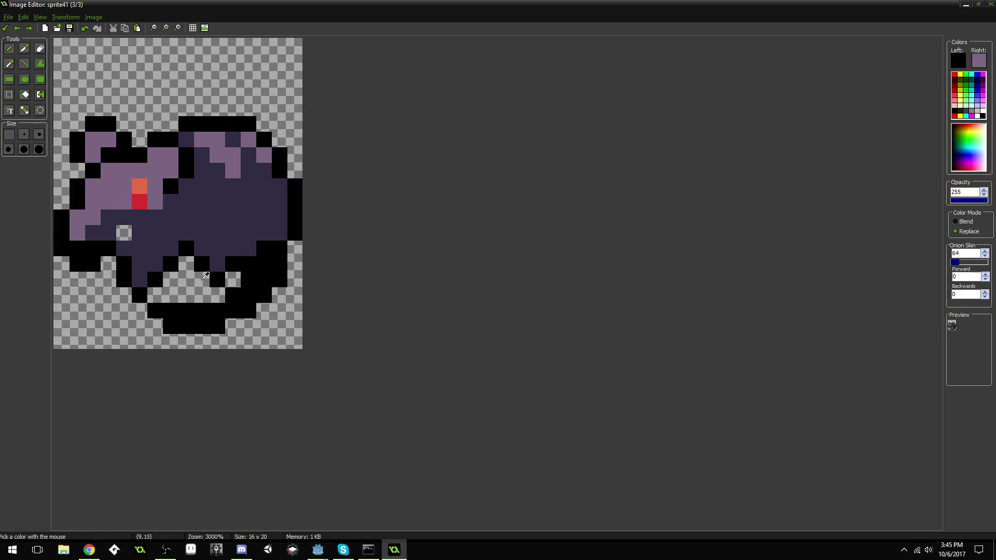
{"action": "scroll", "coordinate": [198, 271], "scroll_direction": "down", "scroll_amount": 1}
{"action": "scroll", "coordinate": [198, 271], "scroll_direction": "up", "scroll_amount": 1}
Step: Fill the remaining body hole with dark purple and flatten the belly edge between the legs with a continuous black outline
{"action": "left_click", "coordinate": [148, 237], "text": "alt"}
{"action": "left_click", "coordinate": [123, 232]}
{"action": "left_click", "coordinate": [200, 262], "text": "alt"}
{"action": "left_click", "coordinate": [201, 278]}
{"action": "left_click", "coordinate": [196, 238], "text": "alt"}
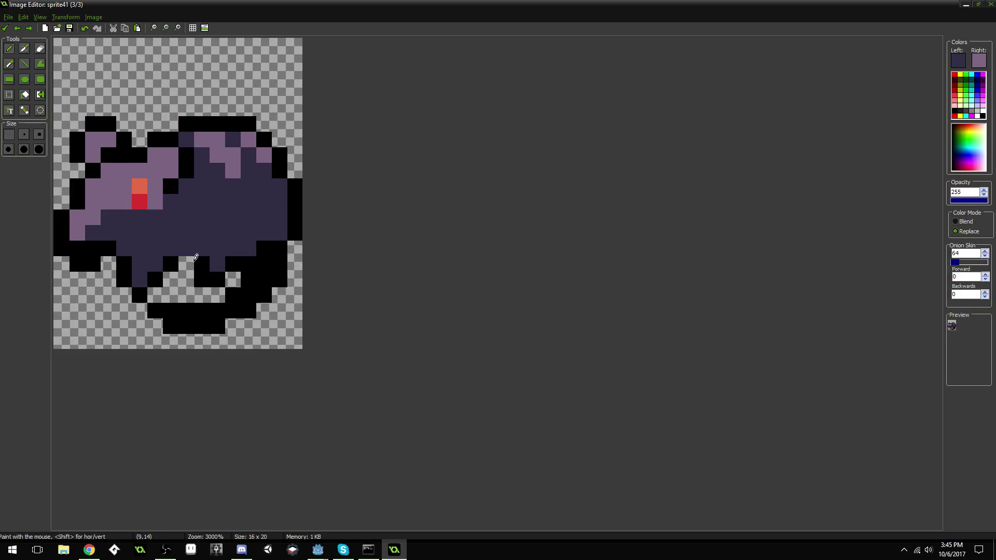
{"action": "left_click", "coordinate": [185, 263]}
{"action": "left_click", "coordinate": [206, 262], "text": "alt"}
{"action": "left_click", "coordinate": [186, 263]}
{"action": "scroll", "coordinate": [215, 242], "scroll_direction": "down", "scroll_amount": 3}
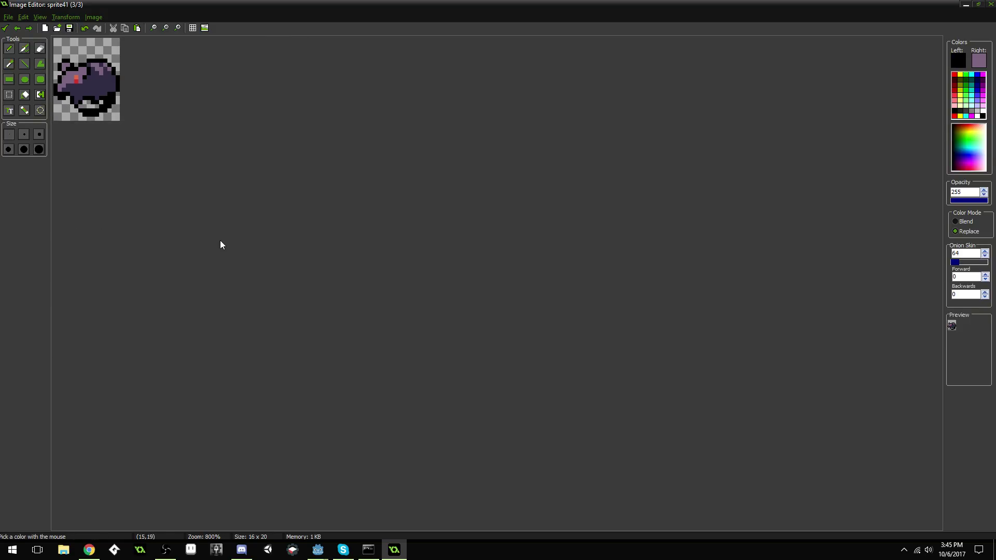
Step: Erase the extra black pixels hanging below the creature's head
{"action": "scroll", "coordinate": [222, 247], "scroll_direction": "up", "scroll_amount": 3}
{"action": "left_click", "coordinate": [90, 260], "text": "alt"}
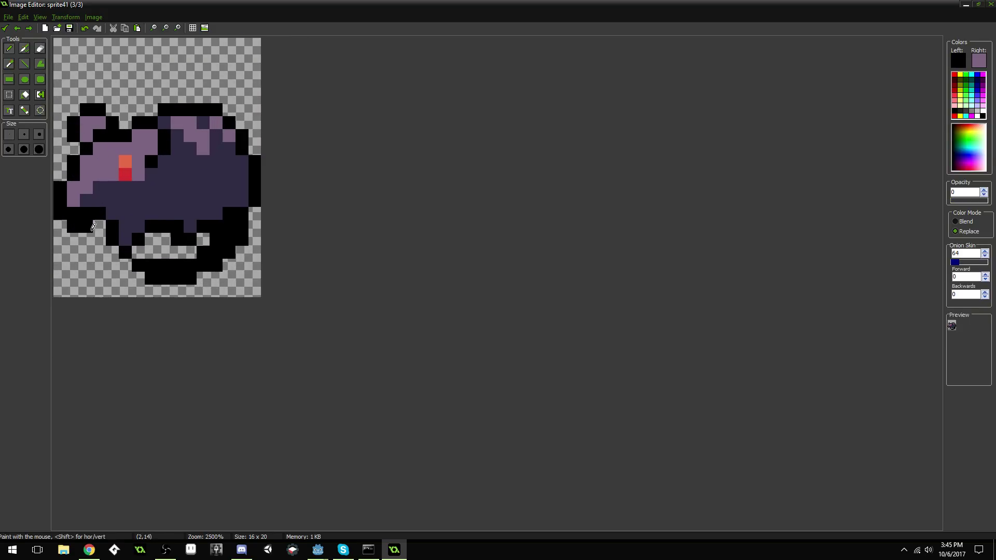
{"action": "left_click_drag", "start_coordinate": [87, 226], "coordinate": [58, 224]}
{"action": "scroll", "coordinate": [135, 202], "scroll_direction": "down", "scroll_amount": 3}
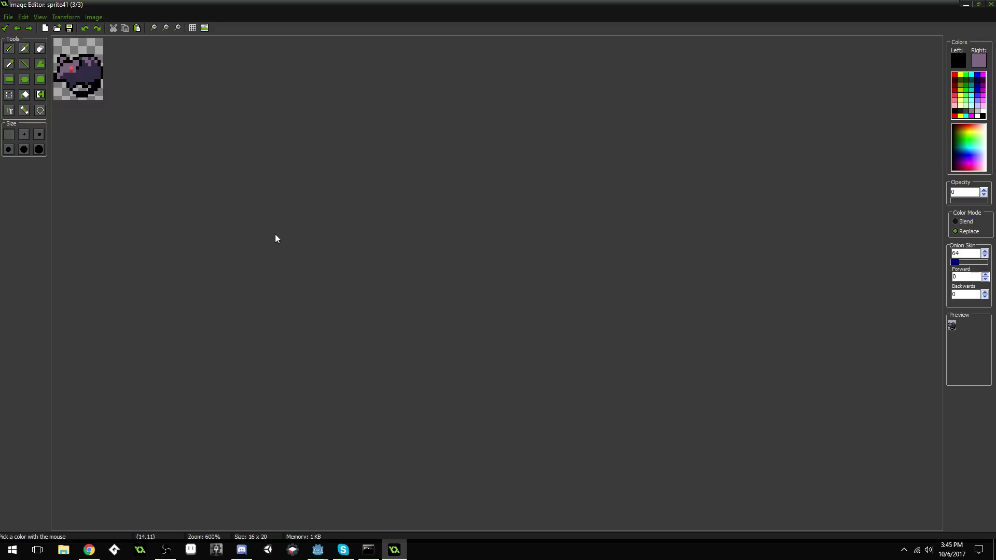
{"action": "scroll", "coordinate": [275, 234], "scroll_direction": "up", "scroll_amount": 2}
{"action": "scroll", "coordinate": [257, 246], "scroll_direction": "up", "scroll_amount": 2}
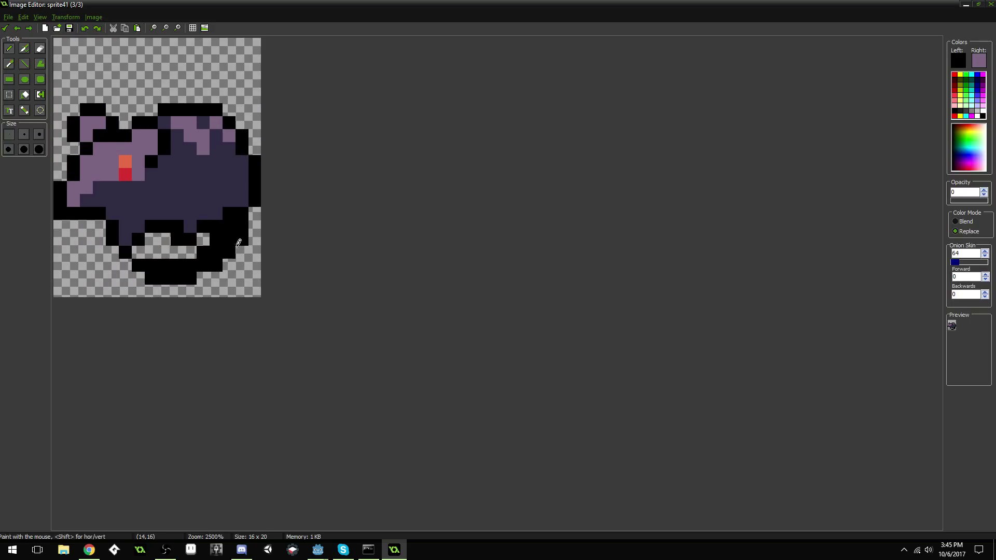
Step: Erase the thick black mass beneath the creature's belly and hindquarters
{"action": "mouse_move", "coordinate": [242, 228]}
{"action": "left_mouse_down"}
{"action": "mouse_move", "coordinate": [207, 261]}
{"action": "mouse_move", "coordinate": [162, 281]}
{"action": "mouse_move", "coordinate": [153, 258]}
{"action": "left_mouse_up"}
{"action": "left_click", "coordinate": [164, 265]}
{"action": "left_click", "coordinate": [216, 265]}
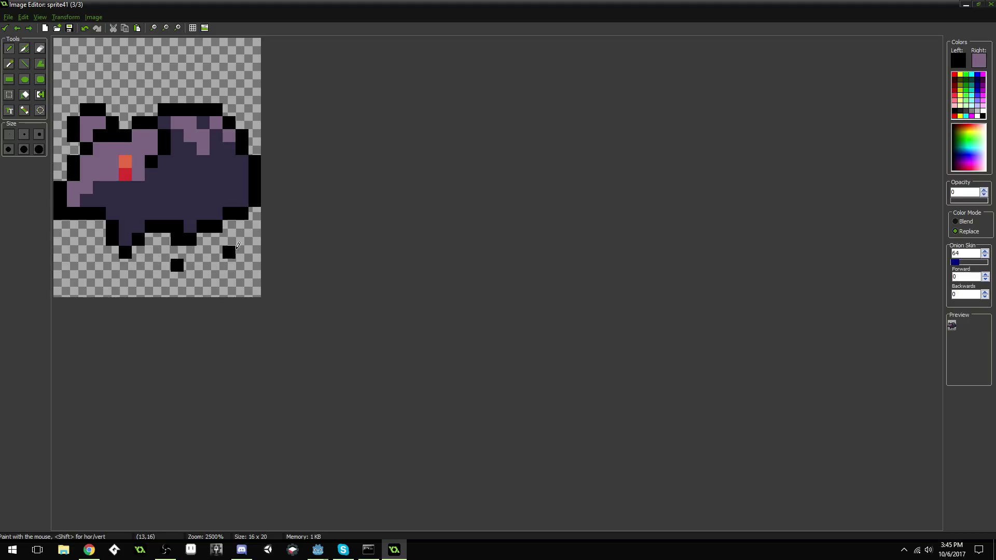
{"action": "left_click", "coordinate": [178, 268]}
Step: Redraw the rear leg with a black outline and fill its inside with dark purple
{"action": "left_click", "coordinate": [230, 210], "text": "ctrl"}
{"action": "mouse_move", "coordinate": [241, 226]}
{"action": "left_mouse_down"}
{"action": "mouse_move", "coordinate": [203, 239]}
{"action": "mouse_move", "coordinate": [214, 225]}
{"action": "left_mouse_up"}
{"action": "left_click", "coordinate": [200, 216], "text": "ctrl"}
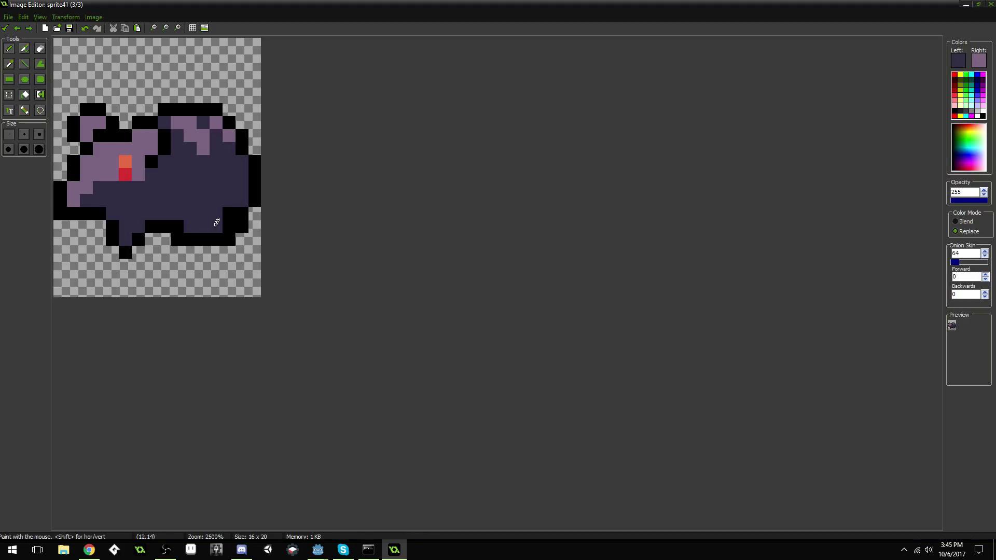
{"action": "key", "text": "ctrl"}
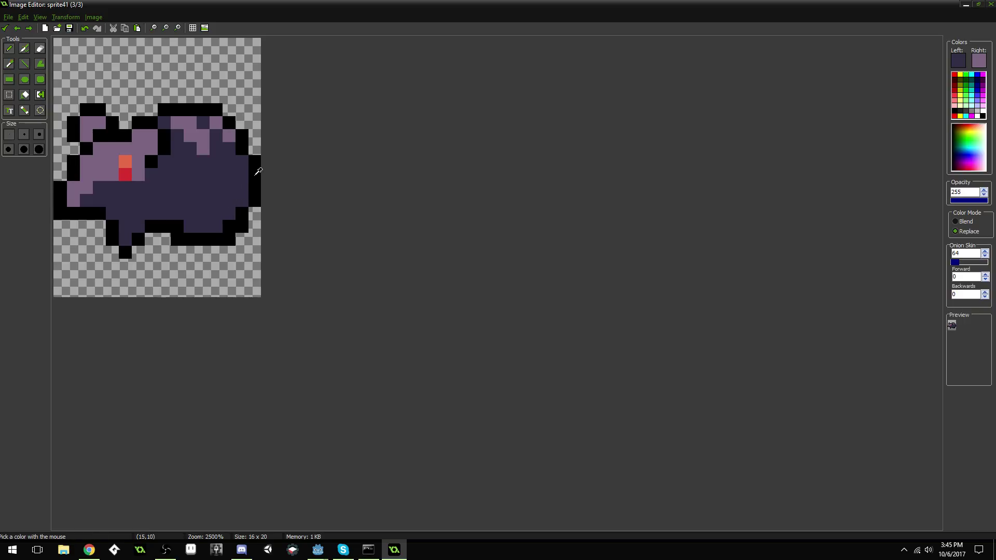
Step: Lengthen the rear leg by one pixel row with a black outline and a dark purple fill
{"action": "left_click", "coordinate": [185, 242], "text": "ctrl"}
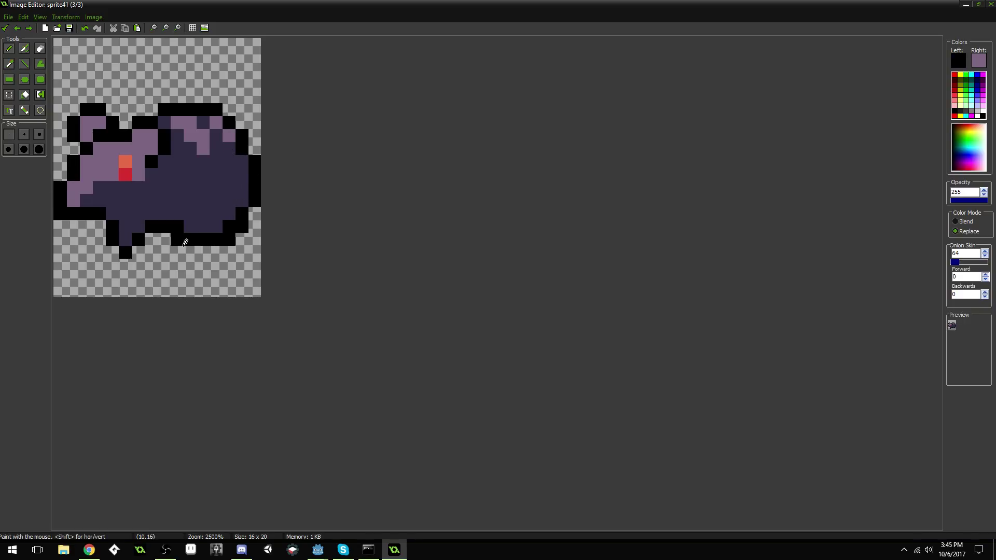
{"action": "left_click_drag", "start_coordinate": [185, 242], "coordinate": [231, 244]}
{"action": "left_click", "coordinate": [244, 236]}
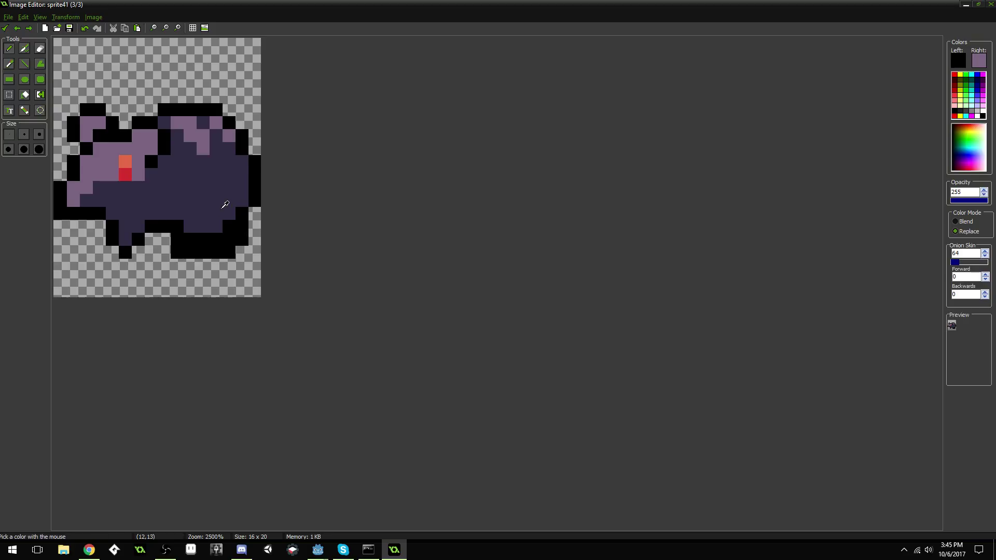
{"action": "left_click", "coordinate": [213, 228], "text": "ctrl"}
{"action": "left_click", "coordinate": [212, 234]}
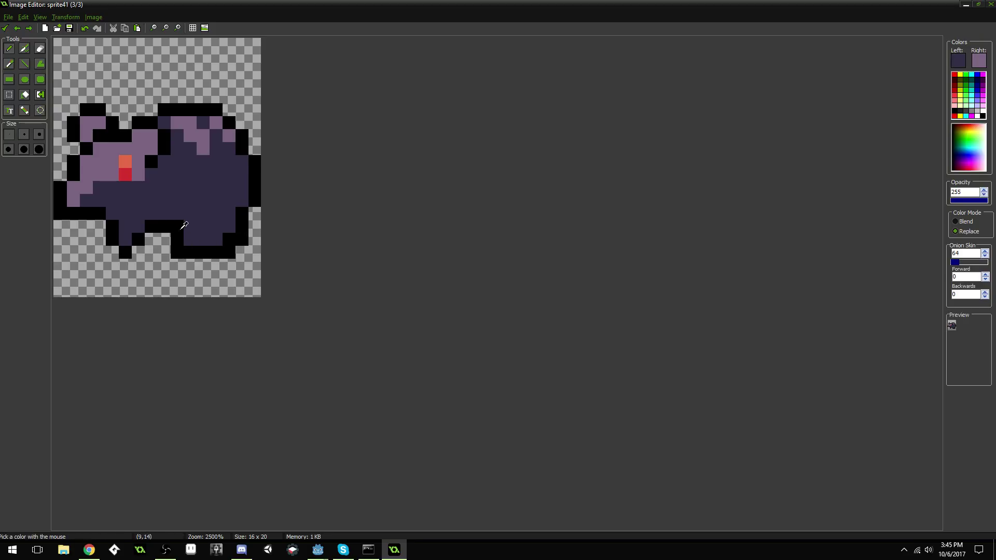
{"action": "left_click", "coordinate": [181, 227], "text": "ctrl"}
{"action": "left_click", "coordinate": [191, 228]}
{"action": "scroll", "coordinate": [241, 192], "scroll_direction": "down", "scroll_amount": 4}
{"action": "scroll", "coordinate": [241, 195], "scroll_direction": "up", "scroll_amount": 4}
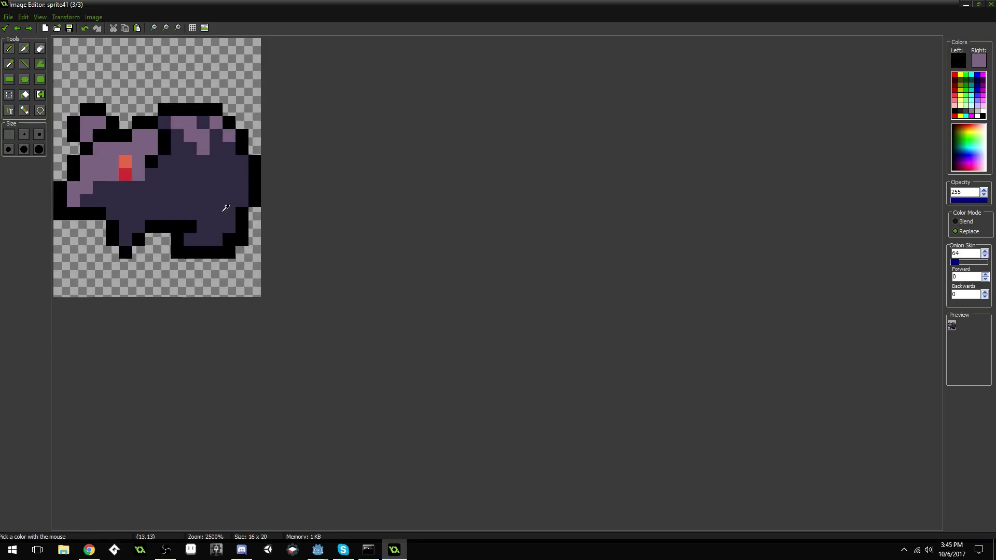
{"action": "scroll", "coordinate": [272, 240], "scroll_direction": "down", "scroll_amount": 4}
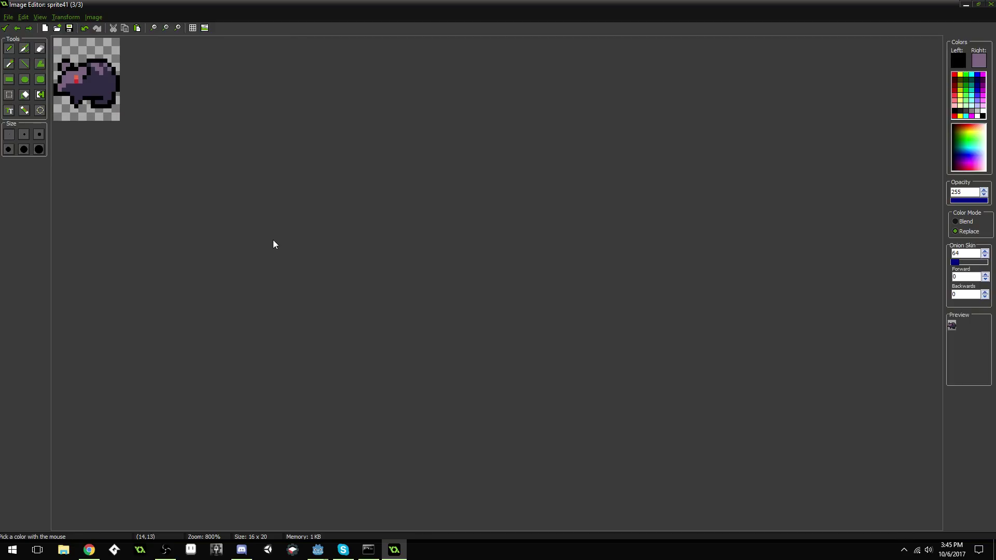
{"action": "scroll", "coordinate": [270, 239], "scroll_direction": "up", "scroll_amount": 4}
{"action": "key", "text": "ctrl+z"}
{"action": "key", "text": "ctrl+z"}
{"action": "key", "text": "ctrl+y"}
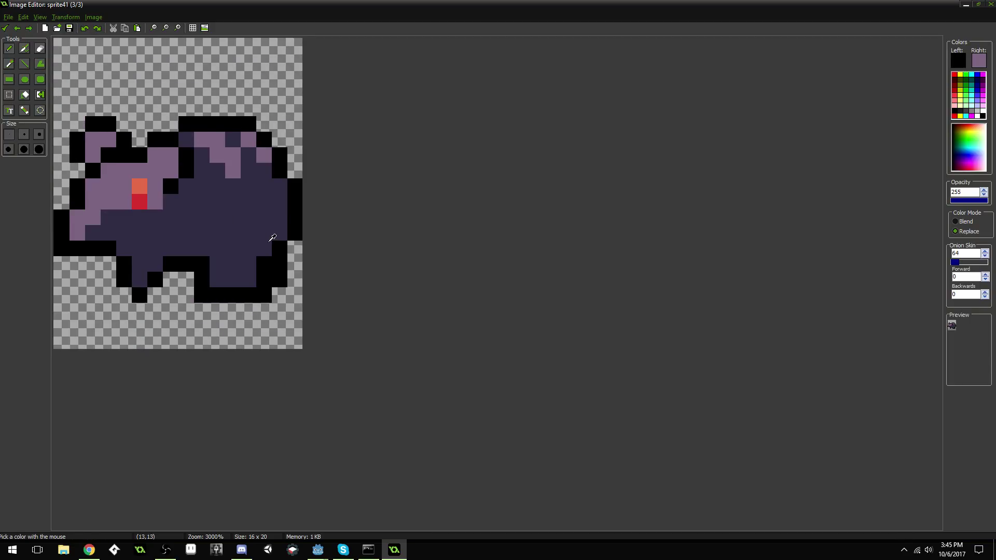
Step: Erase the rear foot's outer outline and redraw it narrower in black so the leg tapers to a two-pixel base
{"action": "left_click", "coordinate": [212, 316], "text": "ctrl"}
{"action": "mouse_move", "coordinate": [211, 298]}
{"action": "left_mouse_down"}
{"action": "mouse_move", "coordinate": [204, 277]}
{"action": "mouse_move", "coordinate": [274, 305]}
{"action": "mouse_move", "coordinate": [266, 291]}
{"action": "mouse_move", "coordinate": [283, 277]}
{"action": "left_mouse_up"}
{"action": "left_click", "coordinate": [242, 294], "text": "ctrl"}
{"action": "left_click", "coordinate": [218, 282]}
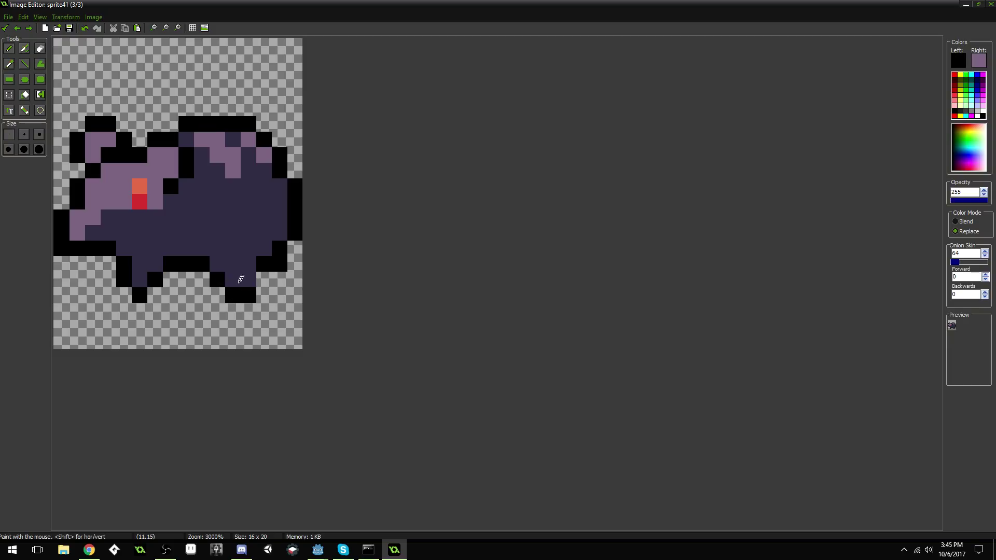
{"action": "left_click", "coordinate": [262, 281]}
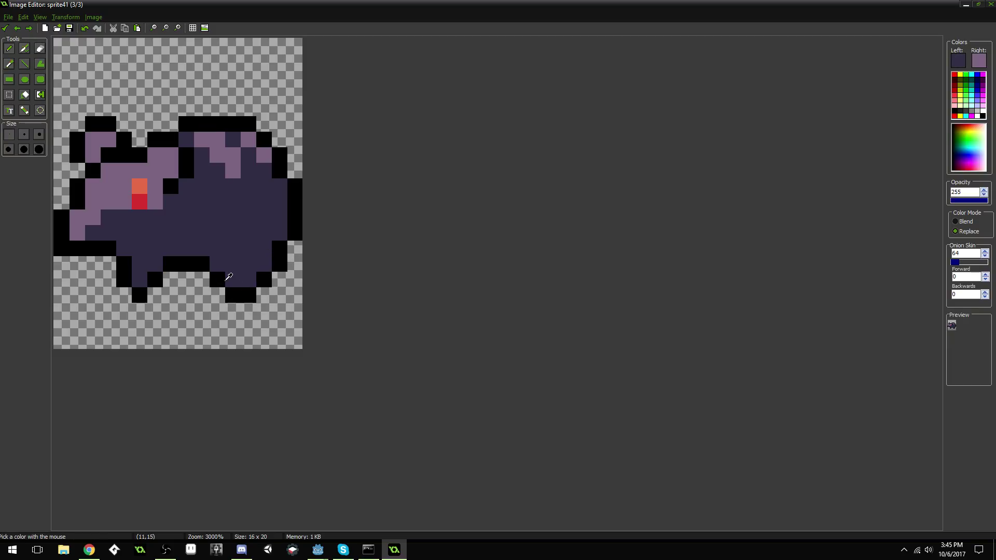
{"action": "scroll", "coordinate": [262, 250], "scroll_direction": "down", "scroll_amount": 3}
{"action": "scroll", "coordinate": [259, 248], "scroll_direction": "down", "scroll_amount": 2}
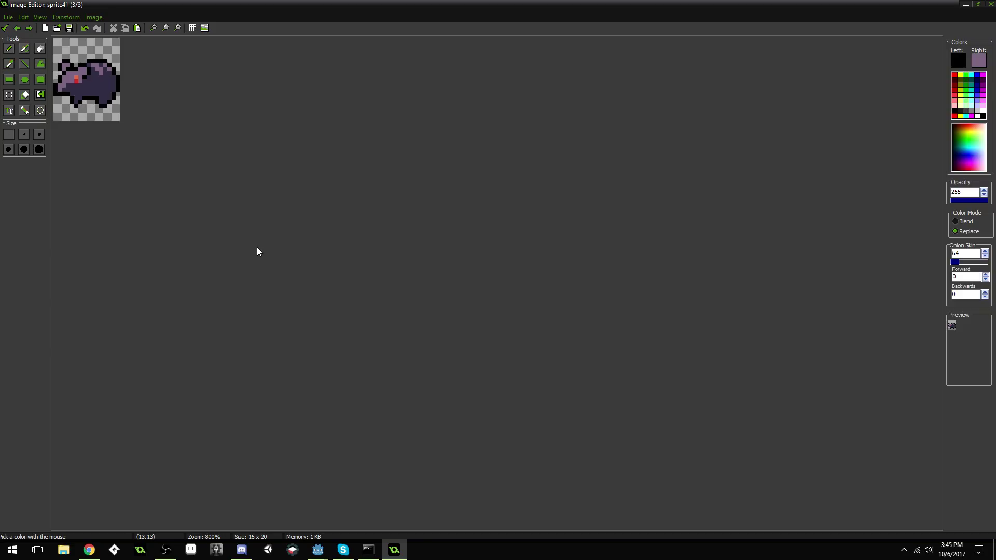
Step: Widen the black base of the front foot to two pixels
{"action": "scroll", "coordinate": [256, 247], "scroll_direction": "up", "scroll_amount": 5}
{"action": "key", "text": "ctrl"}
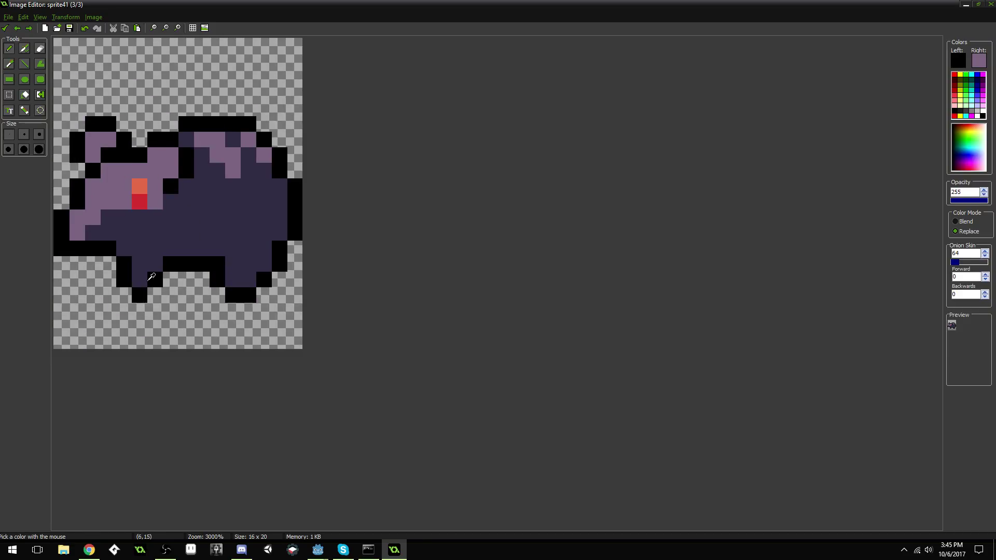
{"action": "left_click", "coordinate": [153, 293]}
{"action": "left_click", "coordinate": [92, 262]}
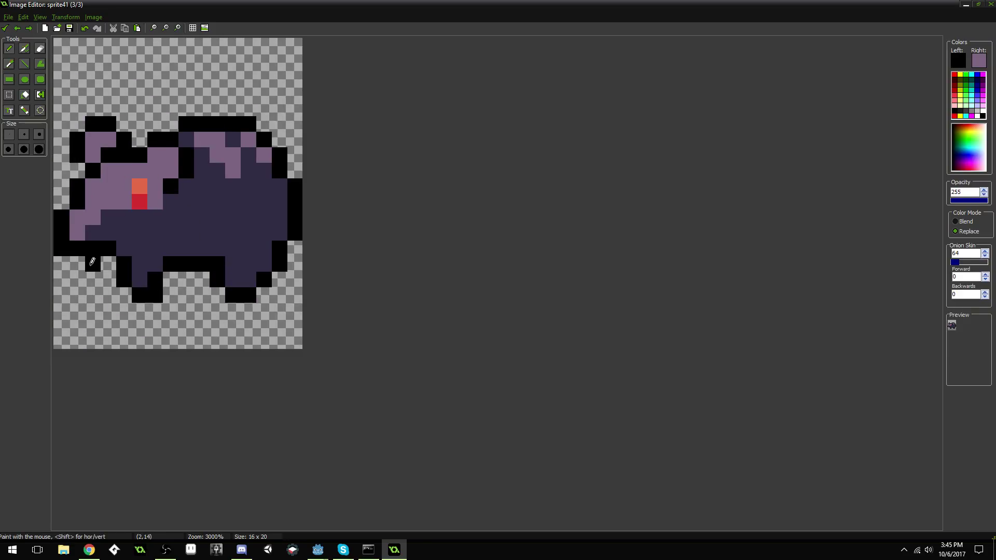
{"action": "scroll", "coordinate": [189, 254], "scroll_direction": "down", "scroll_amount": 5}
{"action": "scroll", "coordinate": [189, 254], "scroll_direction": "up", "scroll_amount": 4}
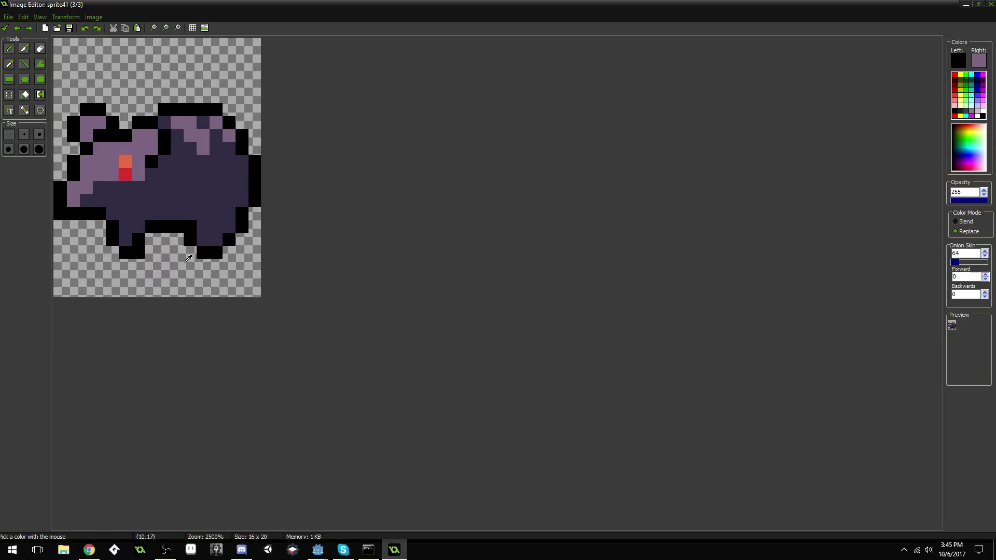
Step: Shorten both legs by erasing their lower rows and redrawing the black foot outlines one pixel row higher
{"action": "left_click", "coordinate": [167, 268], "text": "ctrl"}
{"action": "mouse_move", "coordinate": [139, 239]}
{"action": "left_mouse_down"}
{"action": "mouse_move", "coordinate": [114, 241]}
{"action": "mouse_move", "coordinate": [152, 250]}
{"action": "mouse_move", "coordinate": [140, 256]}
{"action": "mouse_move", "coordinate": [196, 250]}
{"action": "mouse_move", "coordinate": [173, 238]}
{"action": "left_mouse_up"}
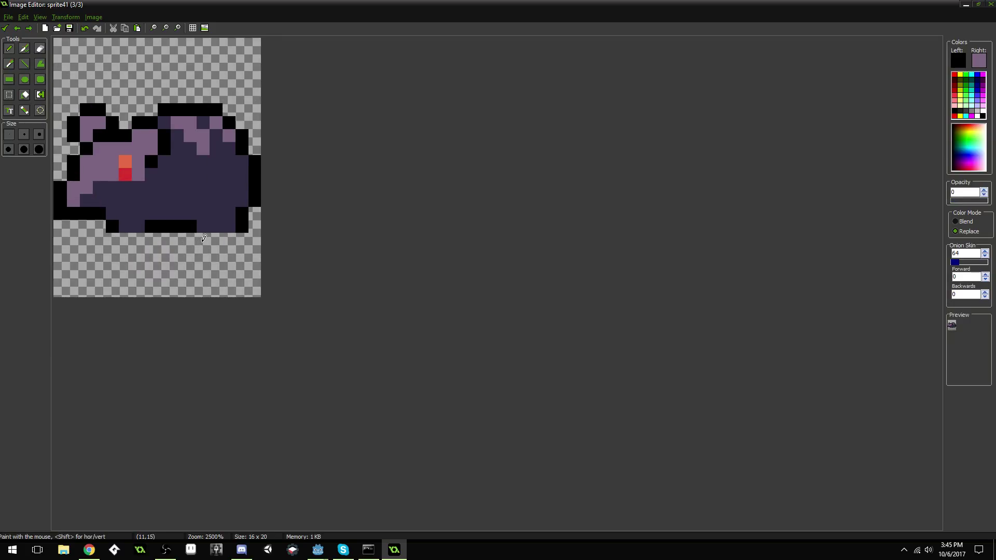
{"action": "left_click", "coordinate": [245, 223], "text": "ctrl"}
{"action": "left_click_drag", "start_coordinate": [229, 237], "coordinate": [199, 233]}
{"action": "left_click_drag", "start_coordinate": [138, 236], "coordinate": [122, 237]}
{"action": "scroll", "coordinate": [235, 217], "scroll_direction": "down", "scroll_amount": 5}
{"action": "scroll", "coordinate": [195, 223], "scroll_direction": "up", "scroll_amount": 6}
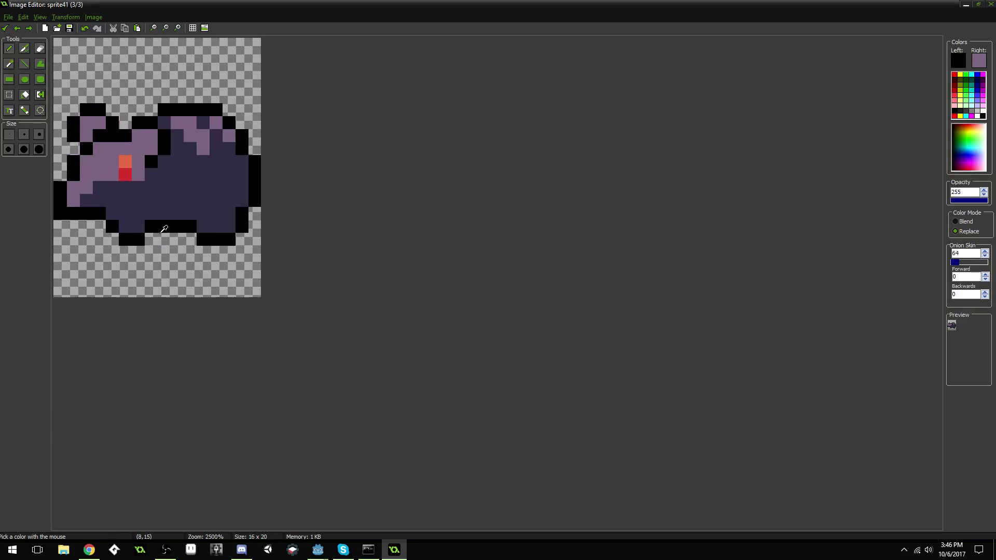
Step: Widen the rear leg toward the front by two pixels, extending its black base and filling it with dark purple
{"action": "mouse_move", "coordinate": [230, 278]}
{"action": "left_mouse_down"}
{"action": "mouse_move", "coordinate": [257, 261]}
{"action": "mouse_move", "coordinate": [209, 265]}
{"action": "left_mouse_up"}
{"action": "left_click", "coordinate": [242, 262], "text": "ctrl"}
{"action": "scroll", "coordinate": [260, 250], "scroll_direction": "down", "scroll_amount": 3}
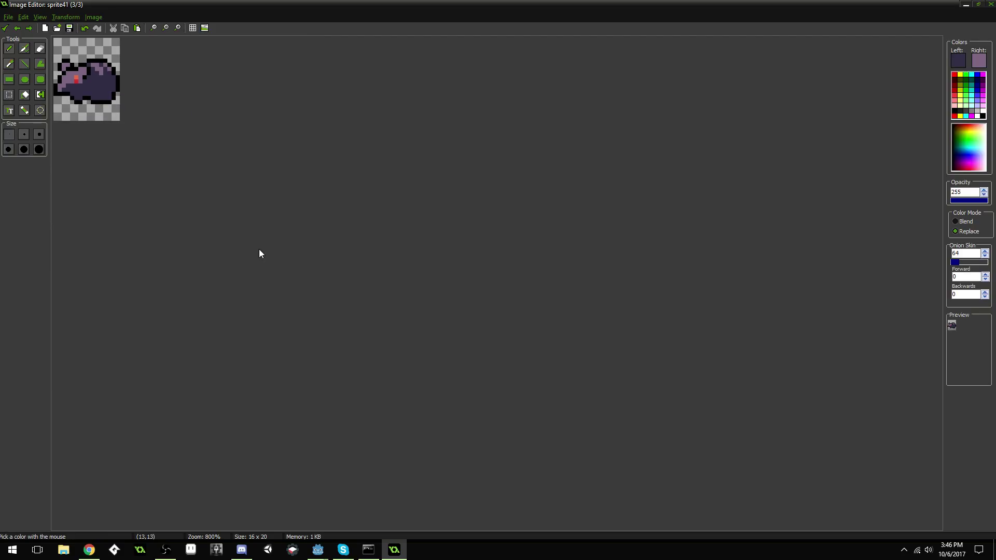
{"action": "scroll", "coordinate": [259, 249], "scroll_direction": "up", "scroll_amount": 3}
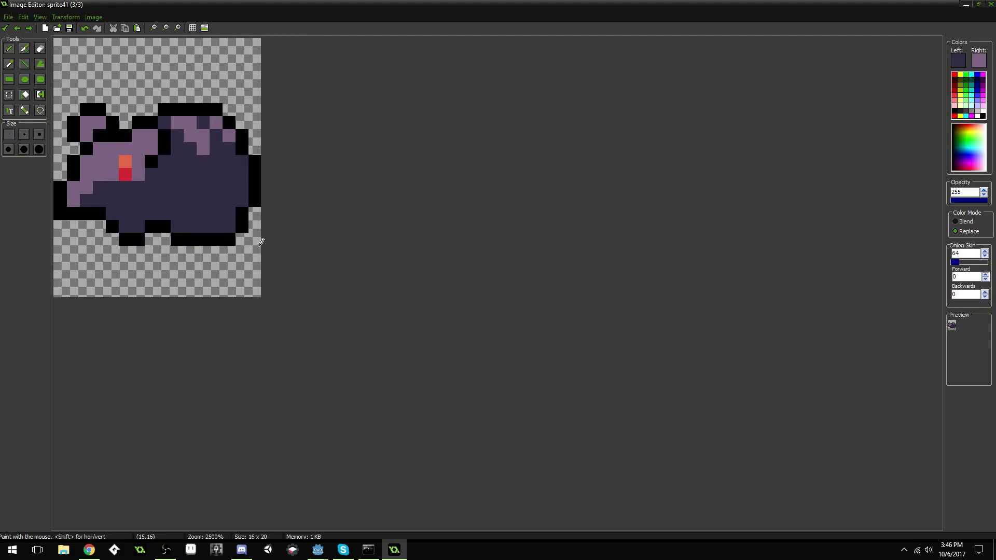
Step: Paint over the orange upper pixel of the eye with the face's light purple
{"action": "left_click", "coordinate": [139, 149], "text": "ctrl"}
{"action": "left_click", "coordinate": [125, 161]}
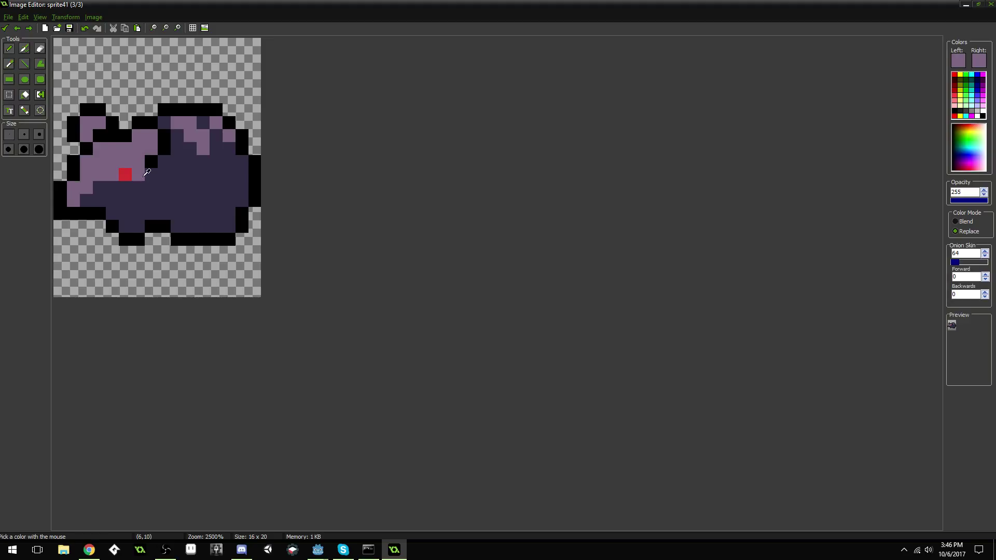
{"action": "scroll", "coordinate": [143, 181], "scroll_direction": "down", "scroll_amount": 3}
{"action": "scroll", "coordinate": [144, 182], "scroll_direction": "up", "scroll_amount": 3}
Step: Reshape the ear lower and farther forward with a black outline and light purple fill, erasing its old top and back pixels
{"action": "left_click", "coordinate": [79, 132], "text": "ctrl"}
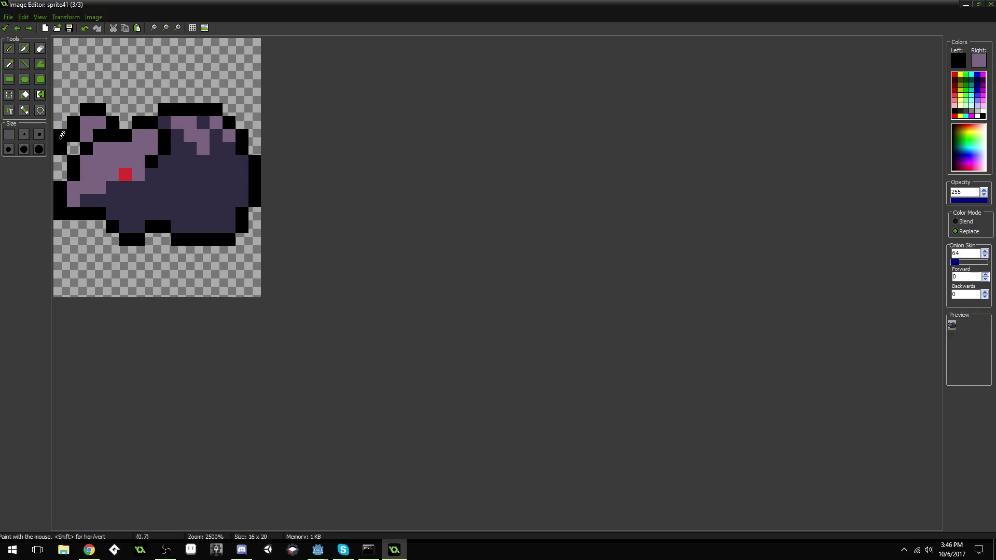
{"action": "left_click", "coordinate": [84, 125], "text": "ctrl"}
{"action": "left_click", "coordinate": [74, 149]}
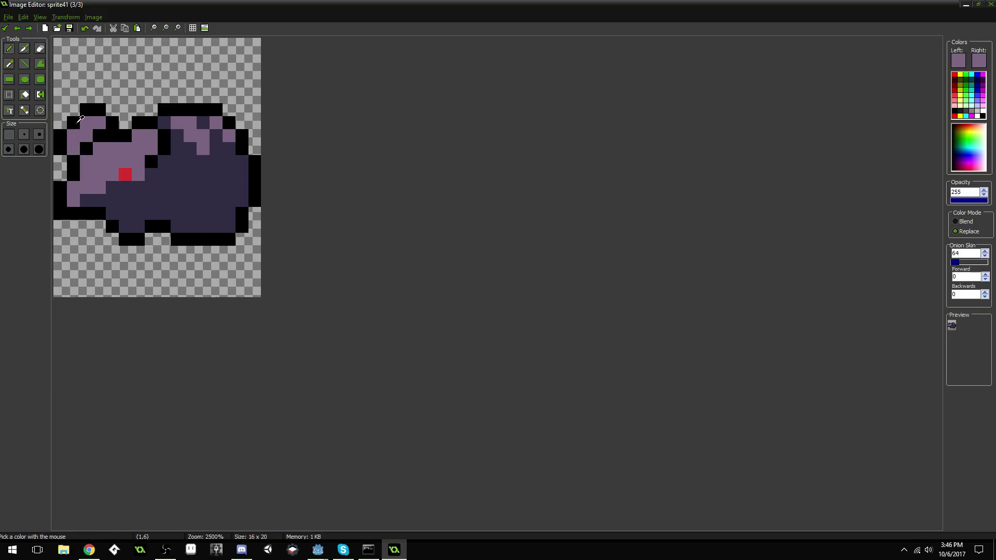
{"action": "left_click", "coordinate": [77, 123], "text": "ctrl"}
{"action": "left_click", "coordinate": [86, 122]}
{"action": "left_click", "coordinate": [121, 117], "text": "ctrl"}
{"action": "left_click", "coordinate": [114, 121]}
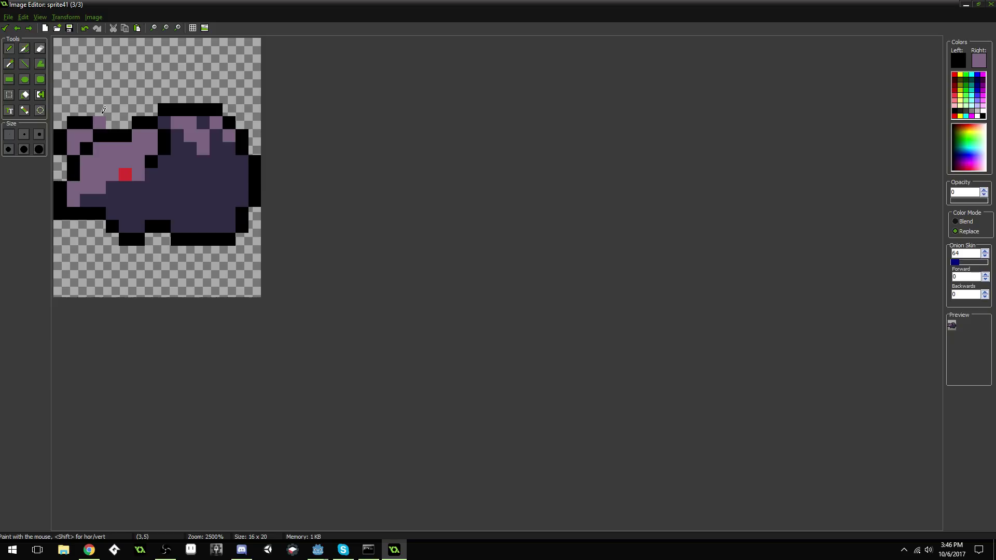
{"action": "left_click", "coordinate": [259, 171], "text": "ctrl"}
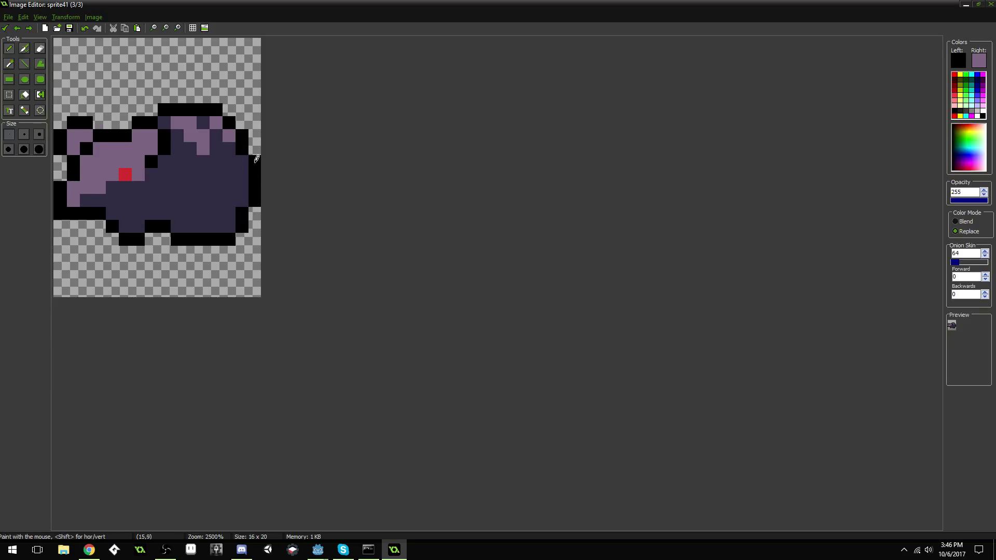
Step: Draw a thick, curved black horn rising above the head and thicken the black outline along the upper back
{"action": "mouse_move", "coordinate": [126, 111]}
{"action": "left_mouse_down"}
{"action": "mouse_move", "coordinate": [98, 73]}
{"action": "mouse_move", "coordinate": [107, 64]}
{"action": "left_mouse_up"}
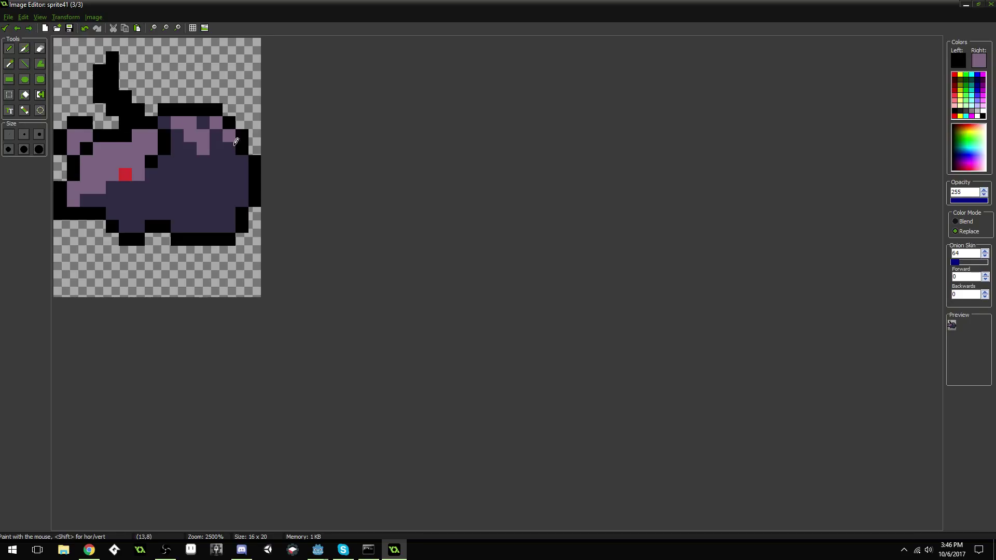
{"action": "left_click_drag", "start_coordinate": [257, 147], "coordinate": [245, 166]}
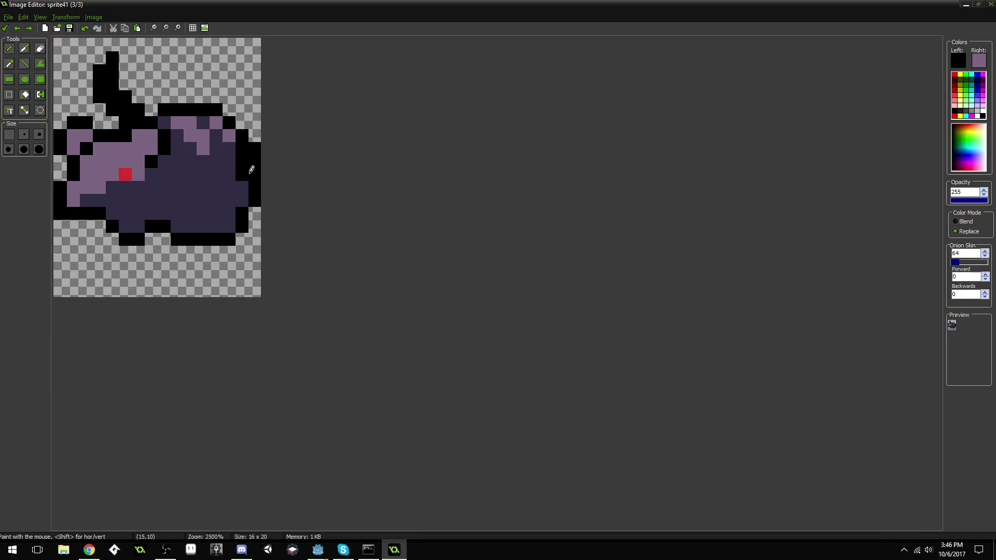
{"action": "scroll", "coordinate": [253, 145], "scroll_direction": "down", "scroll_amount": 5}
{"action": "scroll", "coordinate": [249, 166], "scroll_direction": "up", "scroll_amount": 3}
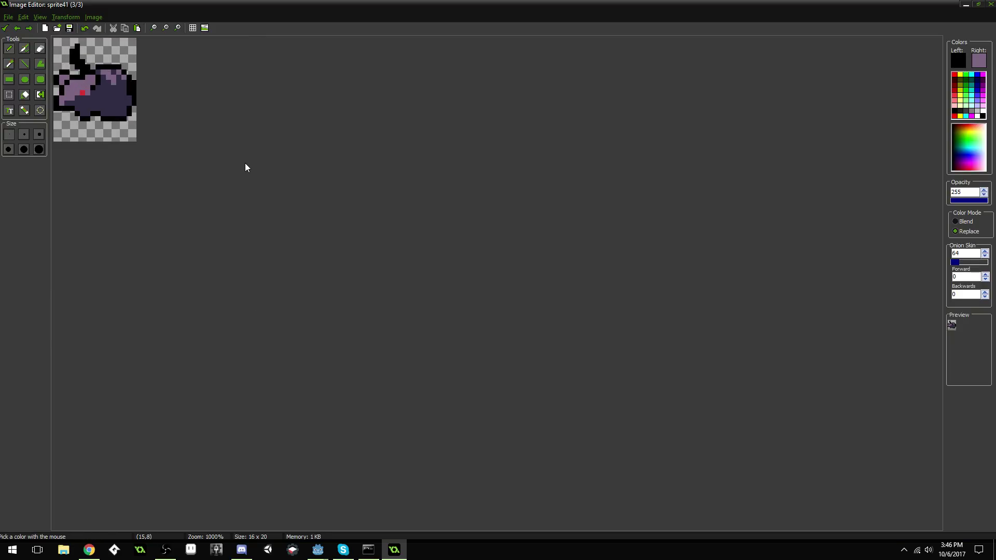
Step: Extend the black outline down the rear edge and under the hind leg, restoring dark purple inside the back and erasing excess black at its upper corner
{"action": "left_click_drag", "start_coordinate": [258, 208], "coordinate": [258, 218]}
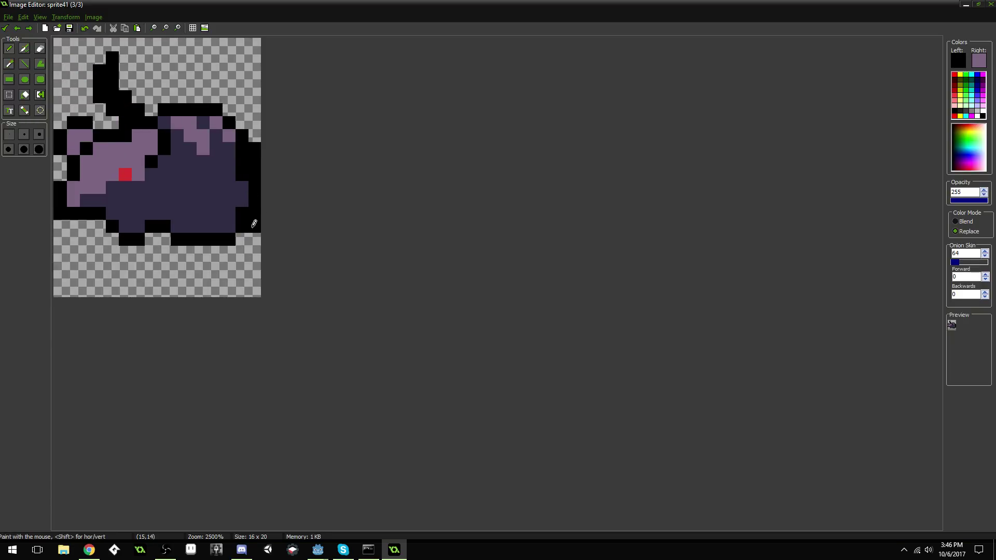
{"action": "left_click", "coordinate": [248, 183], "text": "ctrl"}
{"action": "left_click", "coordinate": [255, 133], "text": "ctrl"}
{"action": "scroll", "coordinate": [264, 149], "scroll_direction": "down", "scroll_amount": 3}
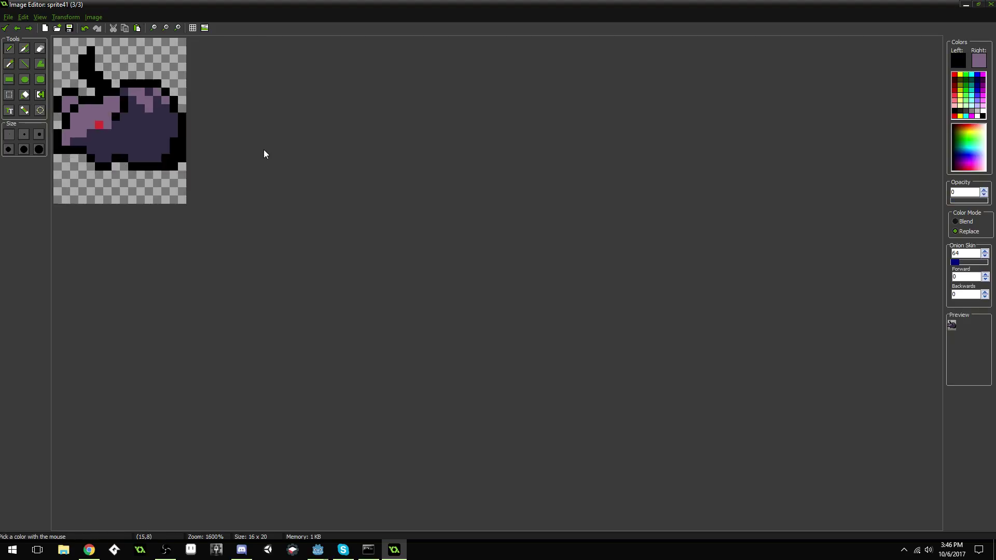
{"action": "scroll", "coordinate": [215, 185], "scroll_direction": "down", "scroll_amount": 1}
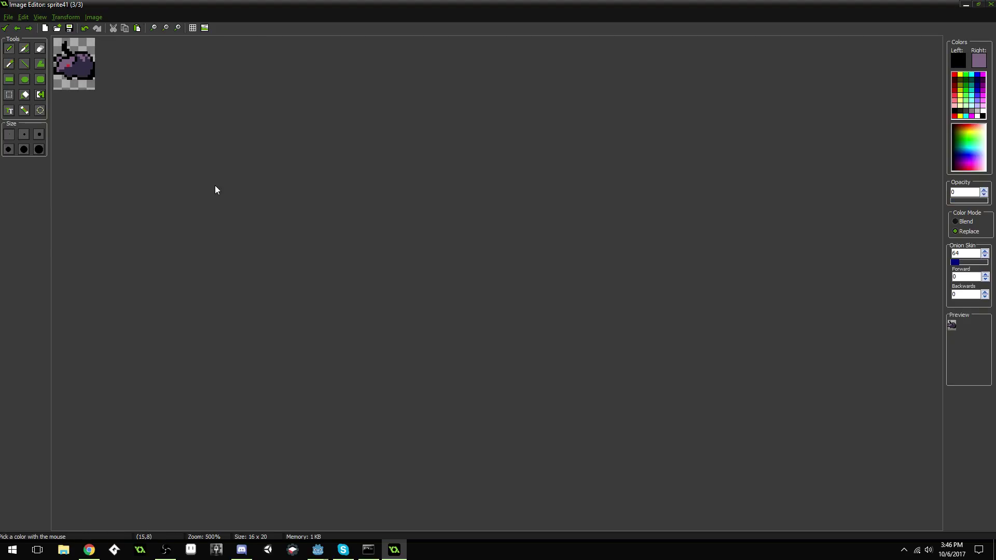
{"action": "scroll", "coordinate": [214, 185], "scroll_direction": "up", "scroll_amount": 5}
{"action": "scroll", "coordinate": [237, 207], "scroll_direction": "up", "scroll_amount": 1}
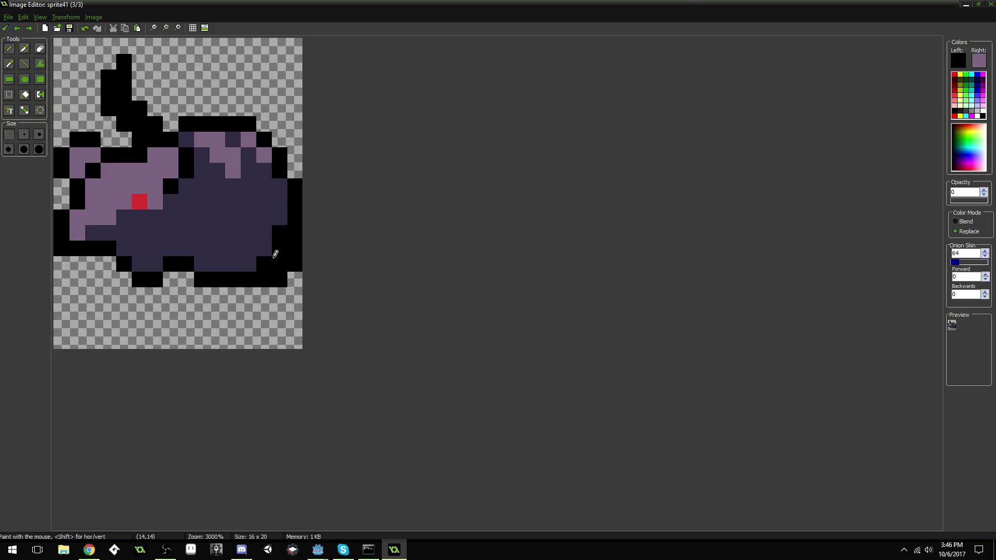
Step: Shade the face around and behind the eye with dark purple, restoring one light purple pixel above the eye's front side
{"action": "left_click", "coordinate": [204, 253], "text": "ctrl"}
{"action": "scroll", "coordinate": [211, 234], "scroll_direction": "down", "scroll_amount": 4}
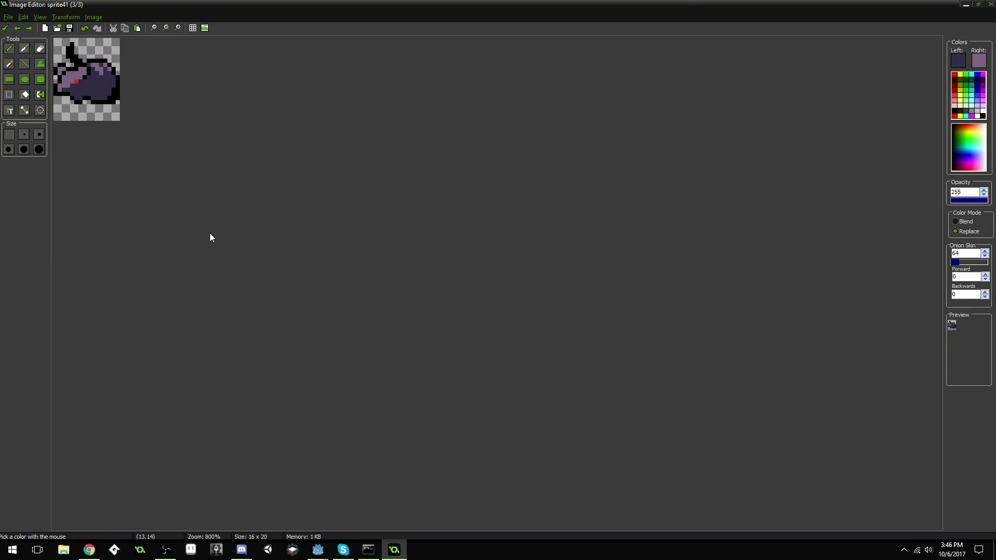
{"action": "scroll", "coordinate": [210, 232], "scroll_direction": "up", "scroll_amount": 4}
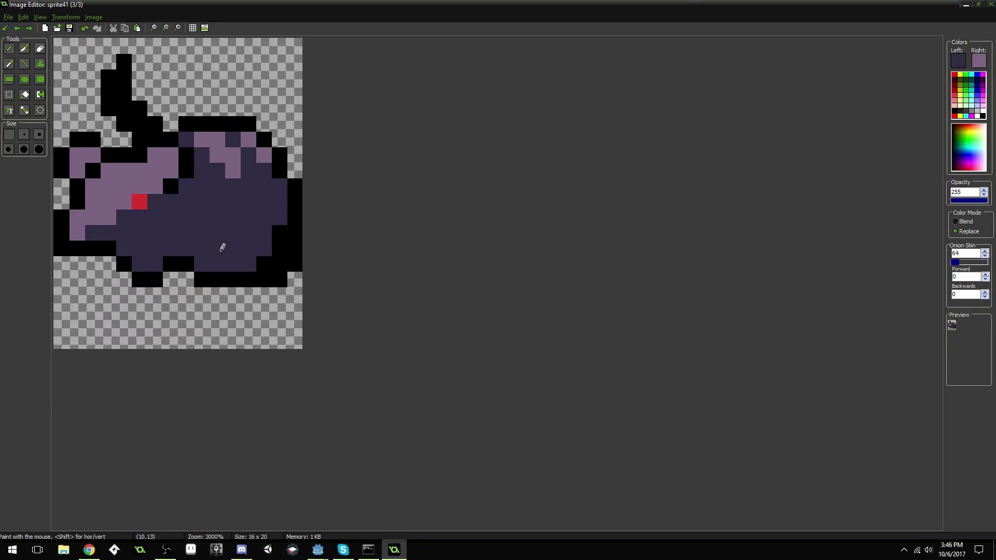
{"action": "mouse_move", "coordinate": [155, 186]}
{"action": "left_mouse_down"}
{"action": "mouse_move", "coordinate": [124, 183]}
{"action": "mouse_move", "coordinate": [111, 212]}
{"action": "left_mouse_up"}
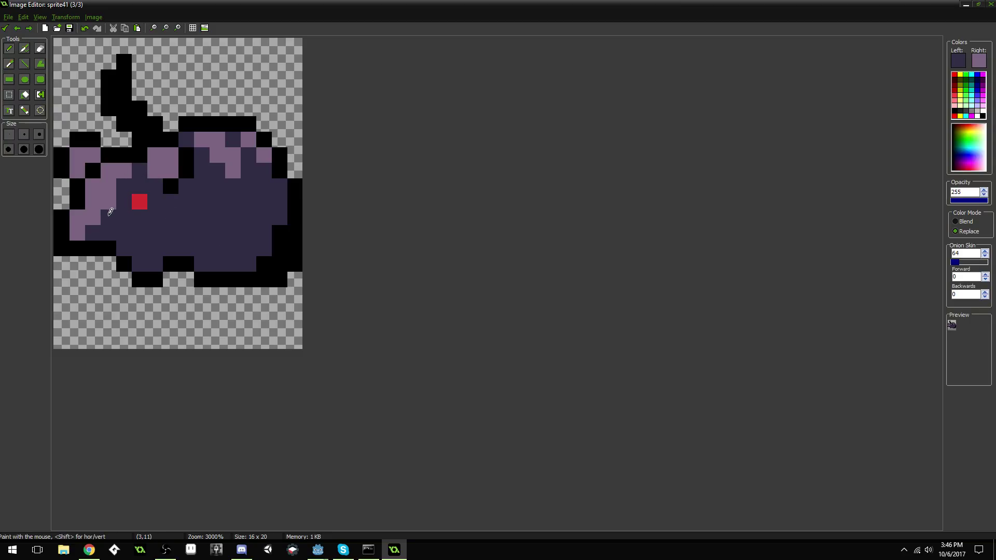
{"action": "left_click", "coordinate": [122, 175], "text": "ctrl"}
{"action": "left_click", "coordinate": [123, 184]}
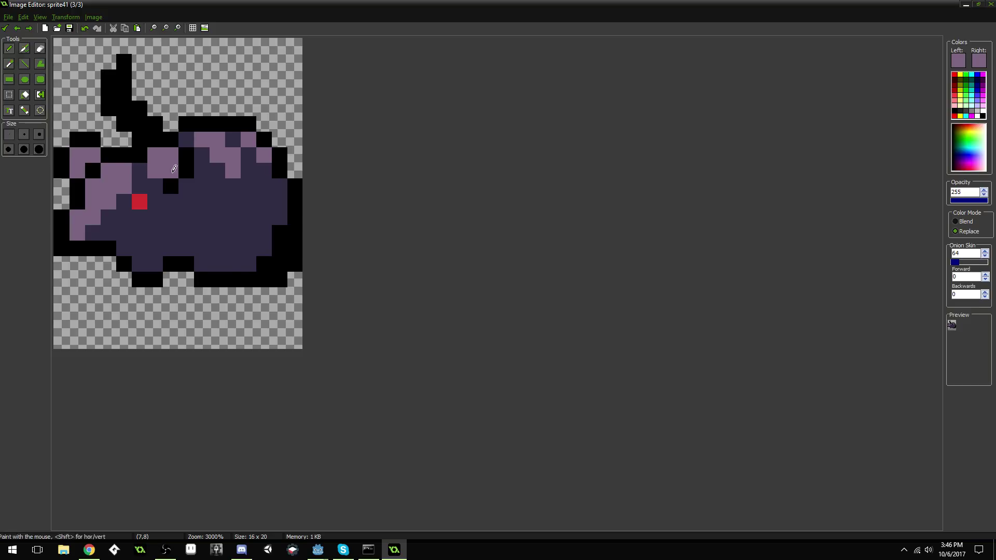
{"action": "scroll", "coordinate": [178, 180], "scroll_direction": "down", "scroll_amount": 4}
{"action": "scroll", "coordinate": [179, 184], "scroll_direction": "up", "scroll_amount": 2}
Step: Move the red eye one pixel forward and paint its old pixel dark purple
{"action": "left_click", "coordinate": [141, 201], "text": "ctrl"}
{"action": "left_click", "coordinate": [124, 202]}
{"action": "left_click", "coordinate": [155, 208], "text": "ctrl"}
{"action": "left_click", "coordinate": [139, 202]}
{"action": "scroll", "coordinate": [185, 198], "scroll_direction": "down", "scroll_amount": 2}
{"action": "scroll", "coordinate": [185, 198], "scroll_direction": "up", "scroll_amount": 2}
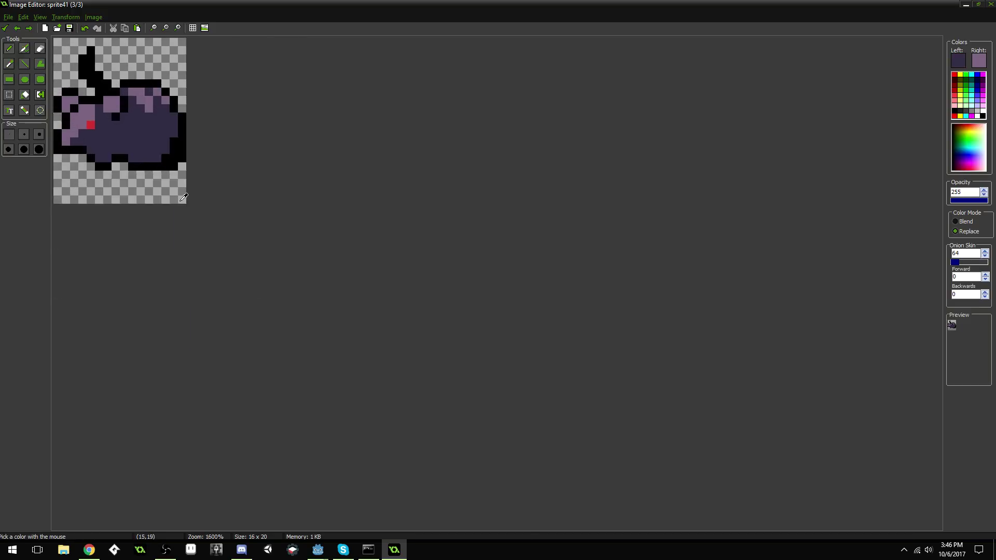
{"action": "scroll", "coordinate": [259, 227], "scroll_direction": "up", "scroll_amount": 1}
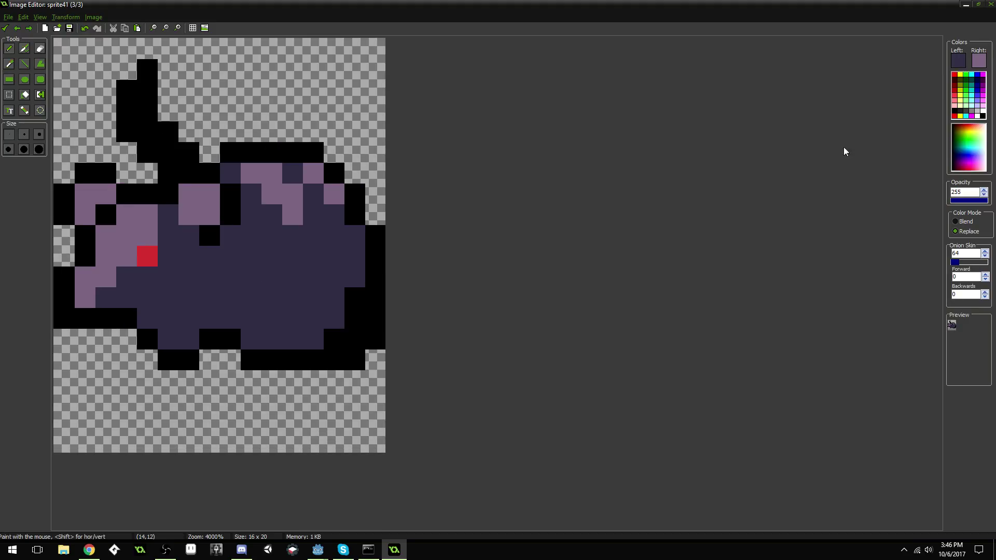
Step: Choose a dark brown drawing color and flood-fill the body's dark purple areas with it, including the separate pixels along the back
{"action": "left_click", "coordinate": [977, 58]}
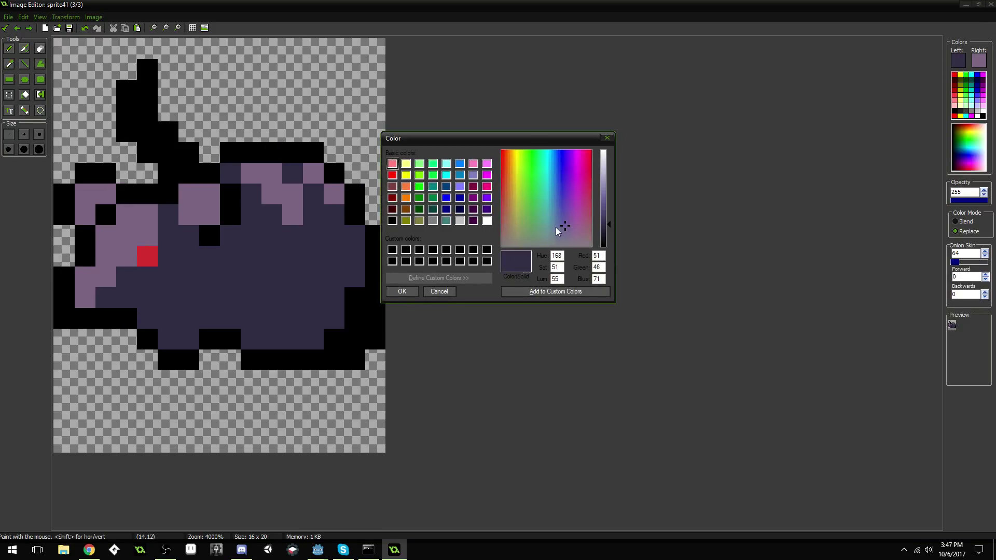
{"action": "left_click", "coordinate": [515, 234]}
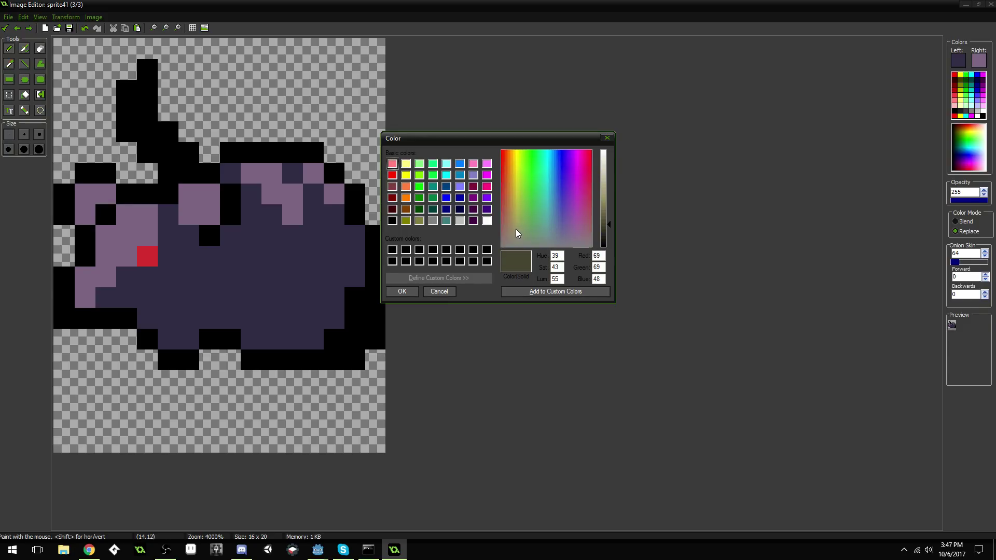
{"action": "left_click", "coordinate": [402, 291]}
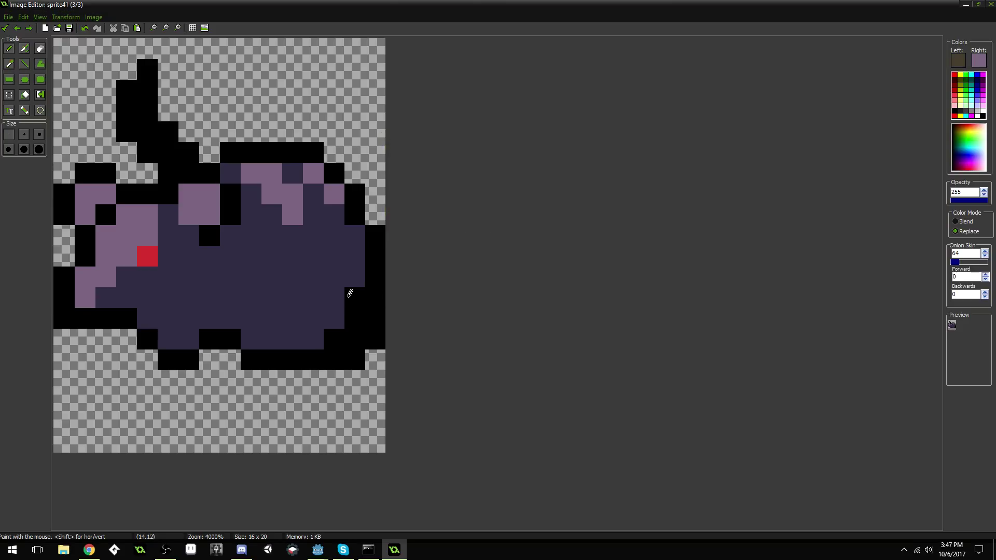
{"action": "key", "text": "f"}
{"action": "left_click", "coordinate": [302, 277]}
{"action": "left_click", "coordinate": [296, 173]}
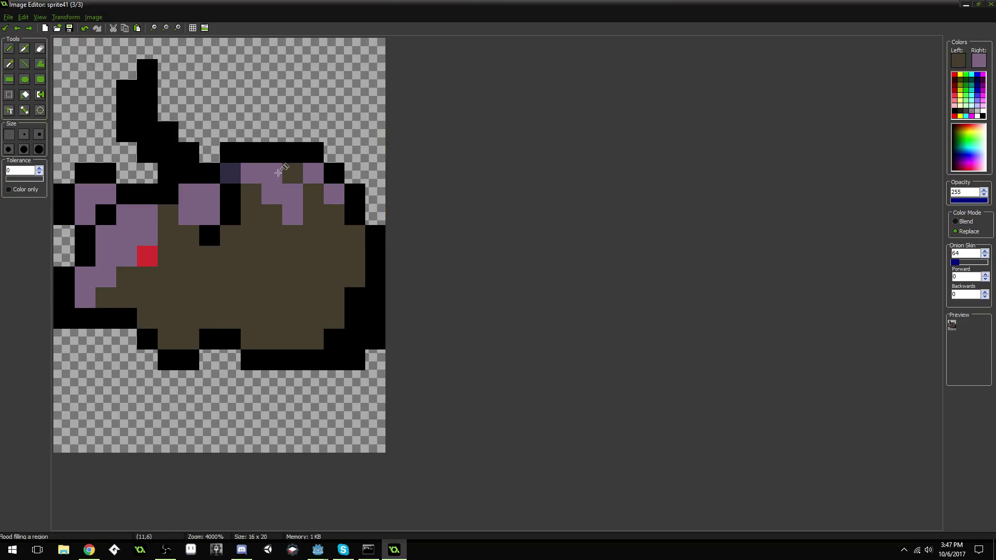
{"action": "left_click", "coordinate": [231, 171]}
Step: Choose a tan color (red 152, green 131, blue 82) and flood-fill all light purple patches on the back, face and ears
{"action": "left_click", "coordinate": [271, 175], "text": "ctrl"}
{"action": "left_click", "coordinate": [958, 62]}
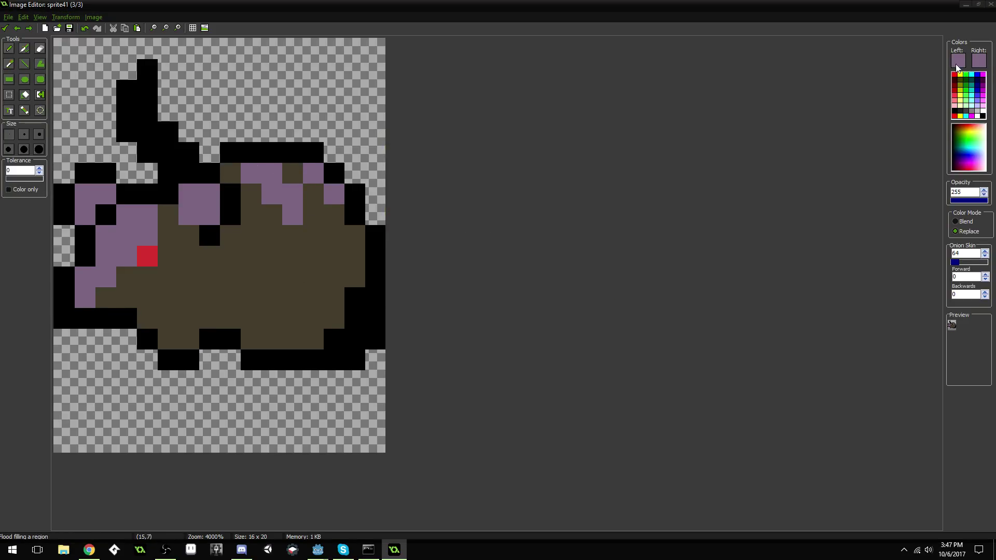
{"action": "left_click_drag", "start_coordinate": [512, 224], "coordinate": [512, 223]}
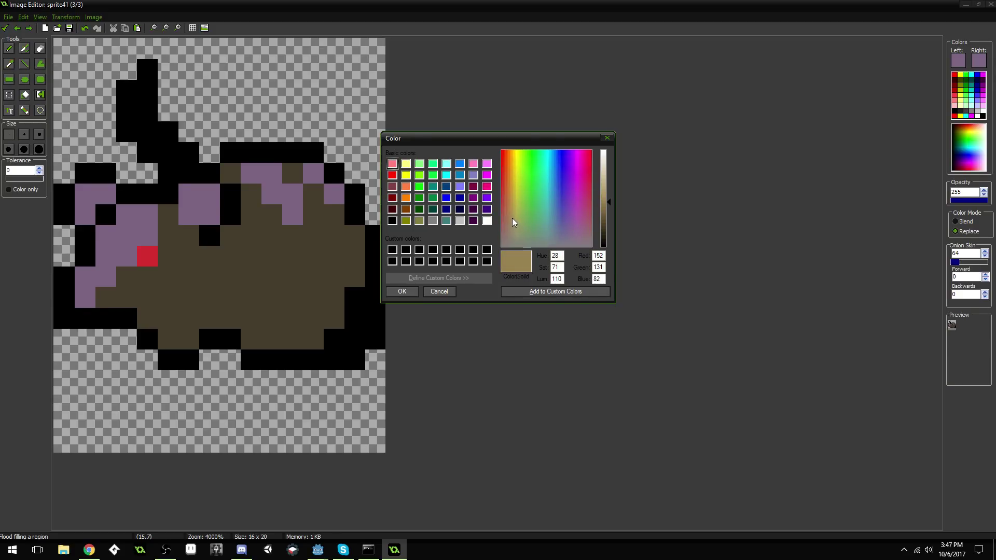
{"action": "left_click", "coordinate": [406, 291]}
{"action": "left_click", "coordinate": [271, 174]}
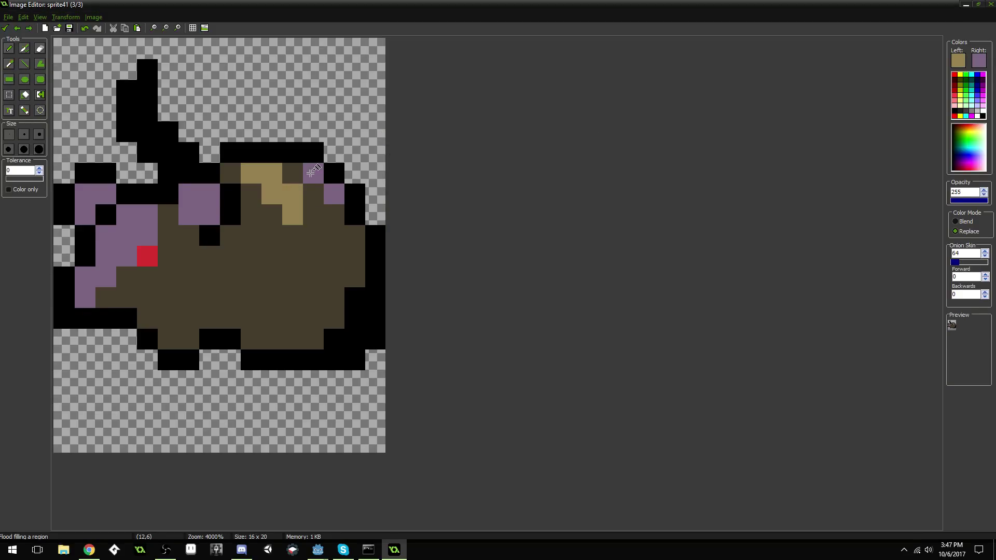
{"action": "left_click", "coordinate": [313, 174]}
{"action": "left_click", "coordinate": [334, 193]}
{"action": "left_click", "coordinate": [211, 206]}
{"action": "left_click", "coordinate": [130, 232]}
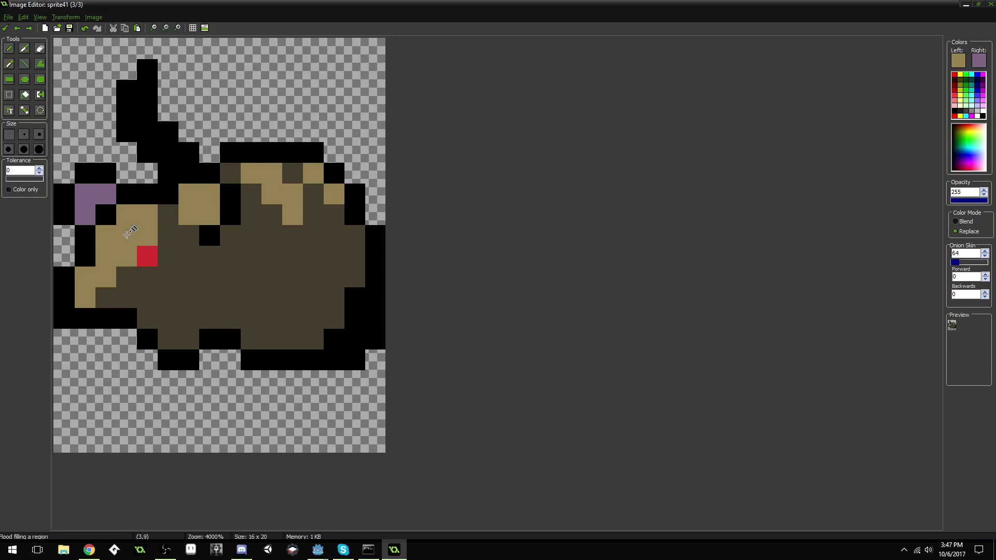
{"action": "left_click", "coordinate": [101, 195]}
{"action": "scroll", "coordinate": [267, 214], "scroll_direction": "down", "scroll_amount": 3, "text": "ctrl"}
{"action": "scroll", "coordinate": [266, 213], "scroll_direction": "up", "scroll_amount": 3, "text": "ctrl"}
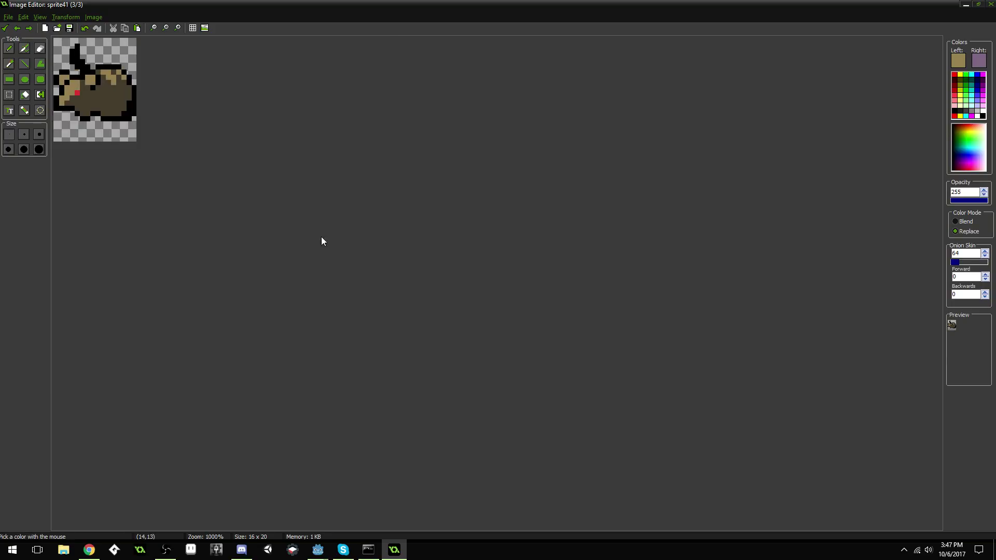
Step: Erase the black horn above the head with transparent pixels
{"action": "left_click", "coordinate": [12, 62]}
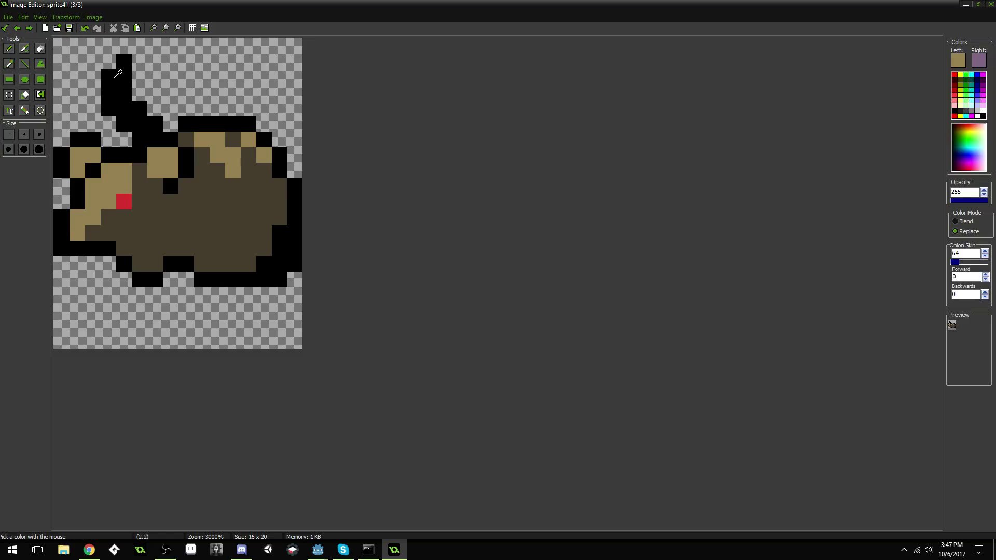
{"action": "left_click", "coordinate": [159, 80], "text": "ctrl"}
{"action": "mouse_move", "coordinate": [159, 123]}
{"action": "left_mouse_down"}
{"action": "mouse_move", "coordinate": [139, 123]}
{"action": "mouse_move", "coordinate": [119, 72]}
{"action": "mouse_move", "coordinate": [109, 91]}
{"action": "mouse_move", "coordinate": [124, 61]}
{"action": "left_mouse_up"}
{"action": "left_click", "coordinate": [139, 139]}
Step: Draw a thick black tail curving from the rear beneath the body toward the front, erasing excess pixels near its tip
{"action": "left_click", "coordinate": [264, 262], "text": "ctrl"}
{"action": "left_click", "coordinate": [288, 280]}
{"action": "mouse_move", "coordinate": [290, 277]}
{"action": "left_mouse_down"}
{"action": "mouse_move", "coordinate": [241, 315]}
{"action": "mouse_move", "coordinate": [187, 330]}
{"action": "mouse_move", "coordinate": [119, 320]}
{"action": "mouse_move", "coordinate": [94, 298]}
{"action": "mouse_move", "coordinate": [98, 317]}
{"action": "mouse_move", "coordinate": [120, 328]}
{"action": "mouse_move", "coordinate": [195, 339]}
{"action": "mouse_move", "coordinate": [236, 337]}
{"action": "mouse_move", "coordinate": [293, 294]}
{"action": "left_mouse_up"}
{"action": "left_click", "coordinate": [77, 325], "text": "ctrl"}
{"action": "left_click", "coordinate": [92, 325]}
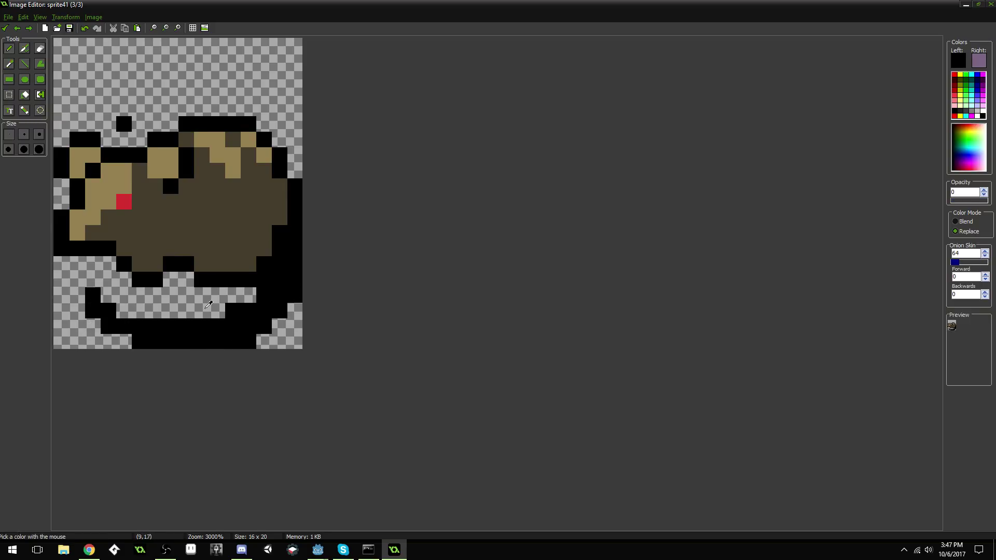
{"action": "scroll", "coordinate": [225, 275], "scroll_direction": "down", "scroll_amount": 4, "text": "ctrl"}
{"action": "scroll", "coordinate": [226, 274], "scroll_direction": "up", "scroll_amount": 1, "text": "ctrl"}
{"action": "scroll", "coordinate": [221, 284], "scroll_direction": "up", "scroll_amount": 5, "text": "ctrl"}
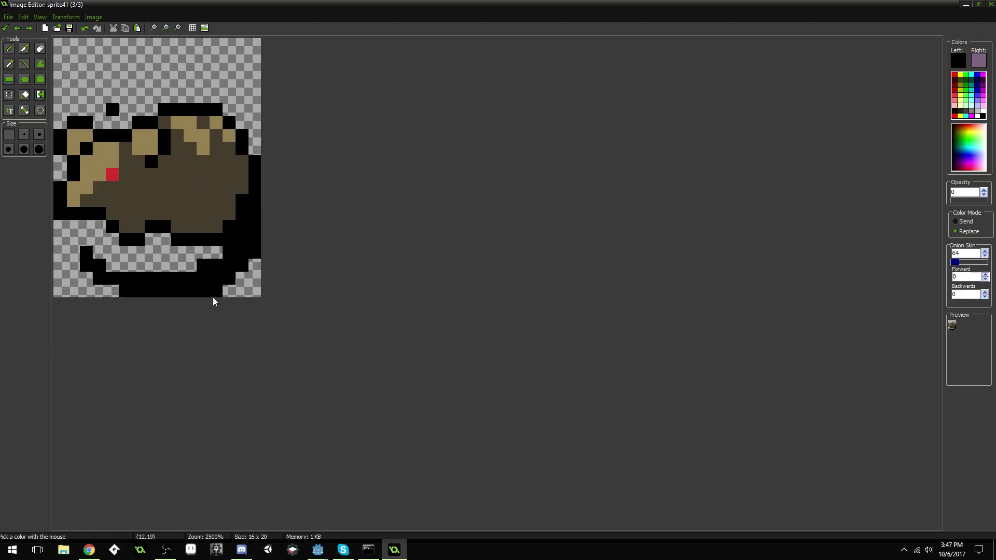
Step: Thicken the tail's outer bend in black and fill the inside of its rear section with dark brown, keeping the front section black
{"action": "left_click", "coordinate": [292, 301], "text": "ctrl"}
{"action": "left_click_drag", "start_coordinate": [296, 304], "coordinate": [282, 327]}
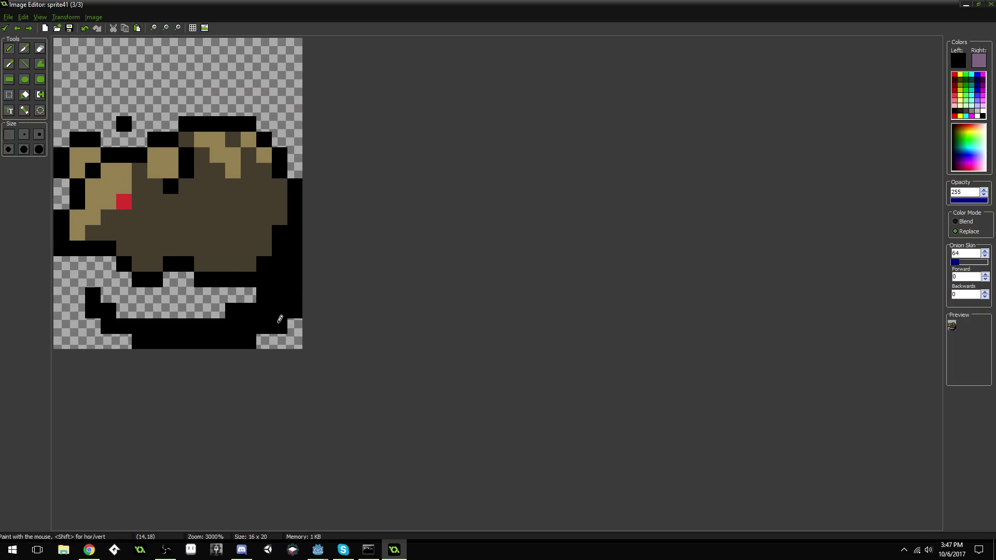
{"action": "left_click", "coordinate": [267, 244], "text": "ctrl"}
{"action": "mouse_move", "coordinate": [286, 265]}
{"action": "left_mouse_down"}
{"action": "mouse_move", "coordinate": [278, 306]}
{"action": "mouse_move", "coordinate": [232, 326]}
{"action": "left_mouse_up"}
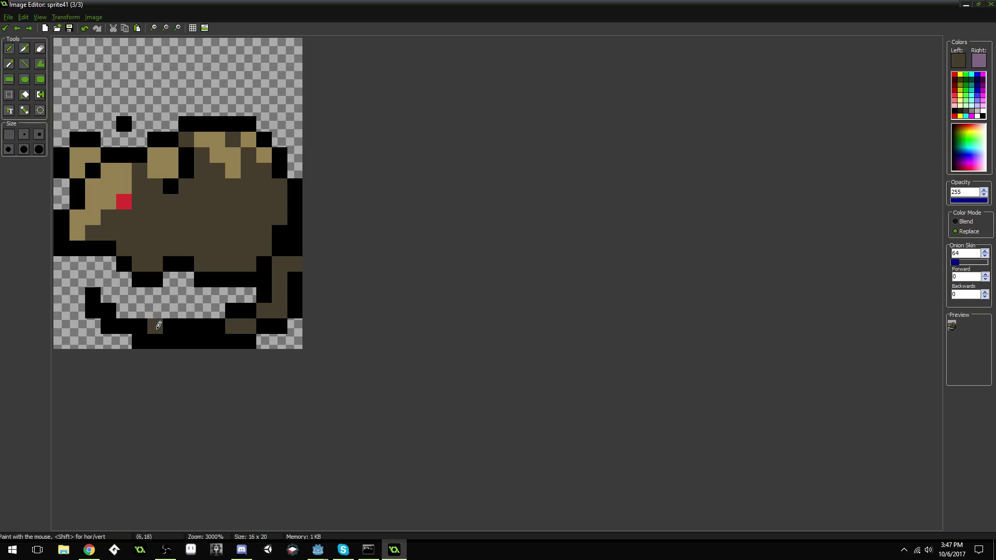
{"action": "mouse_move", "coordinate": [156, 326]}
{"action": "left_mouse_down"}
{"action": "mouse_move", "coordinate": [178, 329]}
{"action": "mouse_move", "coordinate": [139, 325]}
{"action": "left_mouse_up"}
{"action": "left_click", "coordinate": [175, 325], "text": "ctrl"}
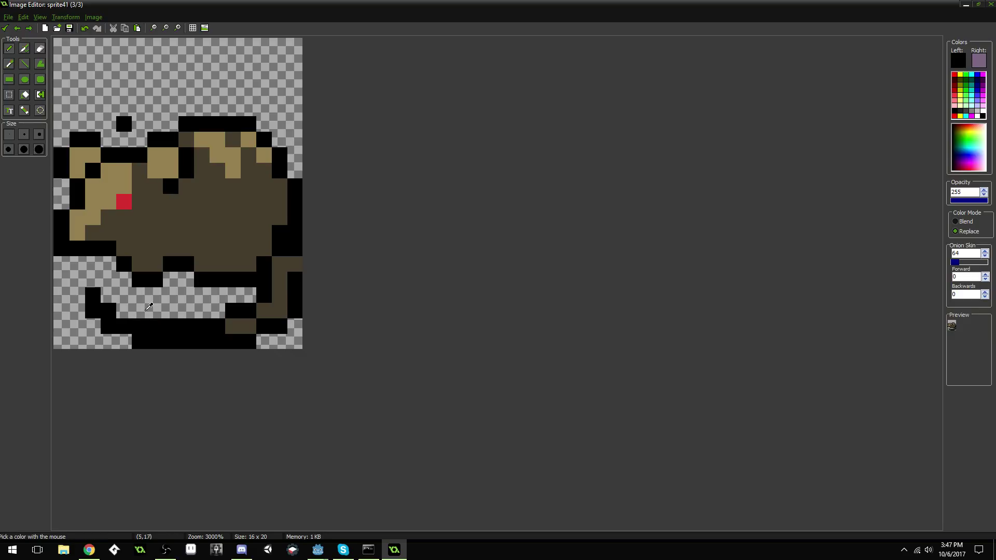
{"action": "scroll", "coordinate": [192, 245], "scroll_direction": "down", "scroll_amount": 8}
{"action": "scroll", "coordinate": [186, 252], "scroll_direction": "up", "scroll_amount": 5}
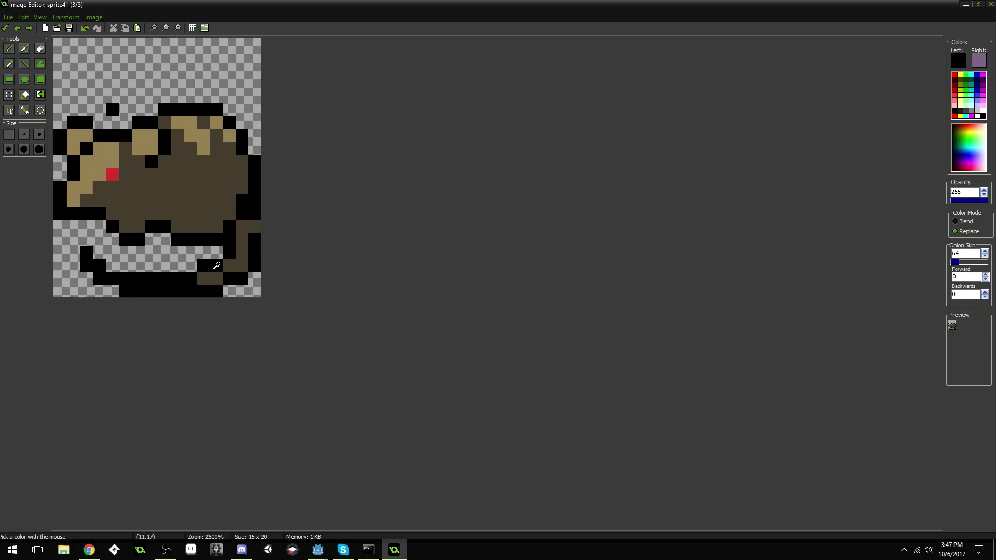
Step: Erase the stray black pixel above the head
{"action": "scroll", "coordinate": [250, 209], "scroll_direction": "down", "scroll_amount": 3}
{"action": "scroll", "coordinate": [250, 209], "scroll_direction": "up", "scroll_amount": 3}
{"action": "left_click", "coordinate": [146, 99], "text": "ctrl"}
{"action": "left_click", "coordinate": [112, 109]}
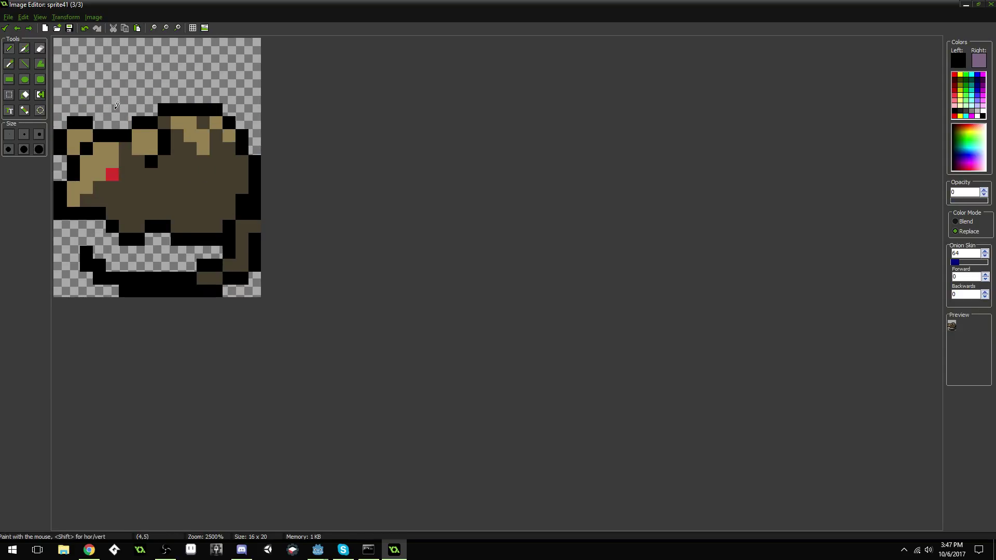
{"action": "scroll", "coordinate": [170, 163], "scroll_direction": "down", "scroll_amount": 6}
{"action": "scroll", "coordinate": [200, 200], "scroll_direction": "up", "scroll_amount": 6}
{"action": "scroll", "coordinate": [222, 254], "scroll_direction": "up", "scroll_amount": 1}
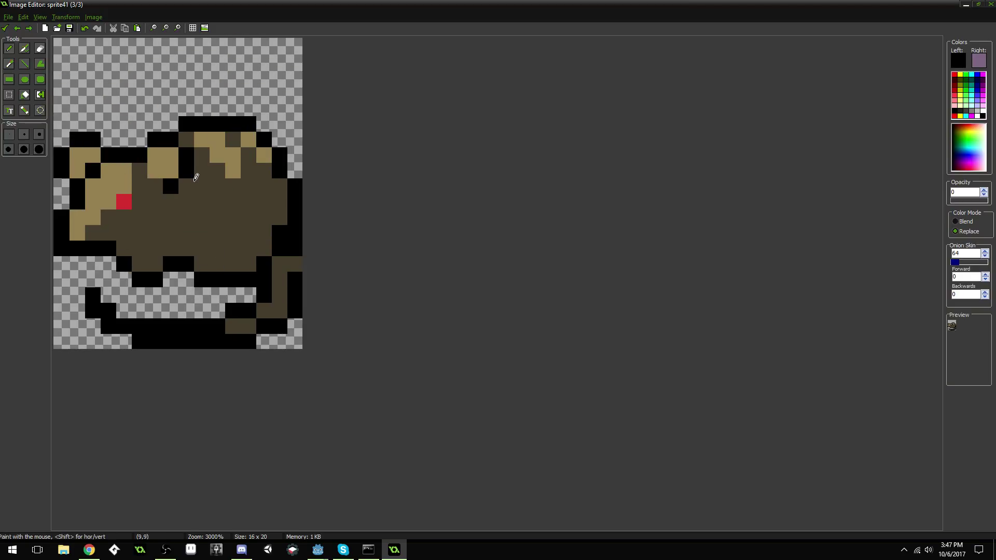
Step: Select the whole creature including its tail and move it up by one pixel
{"action": "left_click_drag", "start_coordinate": [57, 119], "coordinate": [306, 358]}
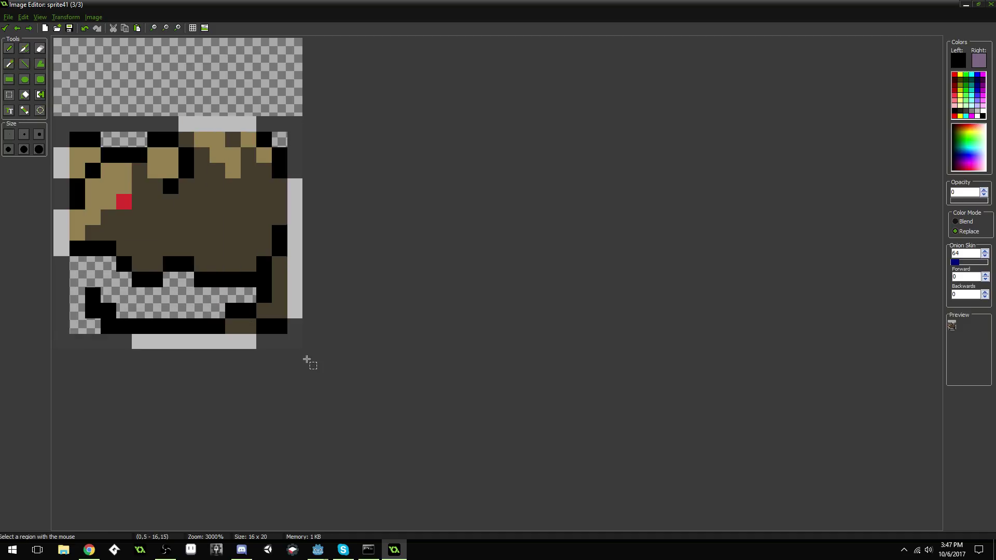
{"action": "mouse_move", "coordinate": [239, 297]}
{"action": "left_mouse_down"}
{"action": "mouse_move", "coordinate": [240, 269]}
{"action": "mouse_move", "coordinate": [240, 278]}
{"action": "left_mouse_up"}
{"action": "left_click", "coordinate": [10, 48]}
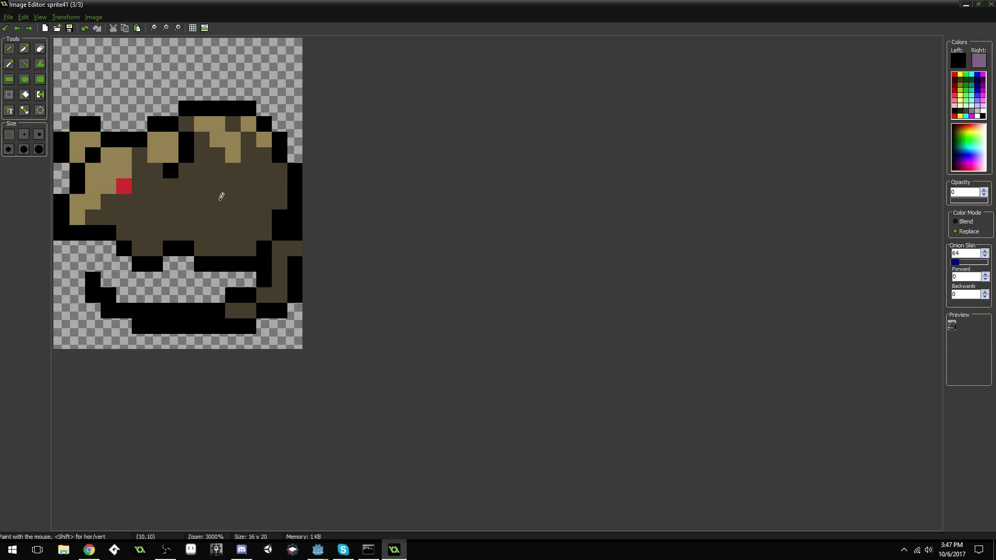
Step: Paint the outermost brown pixel at the tail's base black and accept the frame's changes, returning to the sprite's frame list
{"action": "left_click", "coordinate": [290, 235], "text": "ctrl"}
{"action": "left_click", "coordinate": [294, 249]}
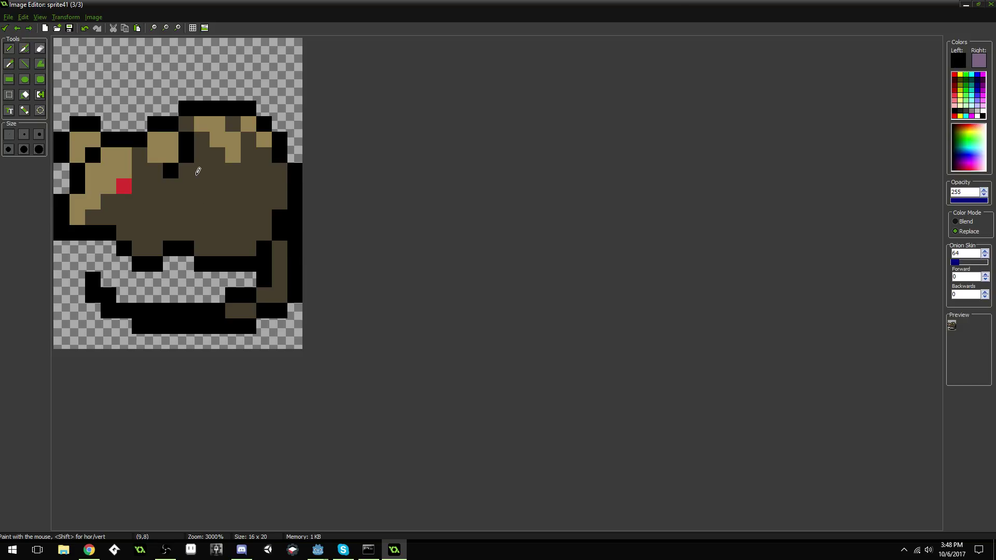
{"action": "left_click", "coordinate": [5, 27]}
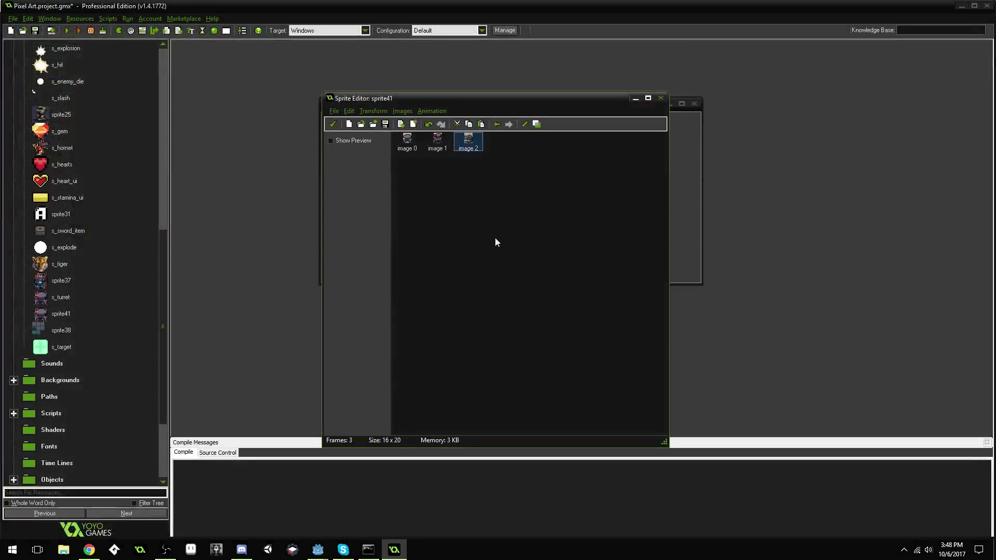
Step: Reopen the sprite's third frame, erase the creature's front ear and close the head outline with a black pixel
{"action": "double_click", "coordinate": [468, 146]}
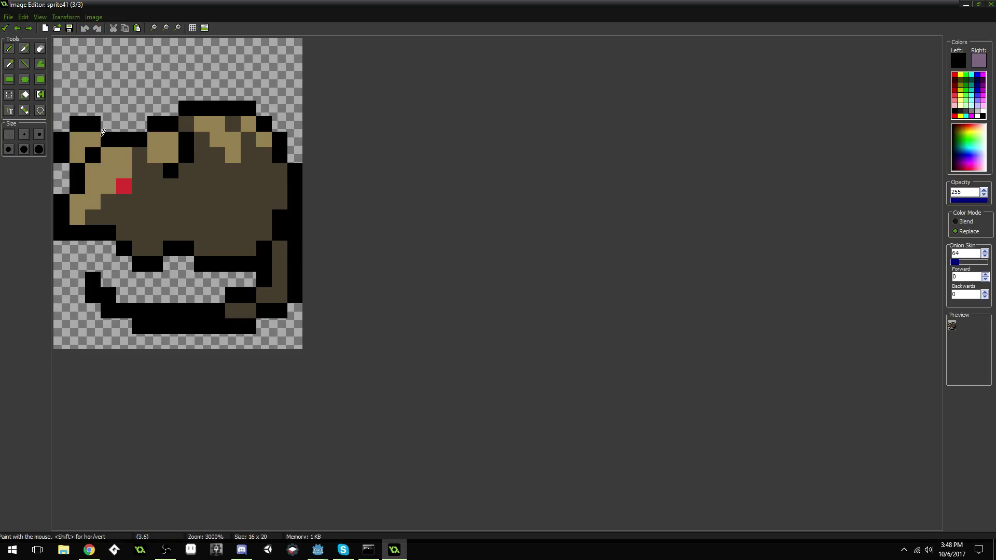
{"action": "left_click", "coordinate": [105, 96], "text": "ctrl"}
{"action": "mouse_move", "coordinate": [96, 124]}
{"action": "left_mouse_down"}
{"action": "mouse_move", "coordinate": [73, 154]}
{"action": "mouse_move", "coordinate": [62, 143]}
{"action": "left_mouse_up"}
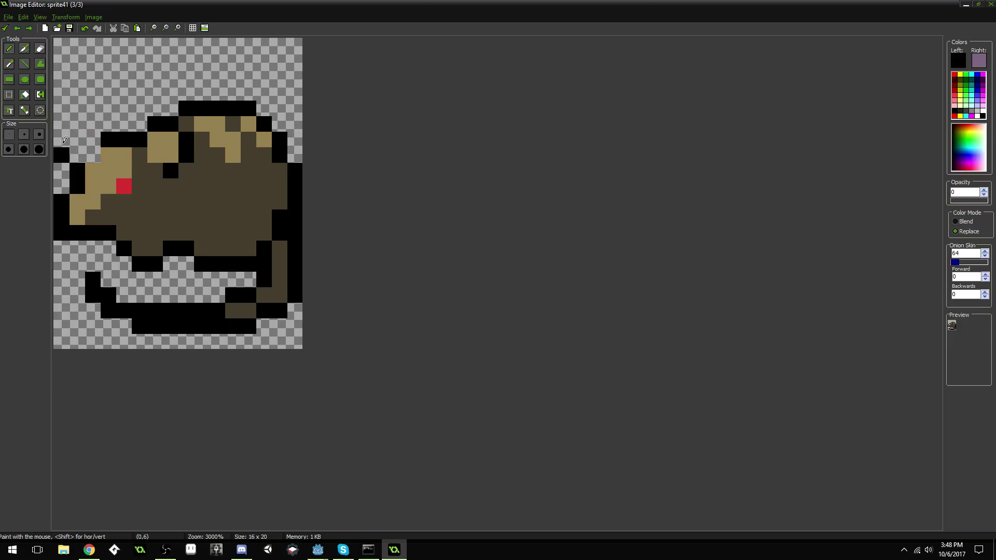
{"action": "left_click", "coordinate": [92, 154]}
{"action": "right_click", "coordinate": [66, 157]}
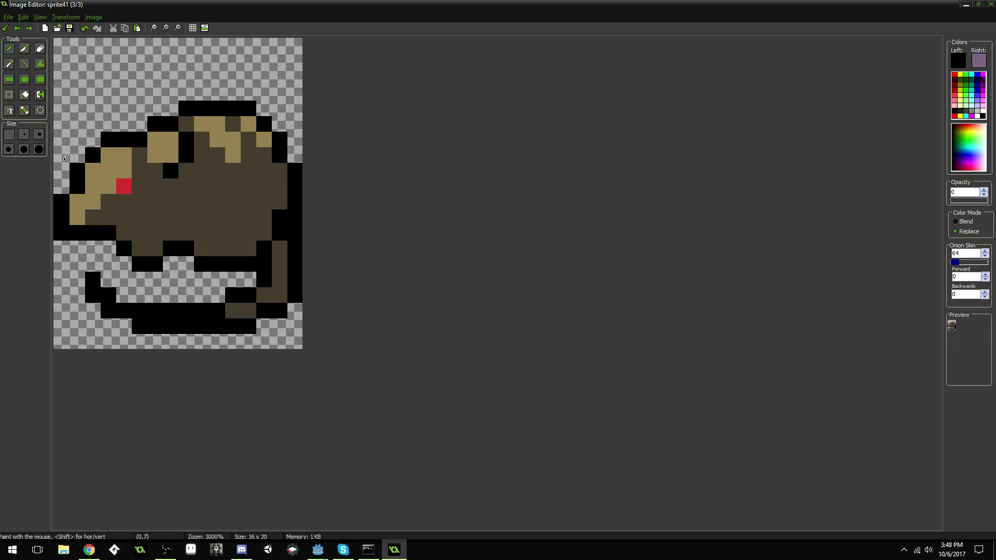
{"action": "scroll", "coordinate": [66, 156], "scroll_direction": "down", "scroll_amount": 5}
{"action": "scroll", "coordinate": [108, 152], "scroll_direction": "up", "scroll_amount": 5}
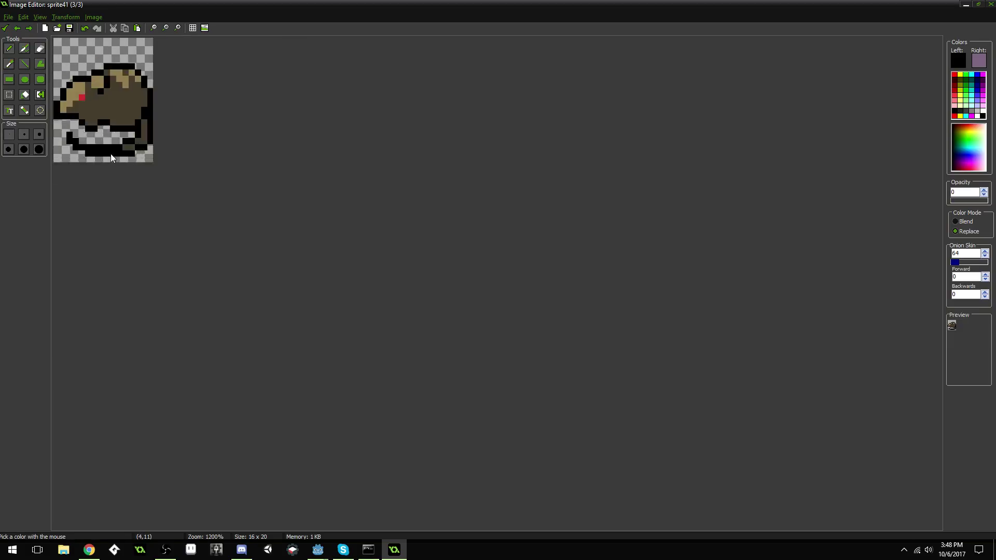
Step: Draw a smaller front ear at the head's edge with a black outline and a single tan pixel inside
{"action": "left_click", "coordinate": [109, 138], "text": "ctrl"}
{"action": "left_click", "coordinate": [77, 139]}
{"action": "left_click", "coordinate": [93, 124]}
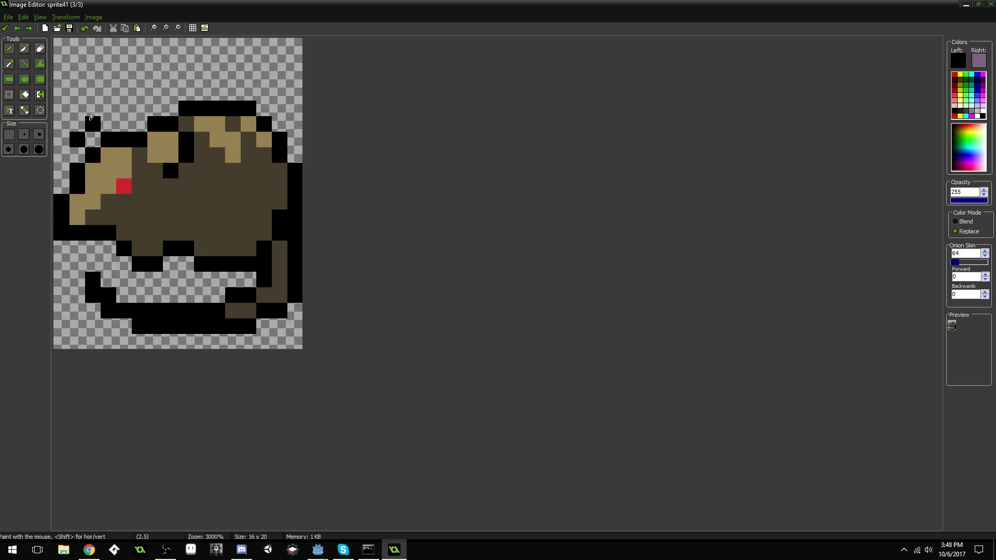
{"action": "left_click", "coordinate": [108, 124]}
{"action": "left_click", "coordinate": [173, 146], "text": "ctrl"}
{"action": "left_click", "coordinate": [93, 137]}
{"action": "scroll", "coordinate": [168, 146], "scroll_direction": "down", "scroll_amount": 6}
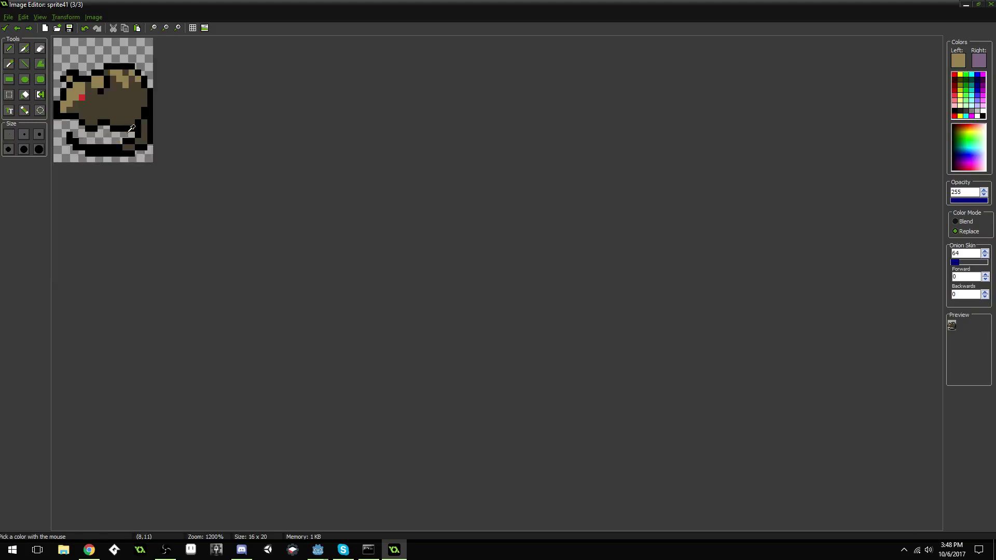
{"action": "scroll", "coordinate": [172, 151], "scroll_direction": "up", "scroll_amount": 4}
{"action": "scroll", "coordinate": [171, 154], "scroll_direction": "down", "scroll_amount": 3}
{"action": "scroll", "coordinate": [117, 165], "scroll_direction": "up", "scroll_amount": 5}
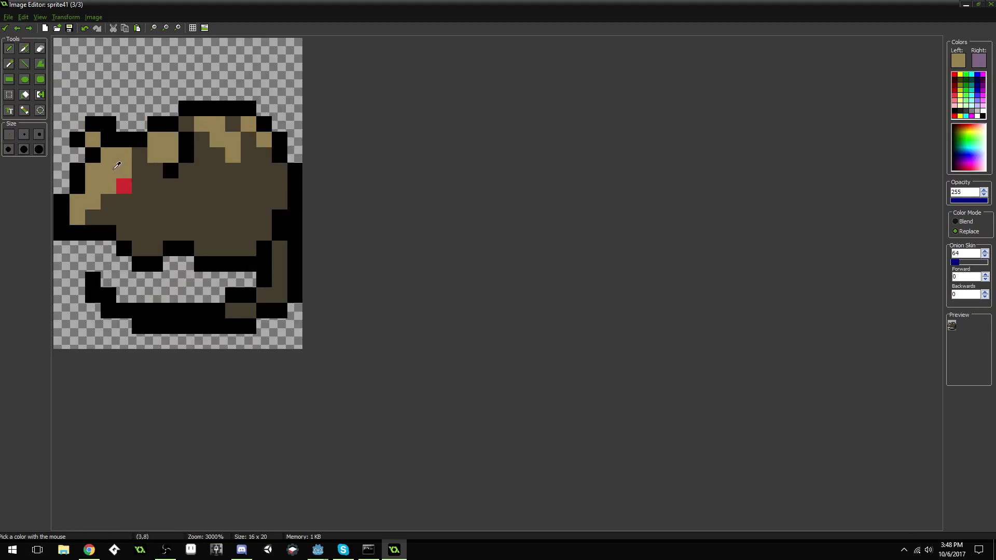
Step: Paint the pixel directly below the new ear's front edge black to join it to the head outline
{"action": "left_click", "coordinate": [77, 138], "text": "ctrl"}
{"action": "left_click", "coordinate": [77, 154]}
{"action": "scroll", "coordinate": [229, 154], "scroll_direction": "down", "scroll_amount": 4}
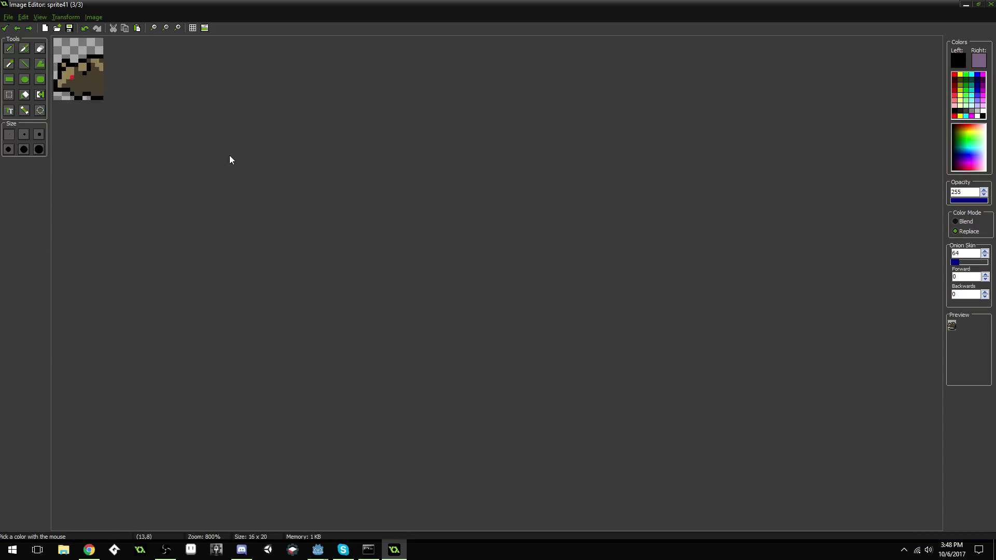
{"action": "scroll", "coordinate": [229, 154], "scroll_direction": "up", "scroll_amount": 5}
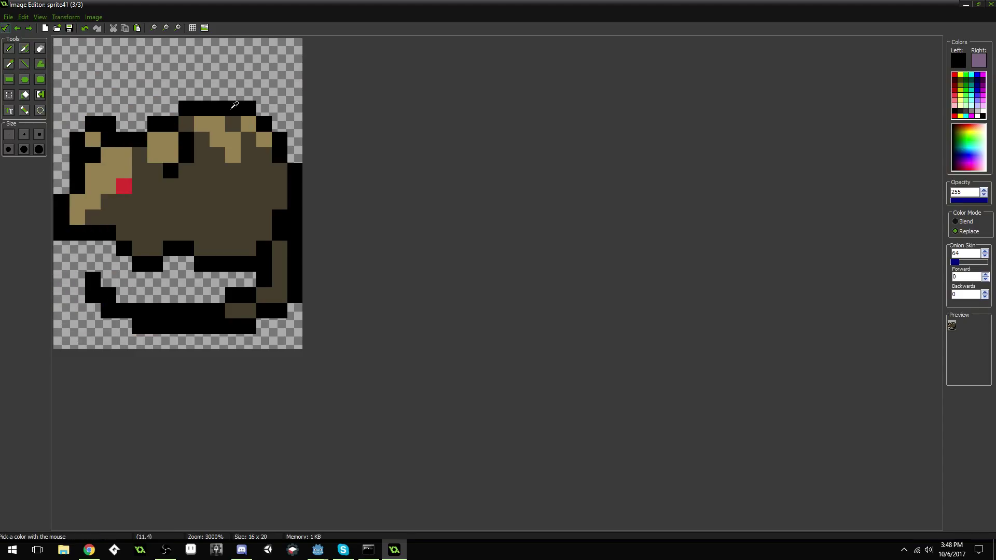
Step: Try outlining small black spikes along the top and rear of the creature's back
{"action": "left_click", "coordinate": [216, 93]}
{"action": "left_click", "coordinate": [248, 92]}
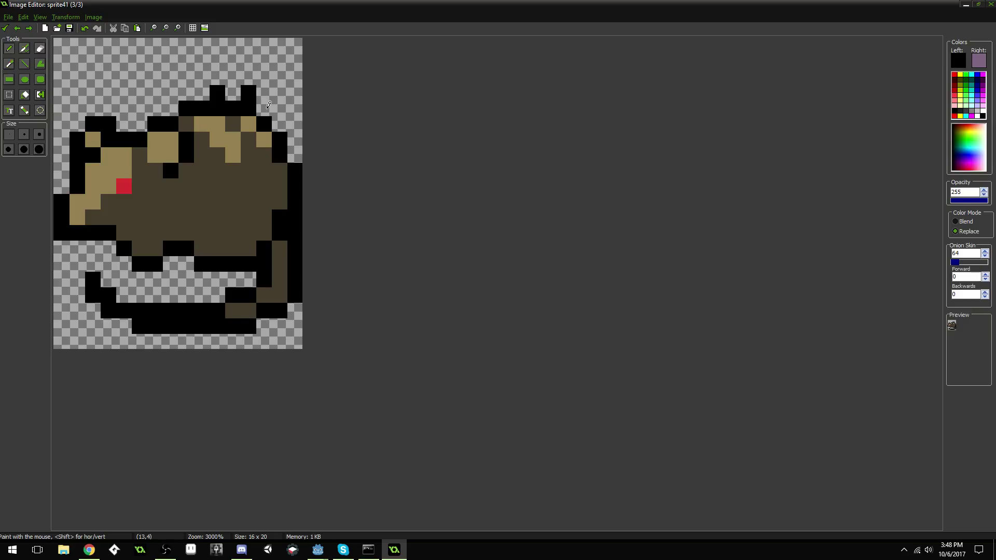
{"action": "left_click", "coordinate": [267, 108]}
{"action": "left_click", "coordinate": [280, 112]}
{"action": "left_click", "coordinate": [293, 135]}
{"action": "scroll", "coordinate": [278, 106], "scroll_direction": "down", "scroll_amount": 1}
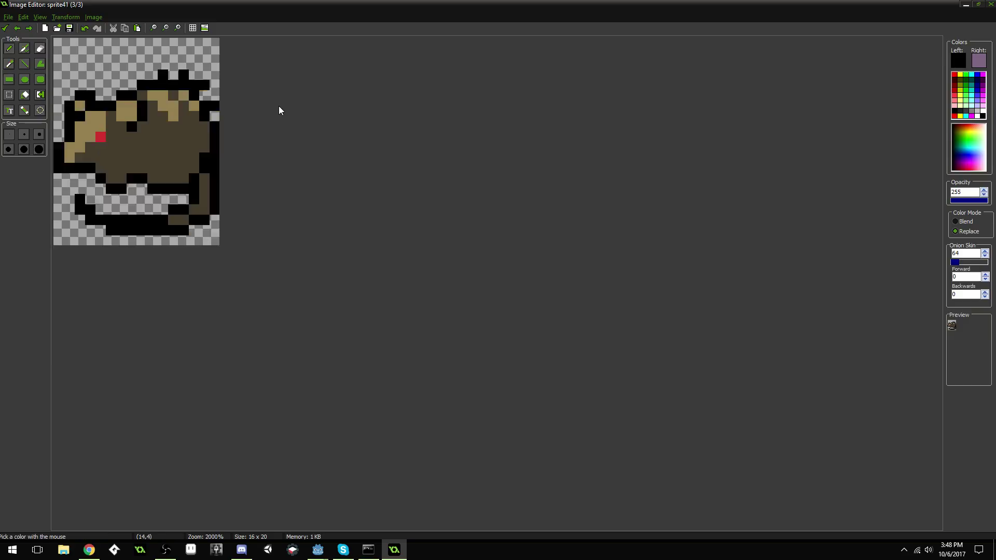
{"action": "scroll", "coordinate": [276, 122], "scroll_direction": "down", "scroll_amount": 2}
{"action": "scroll", "coordinate": [259, 137], "scroll_direction": "up", "scroll_amount": 3}
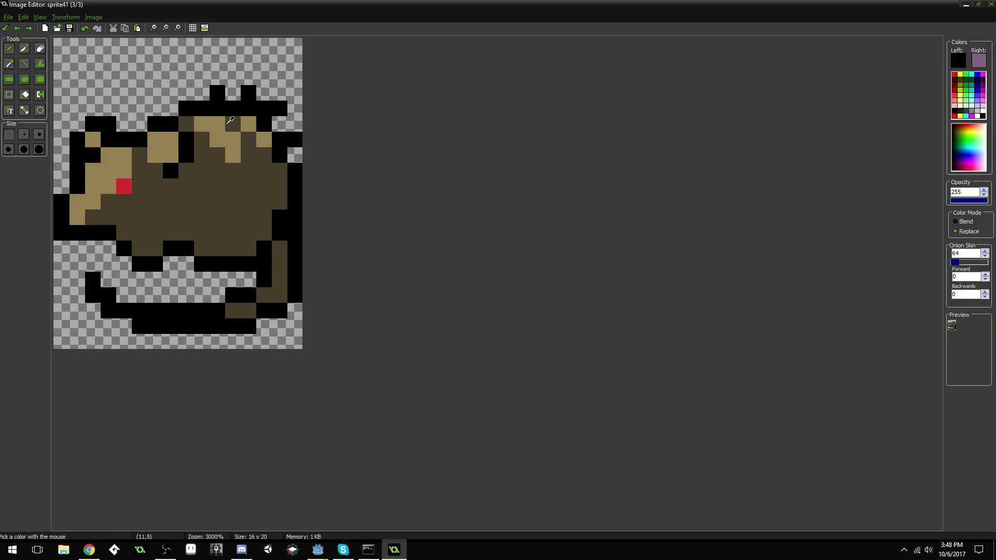
Step: Try filling the back spikes with tan and erasing the excess black pixels around the rear spike
{"action": "left_click", "coordinate": [224, 123]}
{"action": "left_click", "coordinate": [217, 108]}
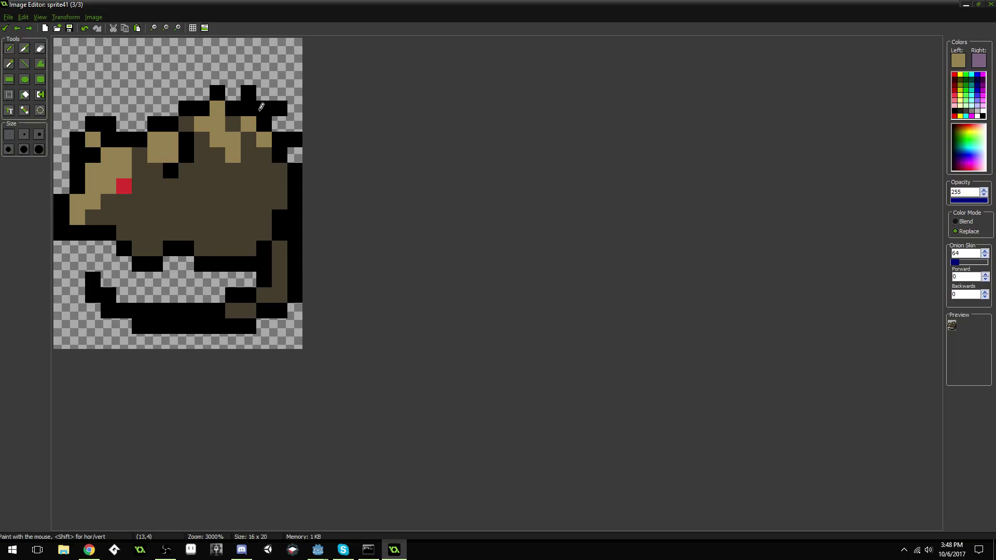
{"action": "left_click", "coordinate": [275, 141]}
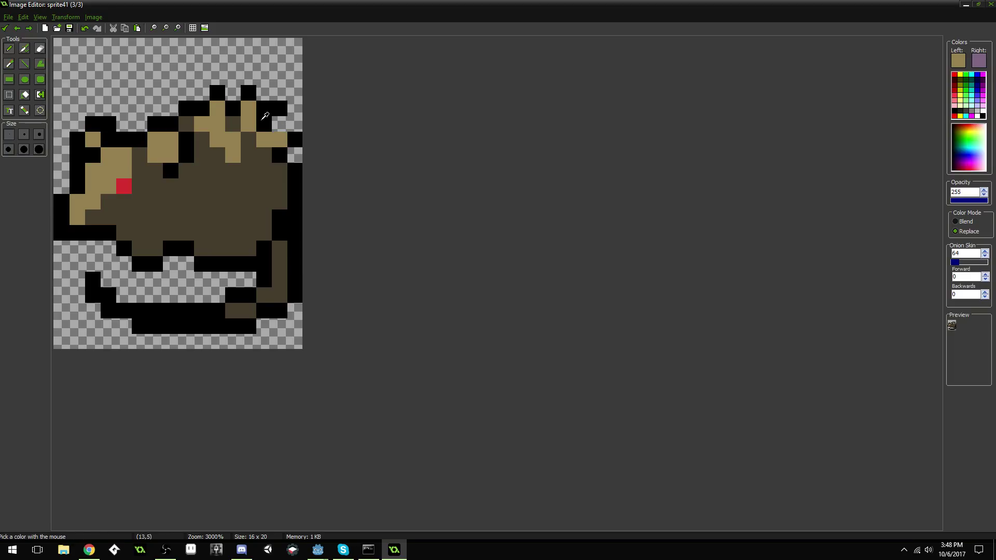
{"action": "left_click", "coordinate": [277, 116], "text": "ctrl"}
{"action": "left_click", "coordinate": [278, 120]}
{"action": "left_click", "coordinate": [290, 102], "text": "ctrl"}
{"action": "left_click", "coordinate": [280, 108]}
{"action": "scroll", "coordinate": [280, 105], "scroll_direction": "down", "scroll_amount": 4}
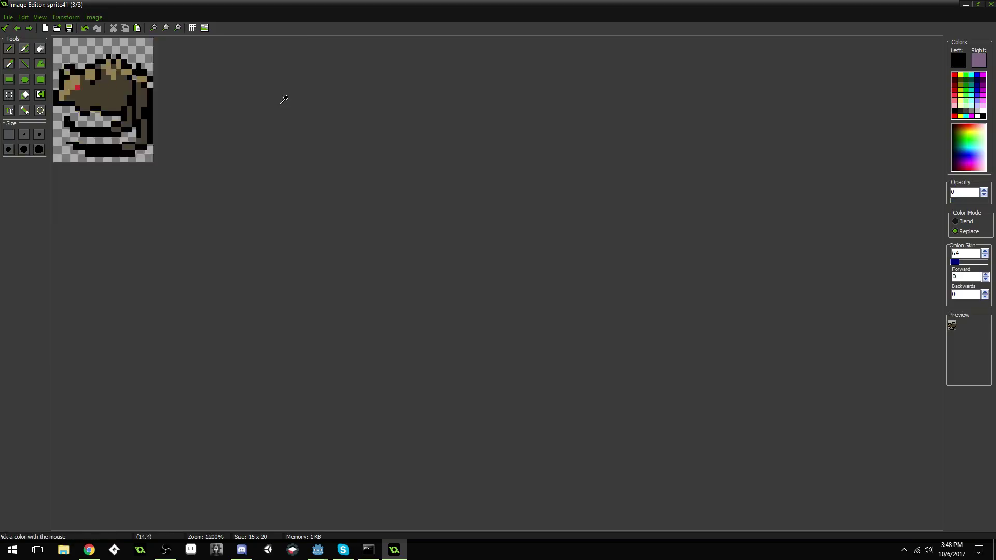
Step: Undo all the spikes added to the creature's back
{"action": "scroll", "coordinate": [278, 111], "scroll_direction": "up", "scroll_amount": 5}
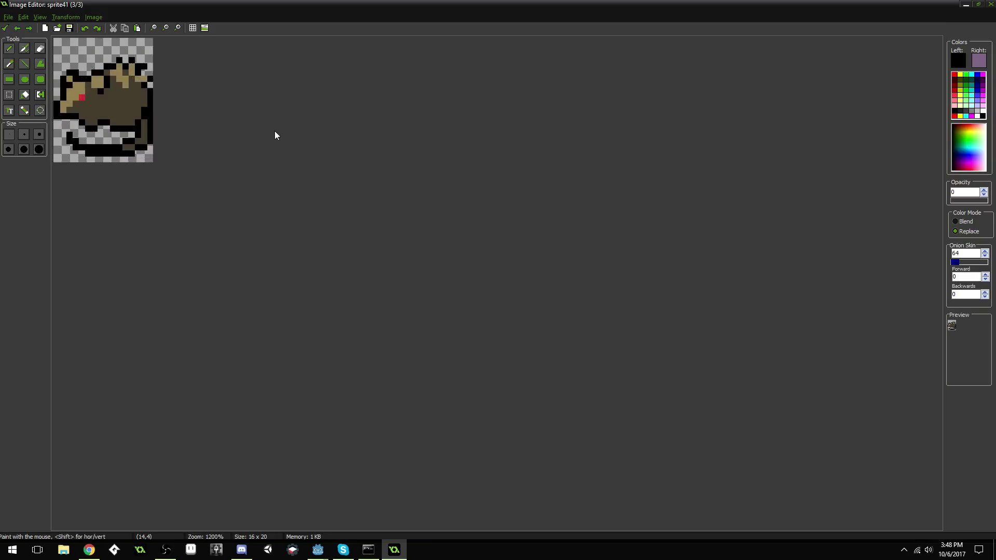
{"action": "key", "text": "ctrl+z"}
{"action": "key", "text": "ctrl+z"}
{"action": "key", "text": "ctrl+z"}
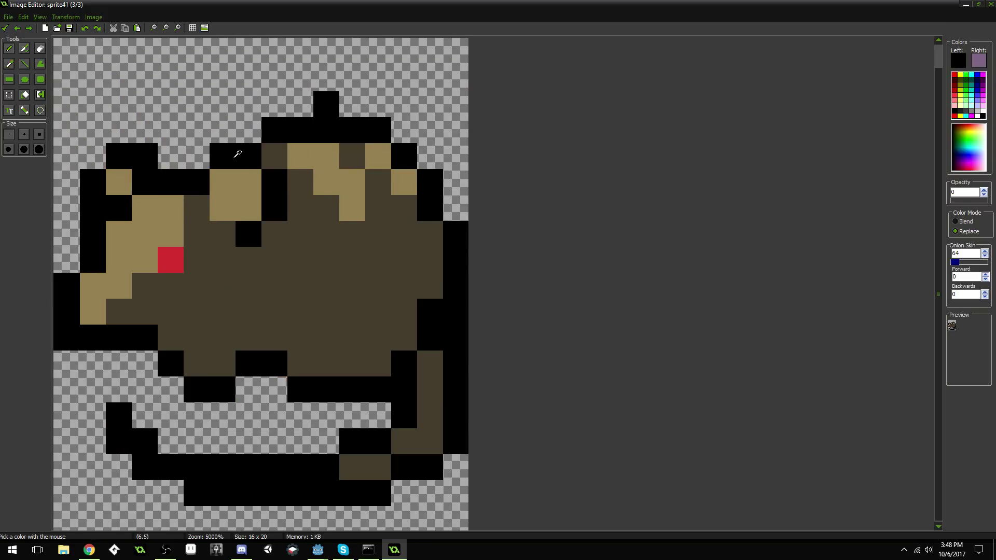
{"action": "scroll", "coordinate": [133, 127], "scroll_direction": "down", "scroll_amount": 1}
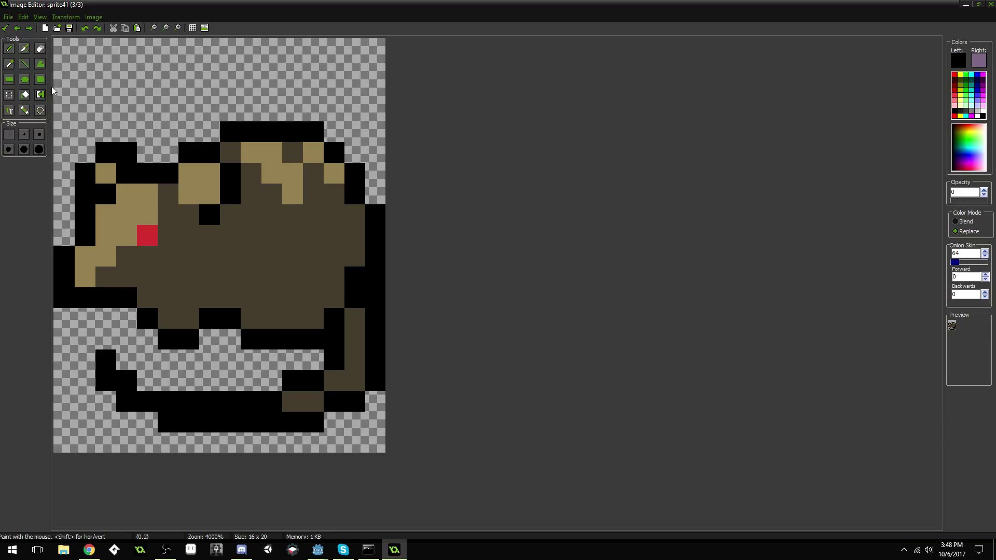
Step: Accept the third frame's changes, then confirm and close the sprite's editor and properties
{"action": "left_click", "coordinate": [5, 28]}
{"action": "left_click", "coordinate": [462, 241]}
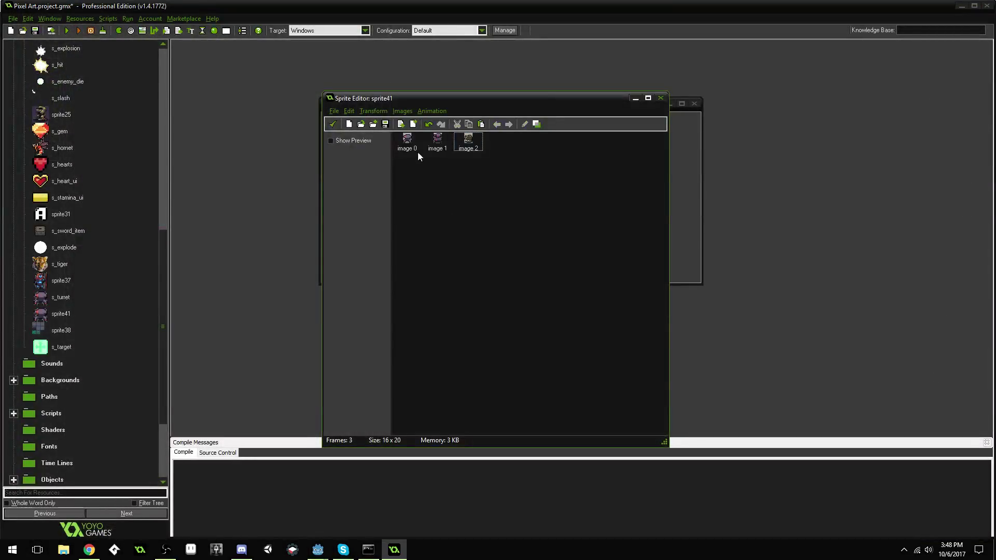
{"action": "left_click", "coordinate": [332, 124]}
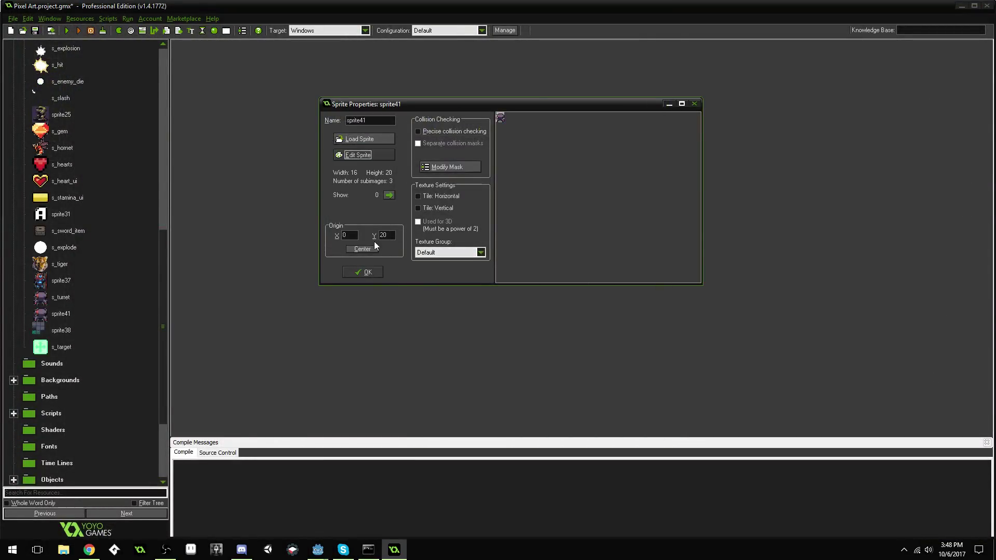
{"action": "left_click", "coordinate": [362, 271]}
Step: Open the o_turret object and add a Create event containing an Execute Code action
{"action": "scroll", "coordinate": [83, 265], "scroll_direction": "down", "scroll_amount": 3}
{"action": "double_click", "coordinate": [52, 363]}
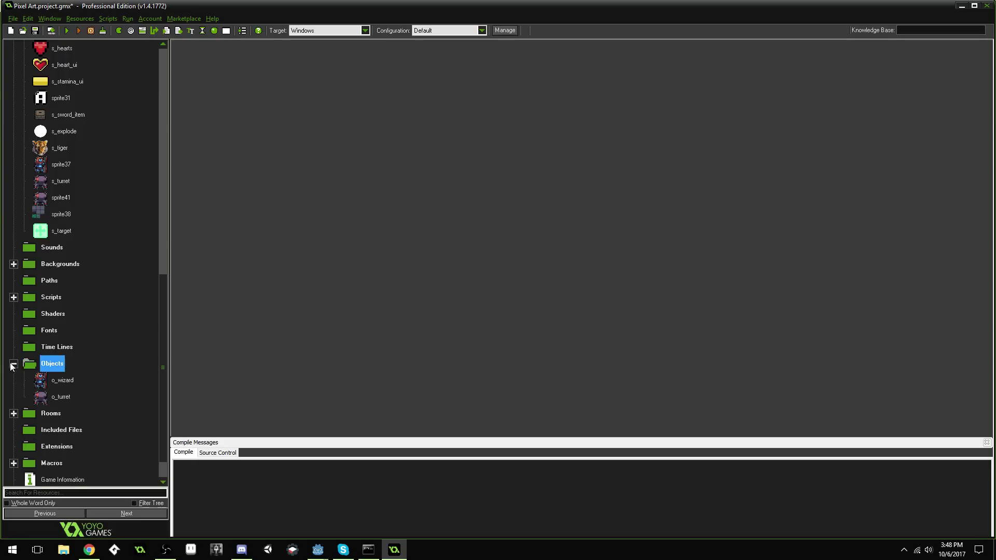
{"action": "scroll", "coordinate": [91, 374], "scroll_direction": "down", "scroll_amount": 1}
{"action": "double_click", "coordinate": [61, 363]}
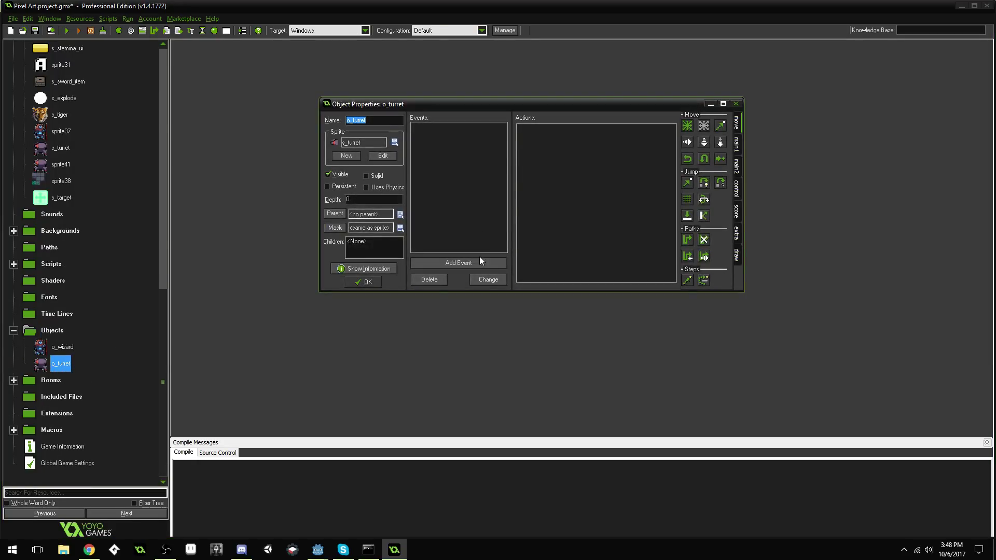
{"action": "left_click", "coordinate": [480, 262]}
{"action": "left_click", "coordinate": [485, 221]}
{"action": "left_click", "coordinate": [737, 187]}
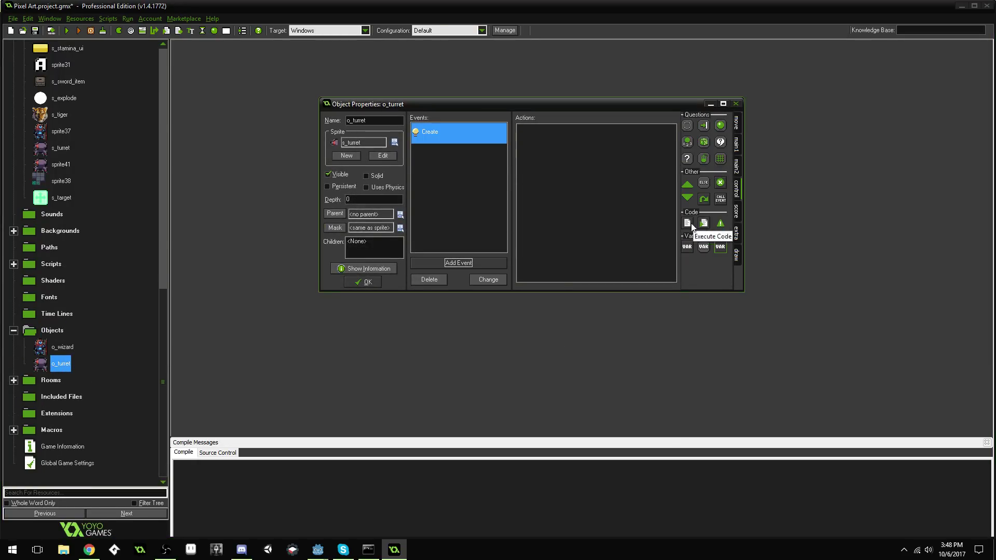
{"action": "left_click_drag", "start_coordinate": [692, 226], "coordinate": [626, 184]}
Step: Write "image_index = 1;" in the Create event's code and accept it
{"action": "type", "text": "image_ind"}
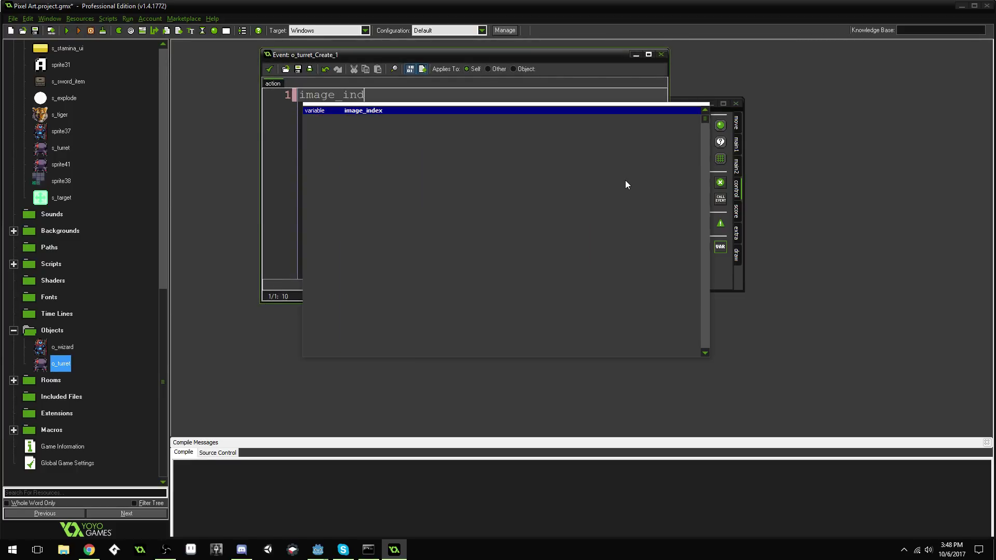
{"action": "key", "text": "Return"}
{"action": "type", "text": "= "}
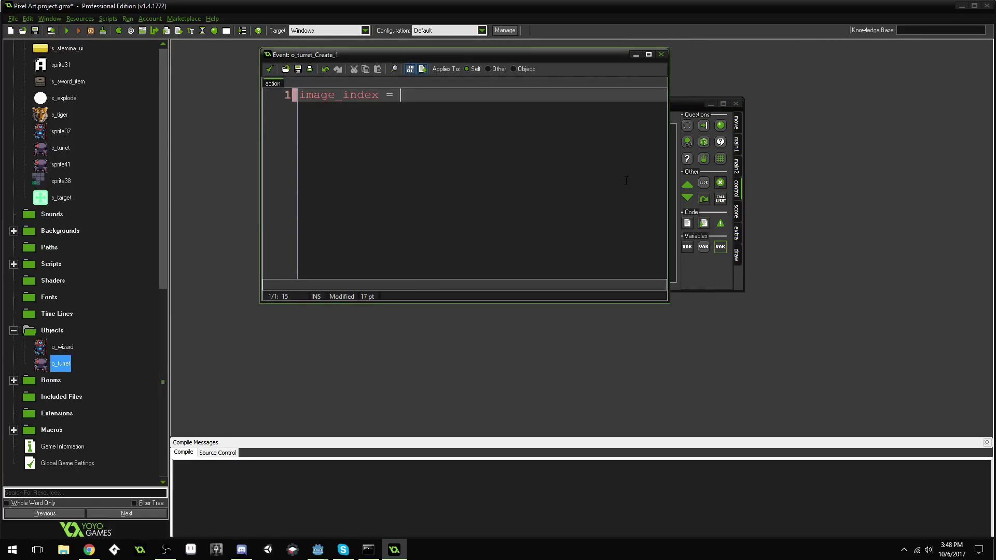
{"action": "type", "text": "2"}
{"action": "key", "text": "Return"}
{"action": "key", "text": "BackSpace"}
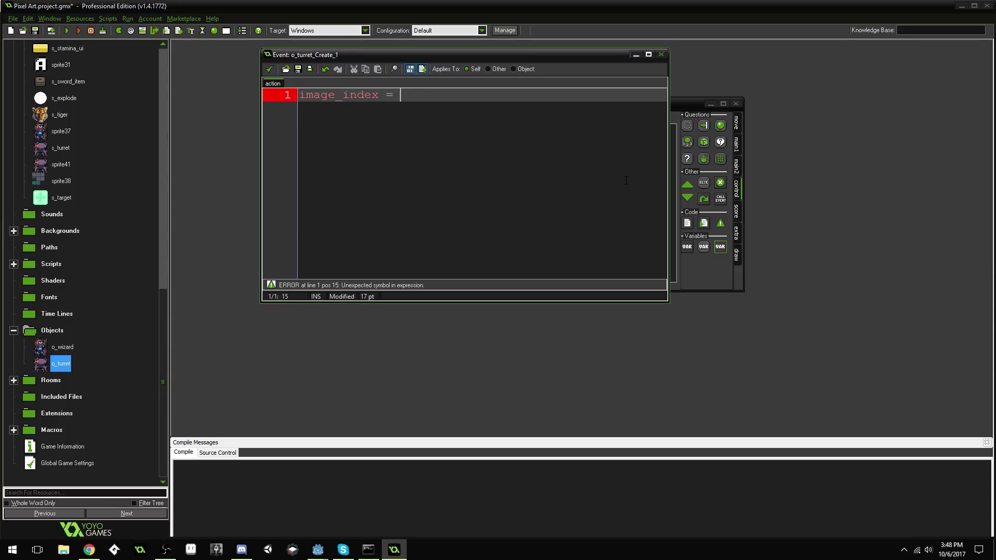
{"action": "type", "text": ";"}
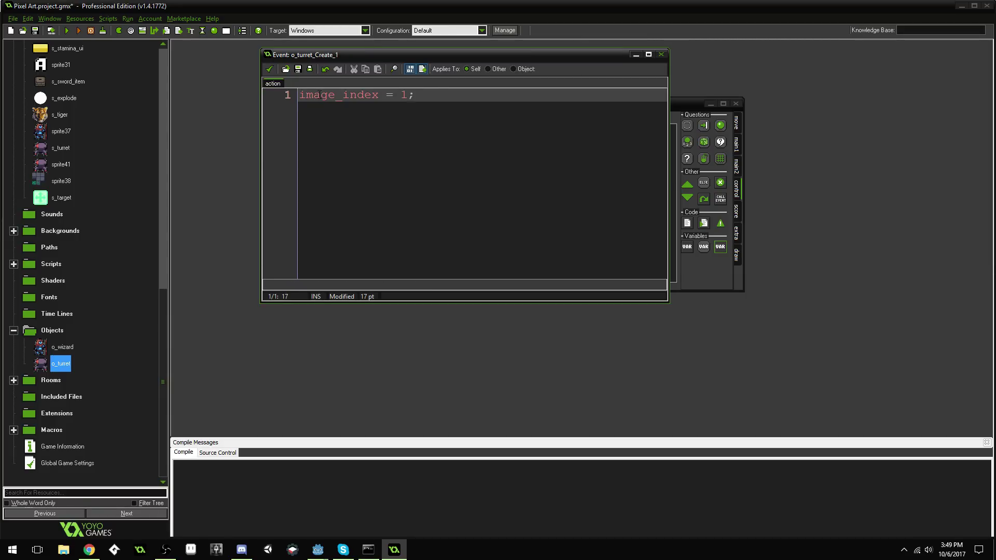
{"action": "left_click", "coordinate": [270, 69]}
Step: Run the game to check the turrets, close it, and review the Create event's code
{"action": "left_click", "coordinate": [66, 31]}
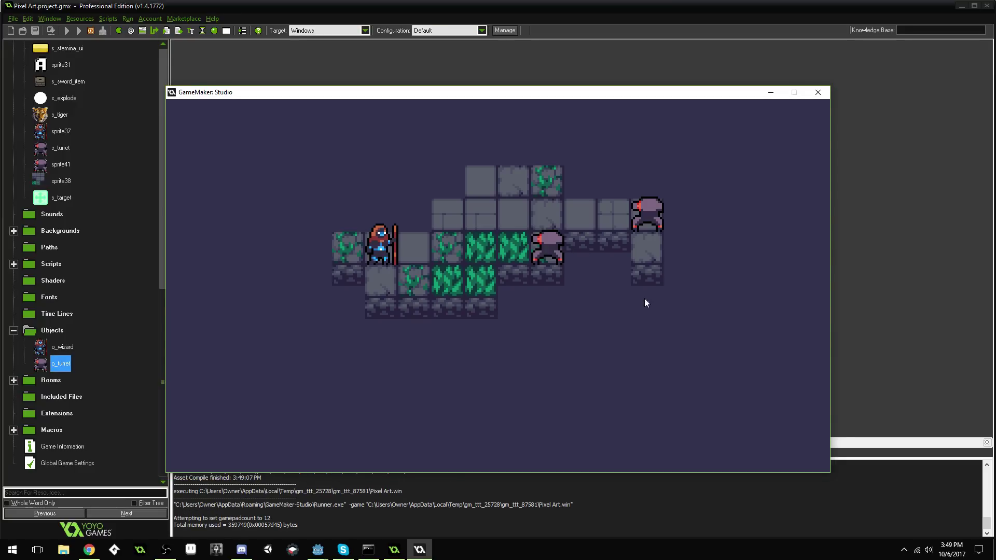
{"action": "left_click", "coordinate": [817, 94]}
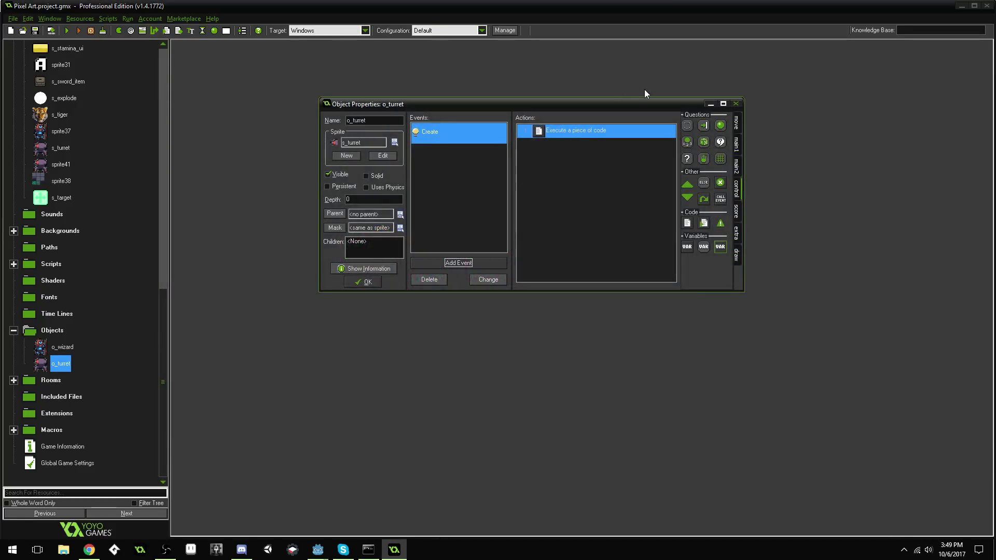
{"action": "double_click", "coordinate": [595, 130]}
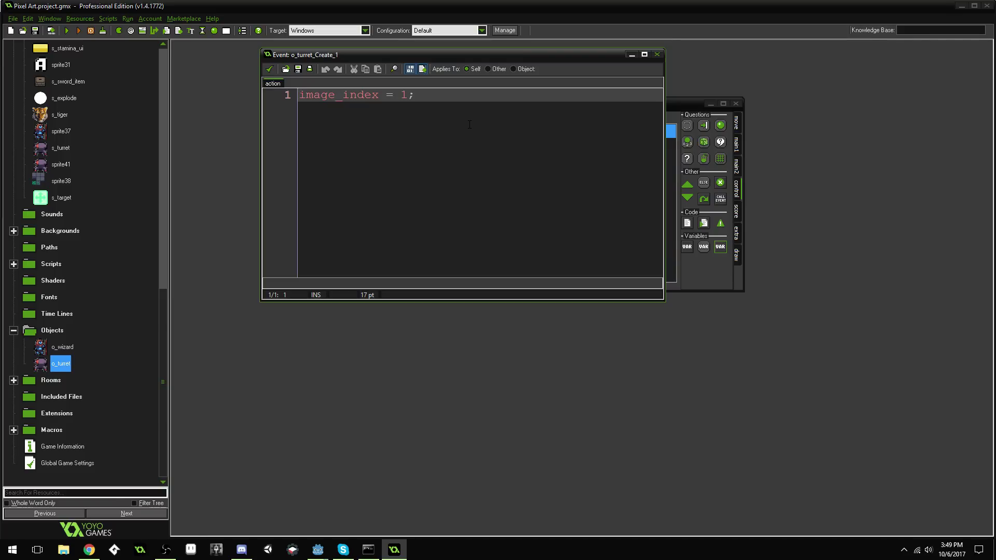
{"action": "left_click", "coordinate": [269, 69]}
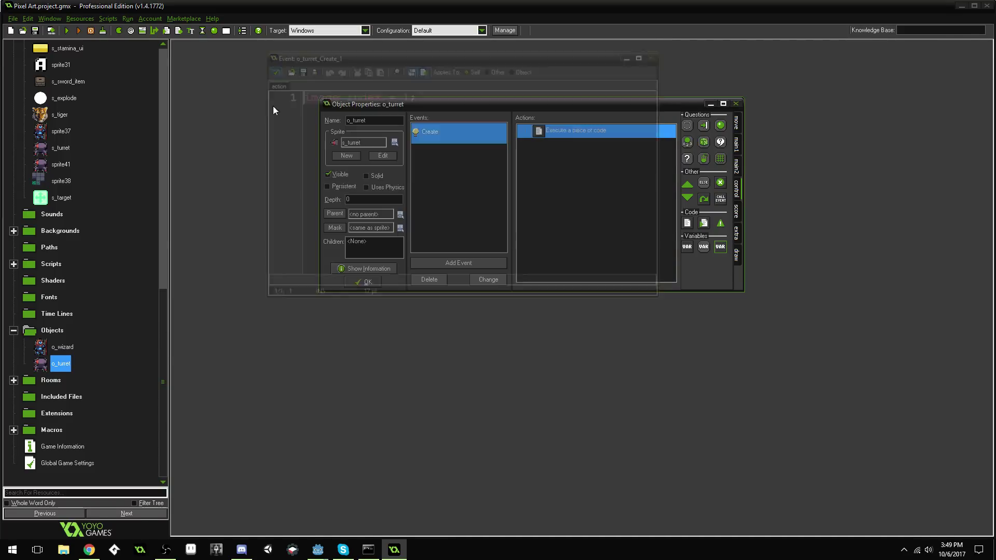
Step: Assign sprite41 as the sprite of the o_turret object
{"action": "left_click", "coordinate": [368, 143]}
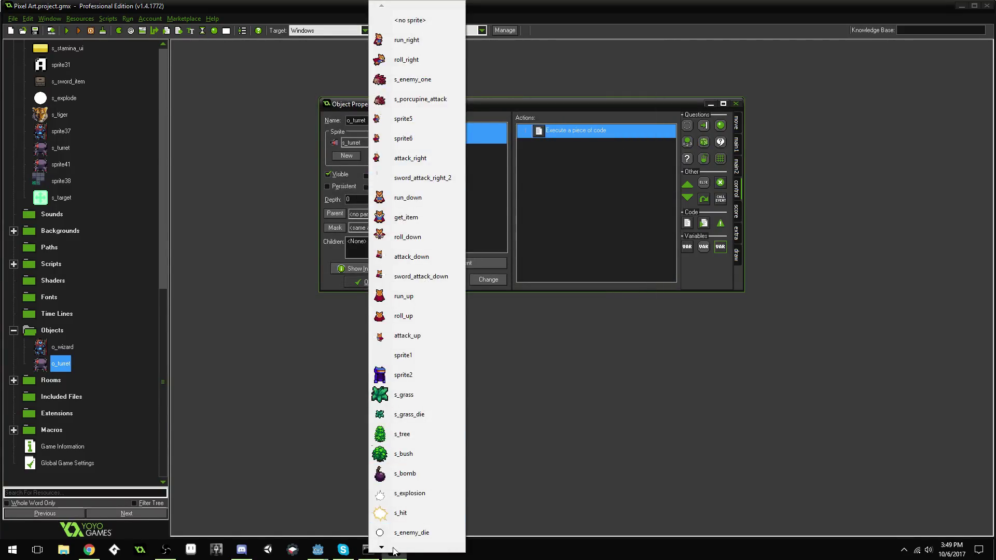
{"action": "mouse_move", "coordinate": [394, 551]}
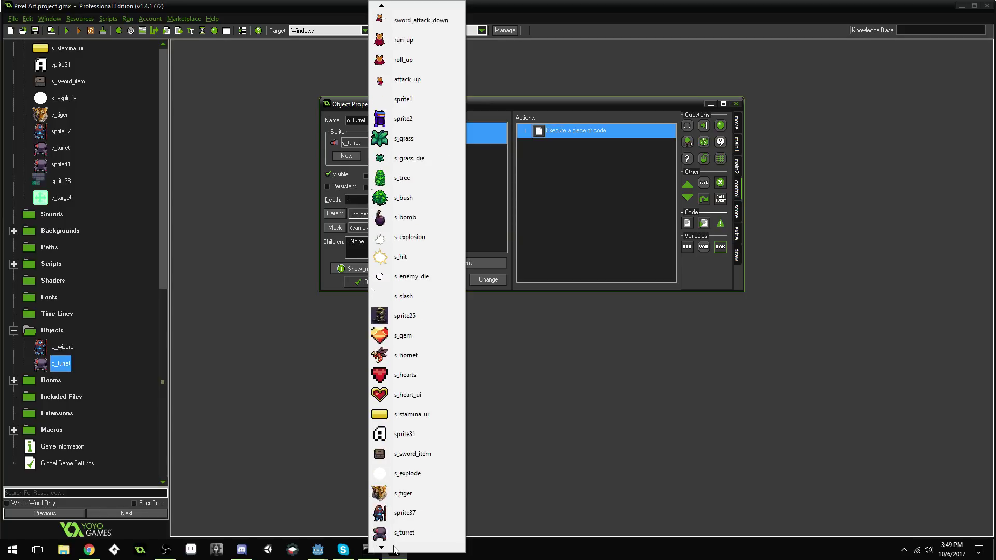
{"action": "left_click", "coordinate": [407, 499]}
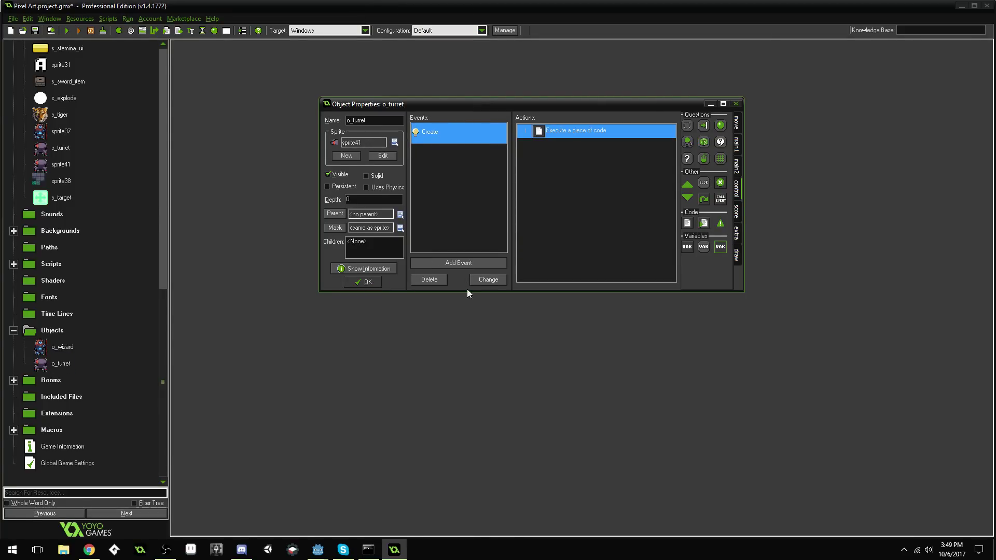
Step: Add "image_speed = 0;" as a second line of the o_turret Create event's code, then run the game and close it
{"action": "double_click", "coordinate": [556, 133]}
{"action": "key", "text": "Return"}
{"action": "type", "text": "i"}
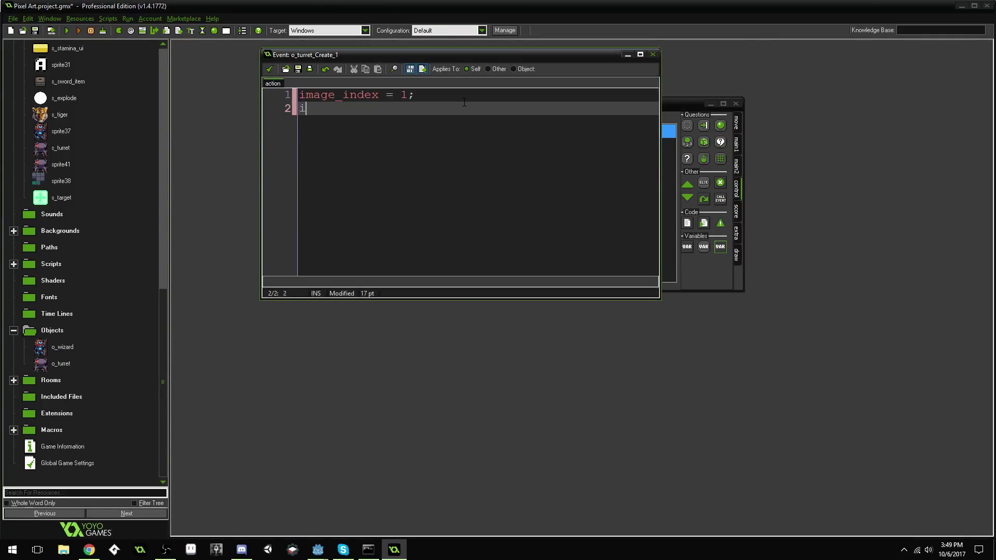
{"action": "type", "text": "mage_speed = 0;"}
{"action": "key", "text": "ctrl+Return"}
{"action": "key", "text": "F5"}
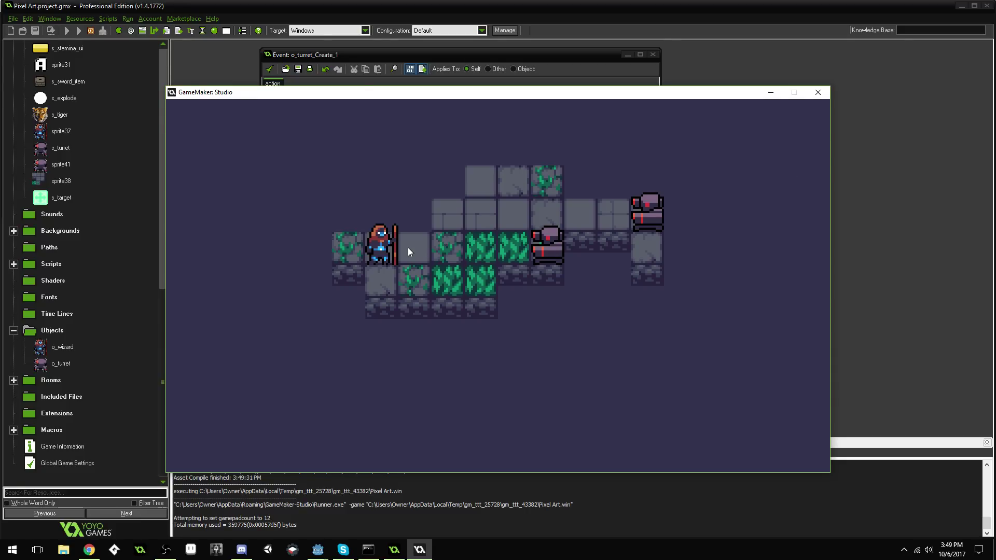
{"action": "left_click", "coordinate": [819, 93]}
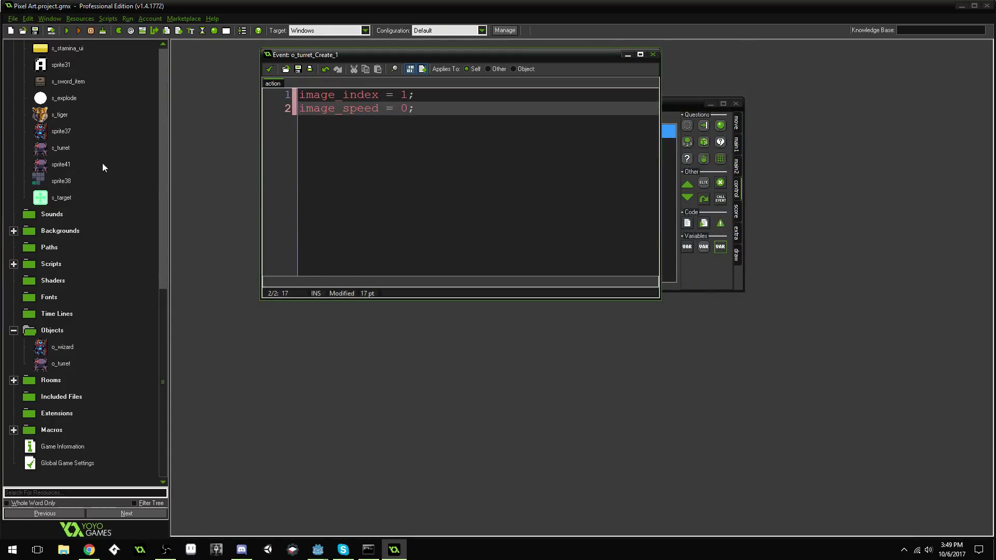
Step: Open sprite41's second frame and recolour the turret's dark purple areas to slate blue-grey, RGB 48, 57, 69
{"action": "double_click", "coordinate": [60, 165]}
{"action": "left_click", "coordinate": [352, 153]}
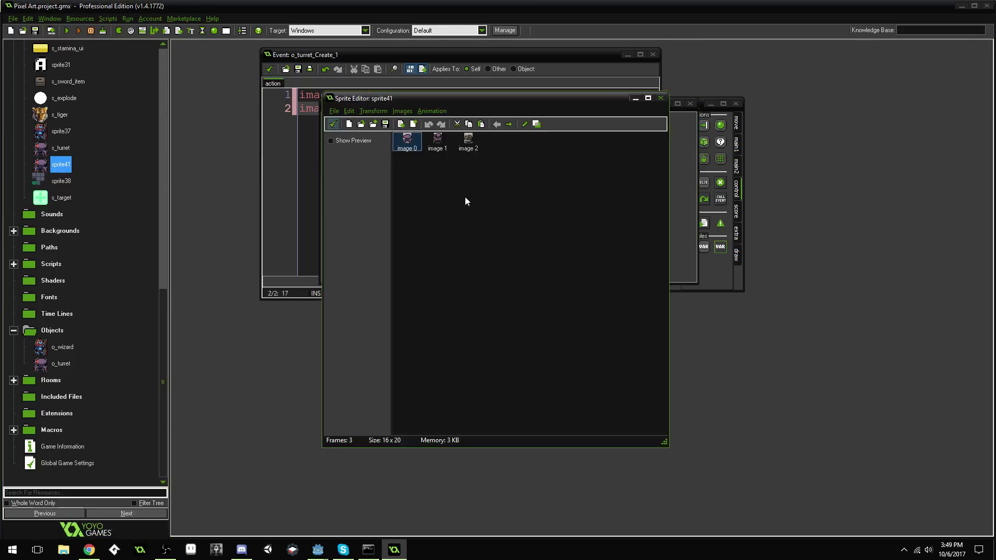
{"action": "double_click", "coordinate": [437, 141]}
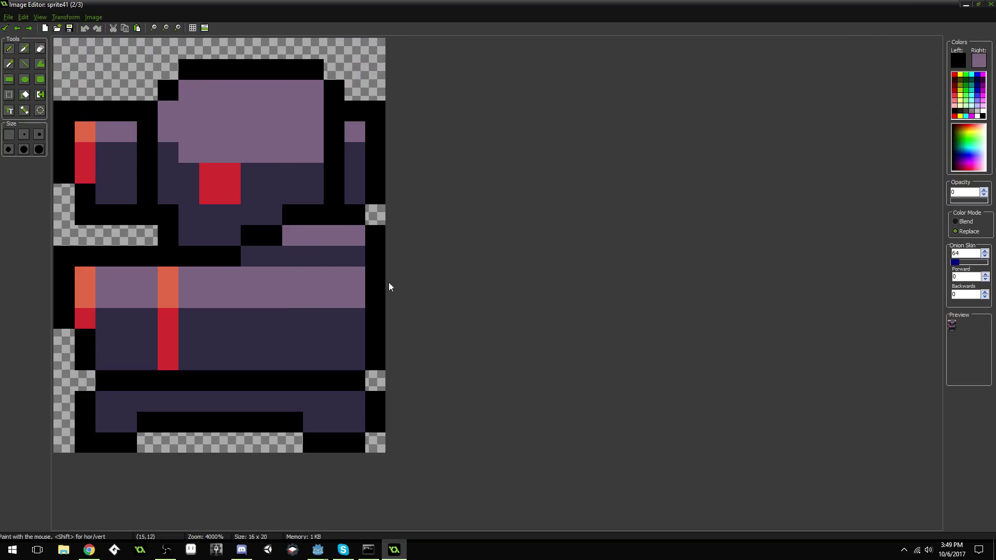
{"action": "scroll", "coordinate": [355, 279], "scroll_direction": "down", "scroll_amount": 2}
{"action": "scroll", "coordinate": [354, 279], "scroll_direction": "up", "scroll_amount": 2}
{"action": "left_click", "coordinate": [282, 189], "text": "ctrl"}
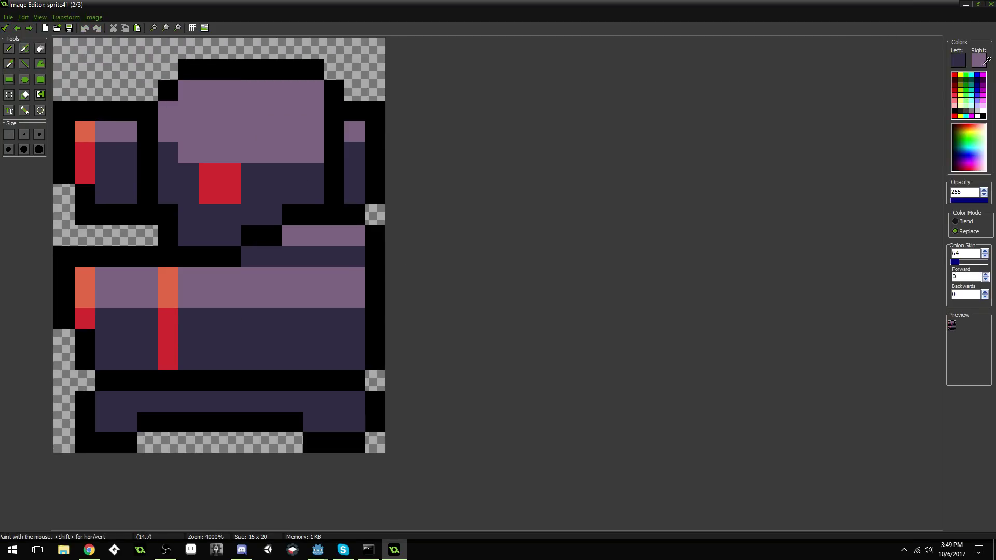
{"action": "left_click", "coordinate": [963, 56]}
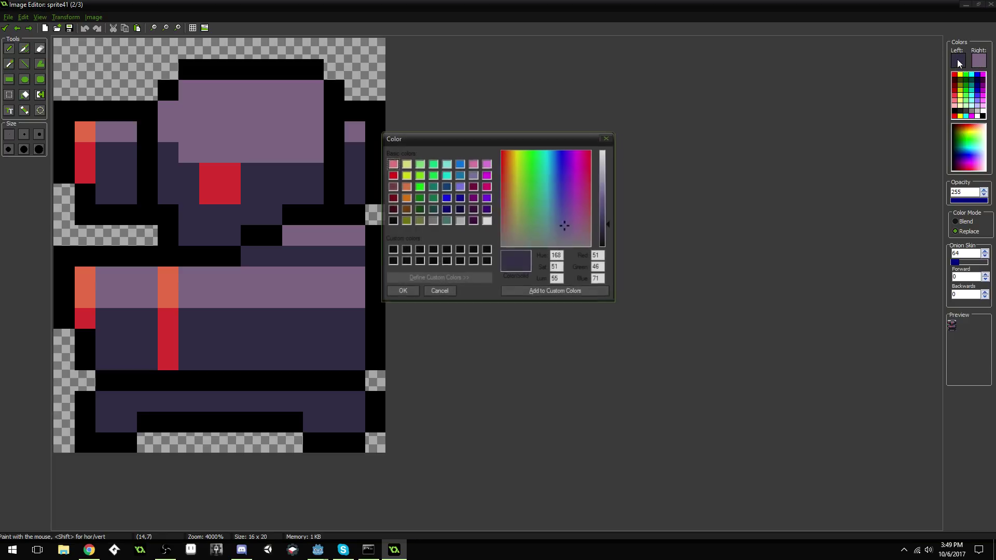
{"action": "left_click", "coordinate": [556, 228]}
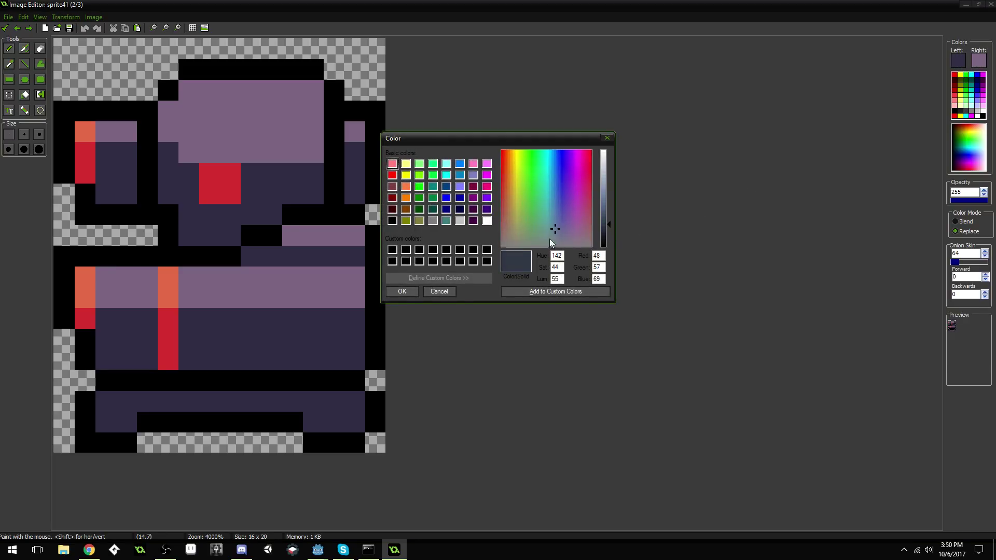
{"action": "left_click", "coordinate": [402, 291]}
{"action": "left_click", "coordinate": [40, 95]}
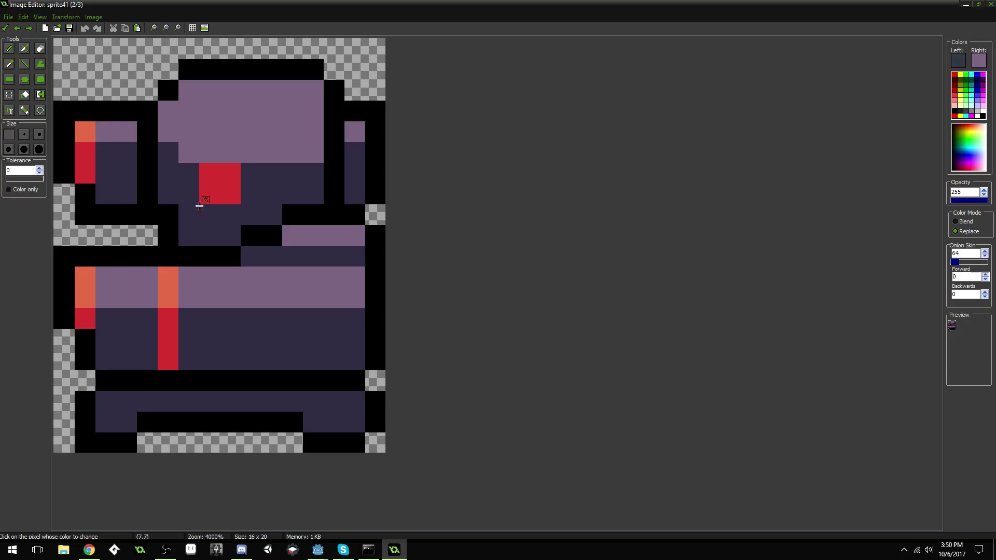
{"action": "left_click", "coordinate": [200, 207]}
Step: Recolour the turret's light mauve areas to a slightly bluer purple
{"action": "left_click", "coordinate": [323, 128], "text": "ctrl"}
{"action": "left_click", "coordinate": [958, 61]}
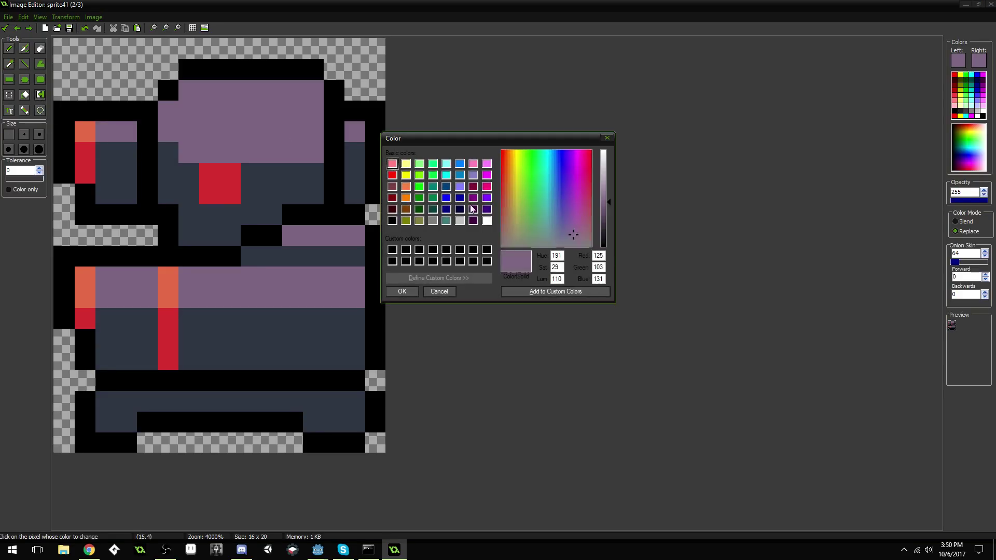
{"action": "left_click", "coordinate": [567, 235]}
{"action": "left_click", "coordinate": [402, 292]}
{"action": "scroll", "coordinate": [521, 258], "scroll_direction": "down", "scroll_amount": 1}
{"action": "scroll", "coordinate": [521, 253], "scroll_direction": "down", "scroll_amount": 3}
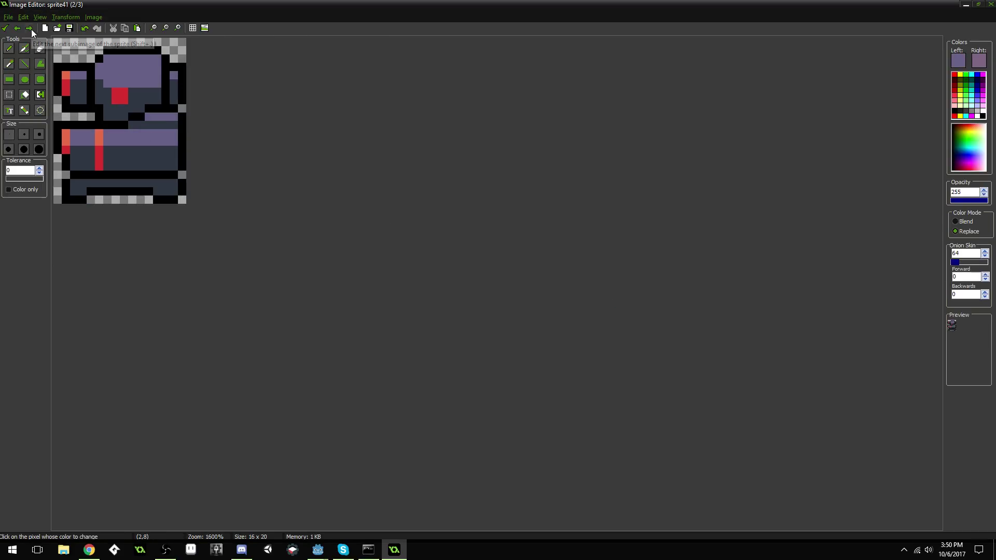
Step: Accept the edited frame and sprite41's properties, then run the game to check the turret colours and close it
{"action": "left_click", "coordinate": [5, 28]}
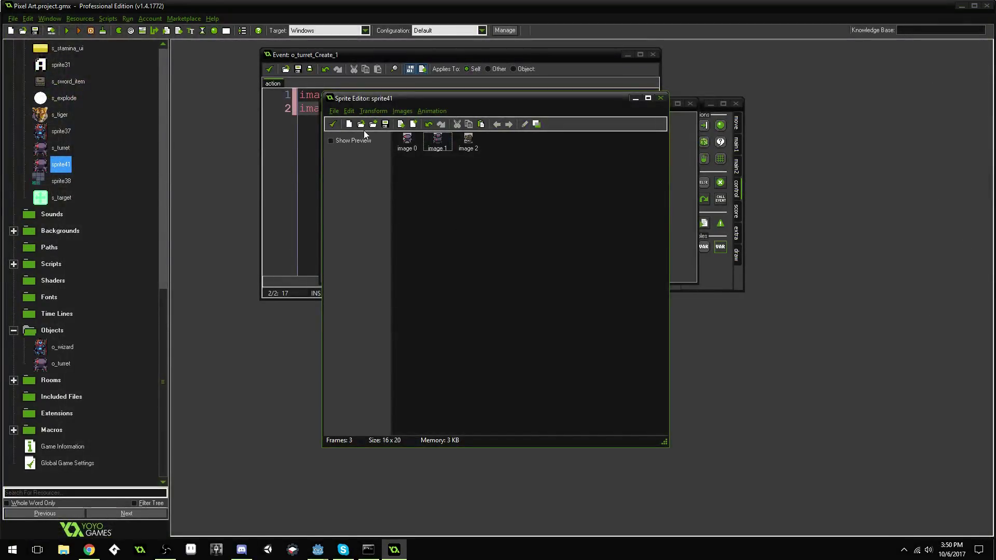
{"action": "left_click", "coordinate": [327, 124]}
{"action": "left_click", "coordinate": [369, 276]}
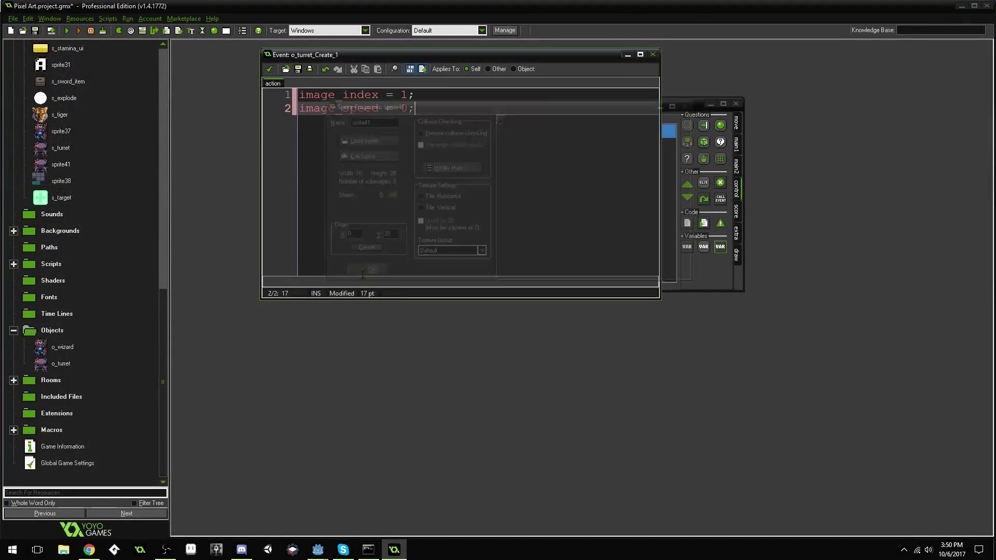
{"action": "left_click", "coordinate": [67, 31]}
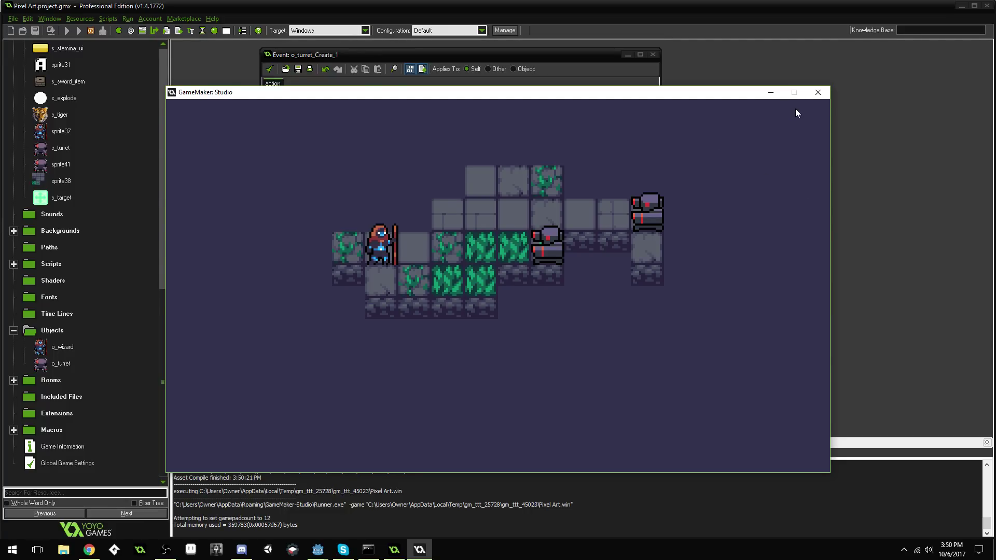
{"action": "left_click", "coordinate": [820, 94]}
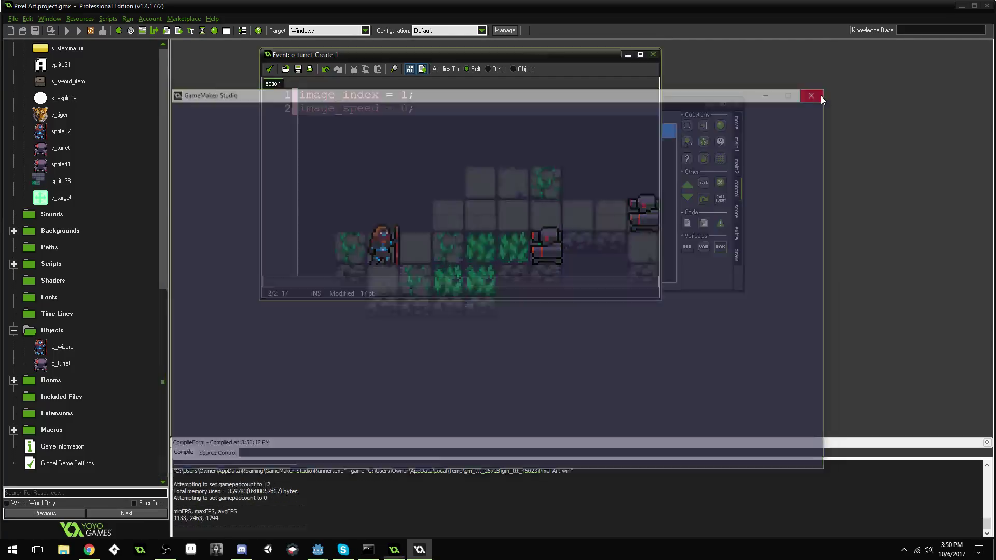
Step: Set image_index to 2 in the Create event's code, then run the game to check the creature frame and close it
{"action": "double_click", "coordinate": [403, 95]}
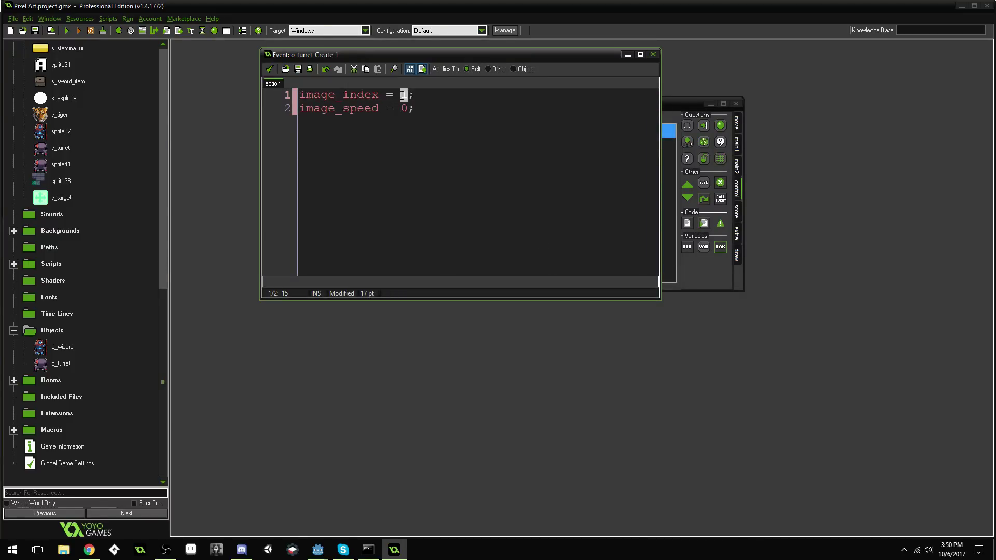
{"action": "type", "text": "2"}
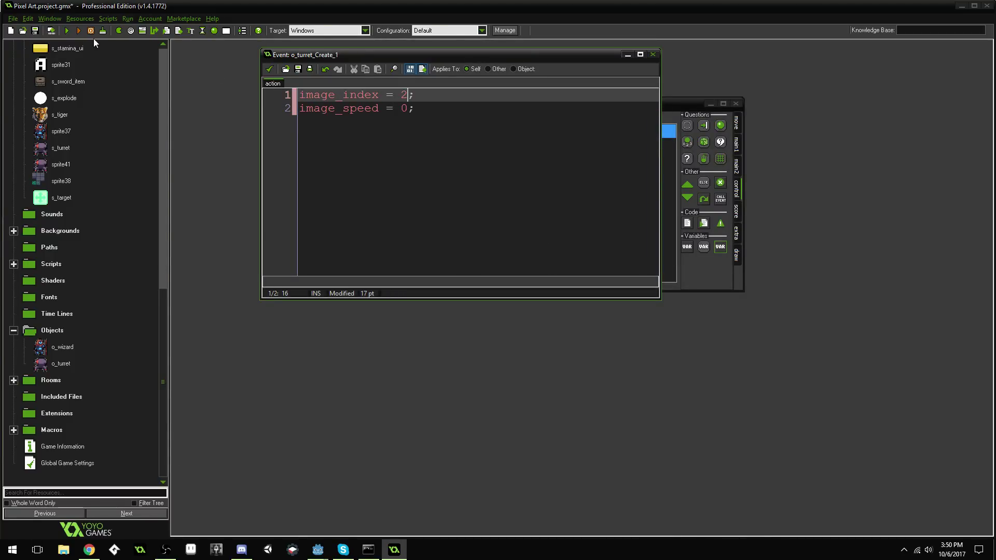
{"action": "left_click", "coordinate": [67, 31]}
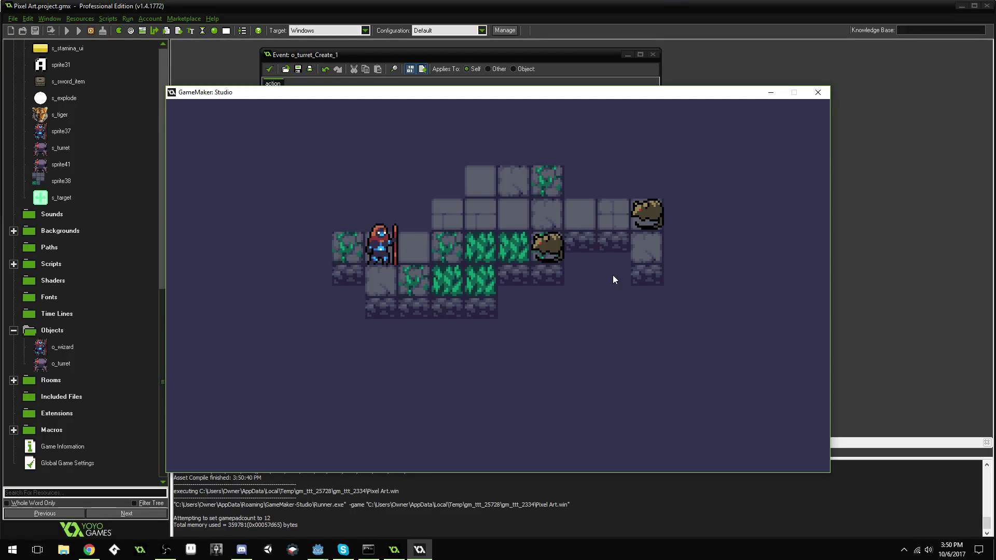
{"action": "left_click", "coordinate": [828, 96]}
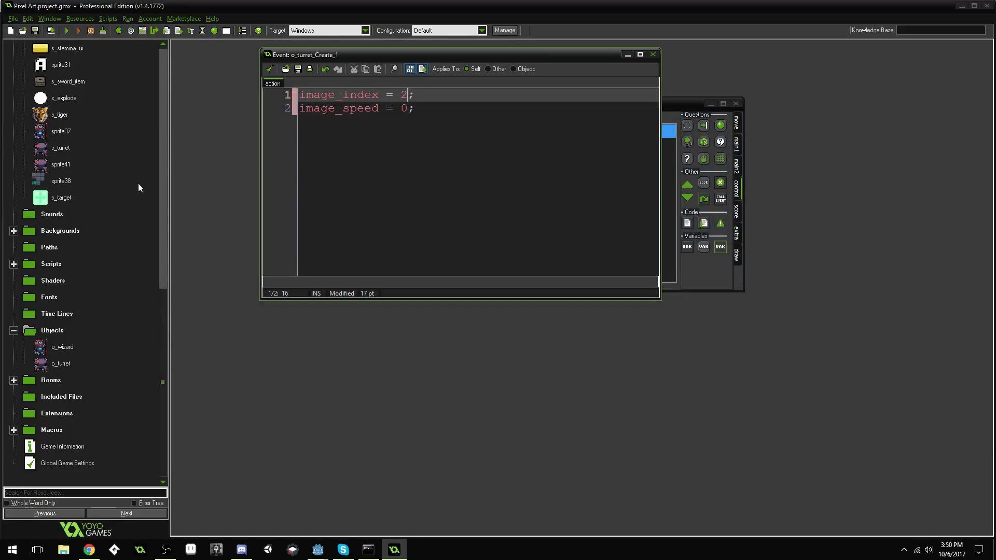
Step: Open sprite41's second frame again and recolour the turret's light purple areas to greyish blue, RGB 92, 102, 141
{"action": "scroll", "coordinate": [73, 185], "scroll_direction": "up", "scroll_amount": 1}
{"action": "left_click", "coordinate": [56, 218]}
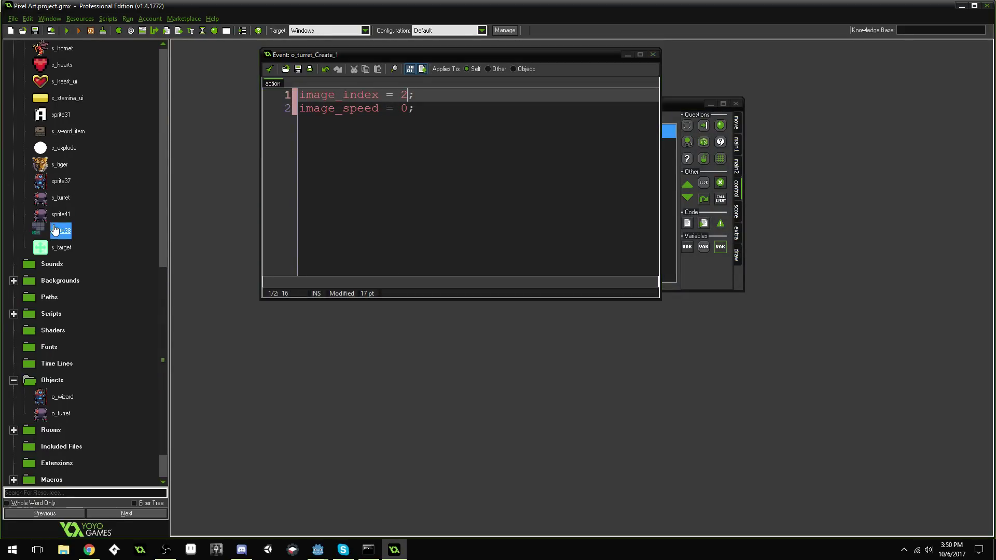
{"action": "double_click", "coordinate": [56, 217]}
{"action": "left_click", "coordinate": [353, 162]}
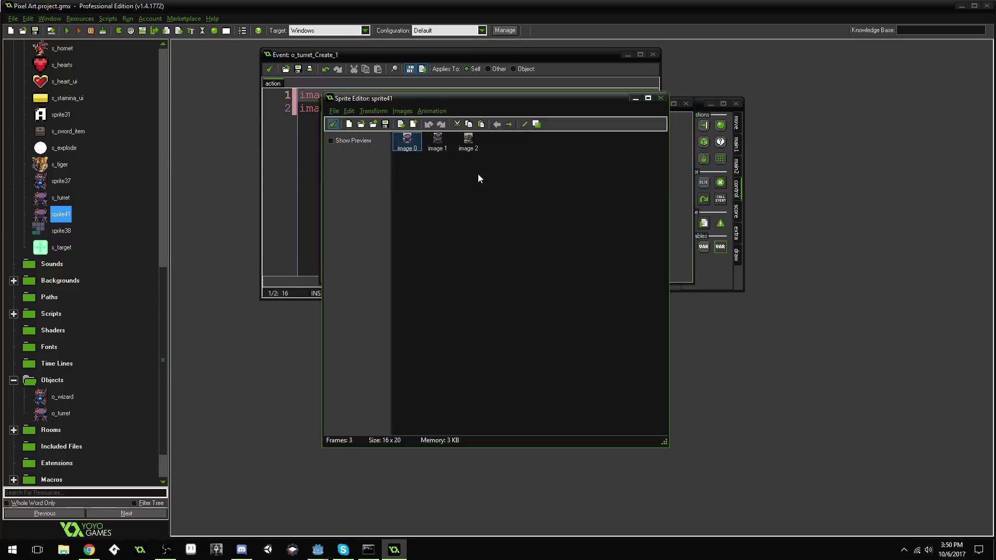
{"action": "double_click", "coordinate": [437, 143]}
{"action": "scroll", "coordinate": [412, 274], "scroll_direction": "up", "scroll_amount": 5}
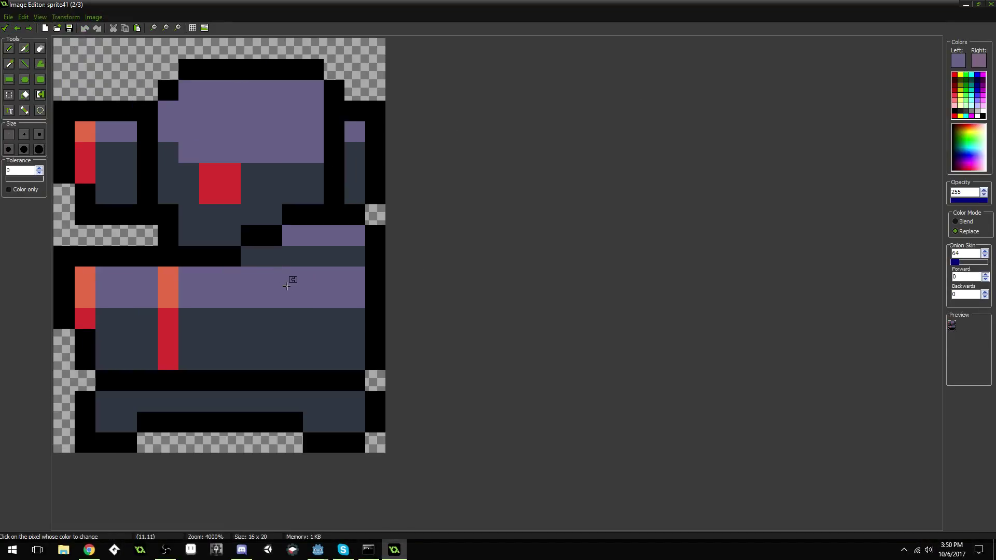
{"action": "key", "text": "ctrl"}
{"action": "left_click", "coordinate": [958, 61]}
{"action": "left_click", "coordinate": [559, 227]}
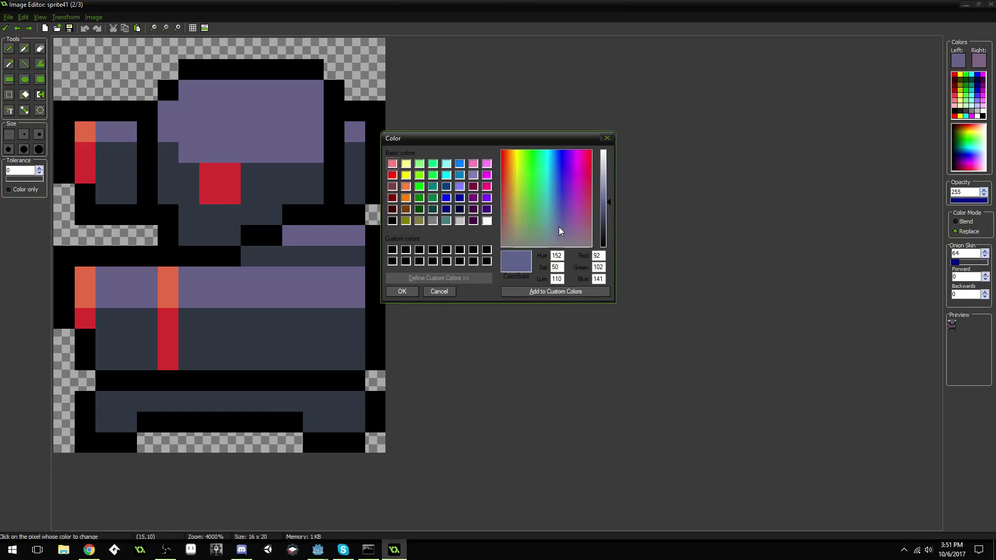
{"action": "left_click", "coordinate": [410, 292]}
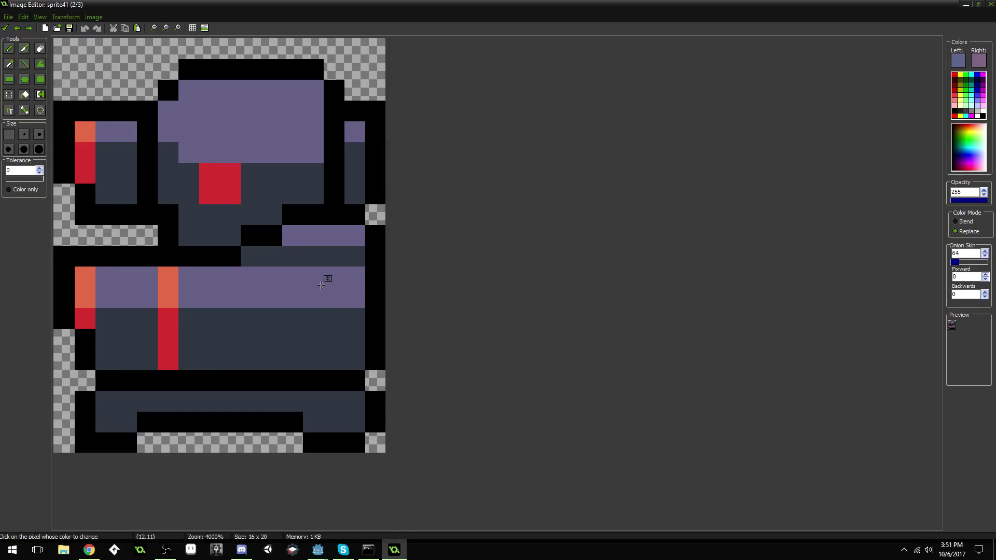
Step: Recolour the turret's dark slate areas to dark teal-grey, RGB 47, 65, 70
{"action": "left_click", "coordinate": [958, 61]}
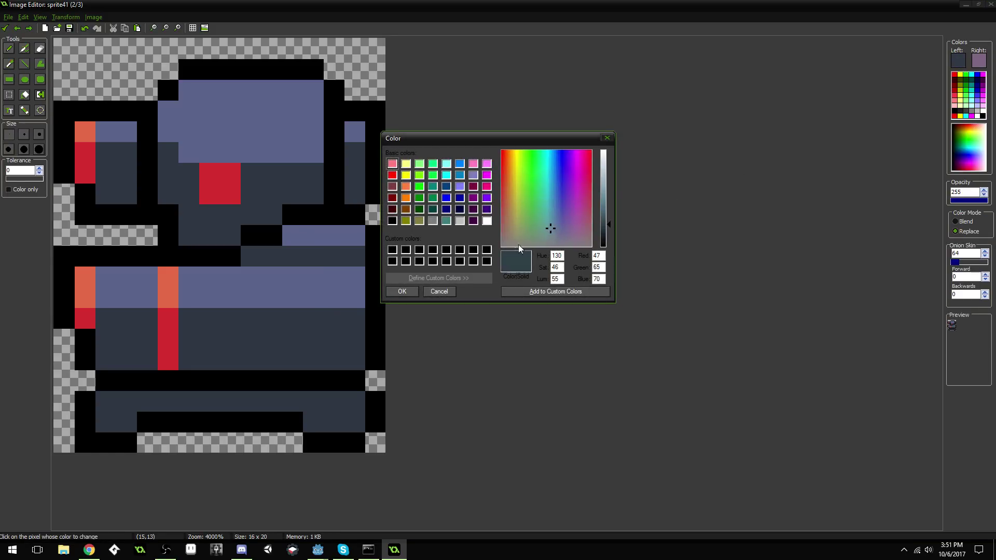
{"action": "left_click", "coordinate": [401, 291]}
{"action": "scroll", "coordinate": [382, 243], "scroll_direction": "down", "scroll_amount": 3}
{"action": "scroll", "coordinate": [394, 235], "scroll_direction": "up", "scroll_amount": 4}
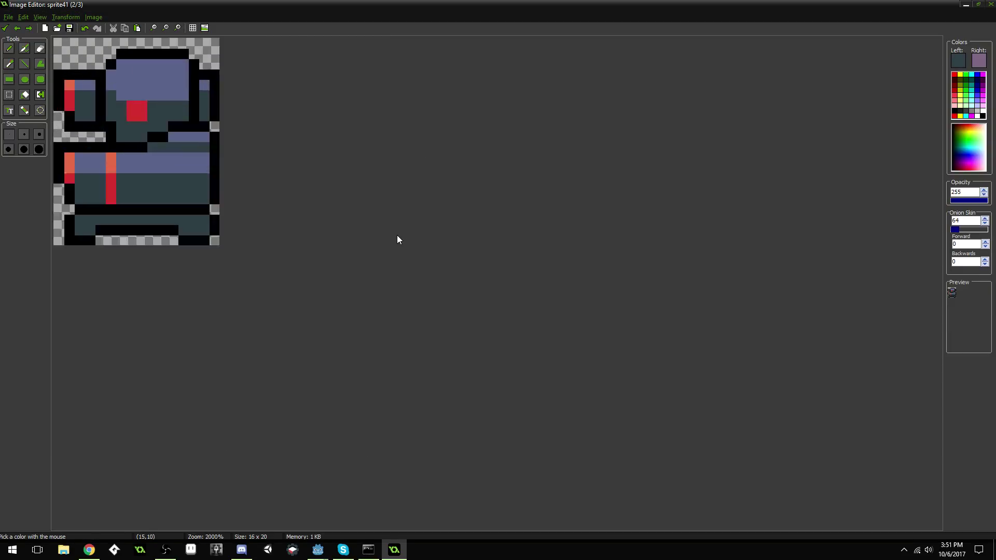
{"action": "scroll", "coordinate": [389, 234], "scroll_direction": "down", "scroll_amount": 3}
{"action": "scroll", "coordinate": [384, 233], "scroll_direction": "up", "scroll_amount": 1}
Step: Go to sprite41's third frame and recolour the creature's dark olive-brown body and tail to a dark reddish brown
{"action": "key", "text": "r"}
{"action": "key", "text": "Right"}
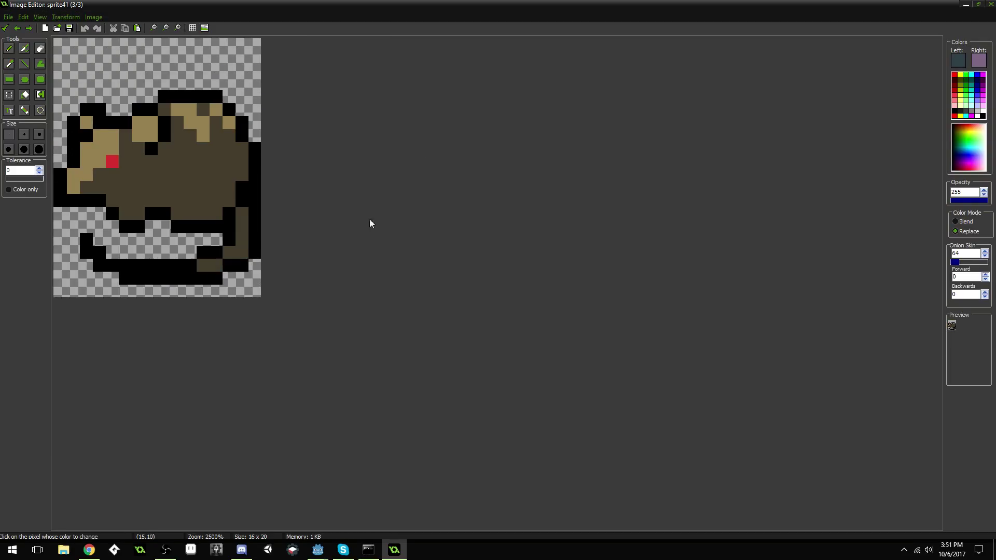
{"action": "scroll", "coordinate": [293, 214], "scroll_direction": "up", "scroll_amount": 1}
{"action": "key", "text": "o"}
{"action": "scroll", "coordinate": [278, 216], "scroll_direction": "up", "scroll_amount": 2}
{"action": "key", "text": "c"}
{"action": "left_click", "coordinate": [380, 273], "text": "ctrl"}
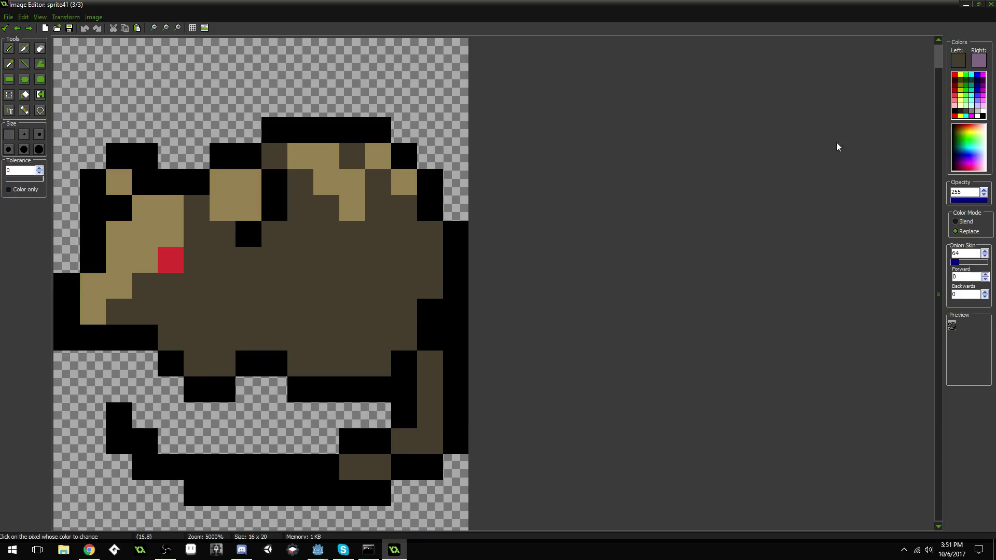
{"action": "left_click", "coordinate": [961, 60]}
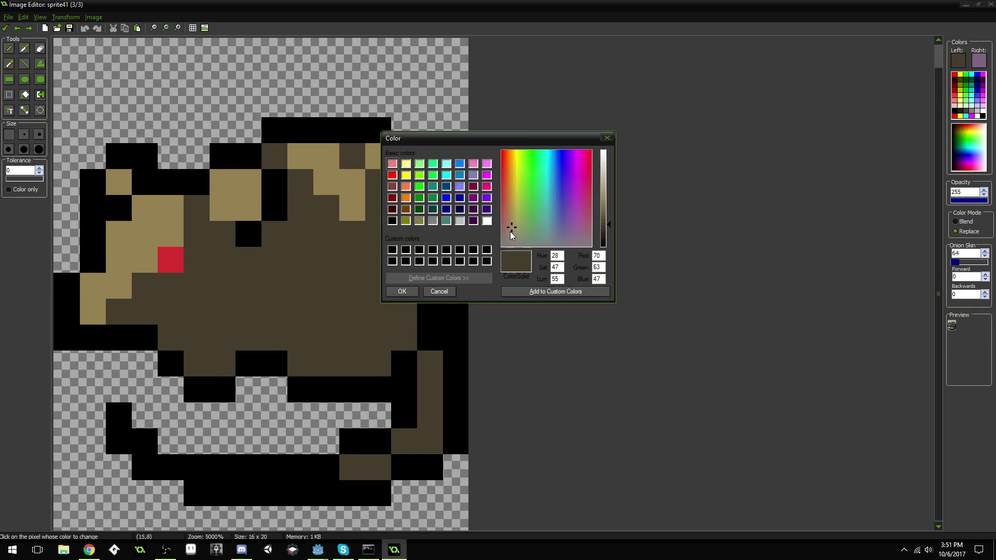
{"action": "left_click_drag", "start_coordinate": [506, 228], "coordinate": [504, 228]}
{"action": "left_click", "coordinate": [402, 291]}
{"action": "left_click", "coordinate": [344, 294]}
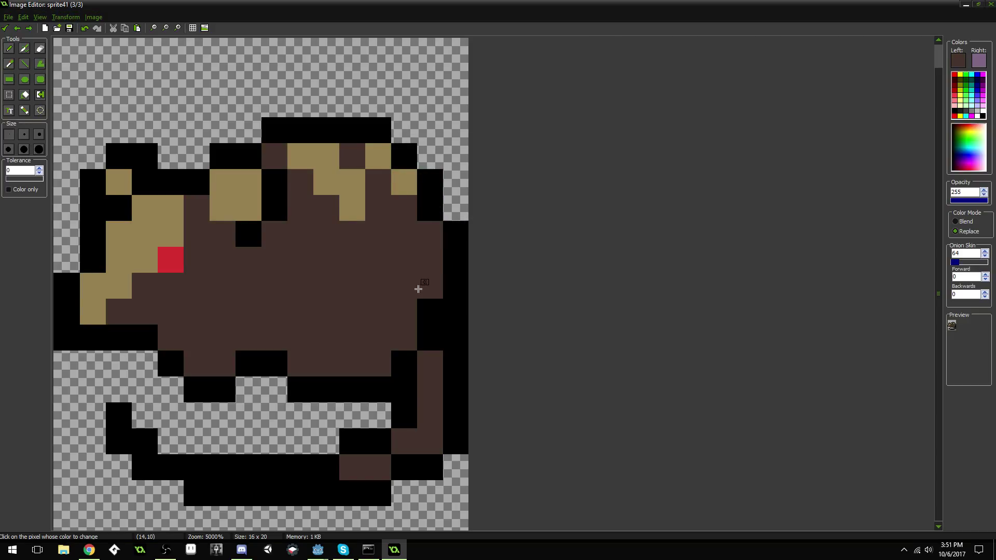
Step: Recolour the creature's tan areas to a warmer brown, RGB 149, 116, 85, and accept the image edits
{"action": "key", "text": "ctrl"}
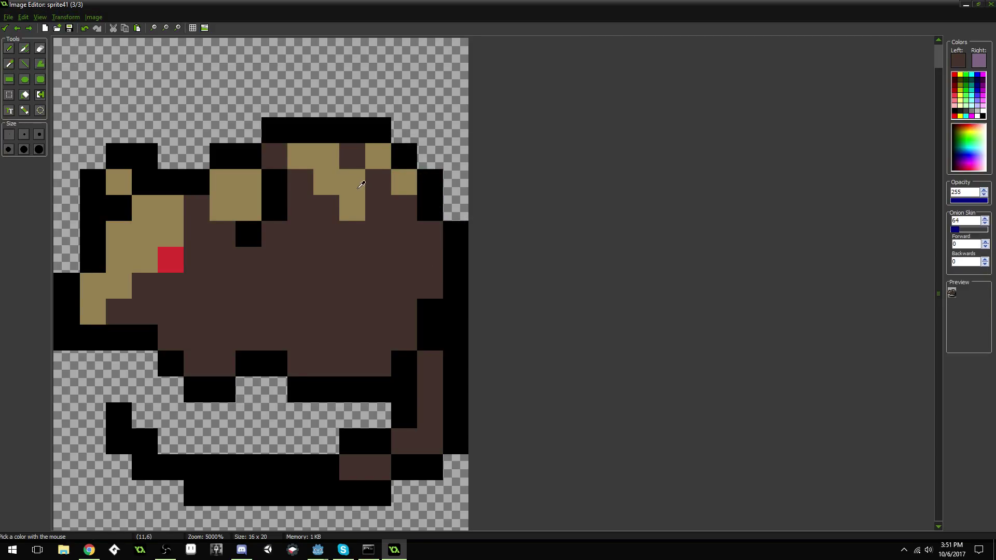
{"action": "left_click", "coordinate": [338, 178], "text": "ctrl"}
{"action": "left_click", "coordinate": [957, 61]}
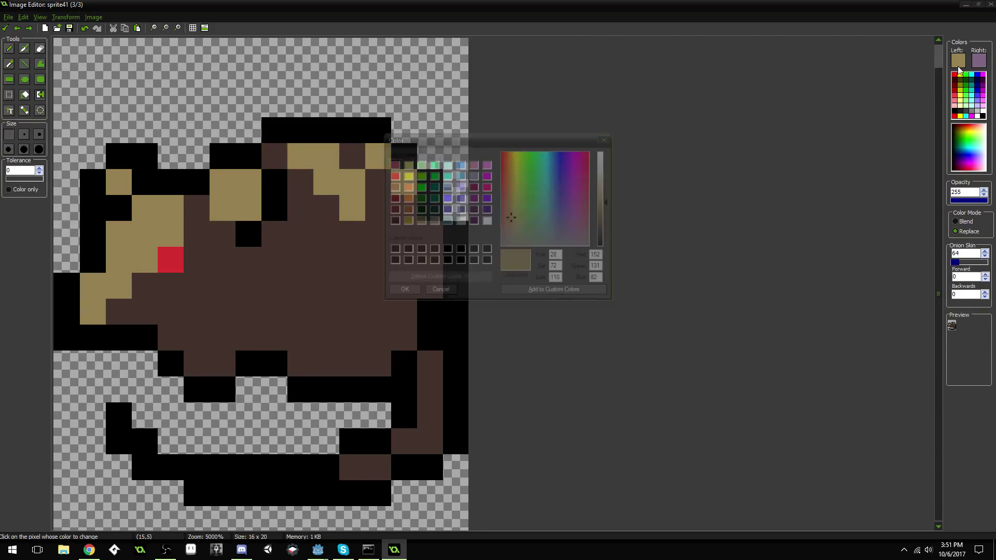
{"action": "left_click", "coordinate": [507, 221]}
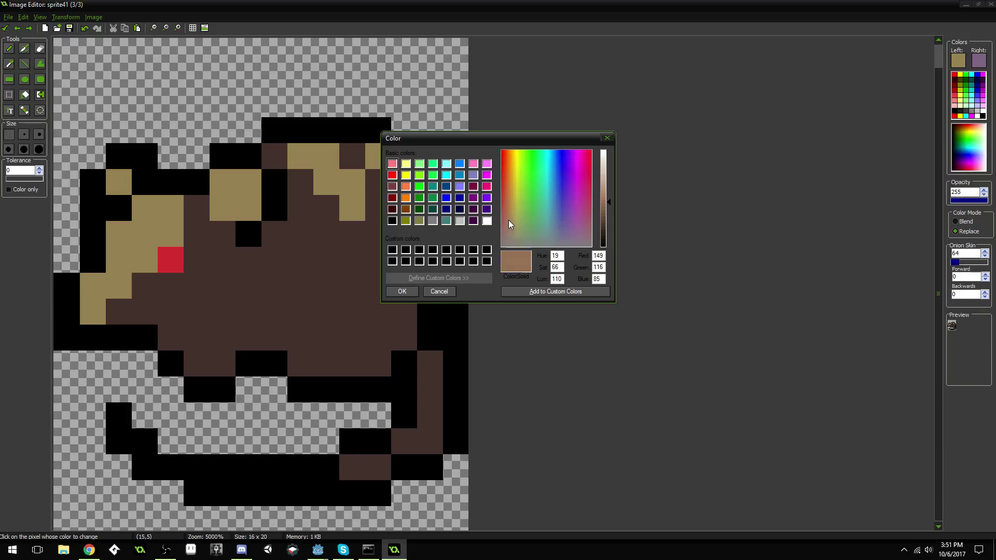
{"action": "left_click", "coordinate": [402, 290]}
{"action": "left_click", "coordinate": [146, 233]}
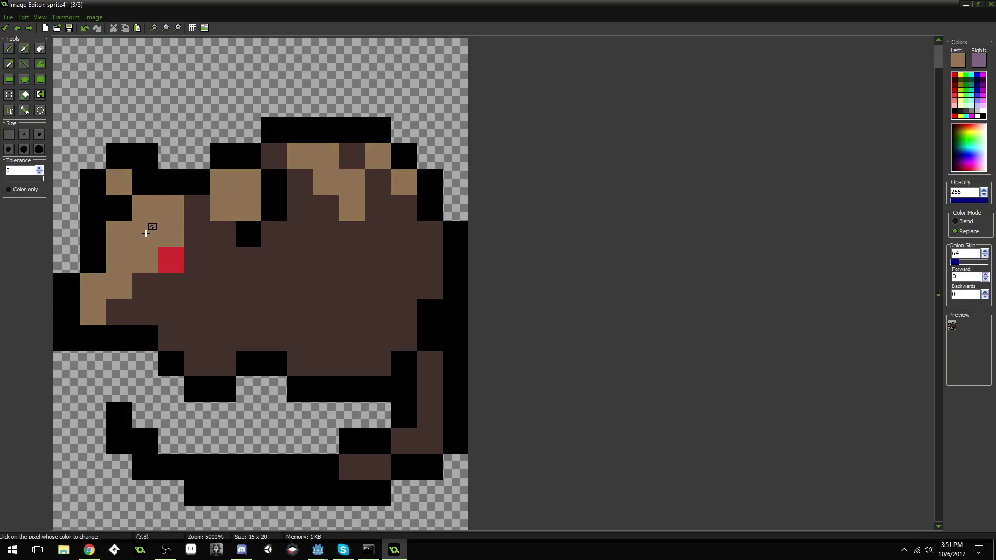
{"action": "scroll", "coordinate": [265, 266], "scroll_direction": "down", "scroll_amount": 2}
{"action": "scroll", "coordinate": [266, 266], "scroll_direction": "up", "scroll_amount": 1}
{"action": "left_click", "coordinate": [6, 28]}
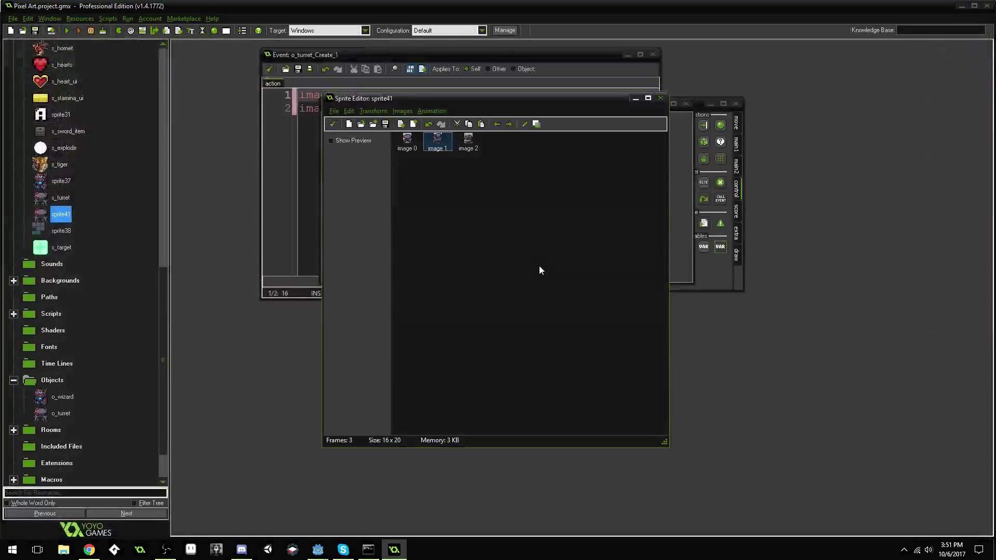
Step: Accept the sprite41 changes and run the game to preview the recoloured creature frame, closing the game window when done
{"action": "left_click", "coordinate": [332, 124]}
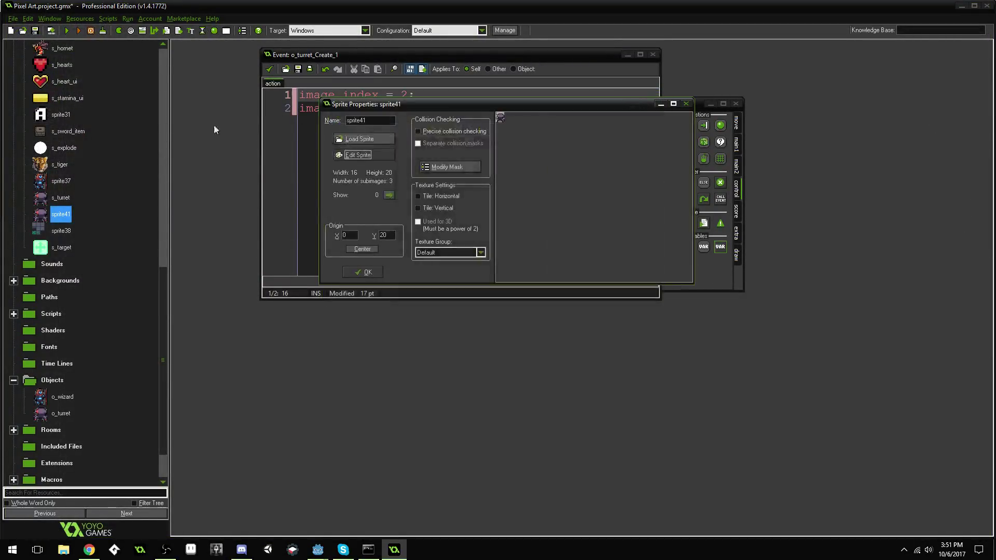
{"action": "left_click", "coordinate": [362, 271]}
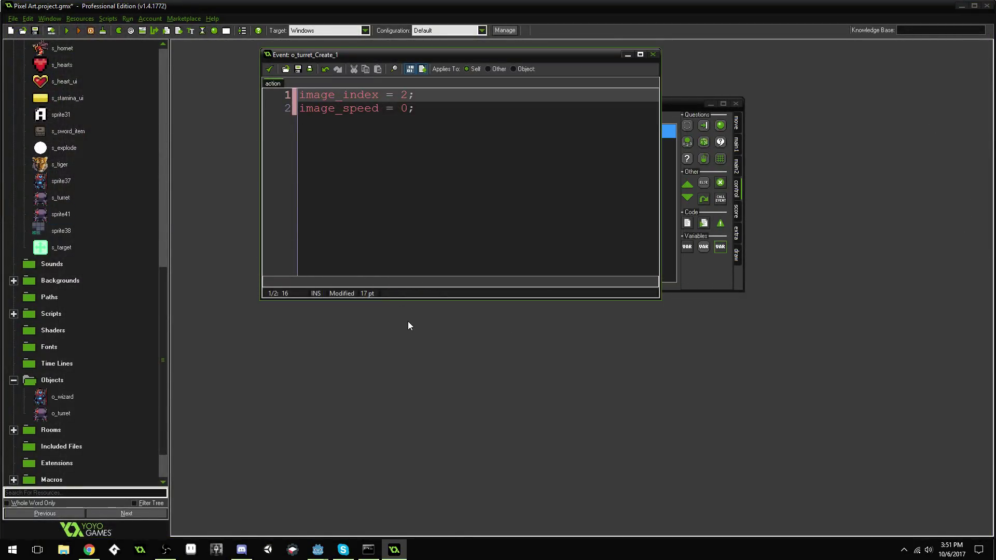
{"action": "key", "text": "F5"}
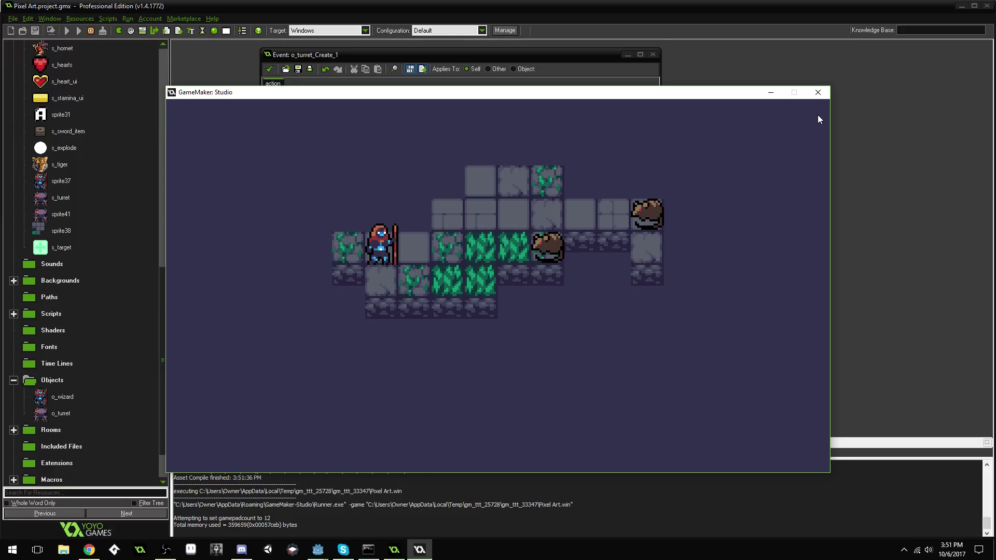
{"action": "left_click", "coordinate": [817, 93]}
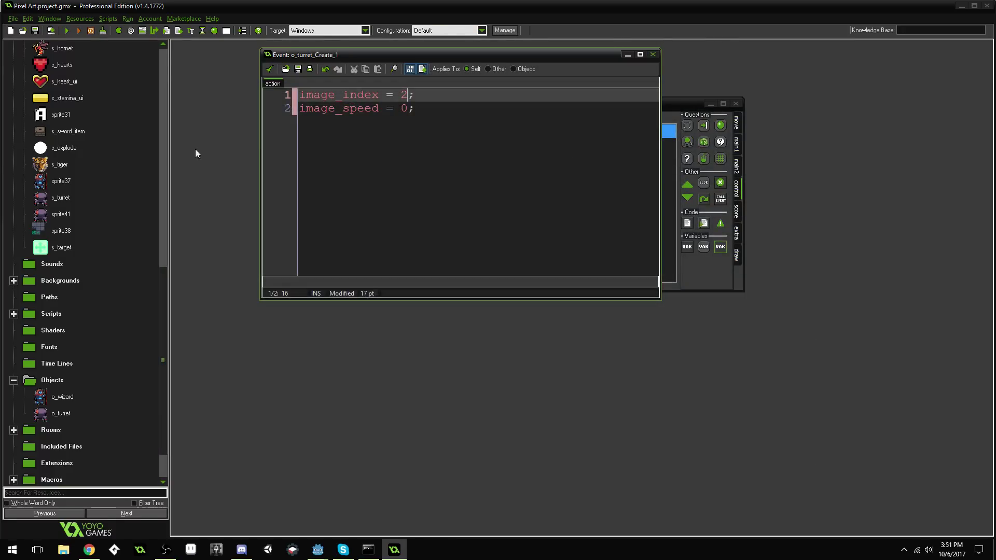
Step: Open sprite41's third frame again and enlarge the rat's snout with one black outline pixel and one tan pixel inside it
{"action": "double_click", "coordinate": [60, 214]}
{"action": "left_click", "coordinate": [363, 154]}
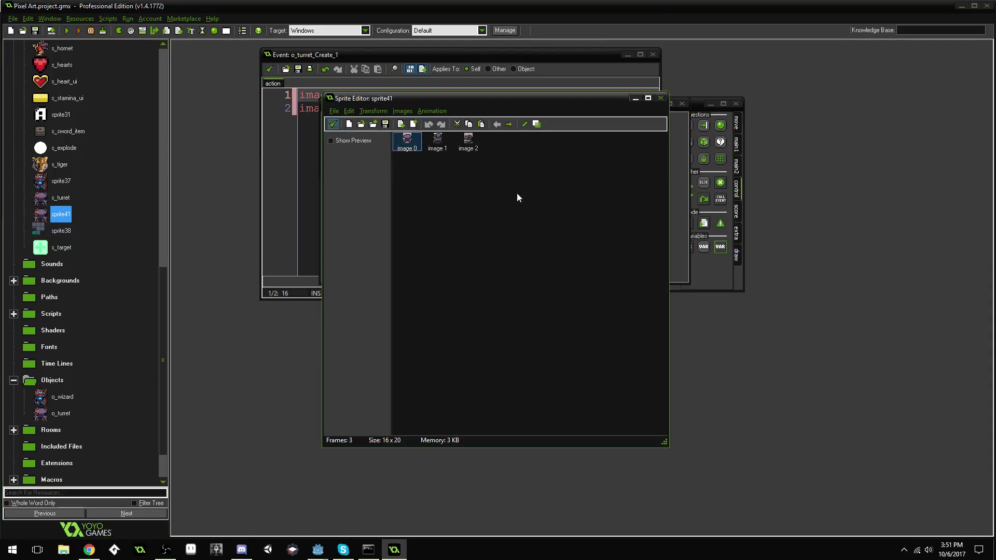
{"action": "double_click", "coordinate": [467, 146]}
{"action": "scroll", "coordinate": [156, 218], "scroll_direction": "up", "scroll_amount": 1}
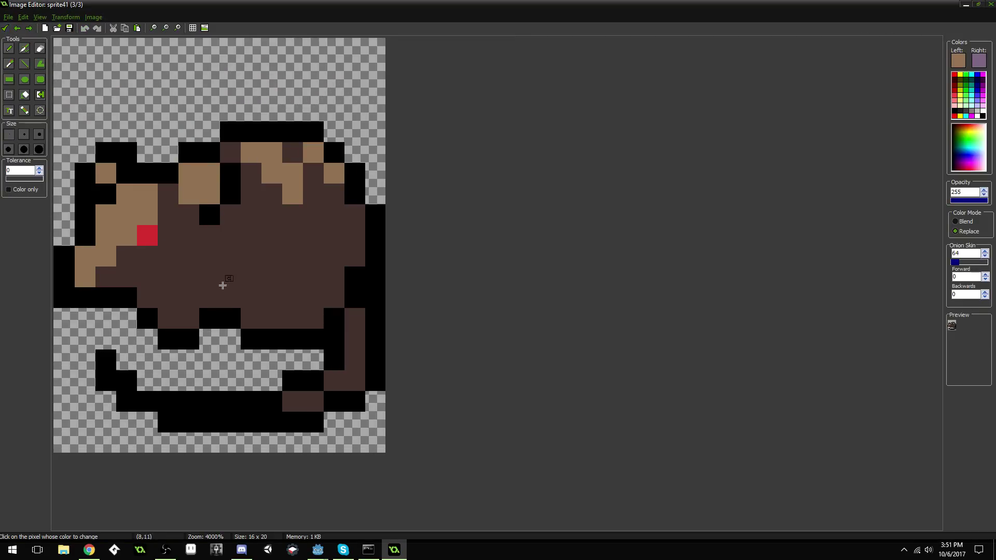
{"action": "left_click", "coordinate": [7, 50]}
{"action": "key", "text": "ctrl"}
{"action": "left_click", "coordinate": [83, 229], "text": "ctrl"}
{"action": "left_click", "coordinate": [70, 232]}
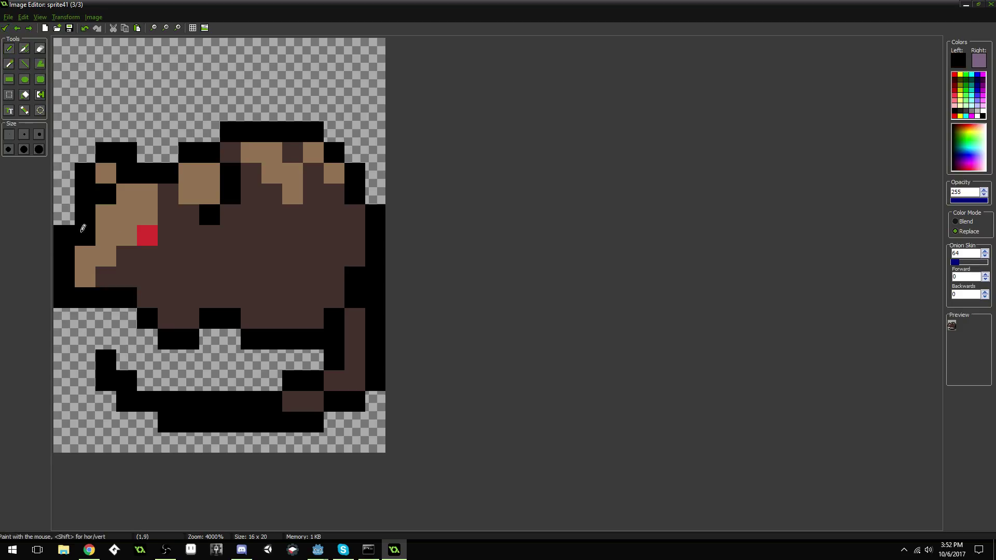
{"action": "left_click", "coordinate": [103, 231], "text": "ctrl"}
{"action": "left_click", "coordinate": [86, 232]}
{"action": "scroll", "coordinate": [207, 208], "scroll_direction": "down", "scroll_amount": 5}
{"action": "scroll", "coordinate": [229, 195], "scroll_direction": "up", "scroll_amount": 3}
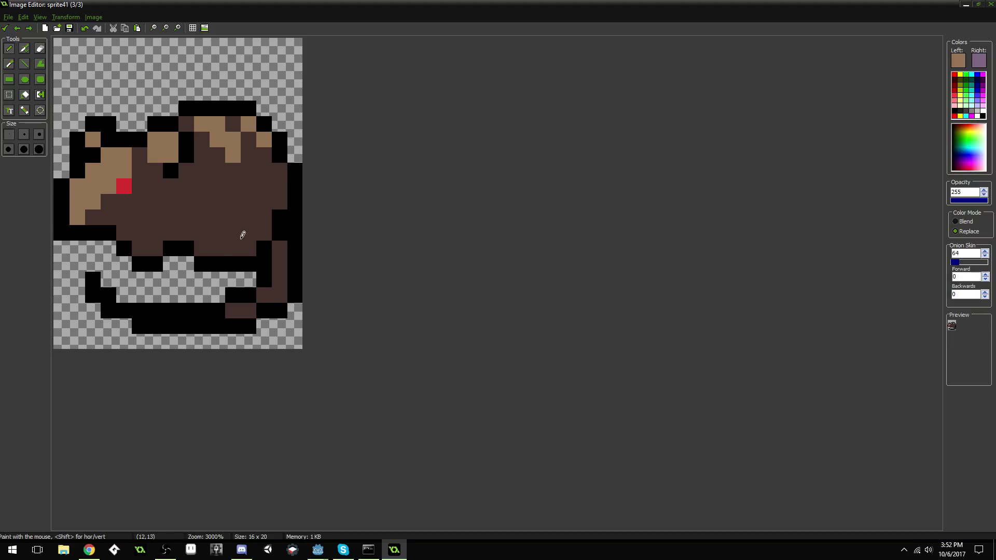
Step: Paint the inside of the rat's curled tail dark brown, including its tip and the bend near the body
{"action": "left_click", "coordinate": [241, 310], "text": "ctrl"}
{"action": "left_click_drag", "start_coordinate": [223, 310], "coordinate": [141, 305]}
{"action": "left_click", "coordinate": [109, 295]}
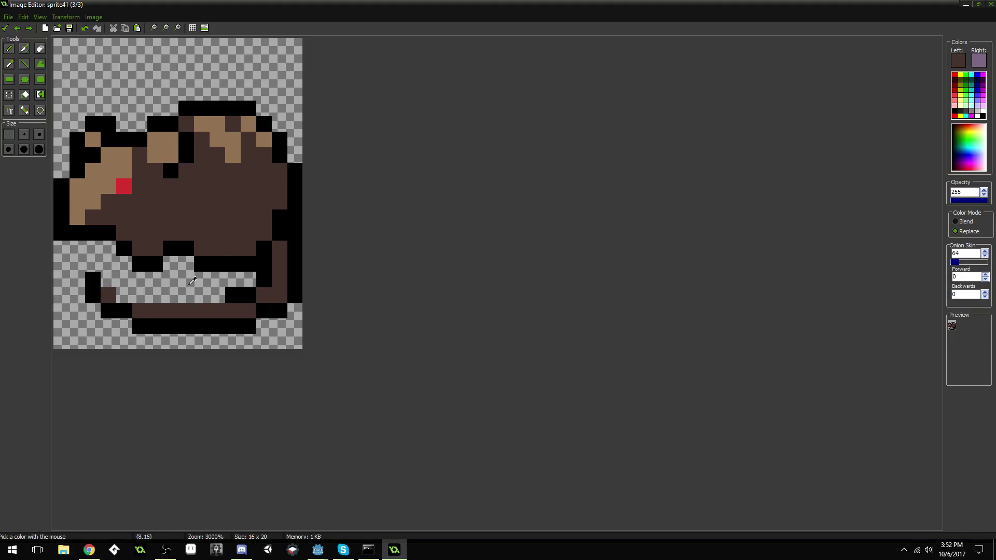
{"action": "left_click", "coordinate": [245, 295]}
Step: Erase the leftover black pixel above the tail's inner bend to transparent and accept the image edits
{"action": "left_click", "coordinate": [232, 281], "text": "ctrl"}
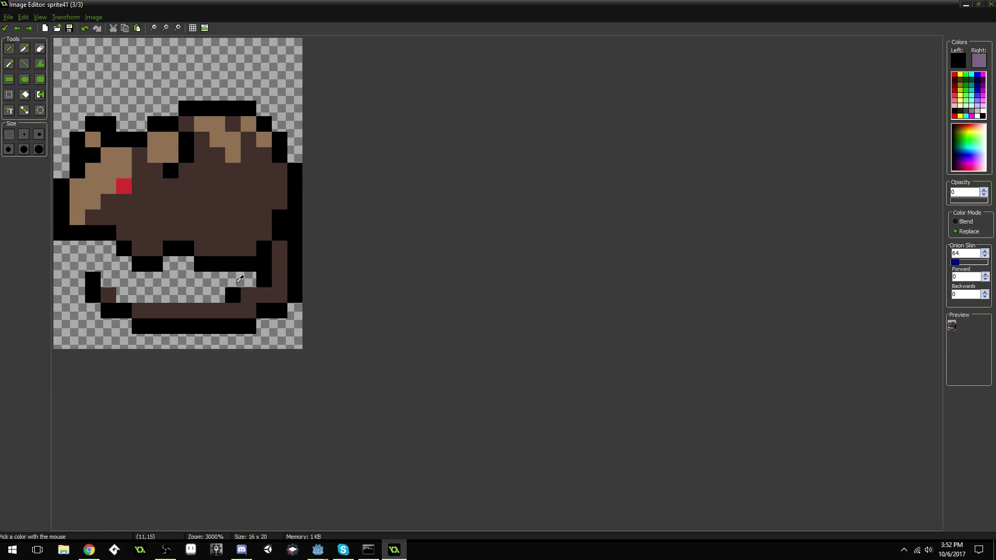
{"action": "left_click", "coordinate": [233, 294]}
{"action": "scroll", "coordinate": [233, 283], "scroll_direction": "down", "scroll_amount": 5}
{"action": "scroll", "coordinate": [245, 271], "scroll_direction": "up", "scroll_amount": 3}
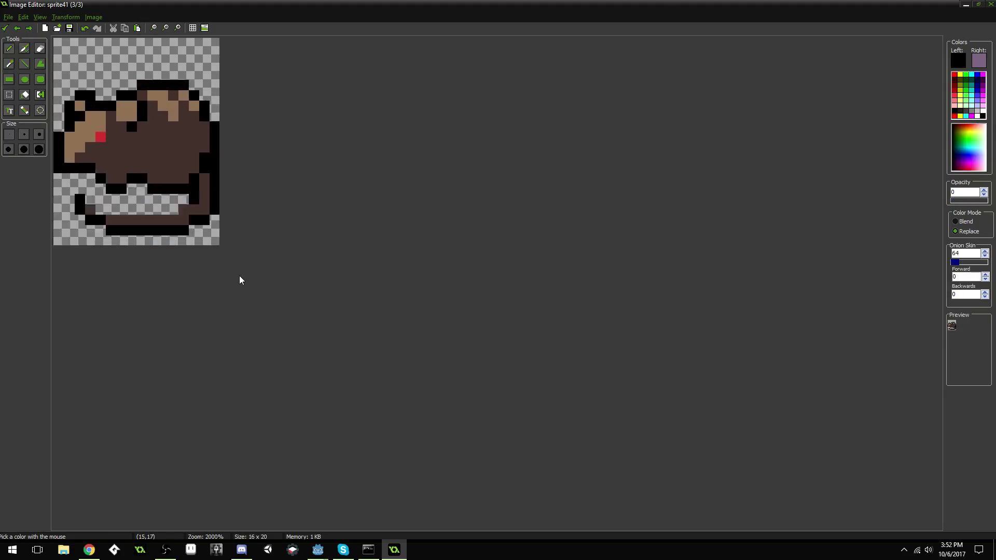
{"action": "scroll", "coordinate": [267, 333], "scroll_direction": "up", "scroll_amount": 1}
{"action": "left_click", "coordinate": [188, 405], "text": "ctrl"}
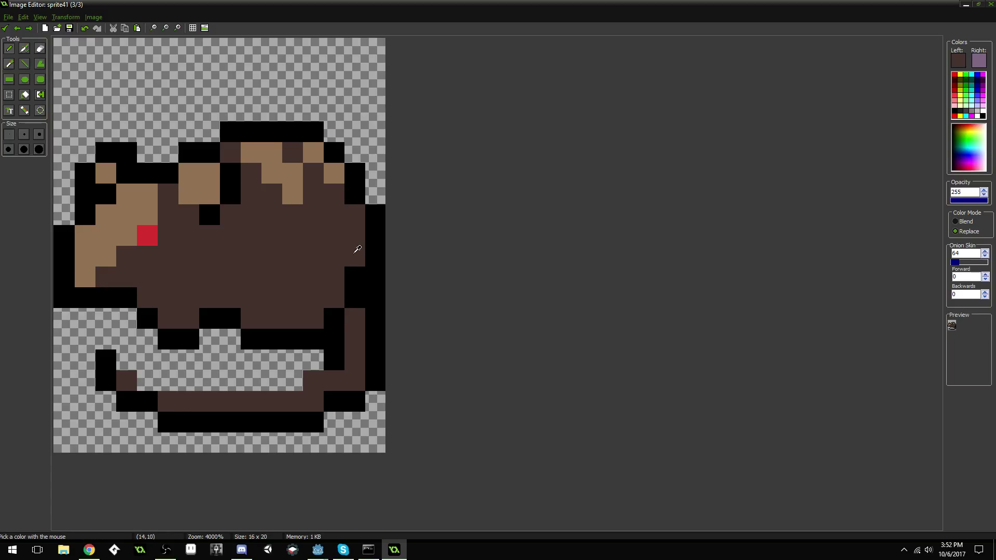
{"action": "scroll", "coordinate": [331, 300], "scroll_direction": "down", "scroll_amount": 3}
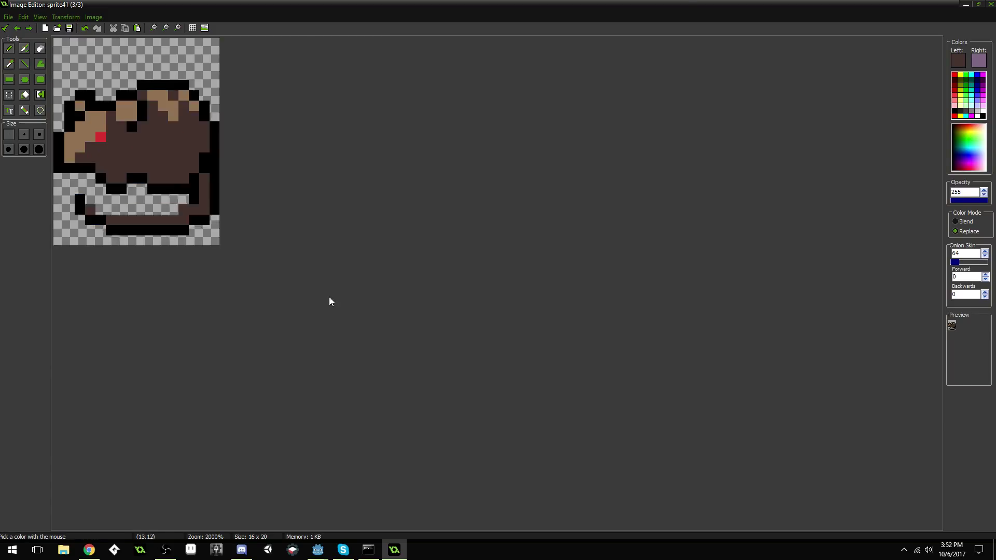
{"action": "scroll", "coordinate": [289, 327], "scroll_direction": "up", "scroll_amount": 2}
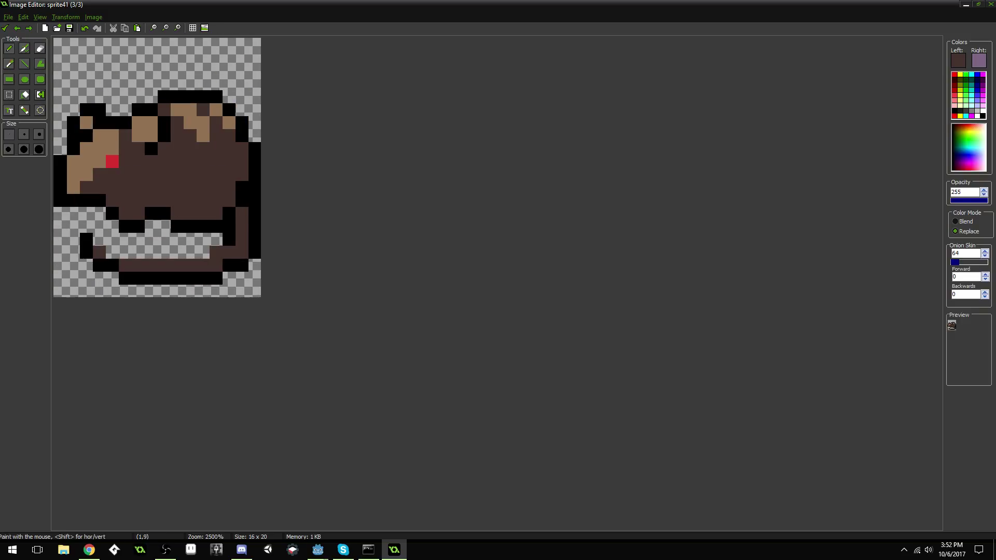
{"action": "left_click", "coordinate": [6, 29]}
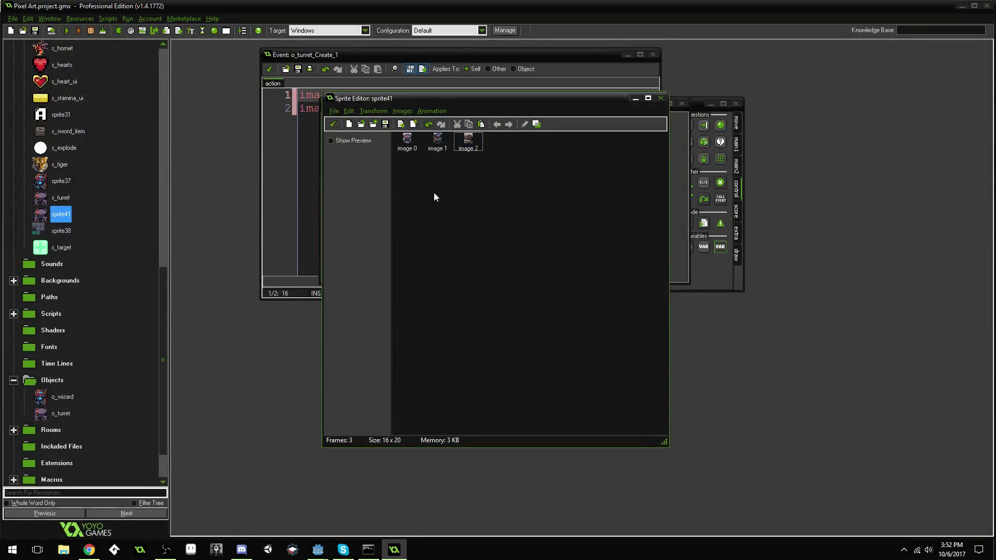
Step: Reopen the third frame and export it as a PNG named Rat in the Endhall Sprites folder
{"action": "double_click", "coordinate": [466, 143]}
{"action": "scroll", "coordinate": [372, 179], "scroll_direction": "up", "scroll_amount": 4}
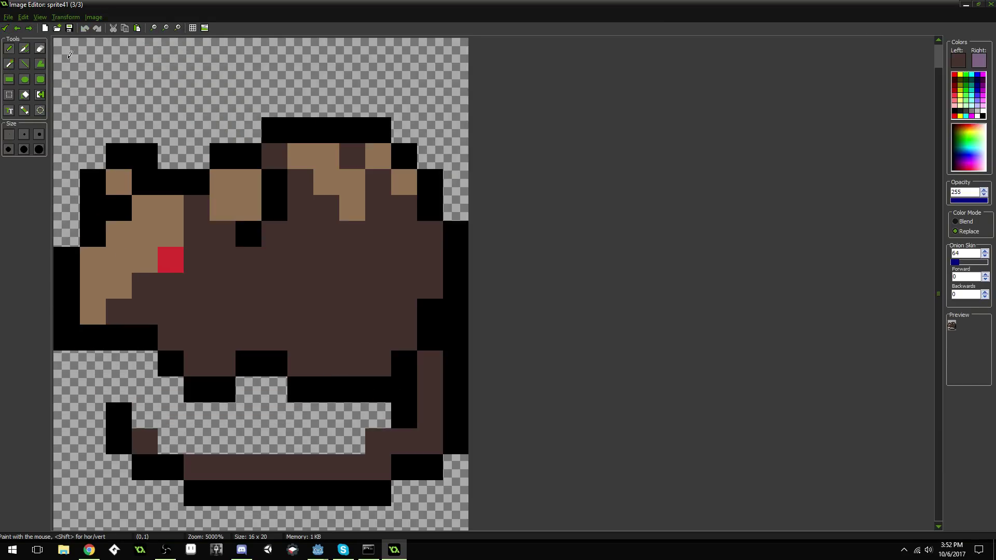
{"action": "left_click", "coordinate": [68, 30]}
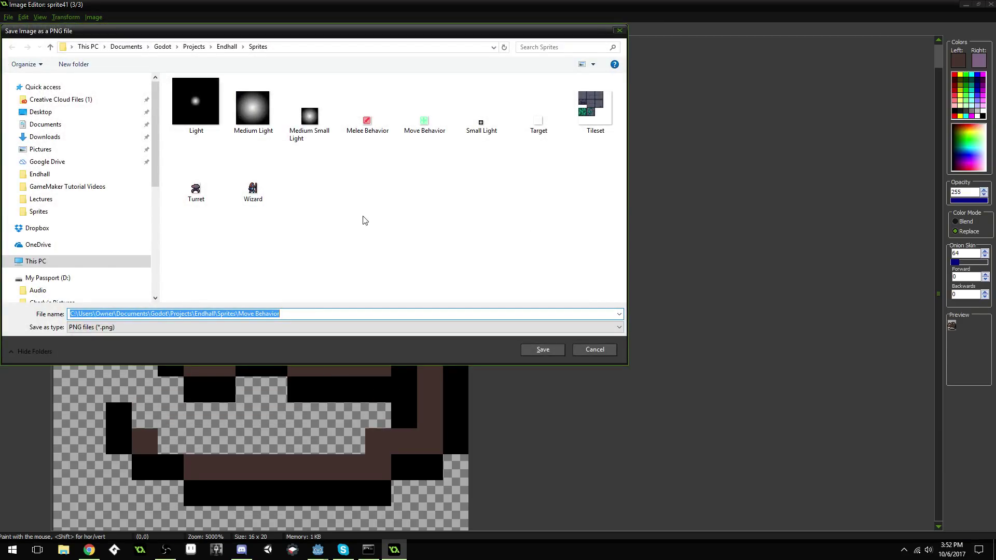
{"action": "type", "text": "Rat"}
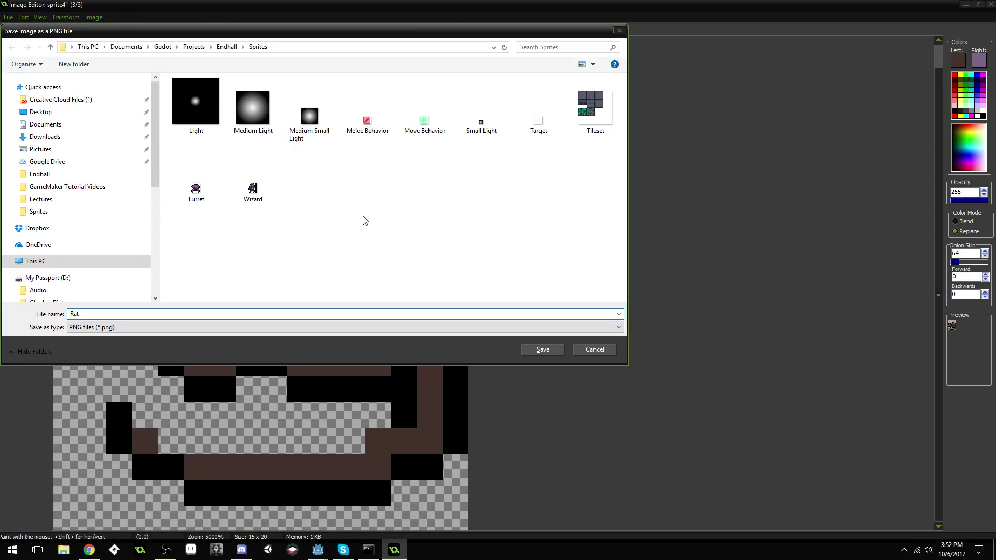
{"action": "key", "text": "Return"}
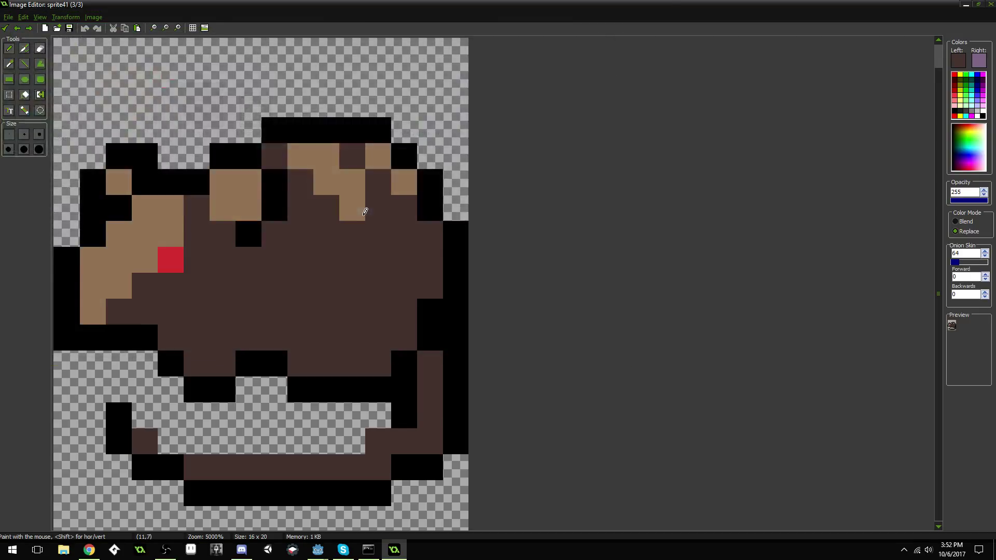
{"action": "left_click", "coordinate": [5, 28]}
Step: Open sprite41's second frame and export it as a PNG named Double Turret in the same Sprites folder
{"action": "double_click", "coordinate": [443, 144]}
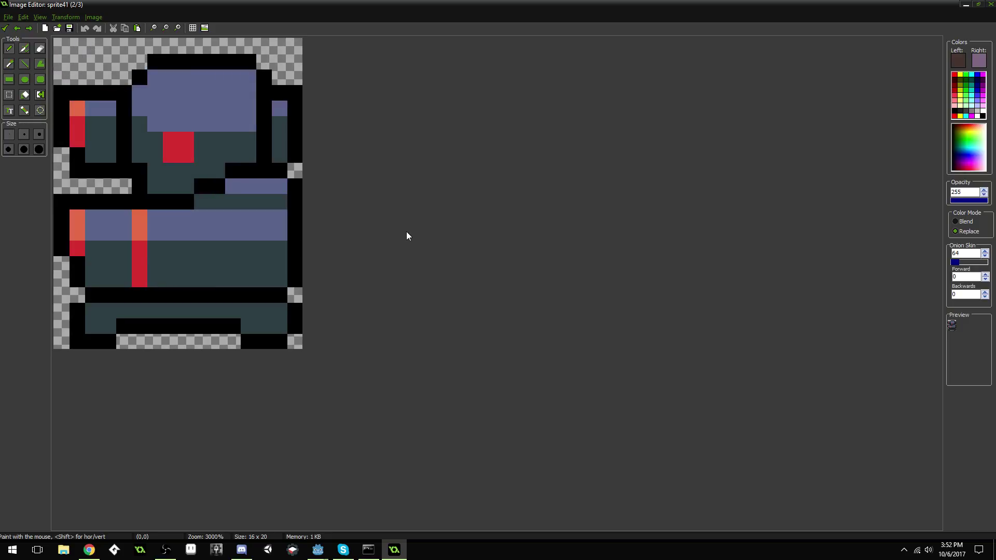
{"action": "left_click", "coordinate": [69, 28]}
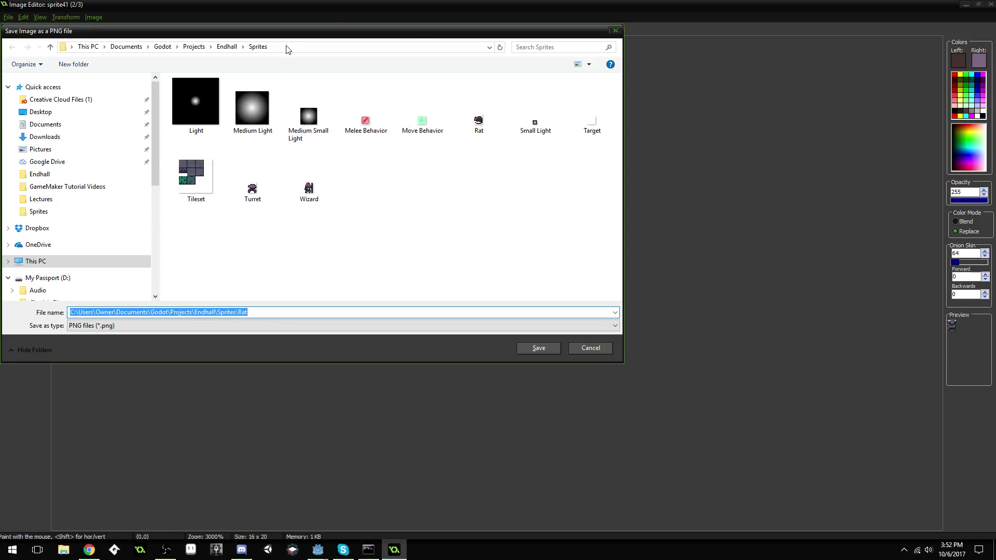
{"action": "left_click_drag", "start_coordinate": [322, 34], "coordinate": [542, 131]}
{"action": "type", "text": "Double Turret"}
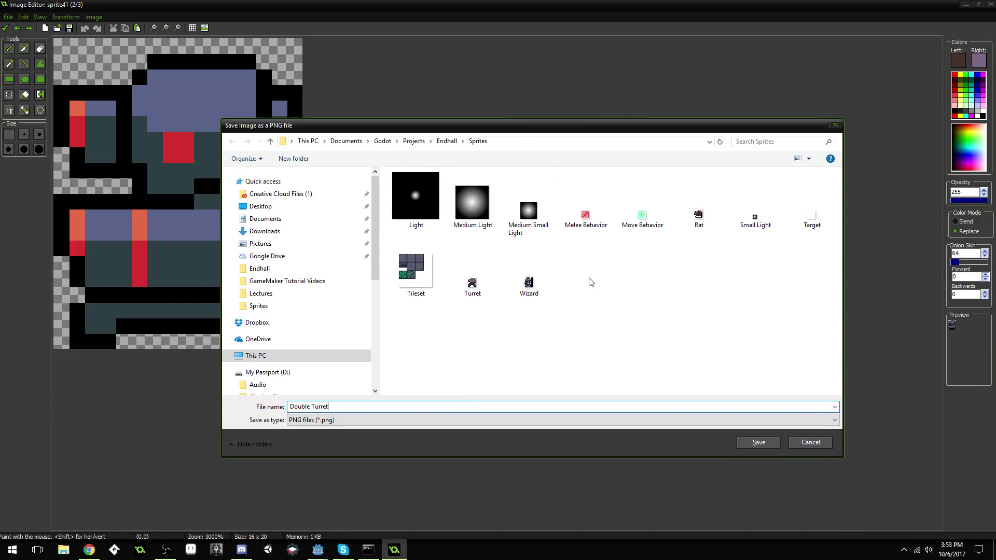
{"action": "key", "text": "Return"}
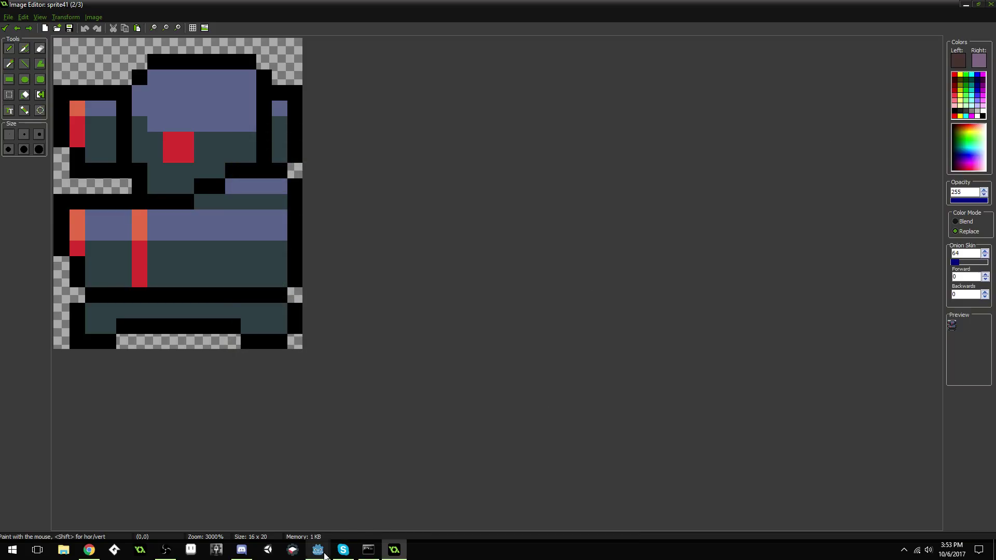
Step: Switch to the Endhall project in Godot and set the World scene's Turret node texture to Rat.png
{"action": "mouse_move", "coordinate": [317, 551]}
{"action": "left_click", "coordinate": [362, 521]}
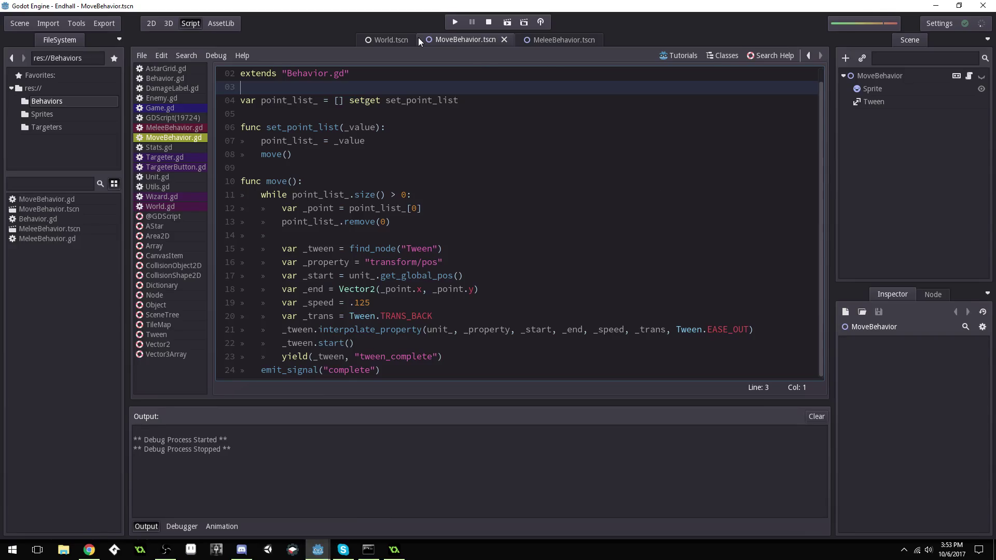
{"action": "left_click", "coordinate": [400, 36]}
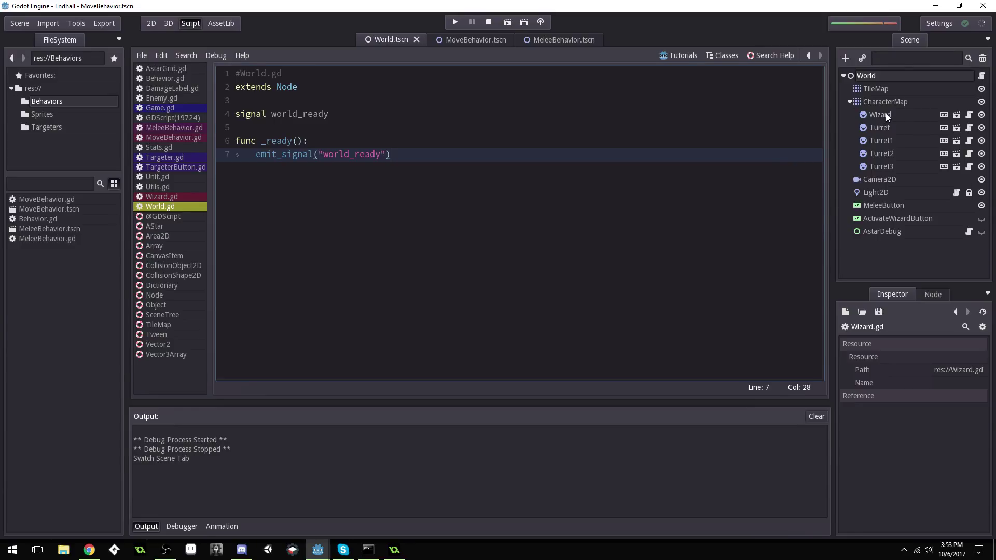
{"action": "left_click", "coordinate": [886, 128]}
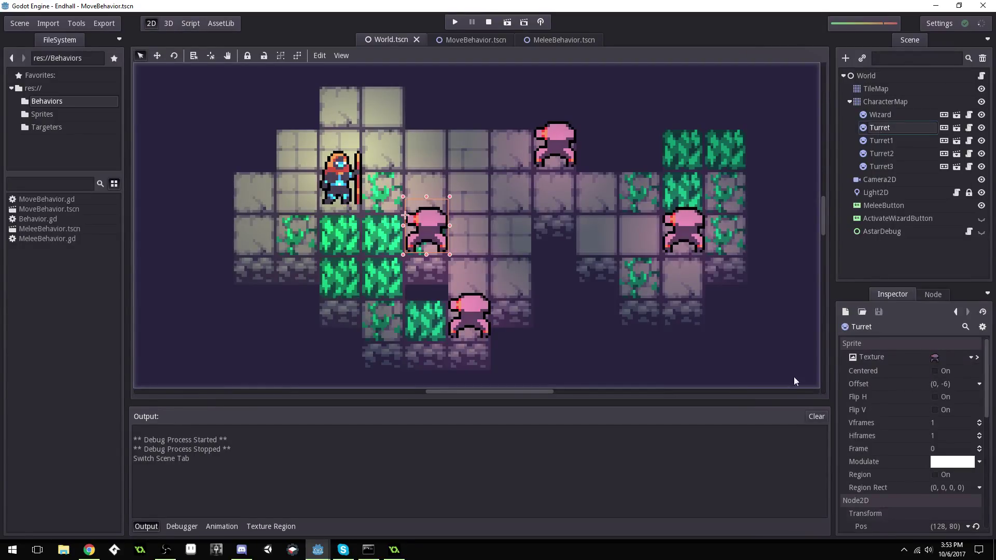
{"action": "left_click", "coordinate": [40, 116]}
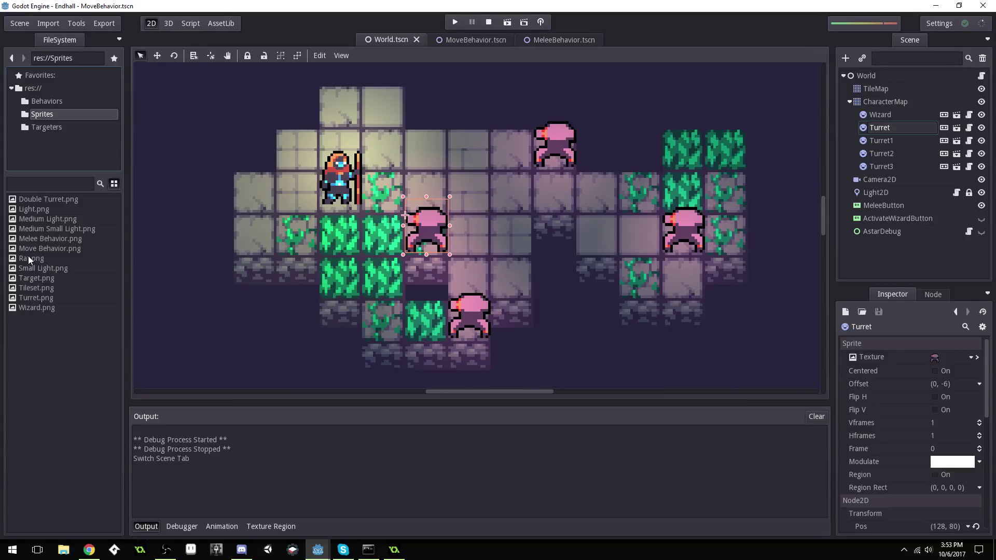
{"action": "left_click_drag", "start_coordinate": [28, 260], "coordinate": [949, 358]}
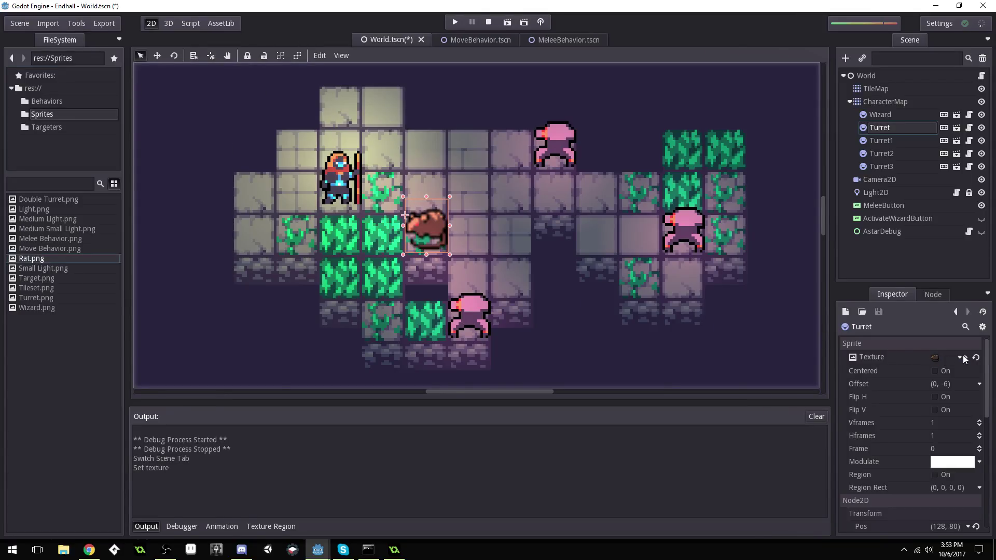
Step: Turn off the Filter and Mipmaps flags of the Rat.png texture
{"action": "left_click", "coordinate": [967, 359]}
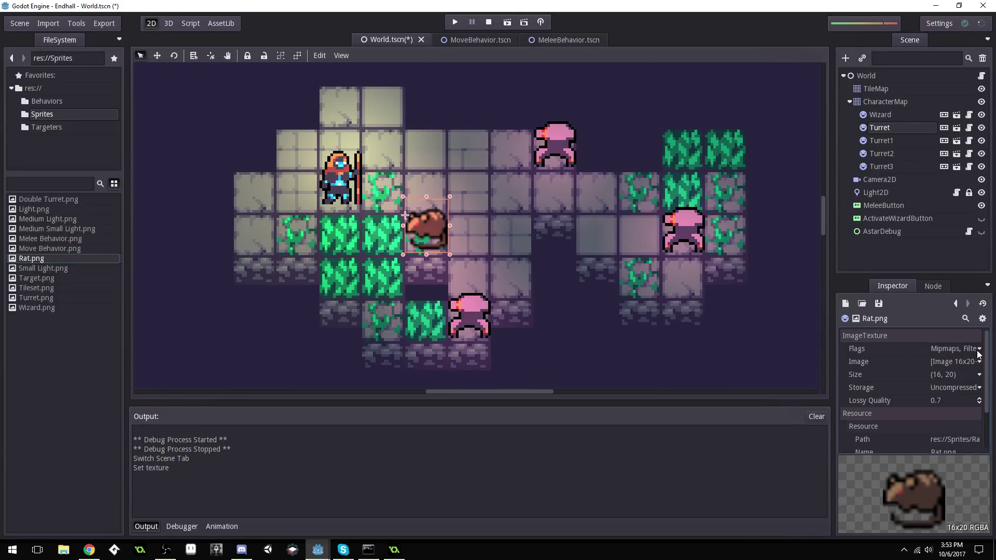
{"action": "left_click", "coordinate": [978, 354]}
{"action": "left_click", "coordinate": [948, 386]}
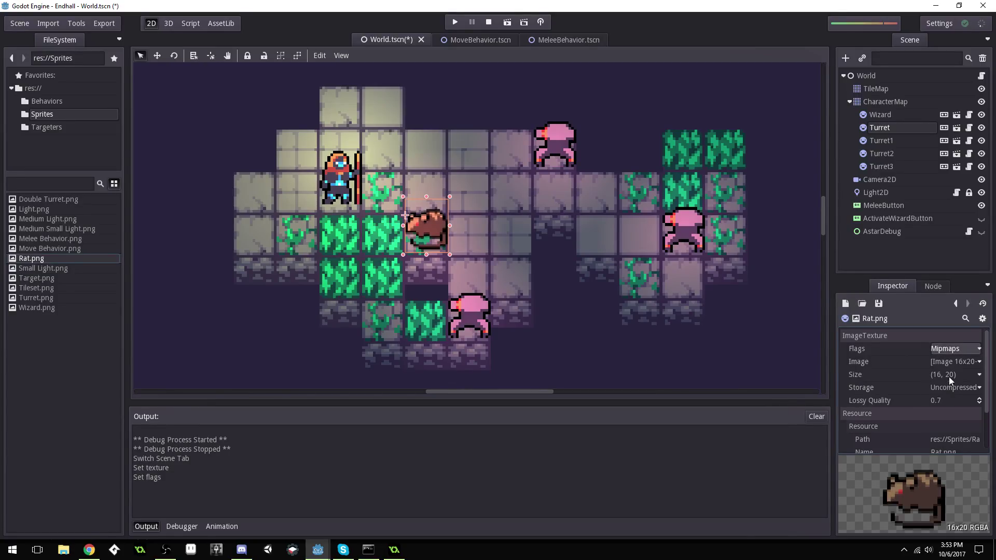
{"action": "left_click", "coordinate": [963, 354]}
{"action": "left_click", "coordinate": [949, 365]}
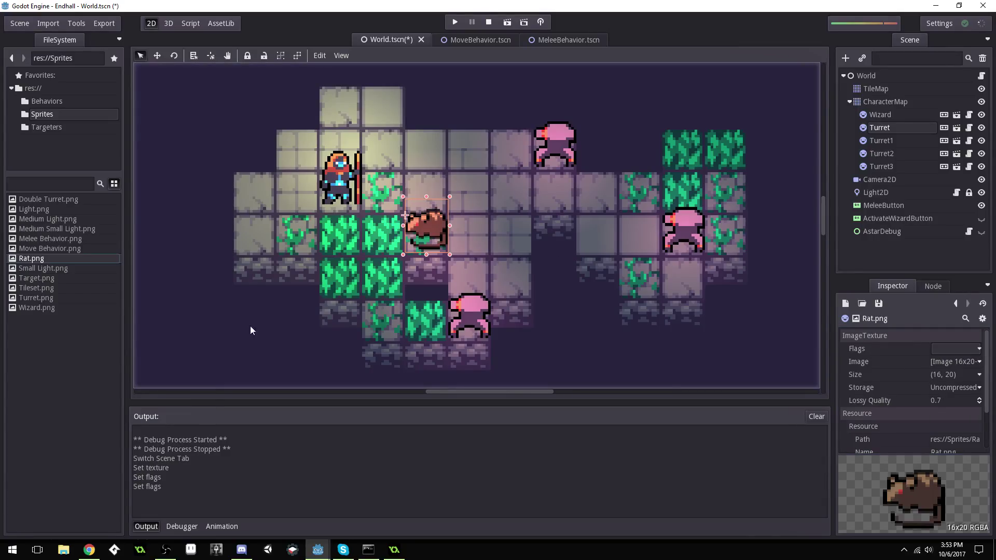
Step: Set the Turret1 node's texture to Double Turret.png and turn off that texture's Filter and Mipmaps flags
{"action": "left_click", "coordinate": [881, 141]}
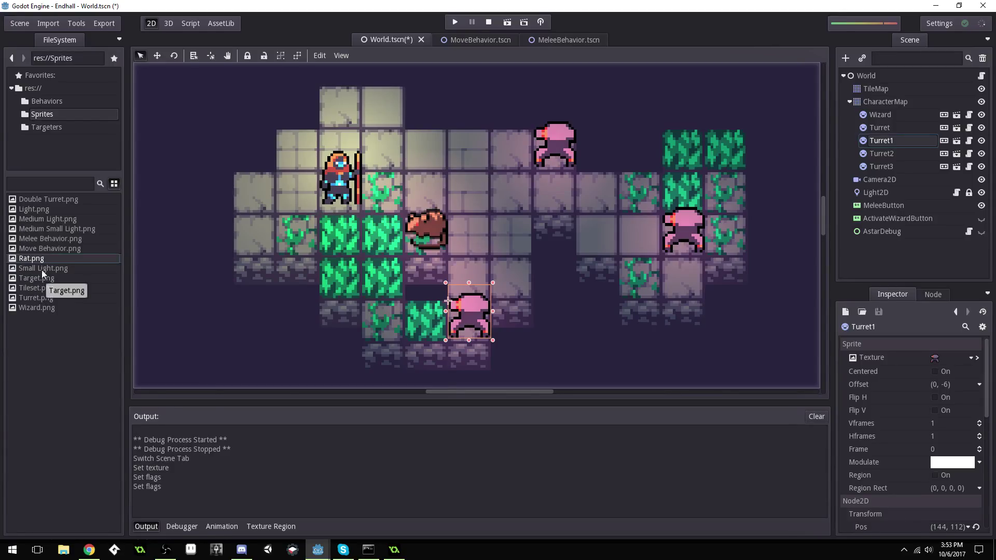
{"action": "left_click_drag", "start_coordinate": [42, 197], "coordinate": [959, 359]}
{"action": "left_click", "coordinate": [966, 358]}
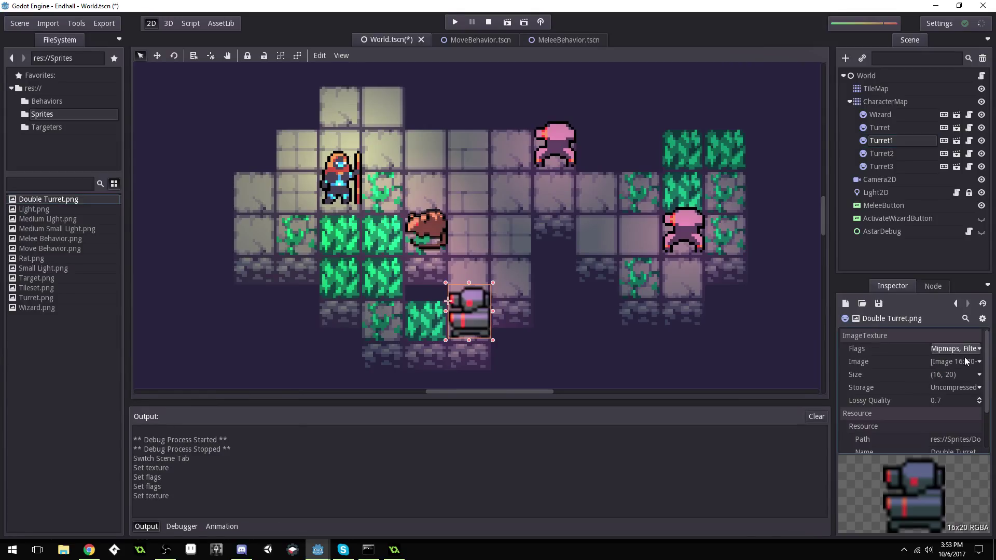
{"action": "left_click", "coordinate": [965, 349]}
{"action": "left_click", "coordinate": [942, 386]}
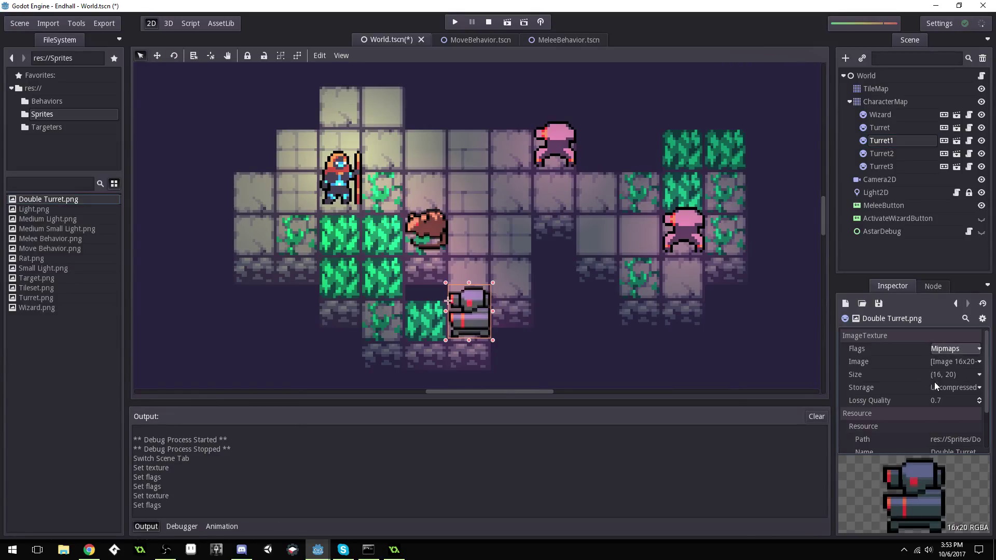
{"action": "left_click", "coordinate": [957, 347]}
{"action": "left_click", "coordinate": [933, 360]}
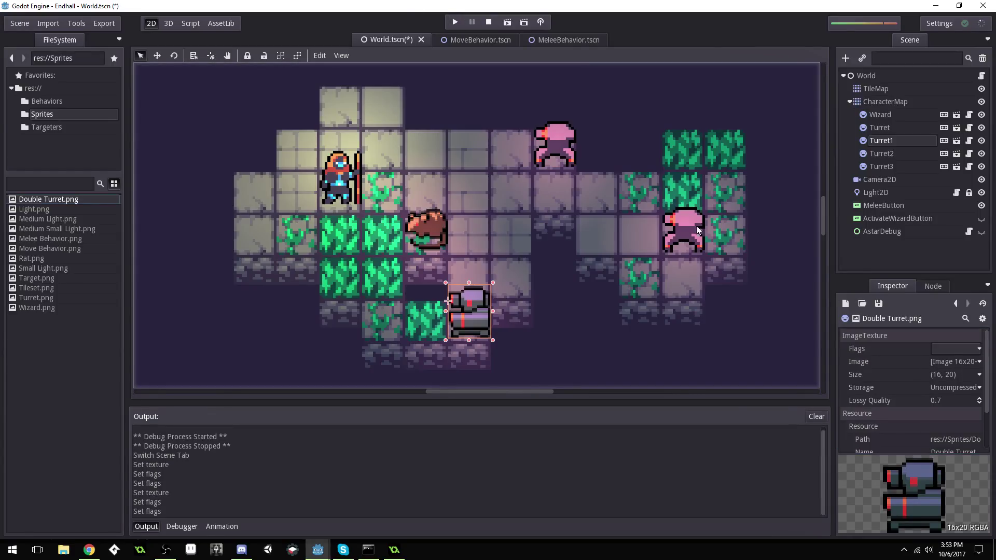
Step: Set the Turret2 node's texture to Rat.png
{"action": "left_click", "coordinate": [567, 154]}
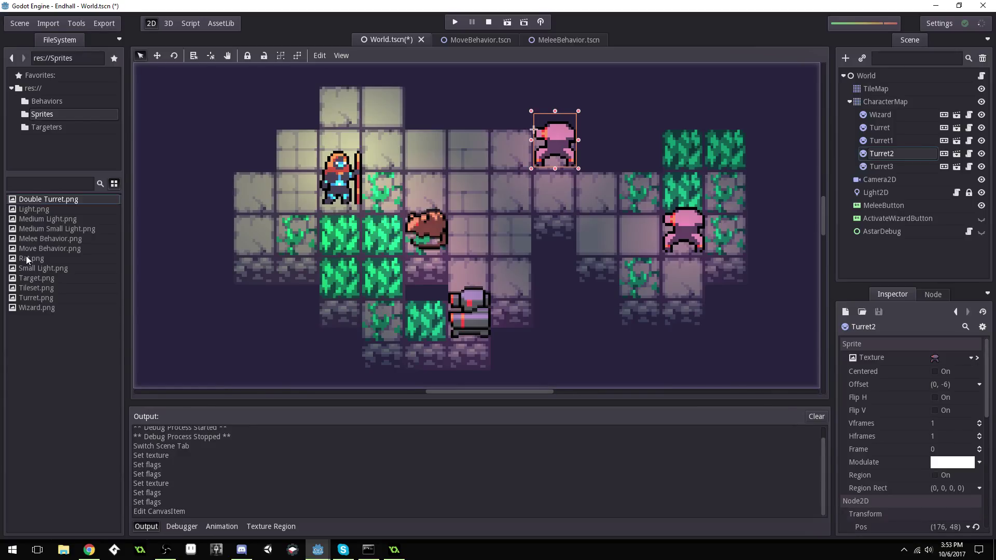
{"action": "left_click_drag", "start_coordinate": [29, 258], "coordinate": [947, 359]}
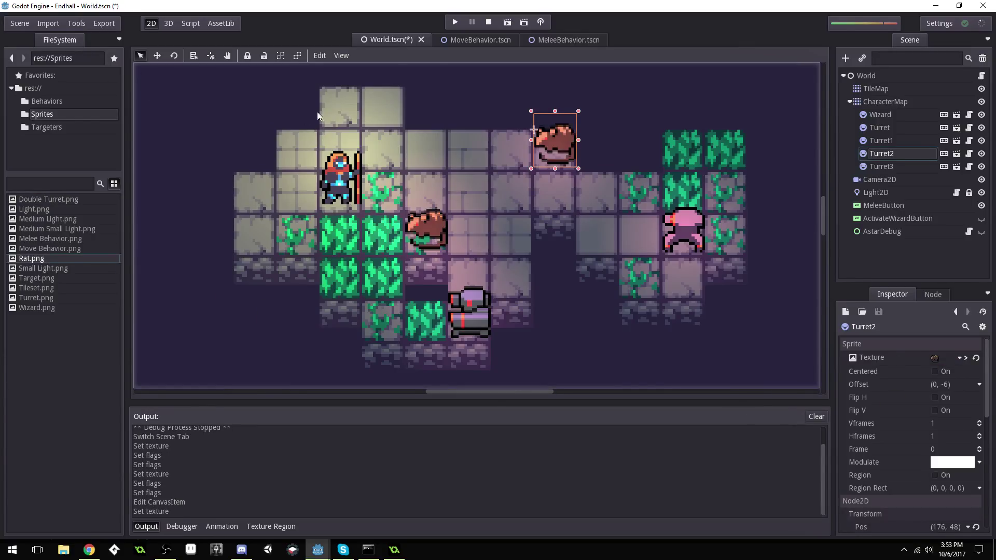
Step: Run the project, playtest the wizard's moves against the new rat and double turret enemies, and close the game
{"action": "left_click", "coordinate": [455, 22]}
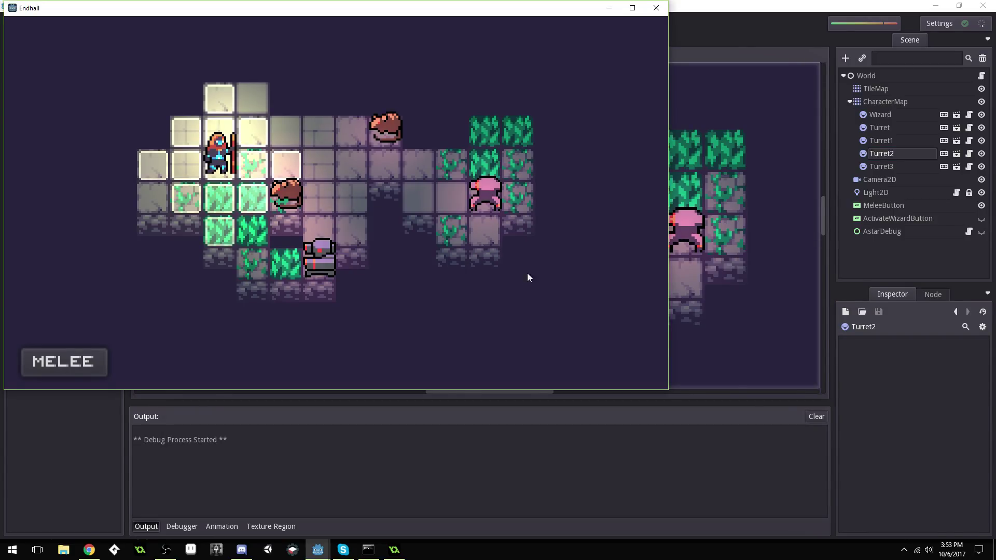
{"action": "left_click", "coordinate": [293, 208]}
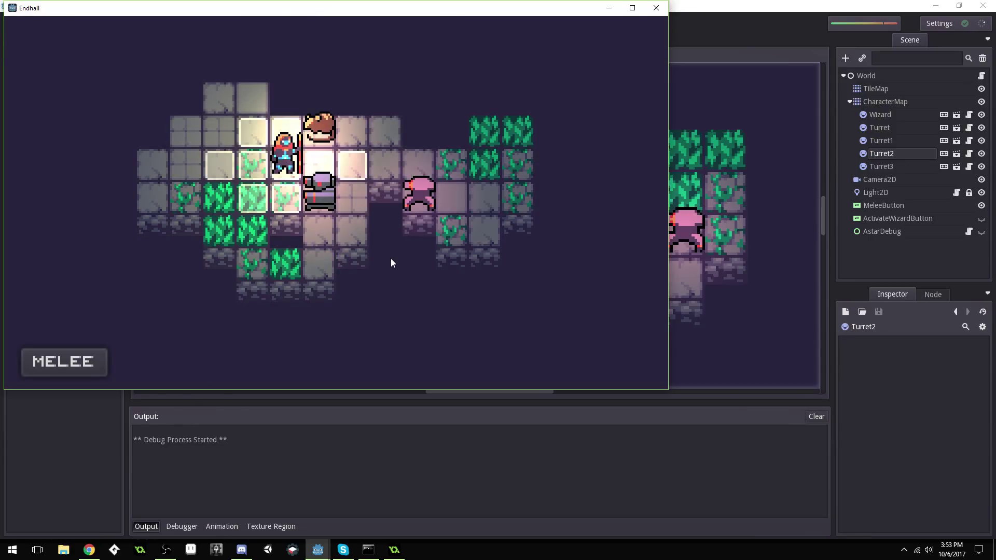
{"action": "left_click", "coordinate": [322, 165]}
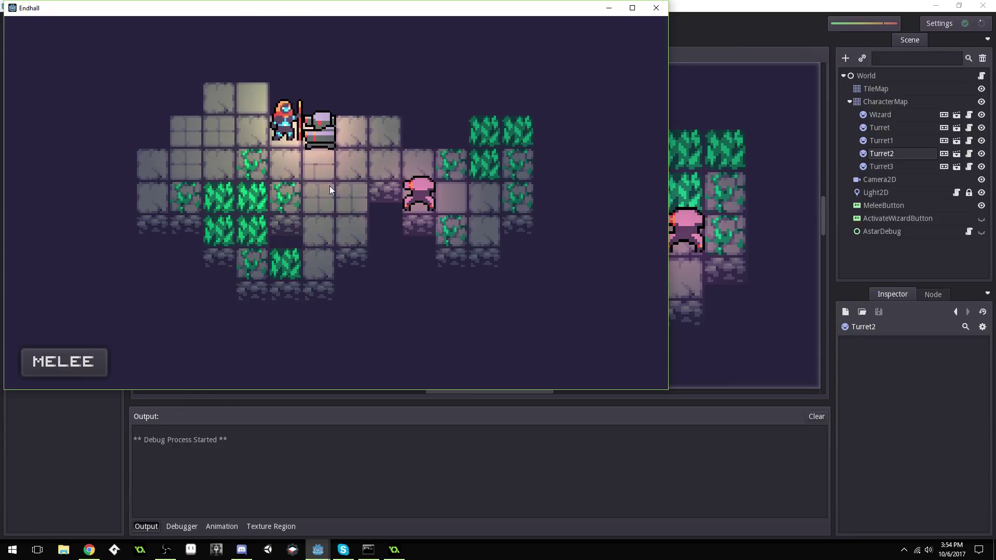
{"action": "left_click", "coordinate": [289, 196]}
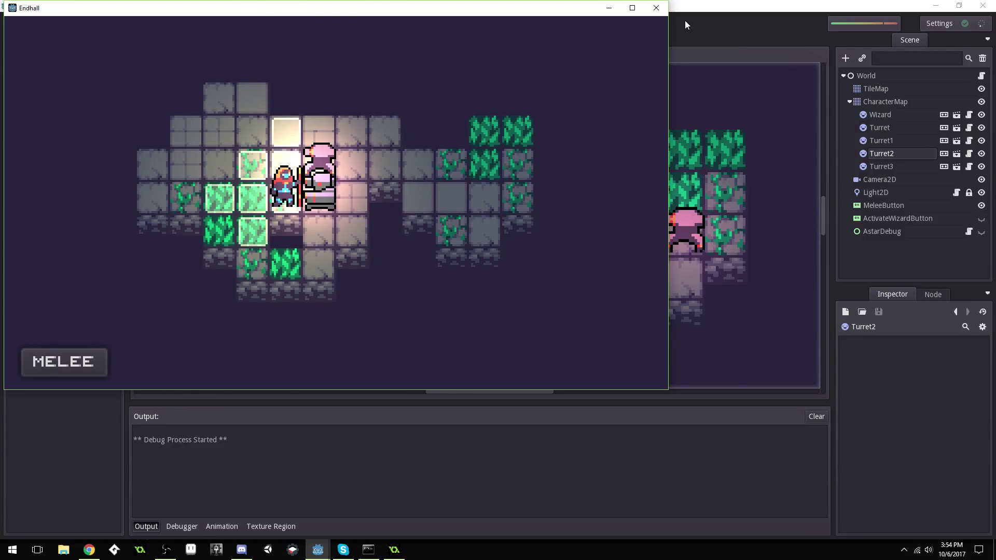
{"action": "left_click", "coordinate": [655, 8]}
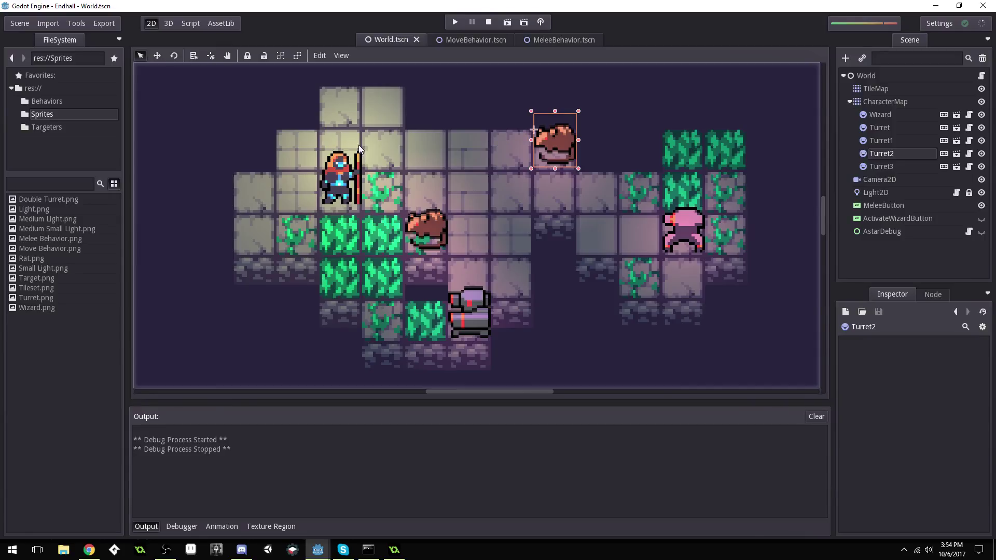
Step: Open the Wizard scene in the editor from the World scene and set the StaffLight node's energy to 0.5
{"action": "left_click", "coordinate": [955, 116]}
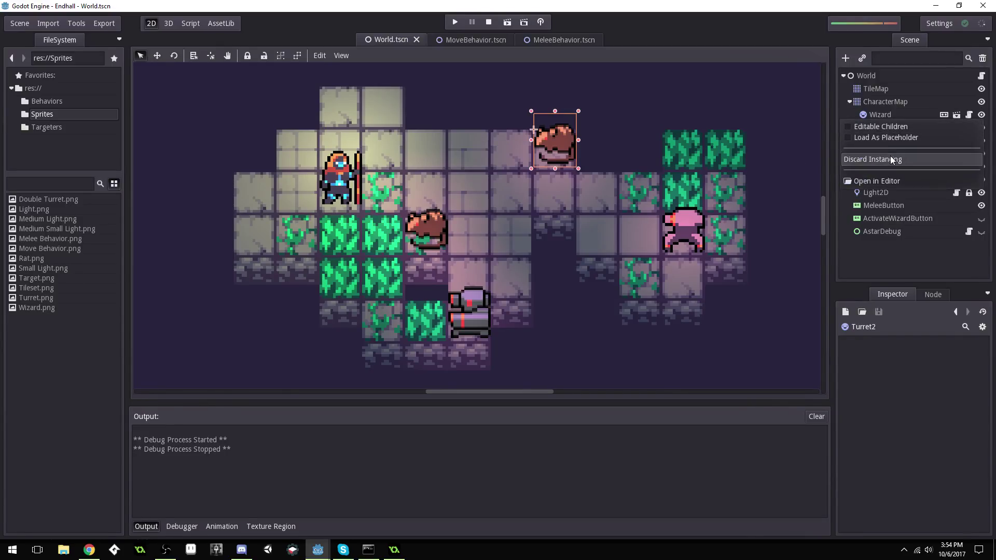
{"action": "left_click", "coordinate": [885, 180]}
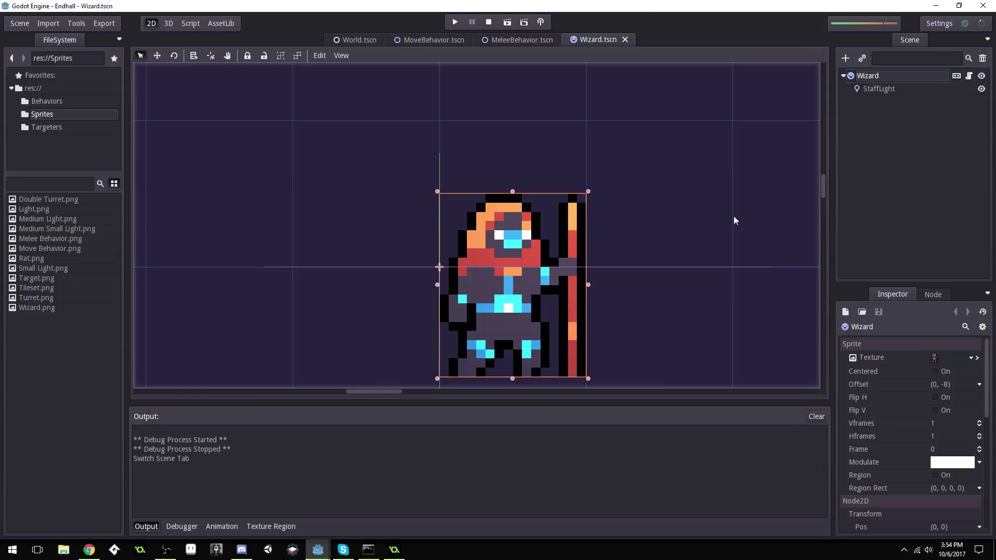
{"action": "left_click", "coordinate": [910, 92]}
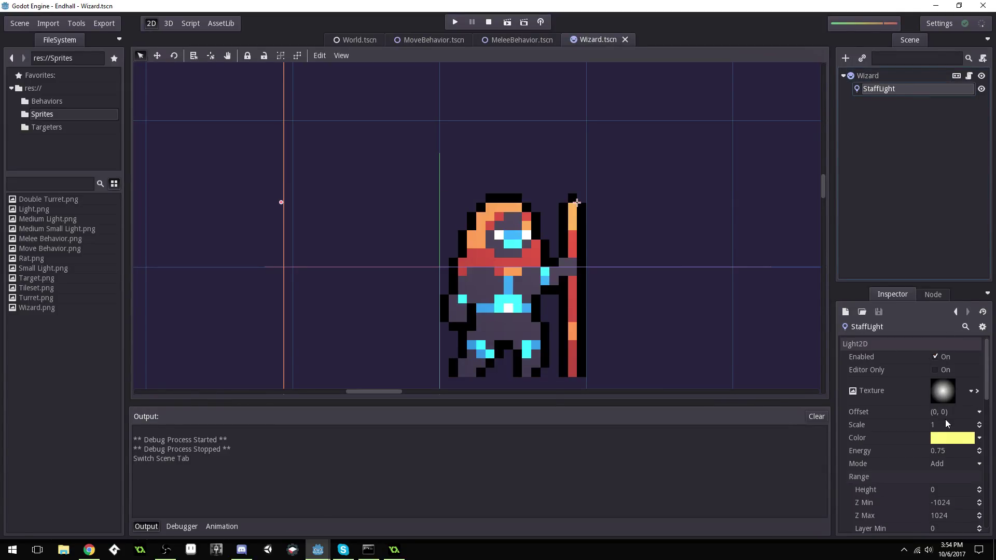
{"action": "left_click", "coordinate": [954, 452]}
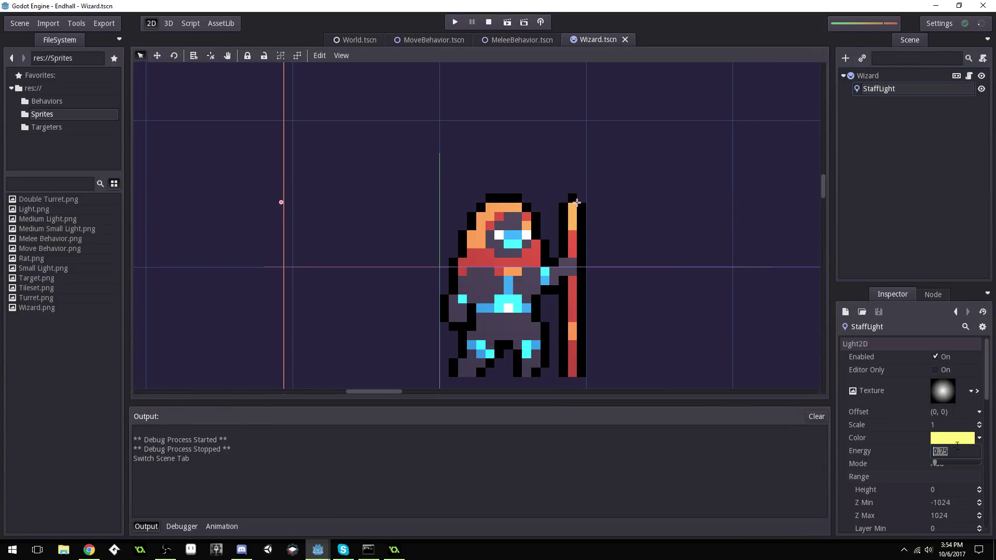
{"action": "type", "text": "0.5"}
{"action": "key", "text": "Return"}
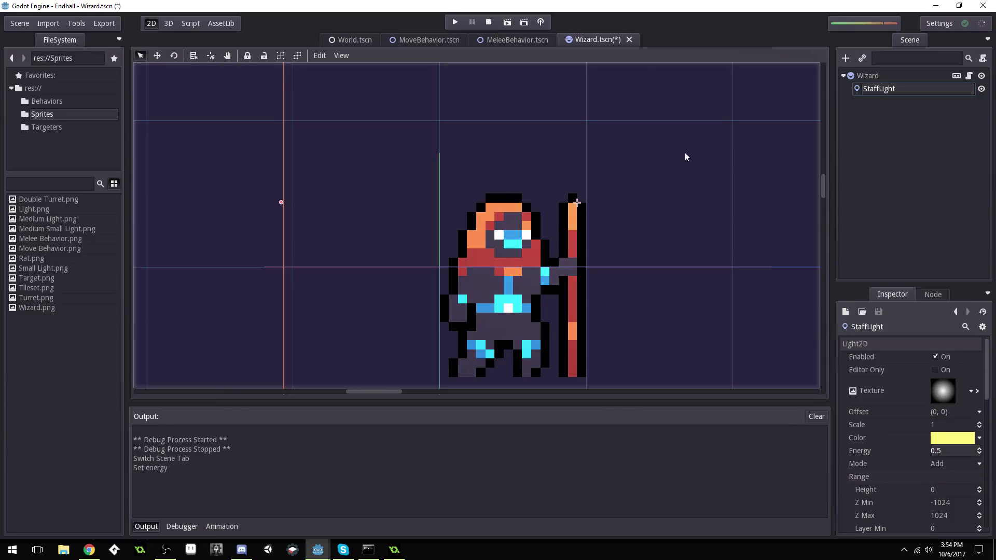
Step: Run the project again and playtest fighting the enemies with the wizard, including the Melee behavior
{"action": "left_click", "coordinate": [451, 22]}
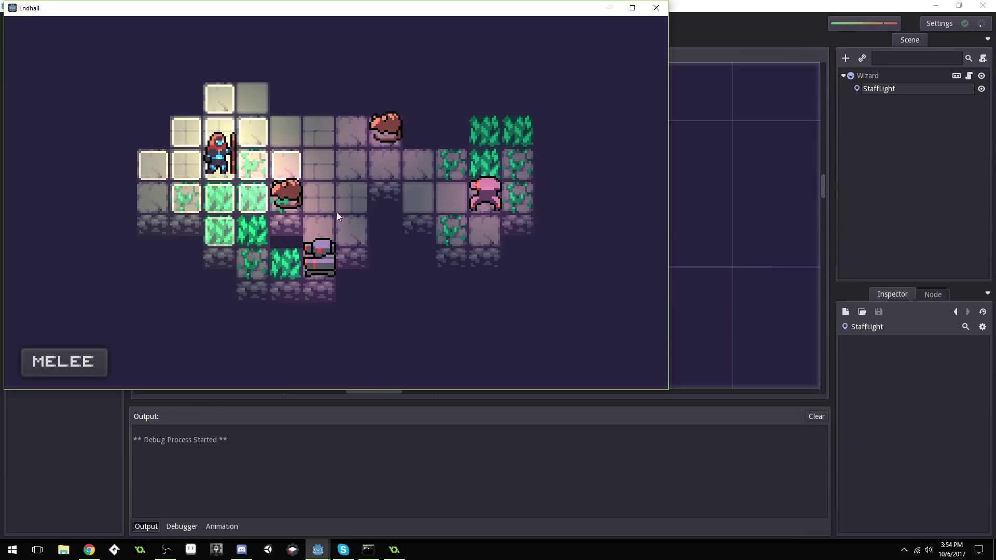
{"action": "left_click", "coordinate": [288, 173]}
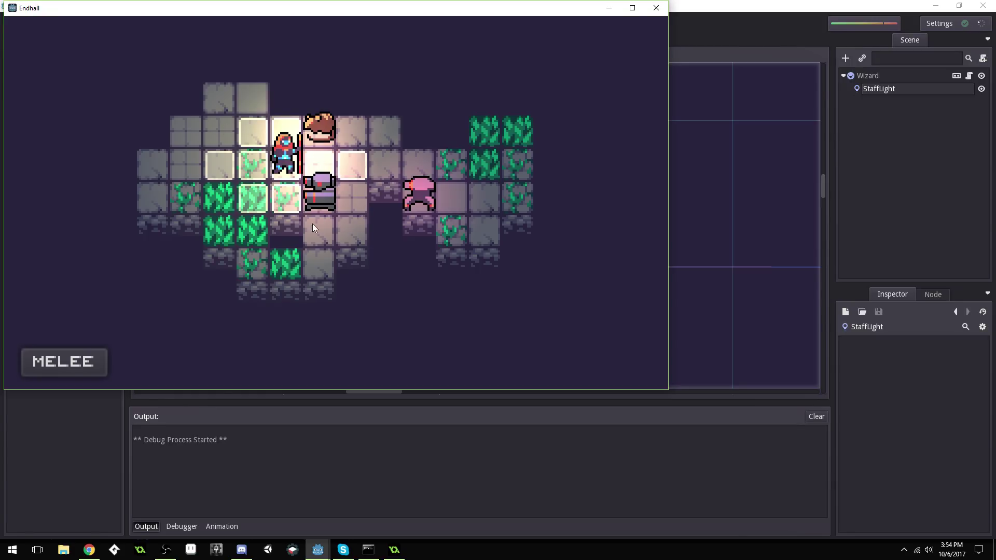
{"action": "left_click", "coordinate": [281, 134]}
{"action": "left_click", "coordinate": [324, 137]}
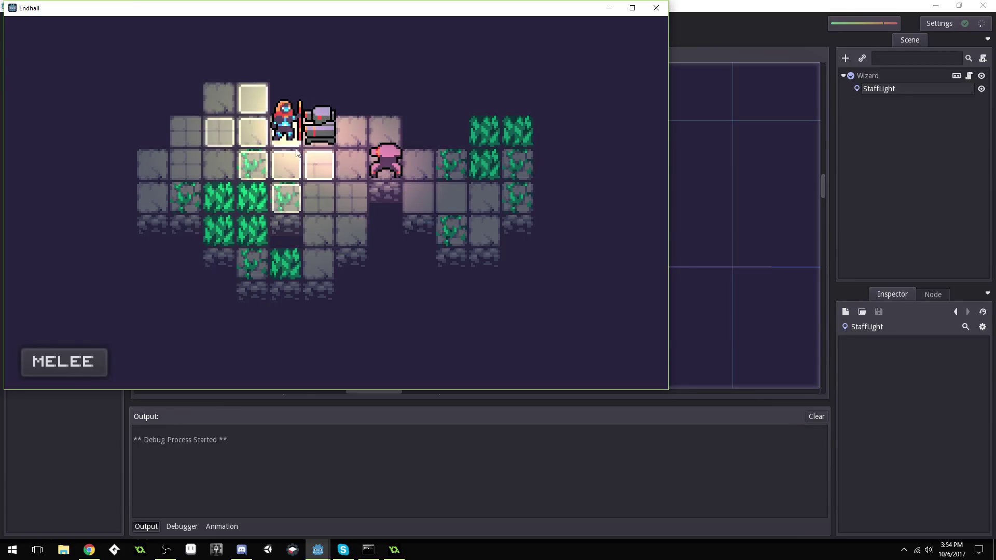
{"action": "left_click", "coordinate": [329, 132]}
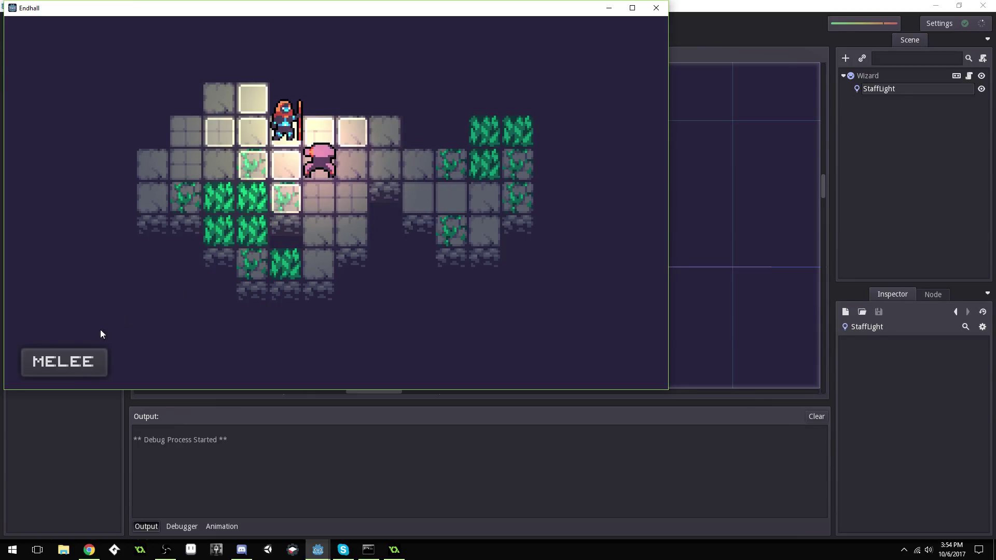
{"action": "left_click", "coordinate": [86, 365]}
{"action": "left_click", "coordinate": [294, 191]}
{"action": "left_click", "coordinate": [325, 171]}
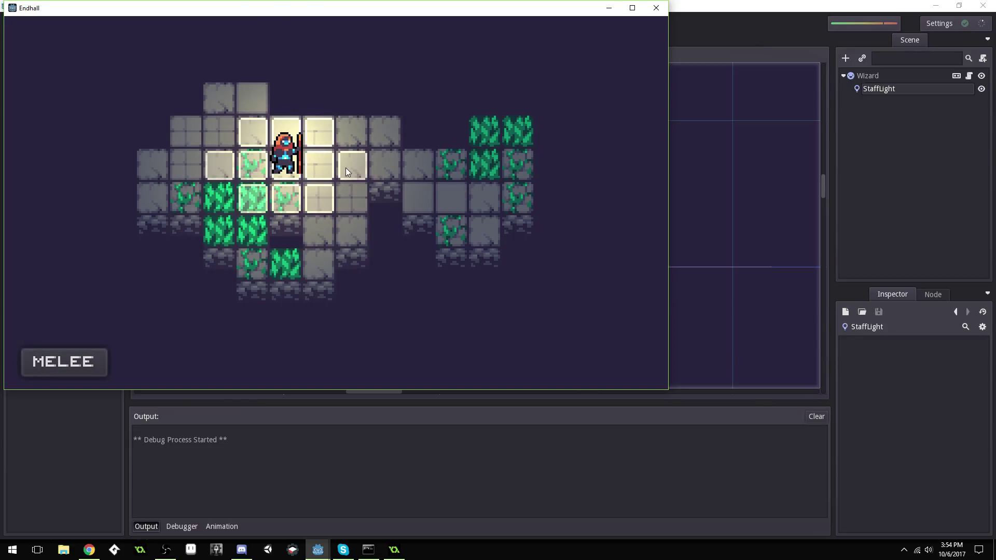
Step: Walk the wizard across the floor to the far grassy tiles to check the staff light, and close the game
{"action": "left_click", "coordinate": [346, 167]}
{"action": "left_click", "coordinate": [428, 160]}
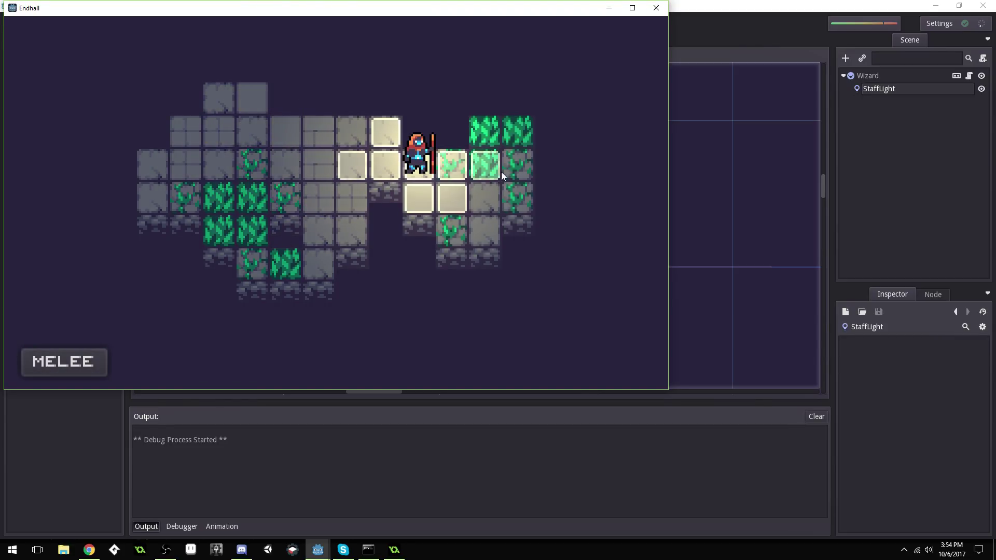
{"action": "left_click", "coordinate": [500, 172]}
{"action": "left_click", "coordinate": [496, 229]}
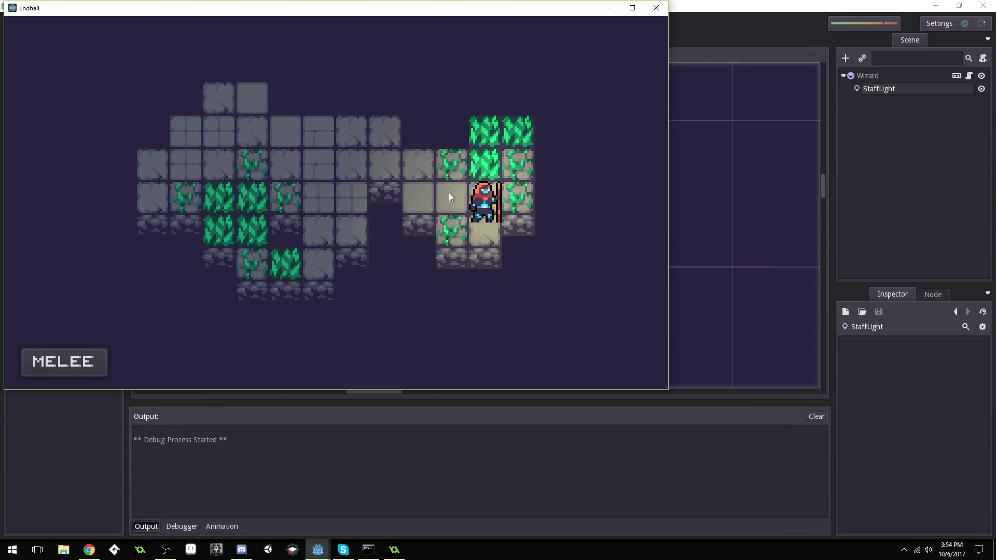
{"action": "left_click", "coordinate": [449, 196]}
{"action": "left_click", "coordinate": [656, 7]}
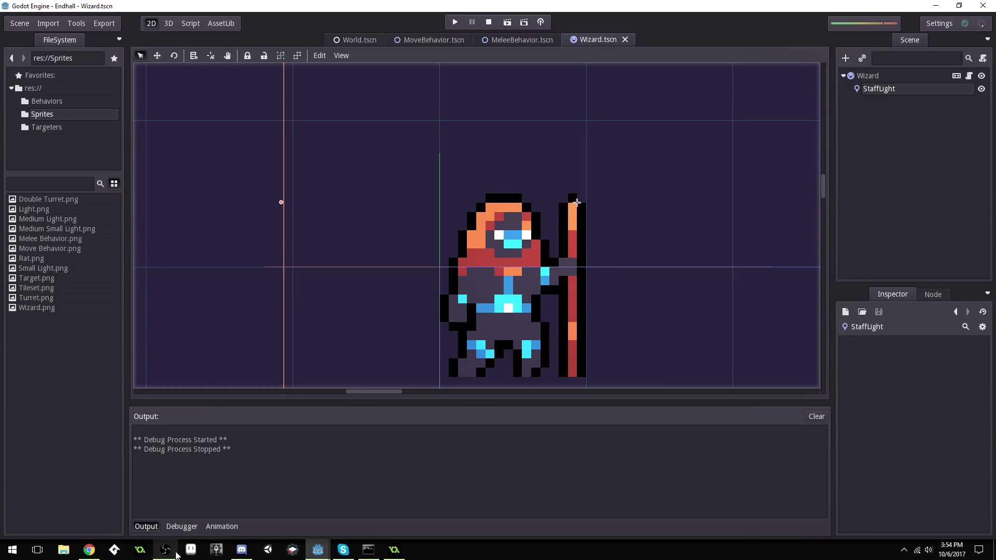
Step: Switch to GameMaker, leave sprite41's second frame, and view the third frame's rat enlarged
{"action": "left_click", "coordinate": [394, 549]}
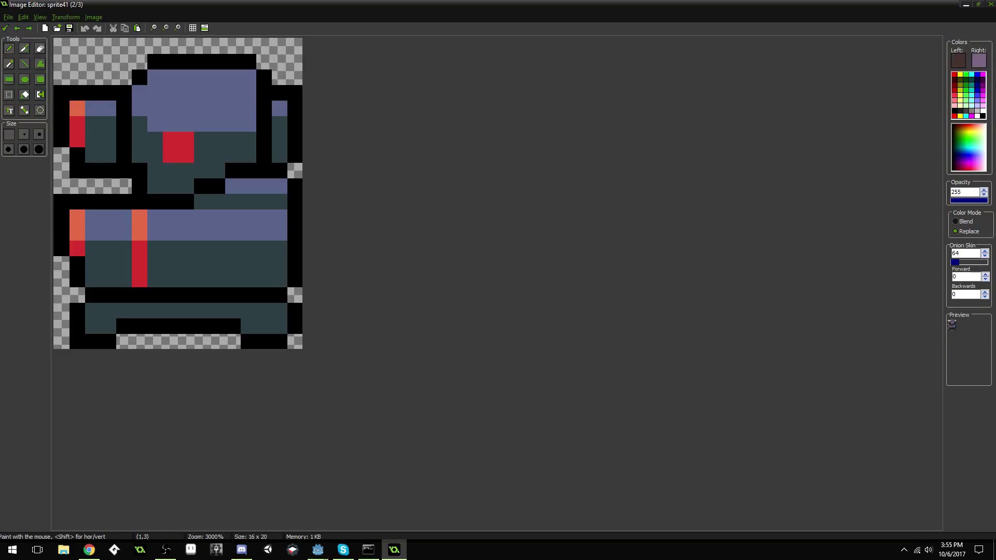
{"action": "left_click", "coordinate": [6, 28]}
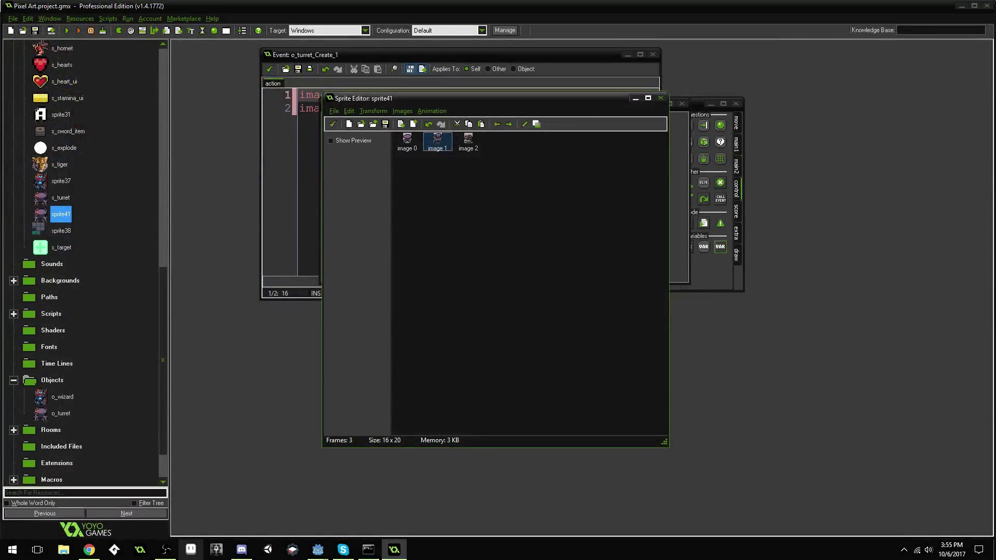
{"action": "left_click", "coordinate": [165, 549]}
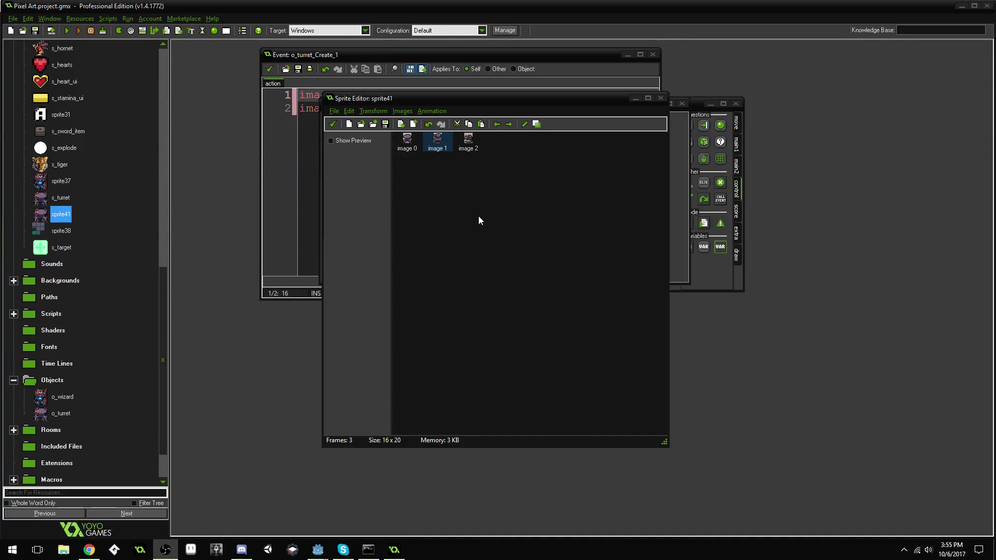
{"action": "double_click", "coordinate": [468, 140]}
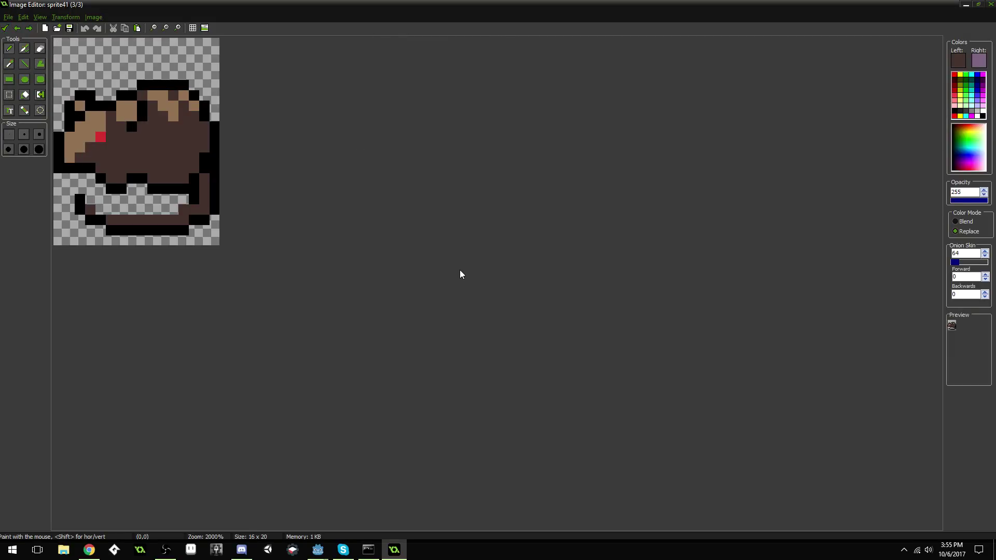
{"action": "scroll", "coordinate": [460, 274], "scroll_direction": "up", "scroll_amount": 4}
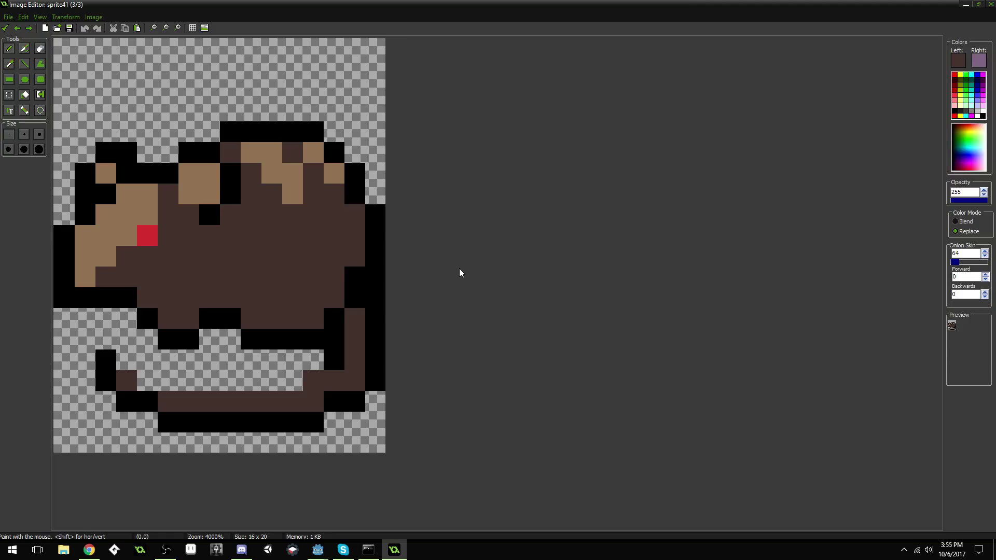
{"action": "left_click", "coordinate": [5, 28]}
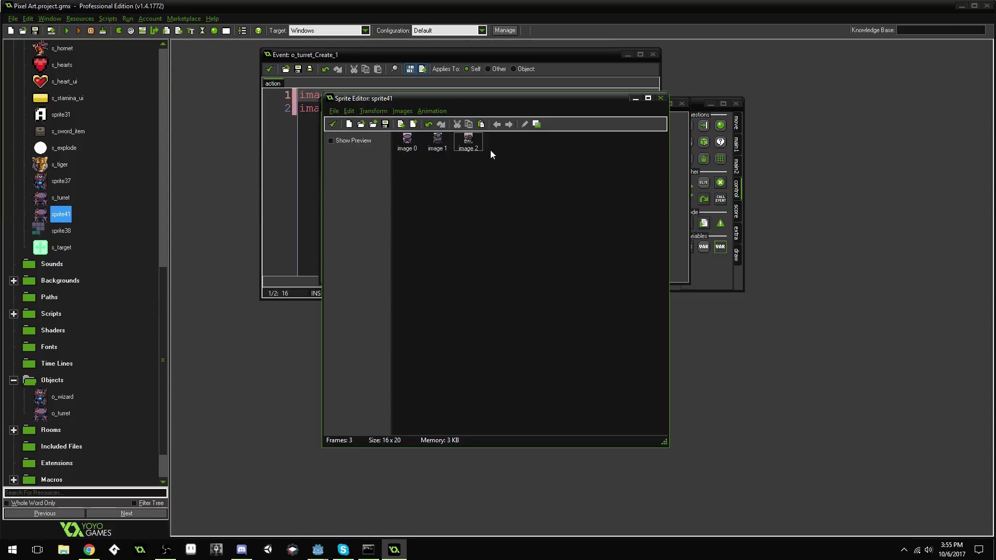
Step: Accept sprite41's frames and properties, and confirm the o_turret Create event code
{"action": "left_click", "coordinate": [333, 127]}
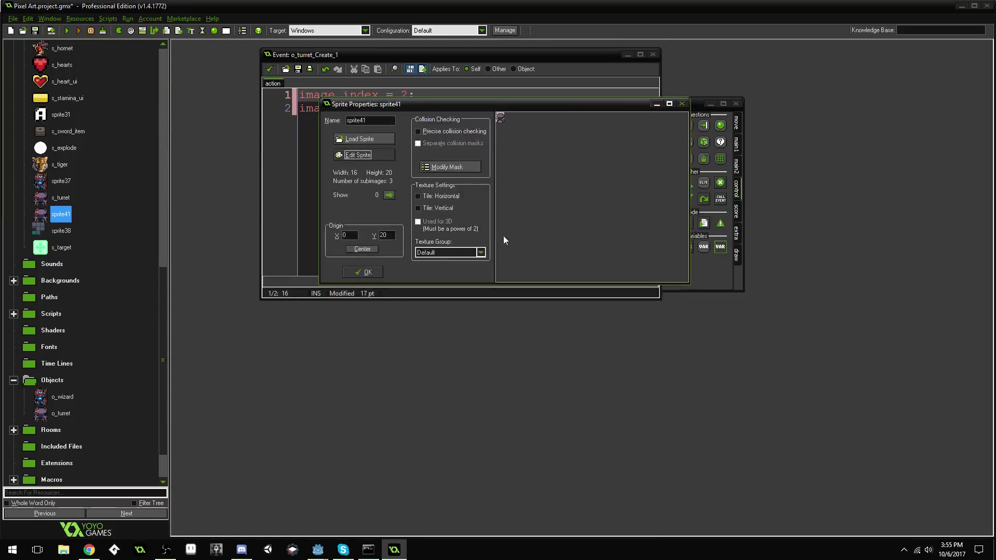
{"action": "left_click", "coordinate": [358, 276]}
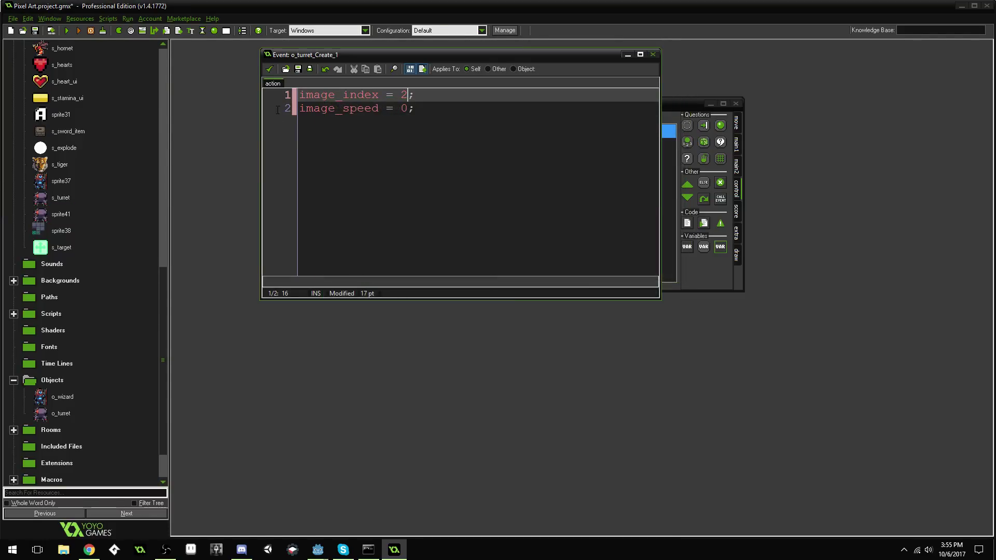
{"action": "left_click", "coordinate": [269, 70]}
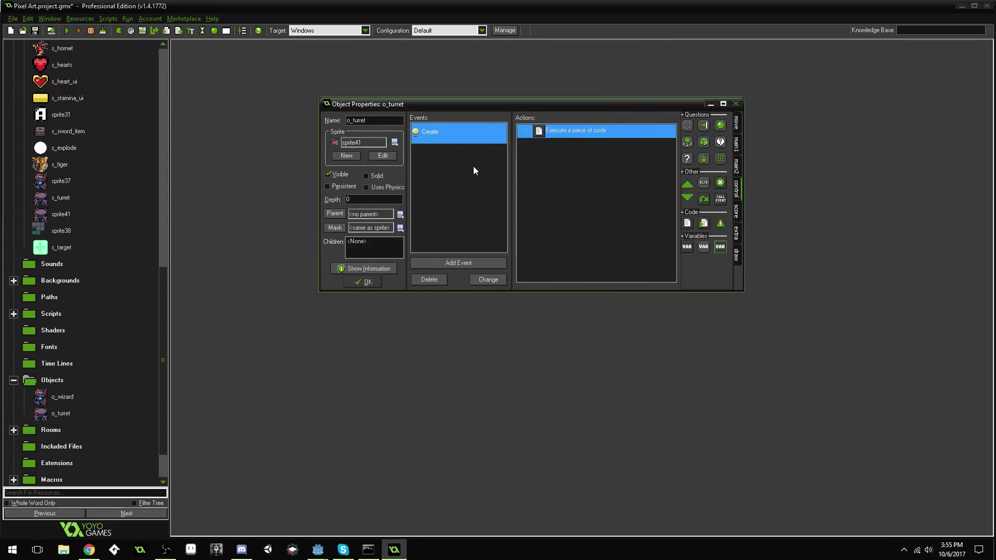